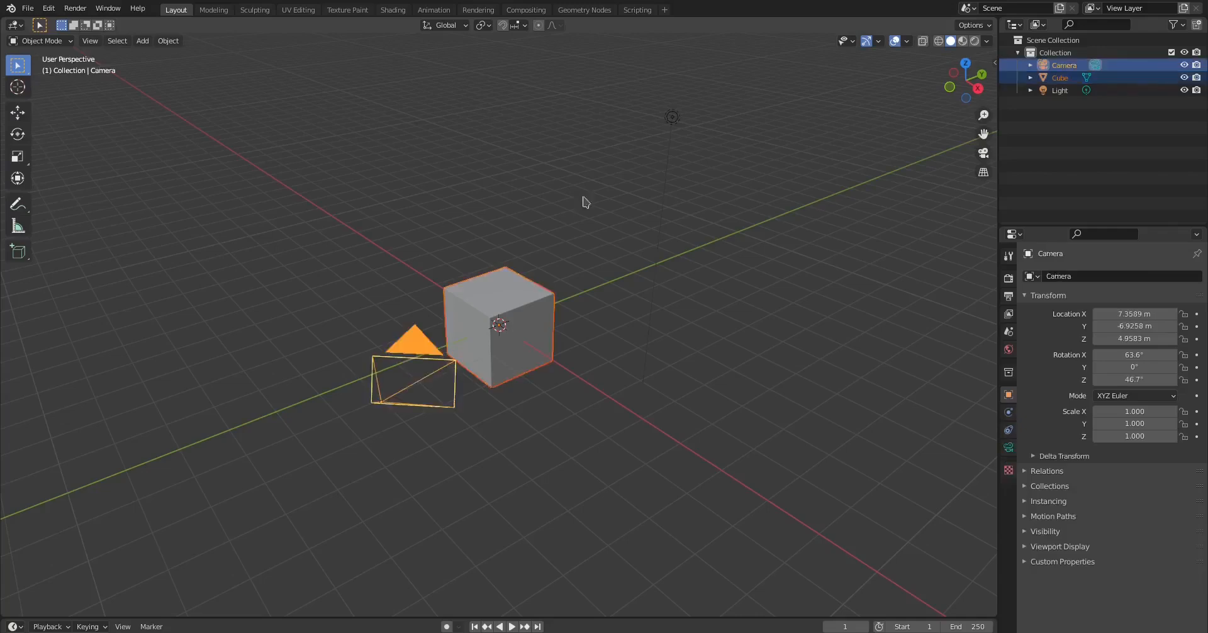
- Delete the default camera, cube and light from the scene
{"action": "left_click", "coordinate": [675, 119], "text": "shift"}
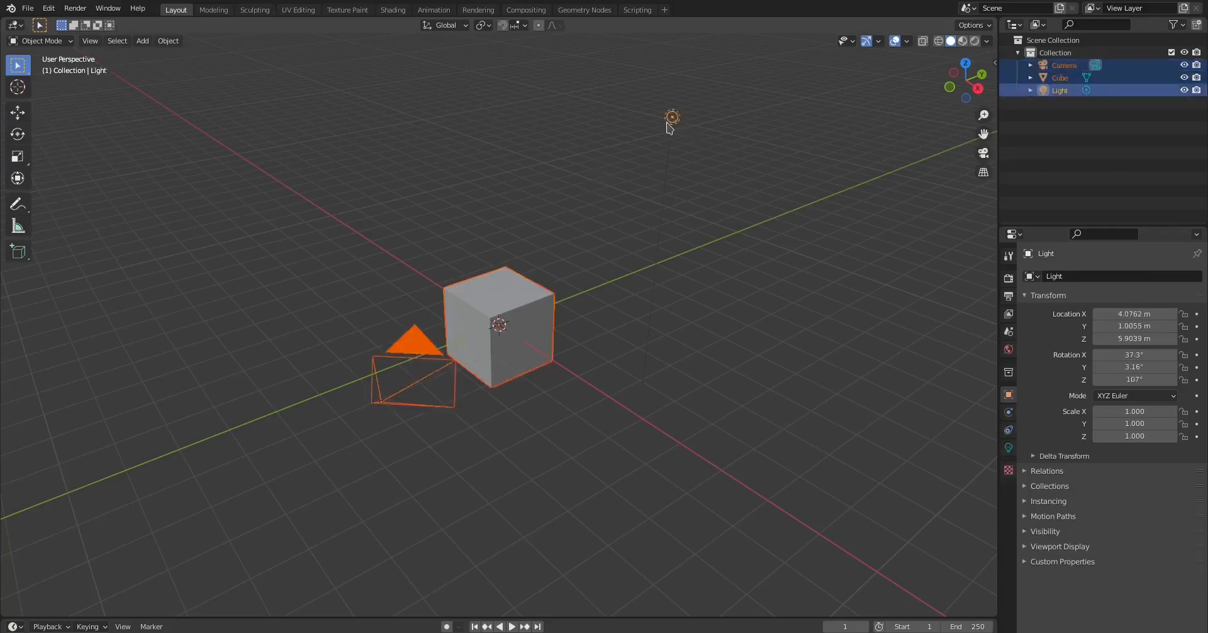
{"action": "key", "text": "Delete"}
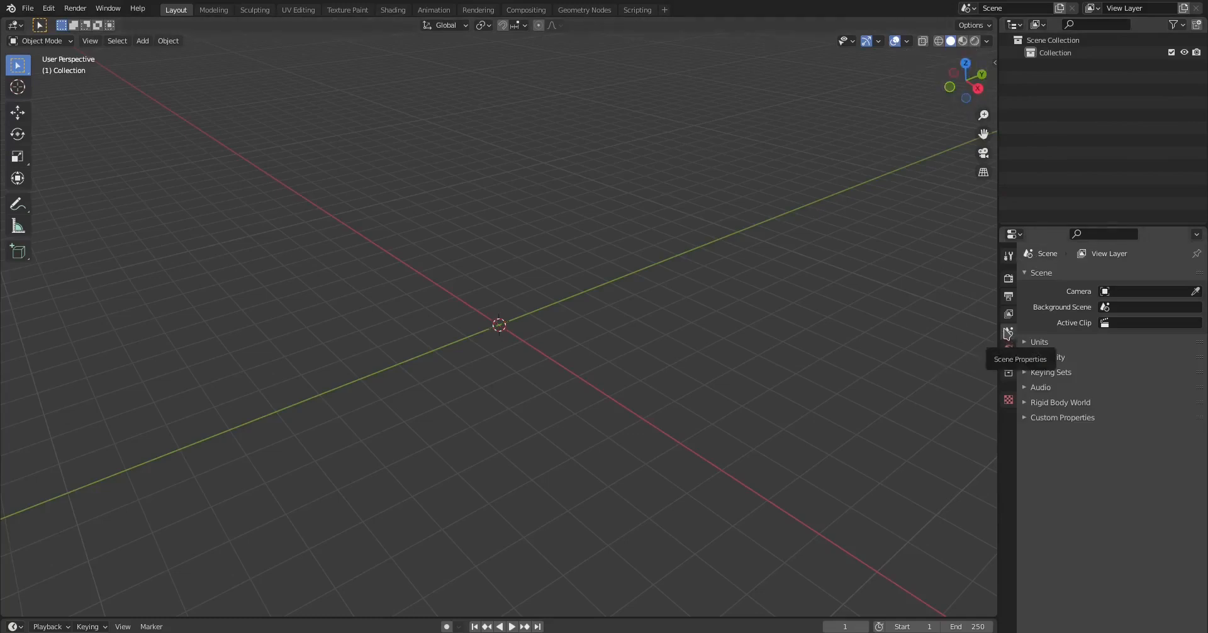
- Set the scene's length unit to Millimeters
{"action": "left_click", "coordinate": [1008, 333]}
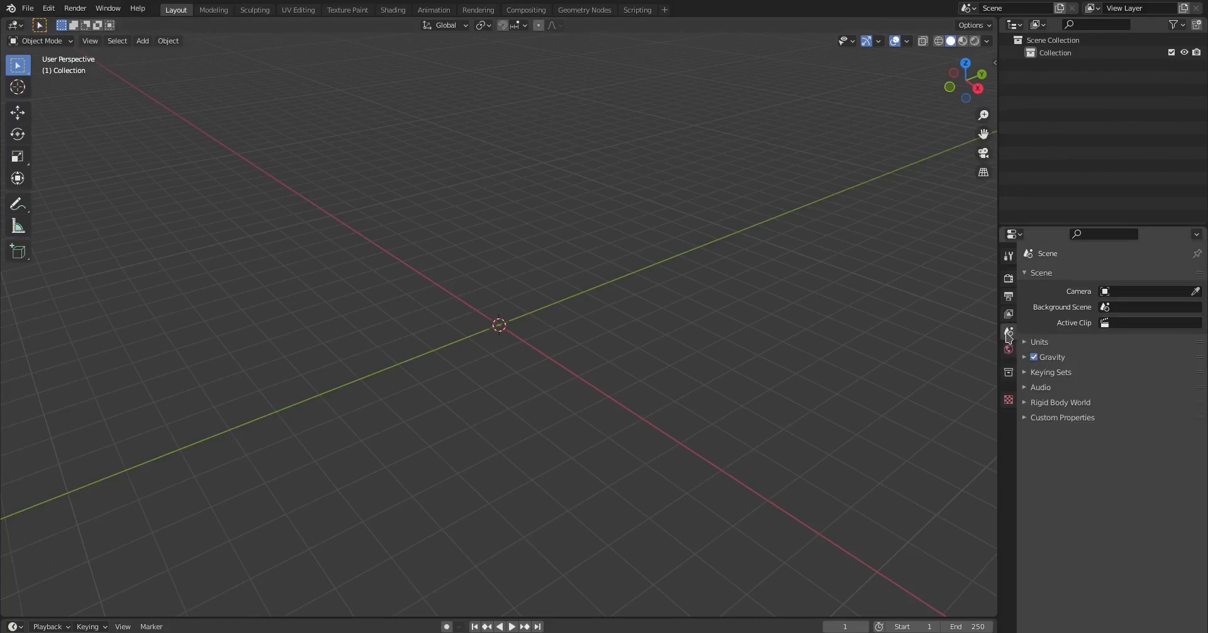
{"action": "left_click", "coordinate": [1026, 343]}
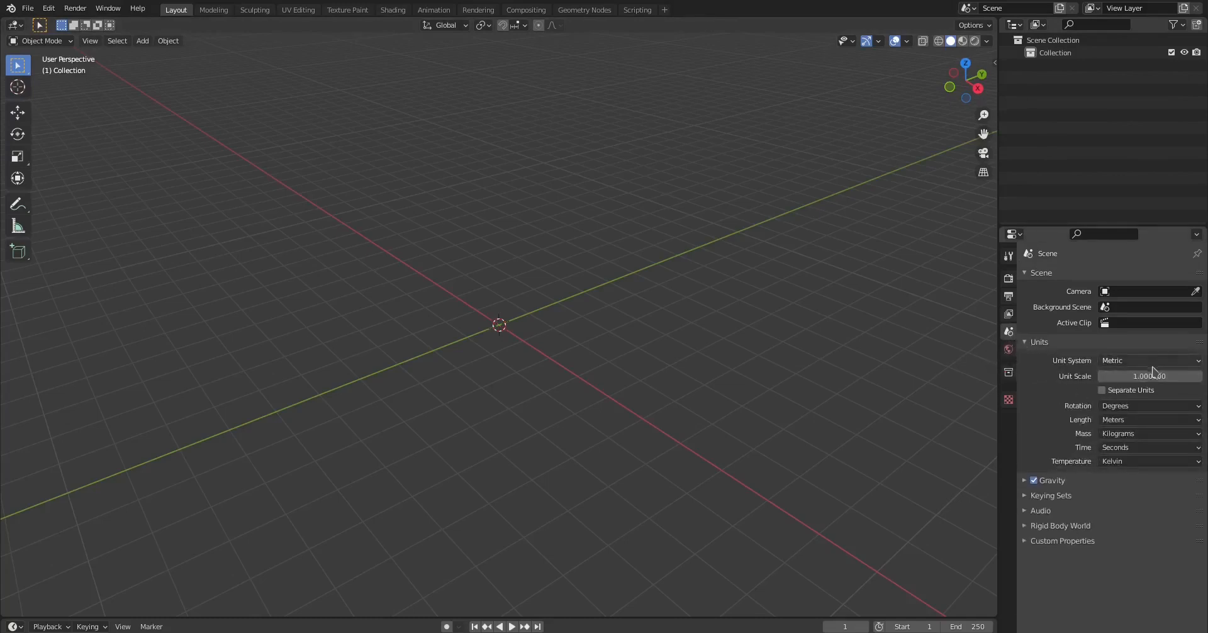
{"action": "left_click", "coordinate": [1130, 420]}
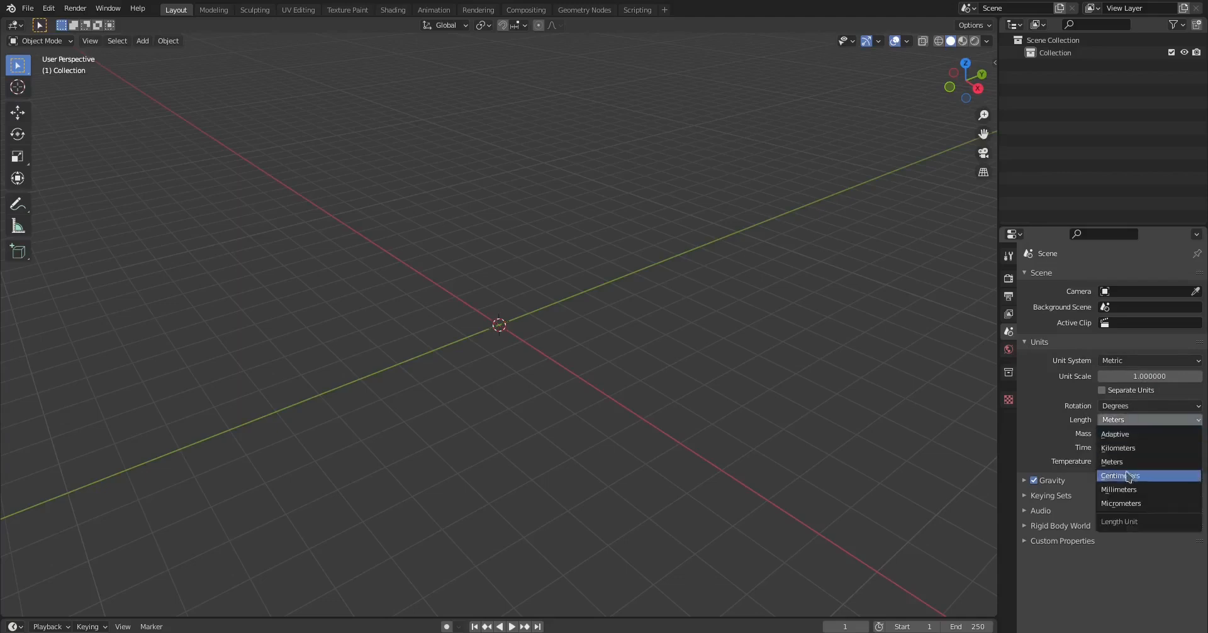
{"action": "left_click", "coordinate": [1131, 490]}
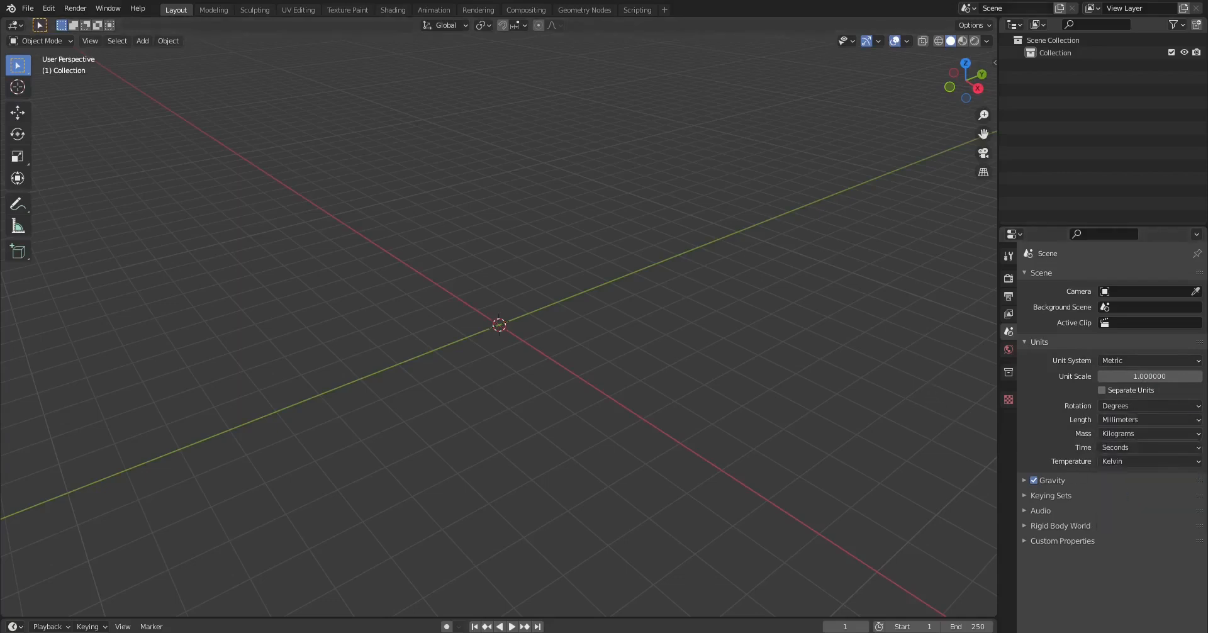
- Show the viewport sidebar and set the overlay grid scale to 1.0
{"action": "key", "text": "n"}
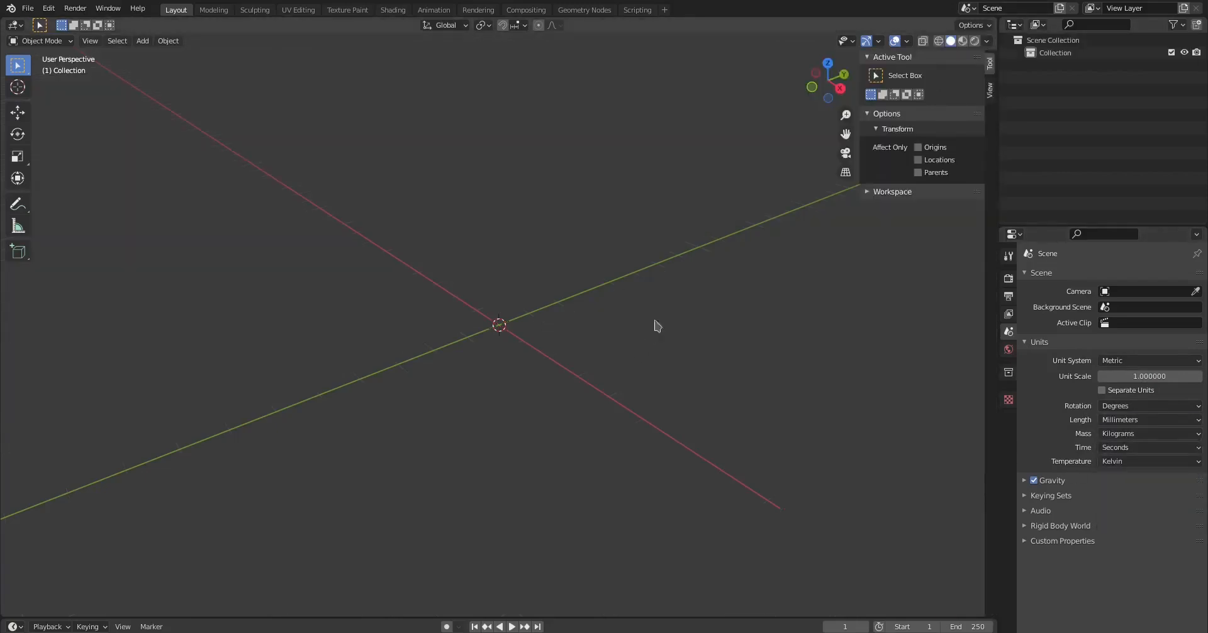
{"action": "left_click", "coordinate": [906, 42]}
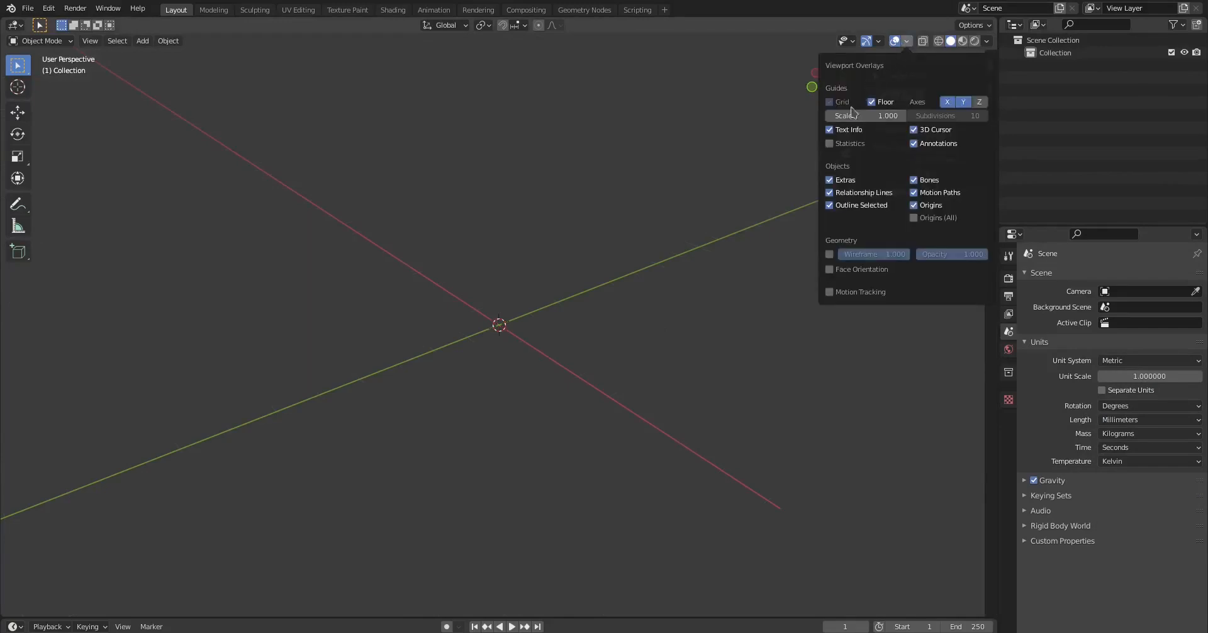
{"action": "left_click", "coordinate": [870, 117]}
{"action": "type", "text": "1.0"}
{"action": "key", "text": "Return"}
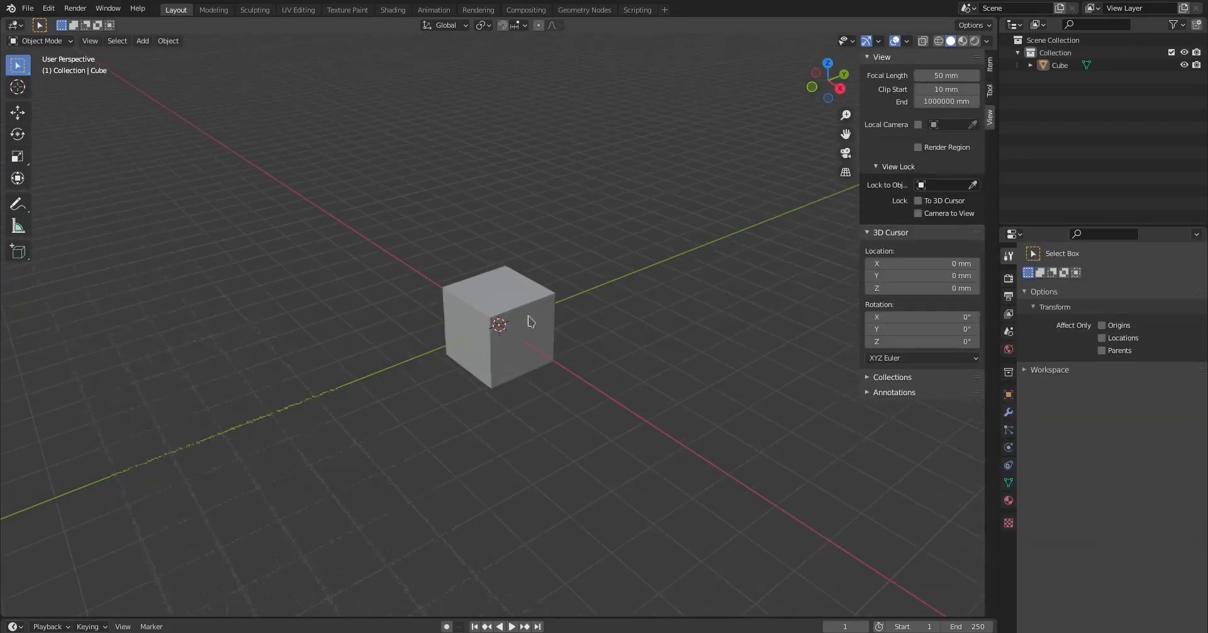
- Set the 3D viewport's clip start distance to 1 mm
{"action": "scroll", "coordinate": [480, 389], "scroll_direction": "up", "scroll_amount": 4}
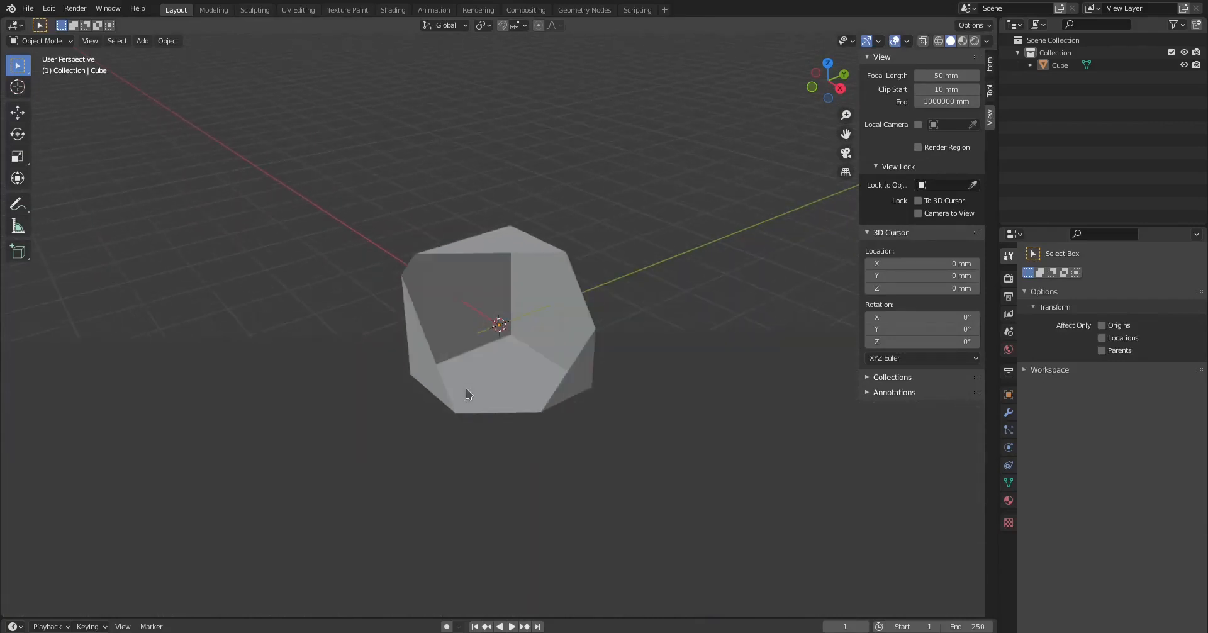
{"action": "scroll", "coordinate": [469, 391], "scroll_direction": "down", "scroll_amount": 4}
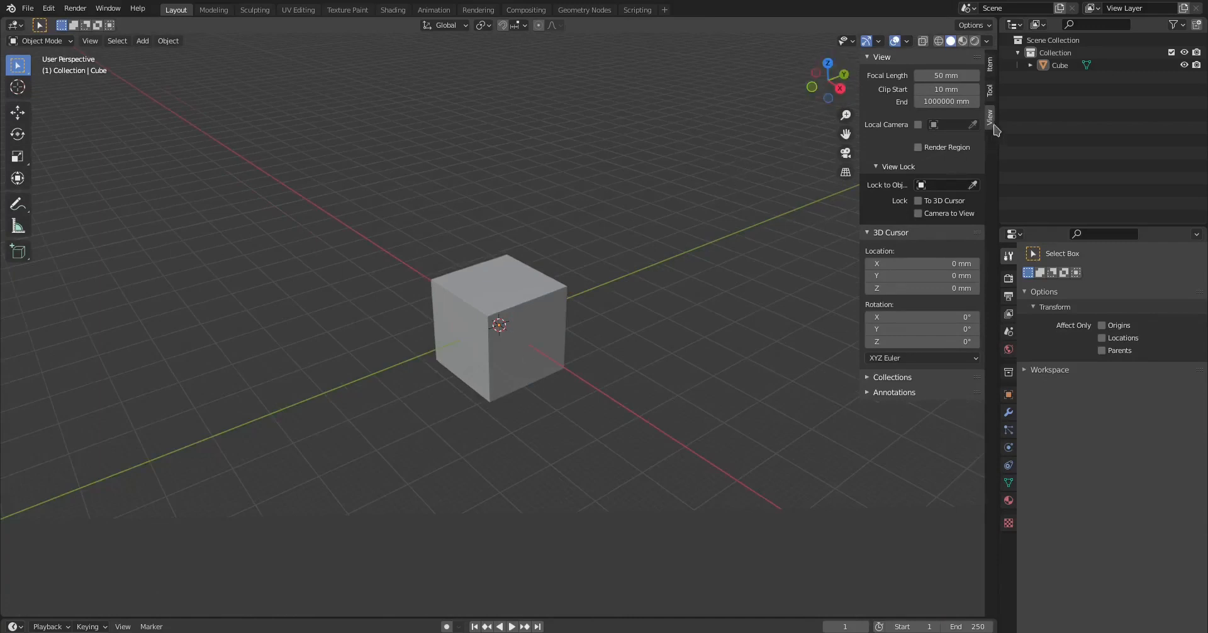
{"action": "key", "text": "n"}
{"action": "key", "text": "n"}
{"action": "left_click", "coordinate": [941, 90]}
{"action": "key", "text": "Return"}
{"action": "scroll", "coordinate": [513, 377], "scroll_direction": "up", "scroll_amount": 2}
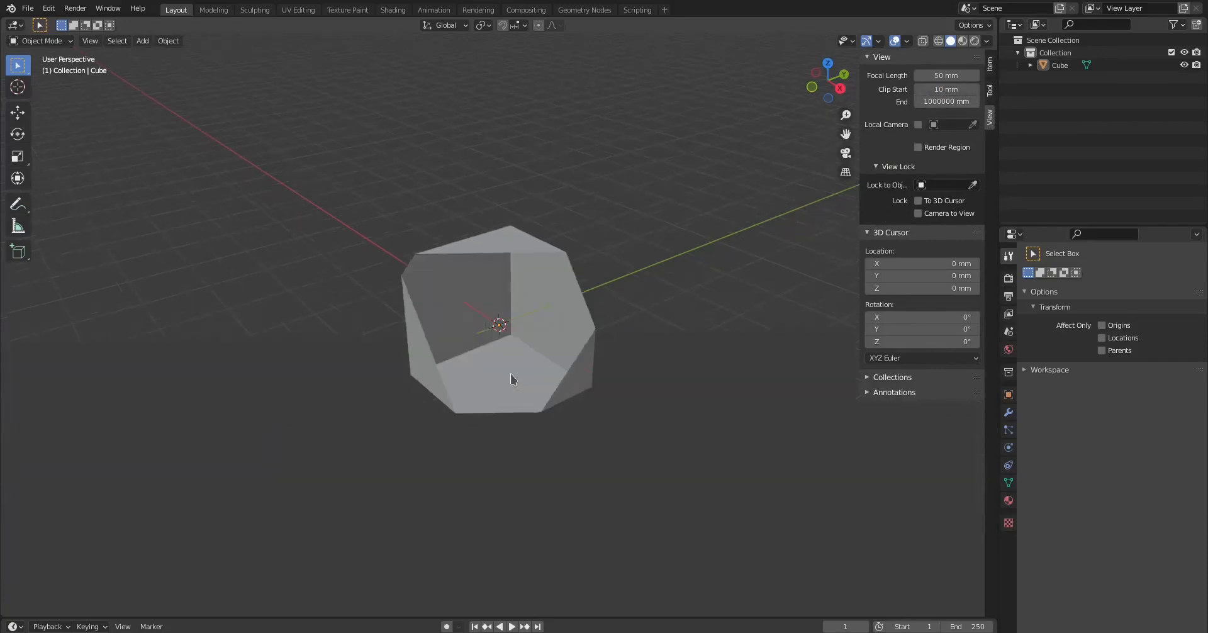
{"action": "left_click", "coordinate": [954, 90]}
{"action": "type", "text": "1"}
{"action": "key", "text": "Return"}
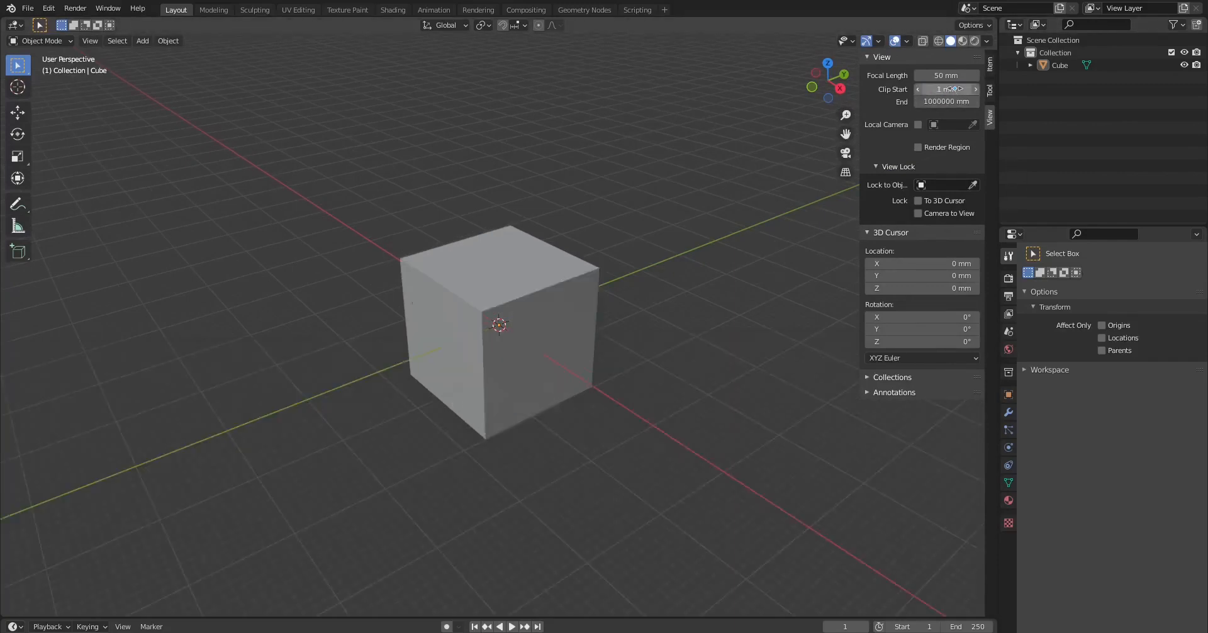
- Examine the cube up close and from several angles for view clipping
{"action": "scroll", "coordinate": [572, 391], "scroll_direction": "up", "scroll_amount": 6}
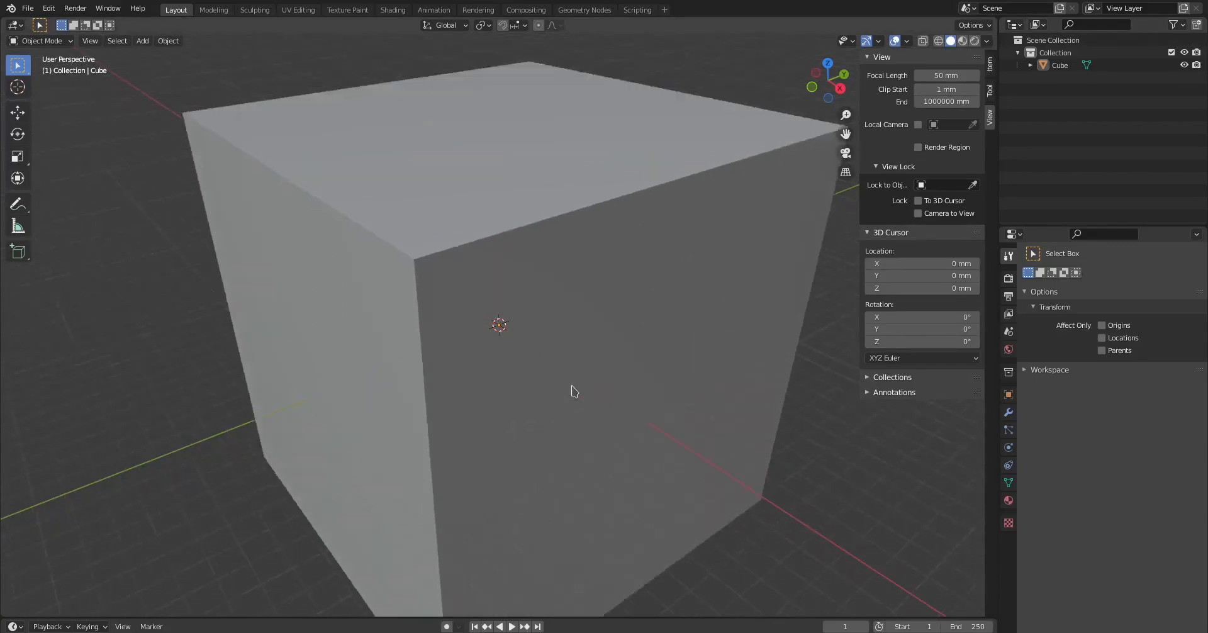
{"action": "scroll", "coordinate": [574, 391], "scroll_direction": "down", "scroll_amount": 3}
{"action": "scroll", "coordinate": [573, 391], "scroll_direction": "up", "scroll_amount": 3}
{"action": "scroll", "coordinate": [572, 390], "scroll_direction": "down", "scroll_amount": 2}
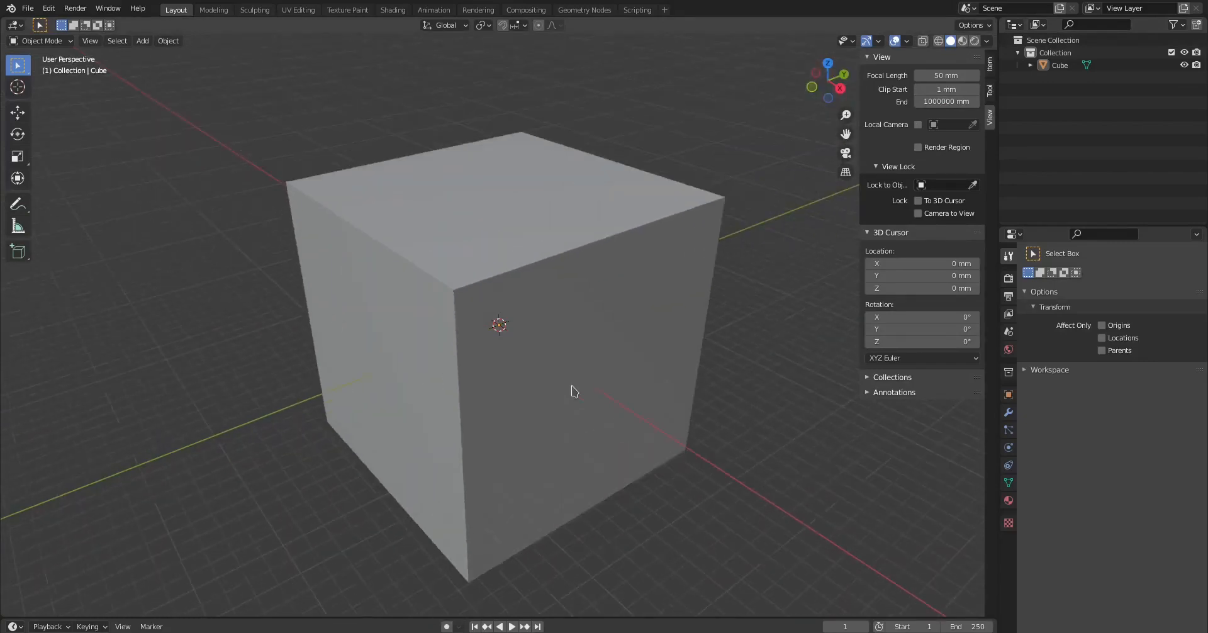
{"action": "scroll", "coordinate": [572, 391], "scroll_direction": "down", "scroll_amount": 4}
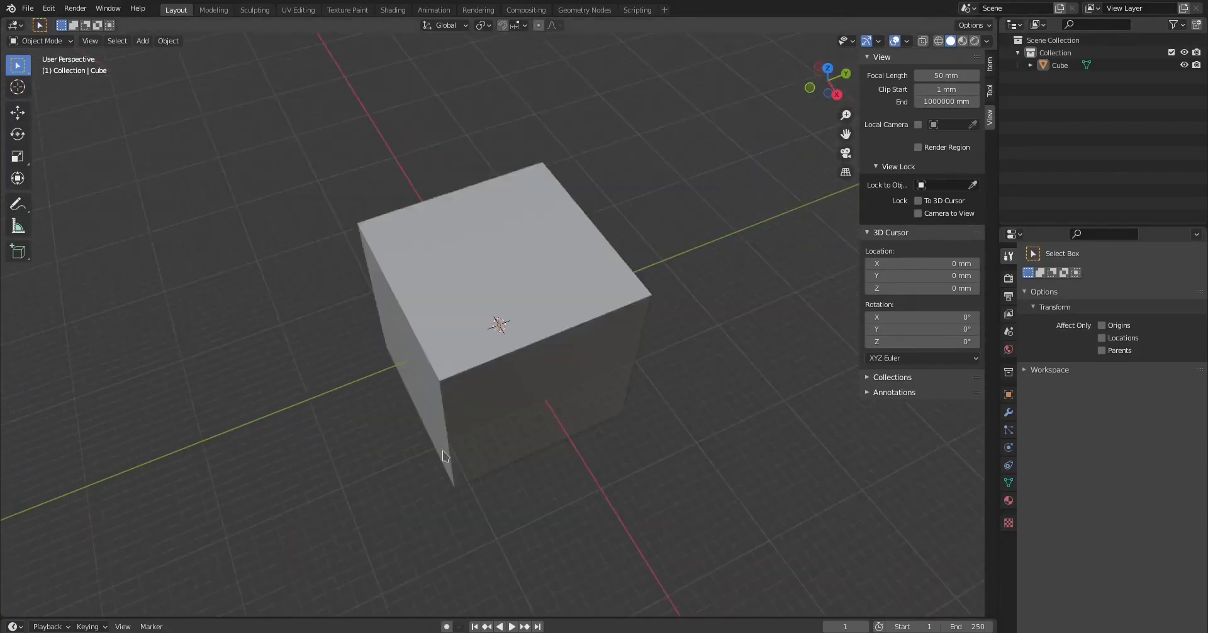
{"action": "middle_click_drag", "start_coordinate": [430, 476], "coordinate": [454, 441]}
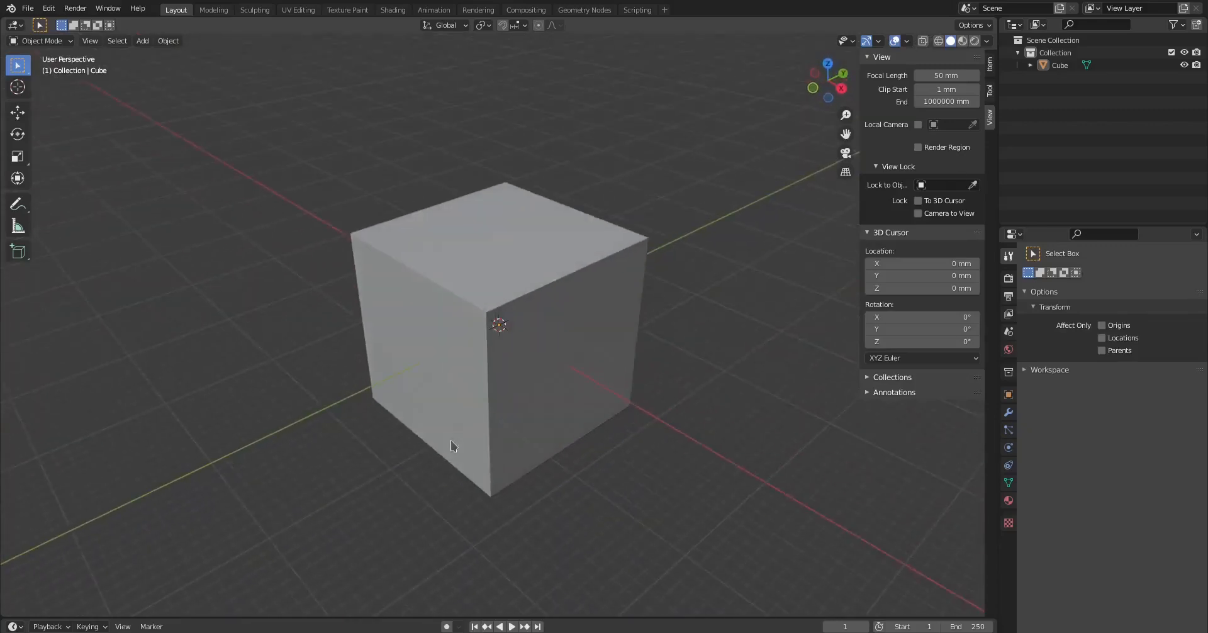
{"action": "scroll", "coordinate": [458, 427], "scroll_direction": "down", "scroll_amount": 3}
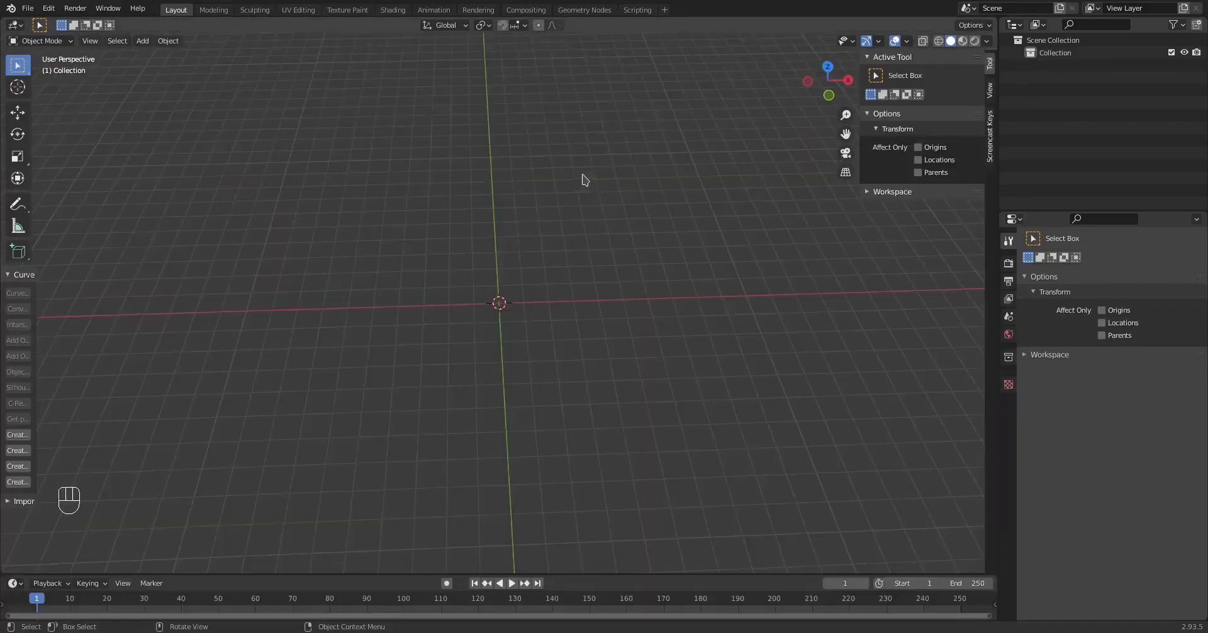
- Import the john-wayne-bust STL model into the scene
{"action": "left_click", "coordinate": [28, 8]}
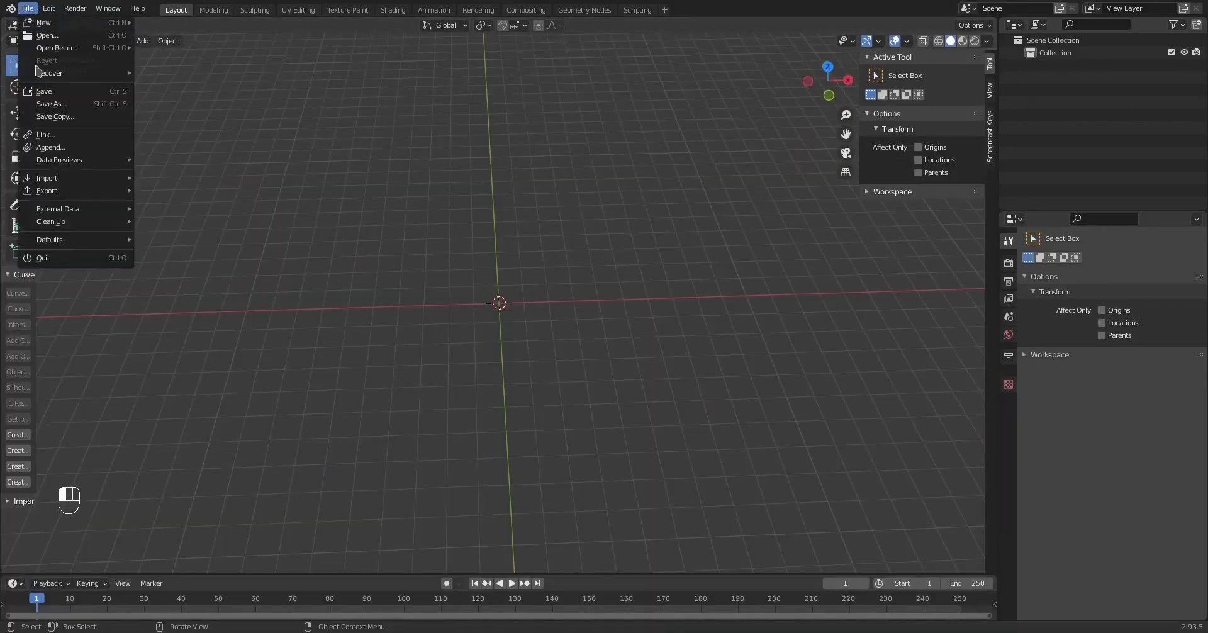
{"action": "mouse_move", "coordinate": [59, 180]}
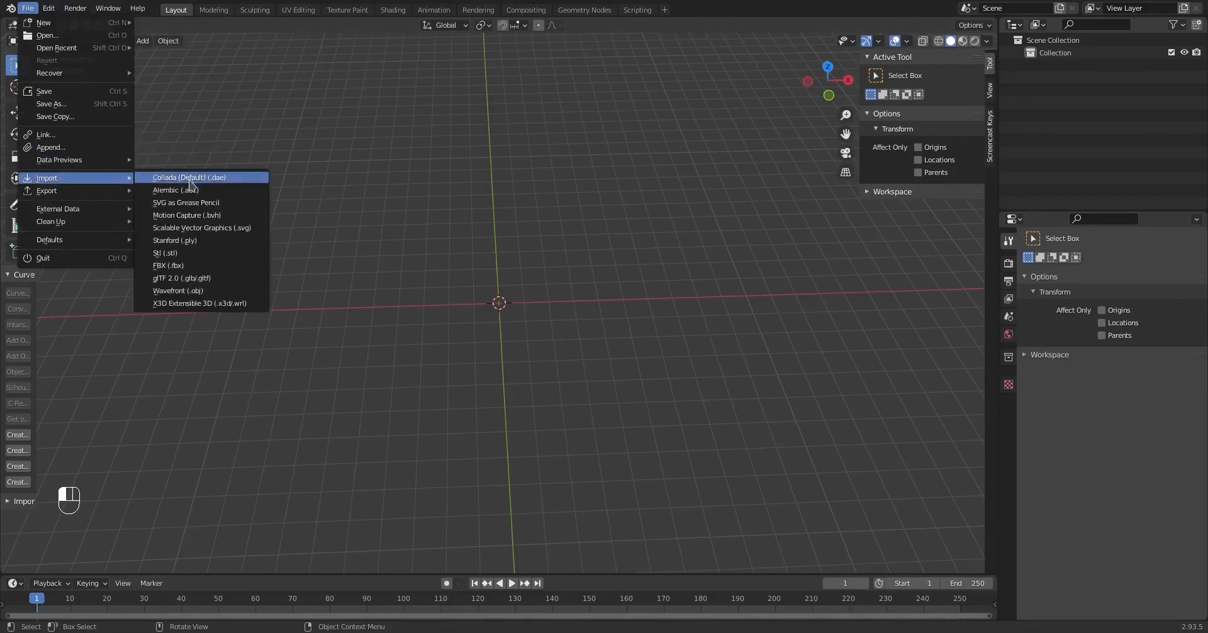
{"action": "left_click", "coordinate": [176, 258]}
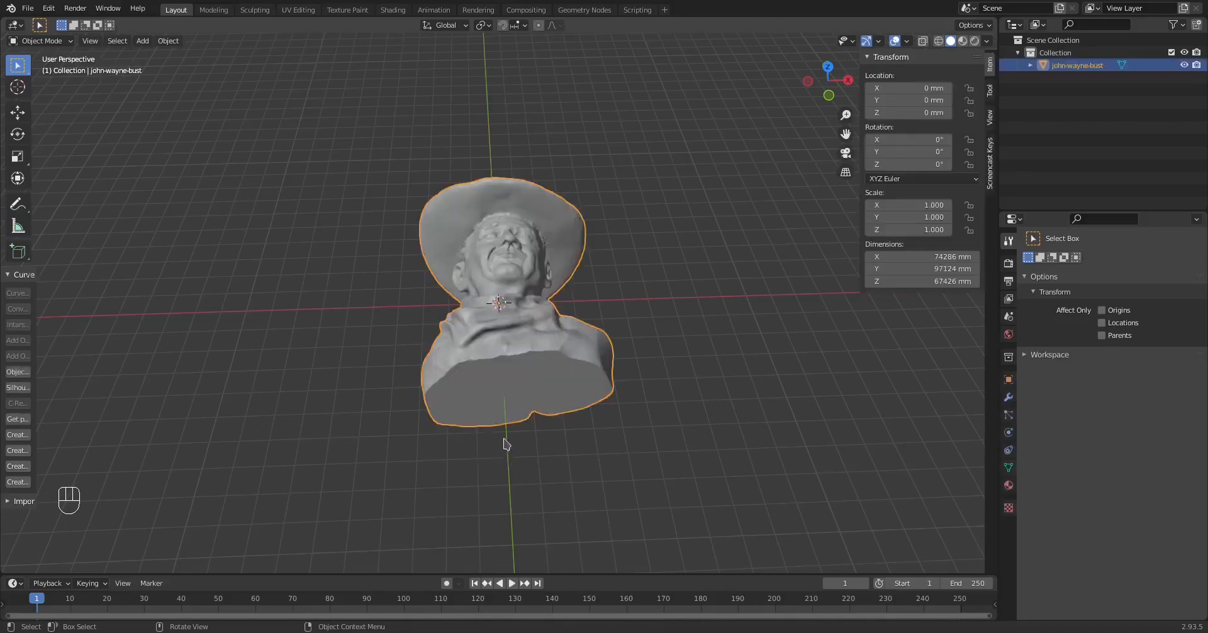
- Scale the imported bust down uniformly to about 1033 × 1350 × 937 mm
{"action": "middle_click_drag", "start_coordinate": [602, 288], "coordinate": [546, 375]}
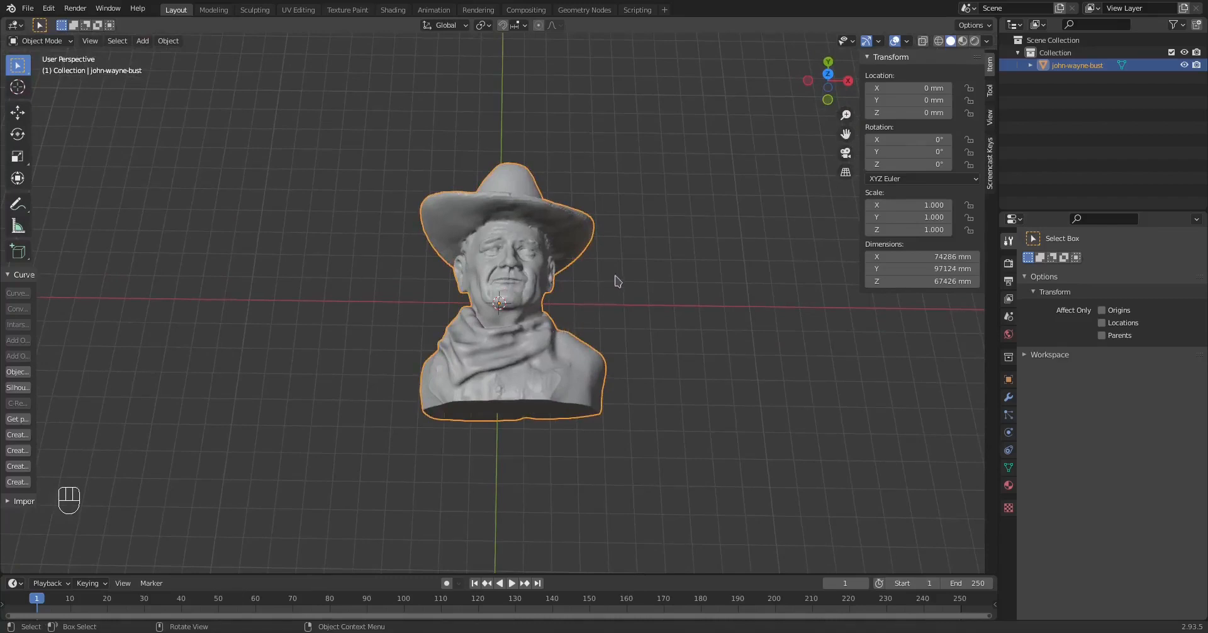
{"action": "scroll", "coordinate": [520, 335], "scroll_direction": "up", "scroll_amount": 2}
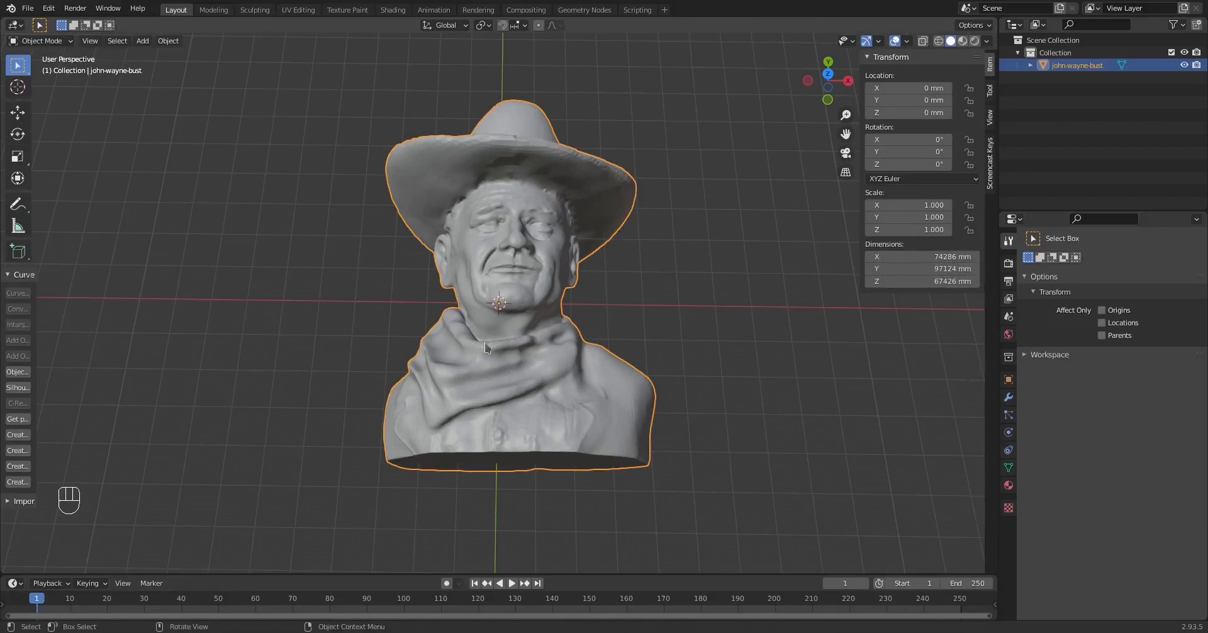
{"action": "key", "text": "s"}
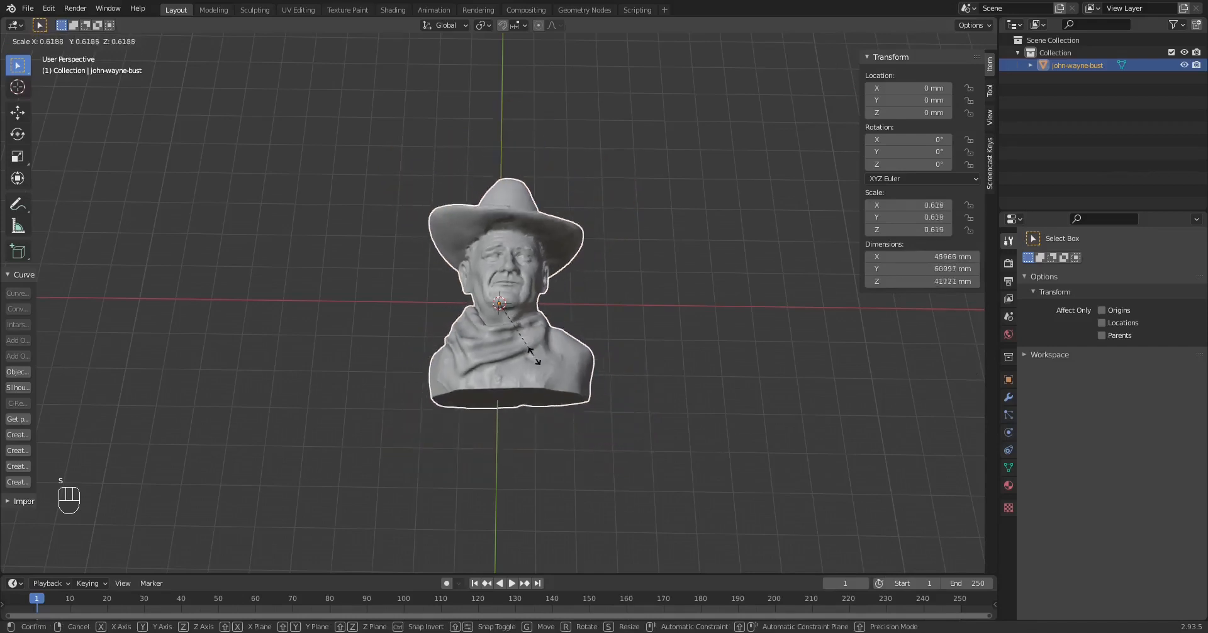
{"action": "left_click", "coordinate": [507, 317]}
{"action": "scroll", "coordinate": [487, 422], "scroll_direction": "up", "scroll_amount": 10}
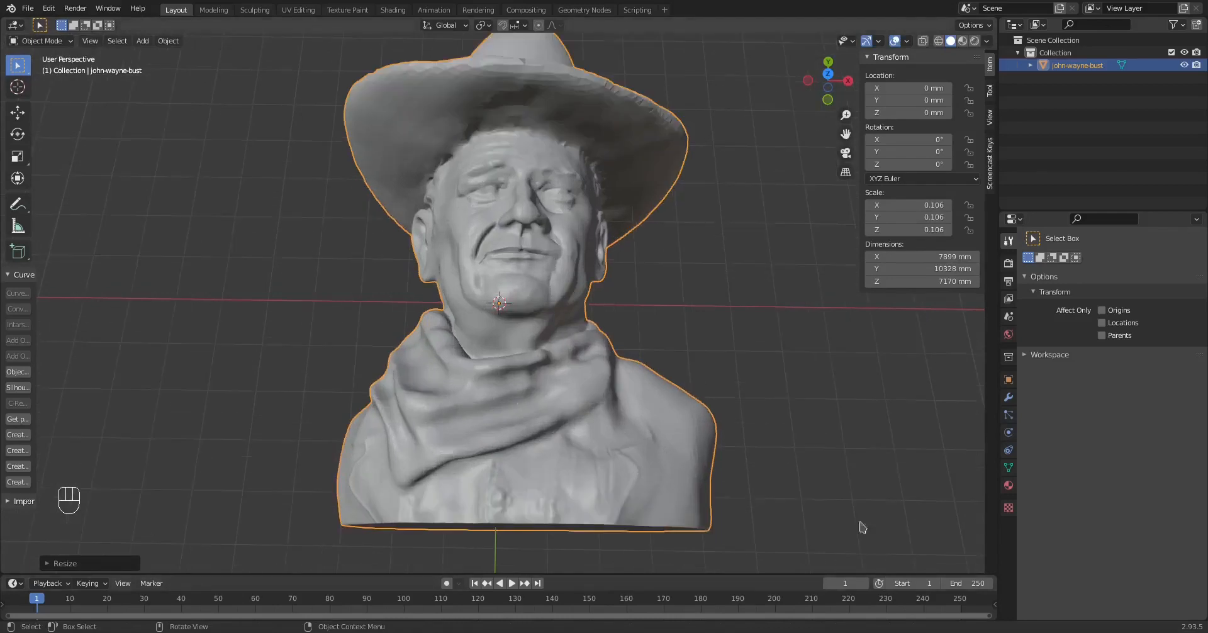
{"action": "key", "text": "s"}
{"action": "left_click", "coordinate": [514, 374]}
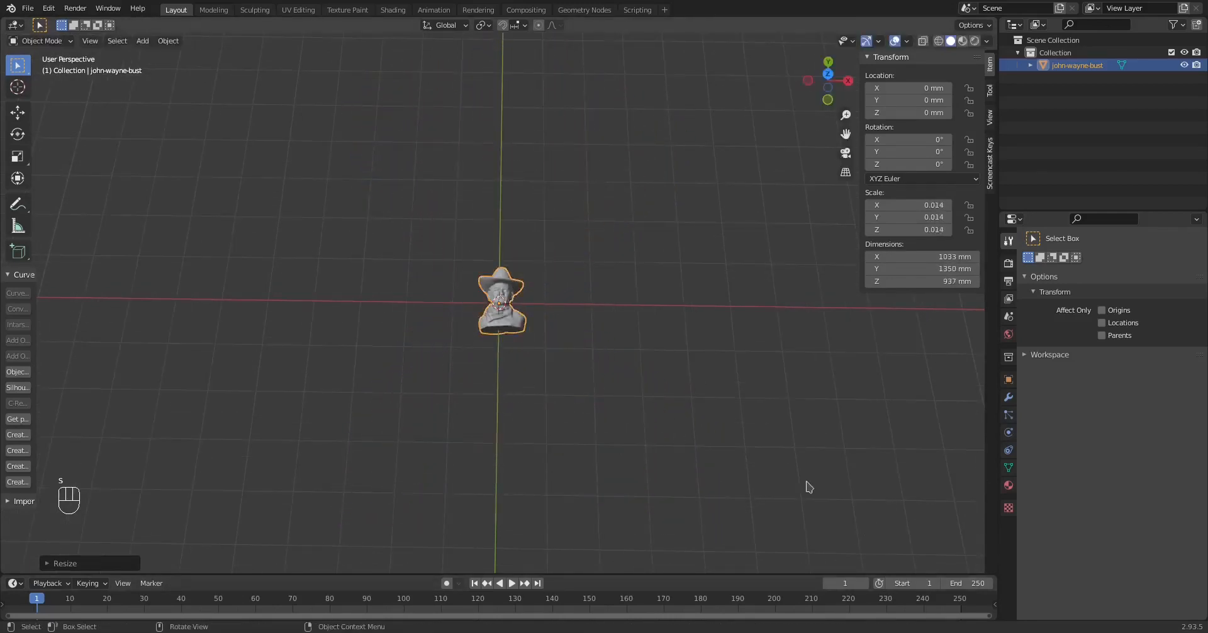
- Scale the bust down further to about 110 × 144 × 100 mm
{"action": "scroll", "coordinate": [786, 481], "scroll_direction": "up", "scroll_amount": 10}
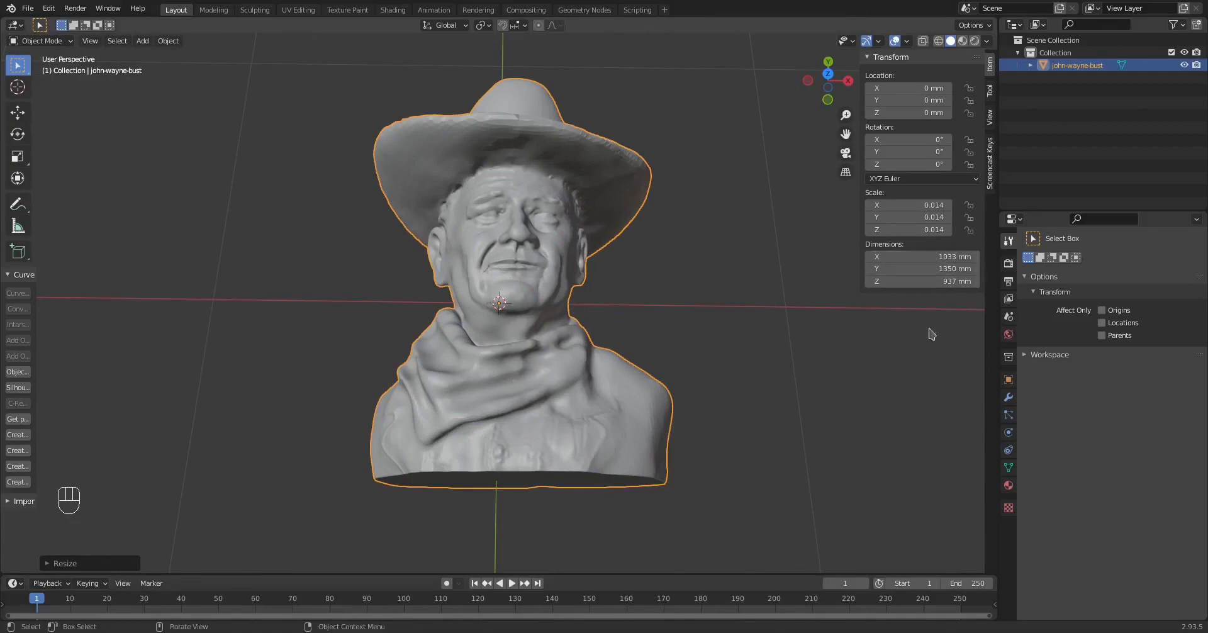
{"action": "key", "text": "s"}
{"action": "left_click", "coordinate": [572, 358]}
{"action": "scroll", "coordinate": [572, 380], "scroll_direction": "up", "scroll_amount": 8}
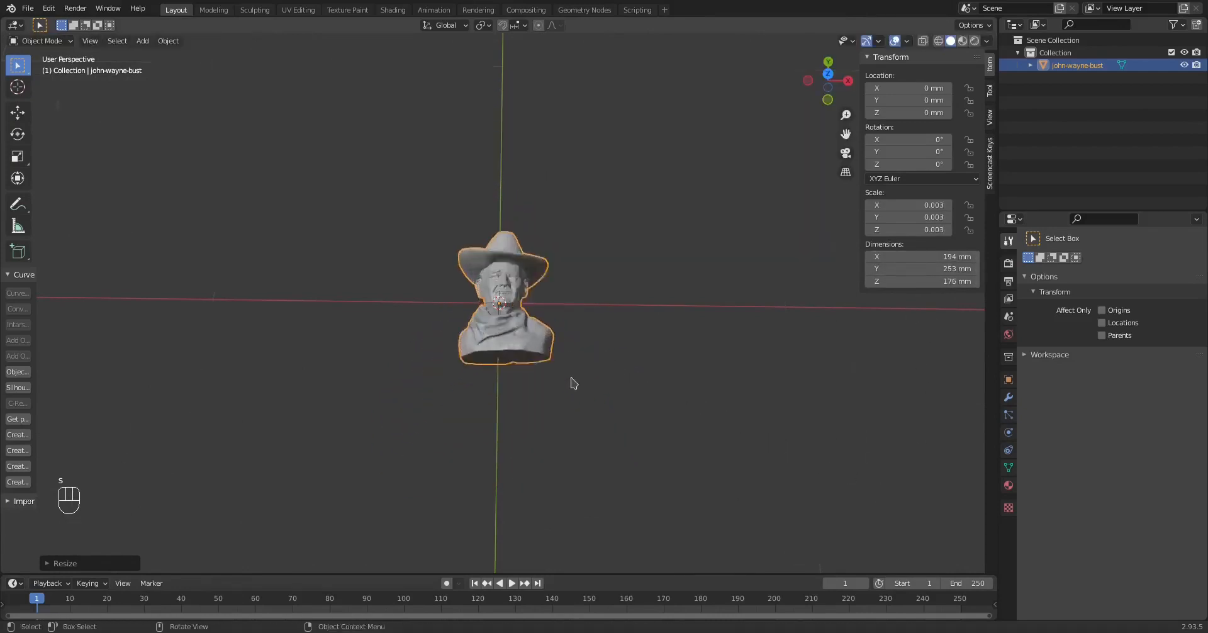
{"action": "left_click", "coordinate": [826, 520]}
{"action": "left_click", "coordinate": [627, 443]}
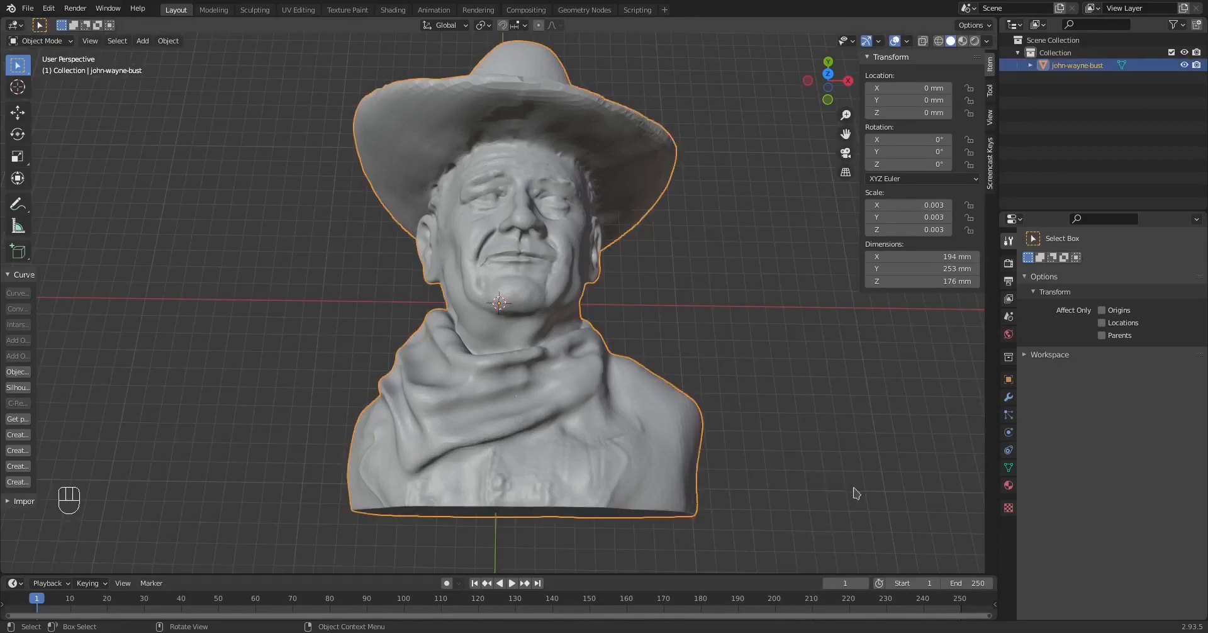
{"action": "key", "text": "s"}
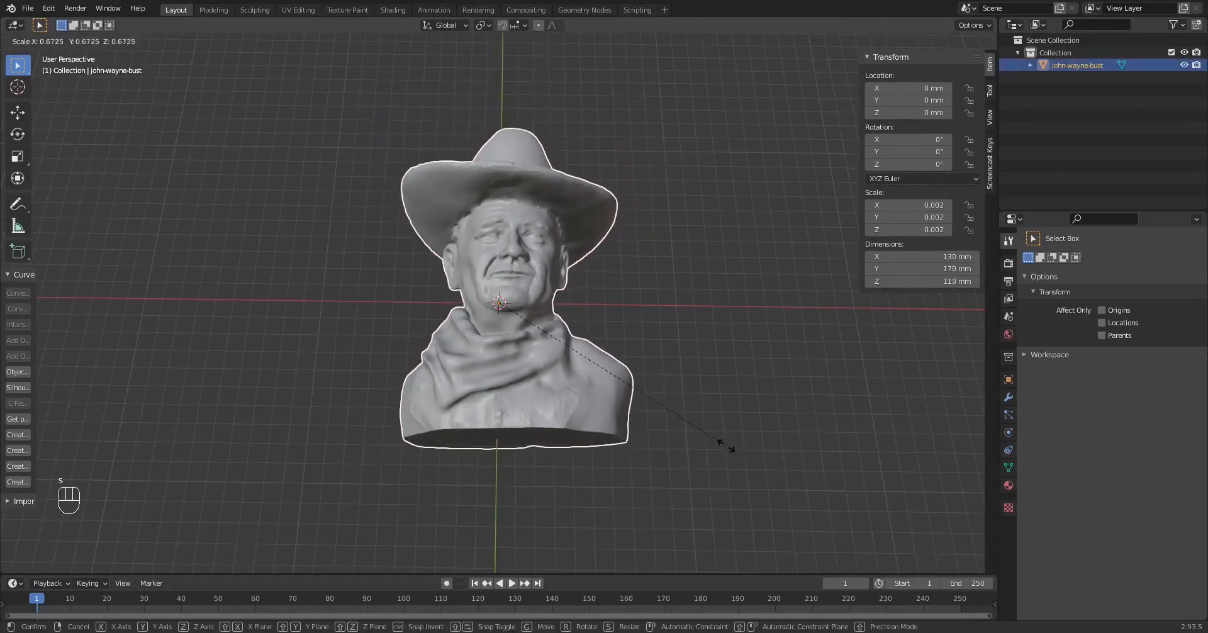
{"action": "left_click", "coordinate": [700, 416]}
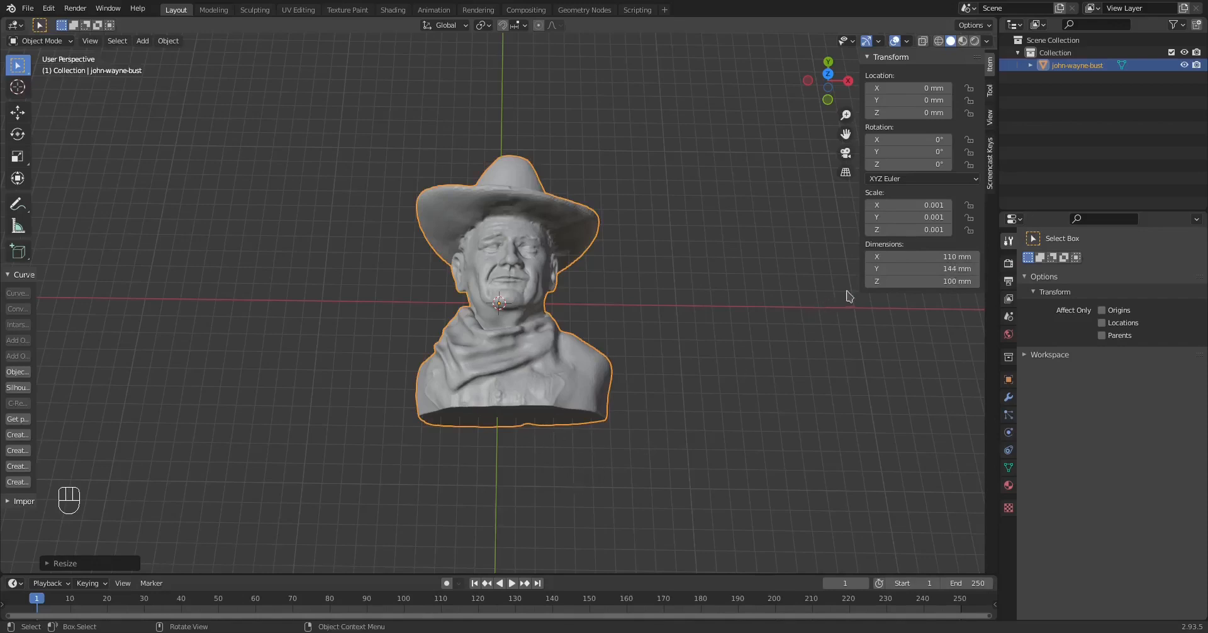
- Set the scene's render engine to Cam and collapse the CAM chains section
{"action": "left_click", "coordinate": [1008, 265]}
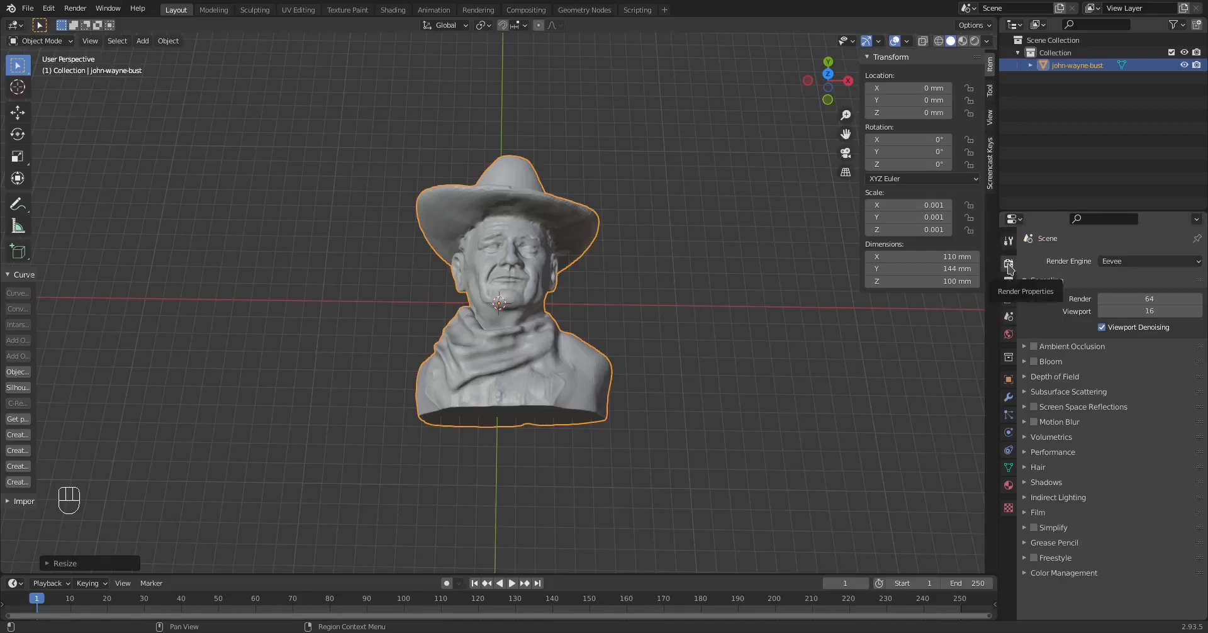
{"action": "left_click", "coordinate": [1126, 261]}
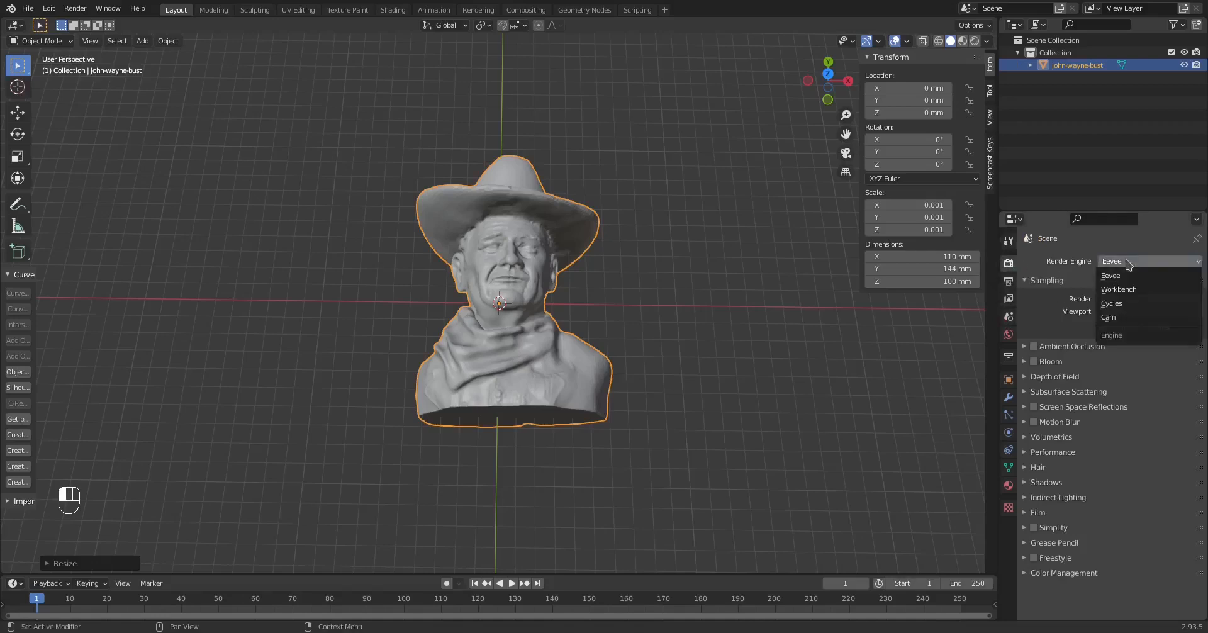
{"action": "left_click", "coordinate": [1129, 318]}
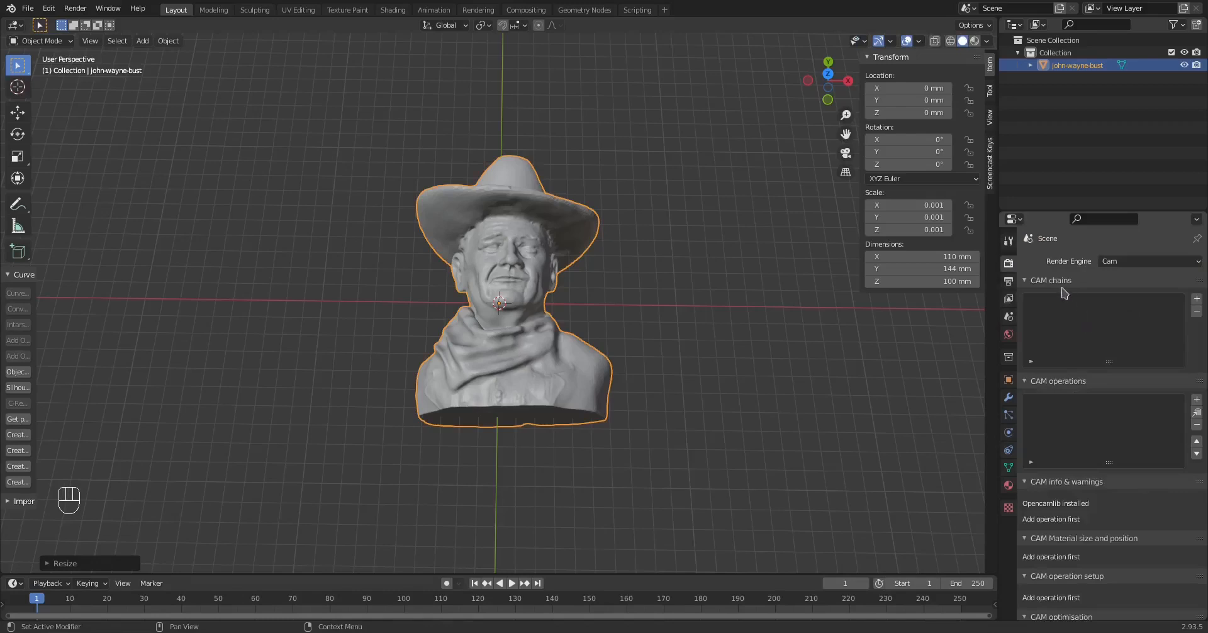
{"action": "left_click", "coordinate": [1027, 280]}
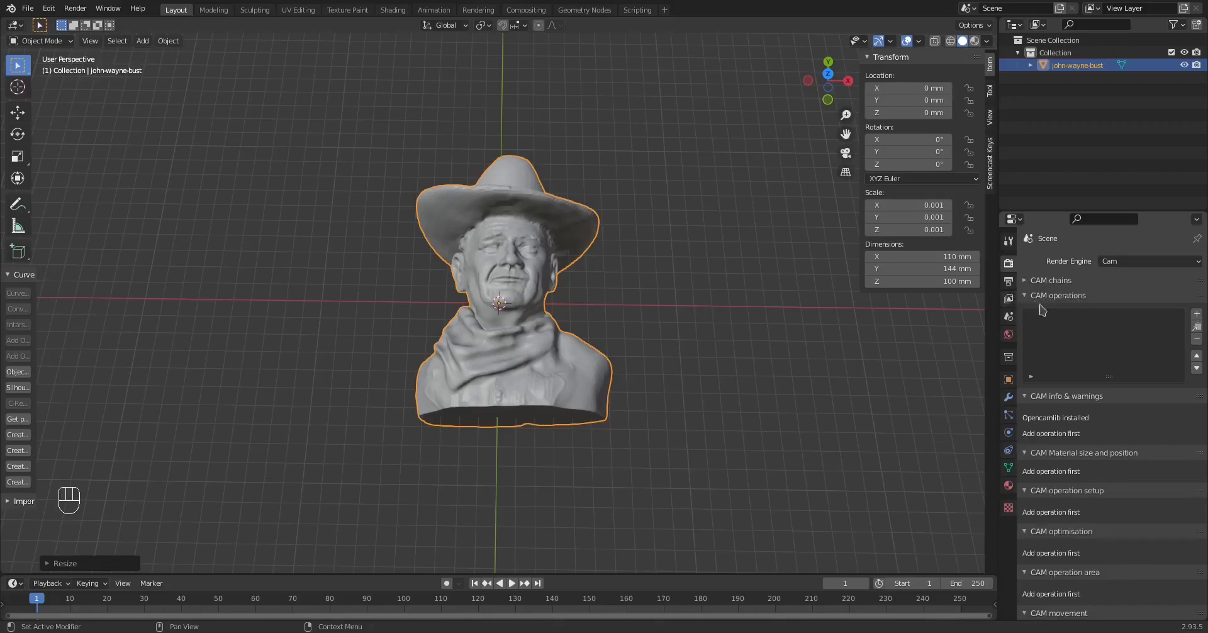
- Collapse the CAM sections below CAM operations and expand only the CAM Machine section
{"action": "scroll", "coordinate": [1112, 364], "scroll_direction": "down", "scroll_amount": 3}
{"action": "scroll", "coordinate": [1112, 365], "scroll_direction": "up", "scroll_amount": 3}
{"action": "left_click", "coordinate": [1027, 297], "text": "ctrl"}
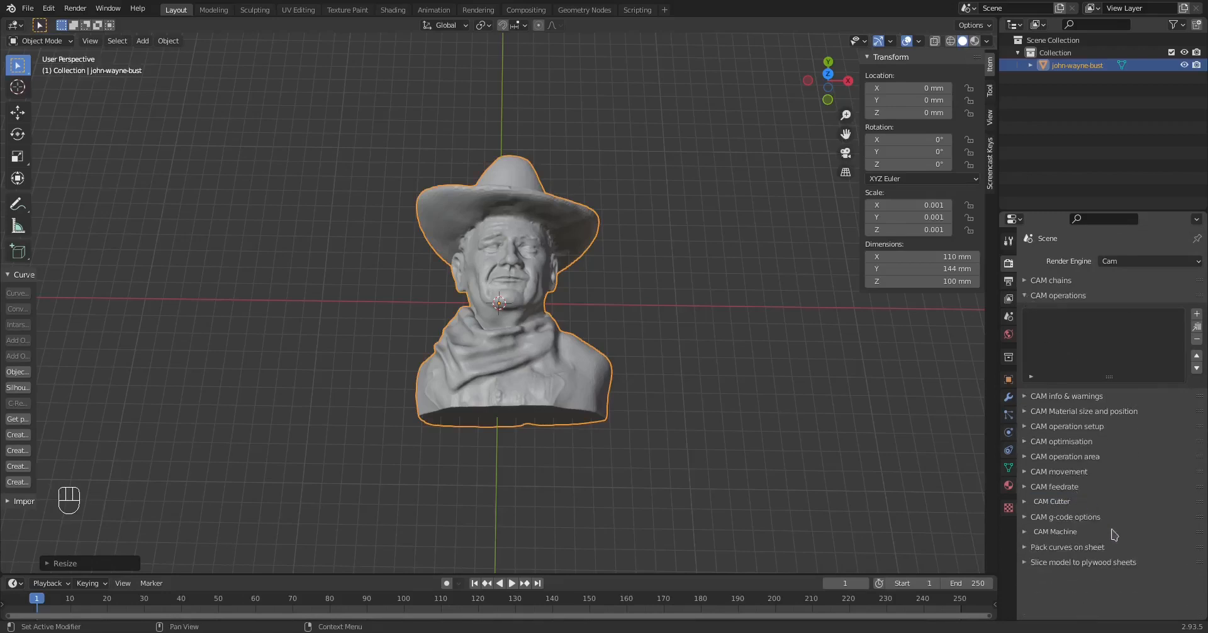
{"action": "left_click", "coordinate": [1025, 532]}
- Set the CAM machine's post processor to grbl
{"action": "scroll", "coordinate": [1113, 427], "scroll_direction": "down", "scroll_amount": 5}
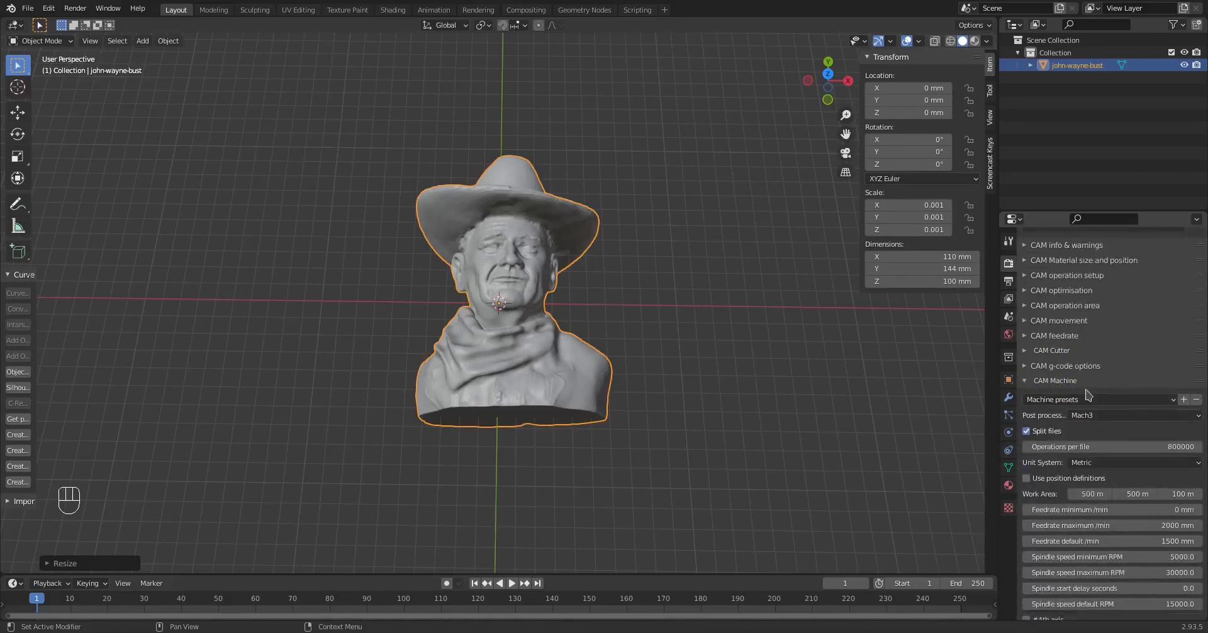
{"action": "left_click", "coordinate": [1126, 415]}
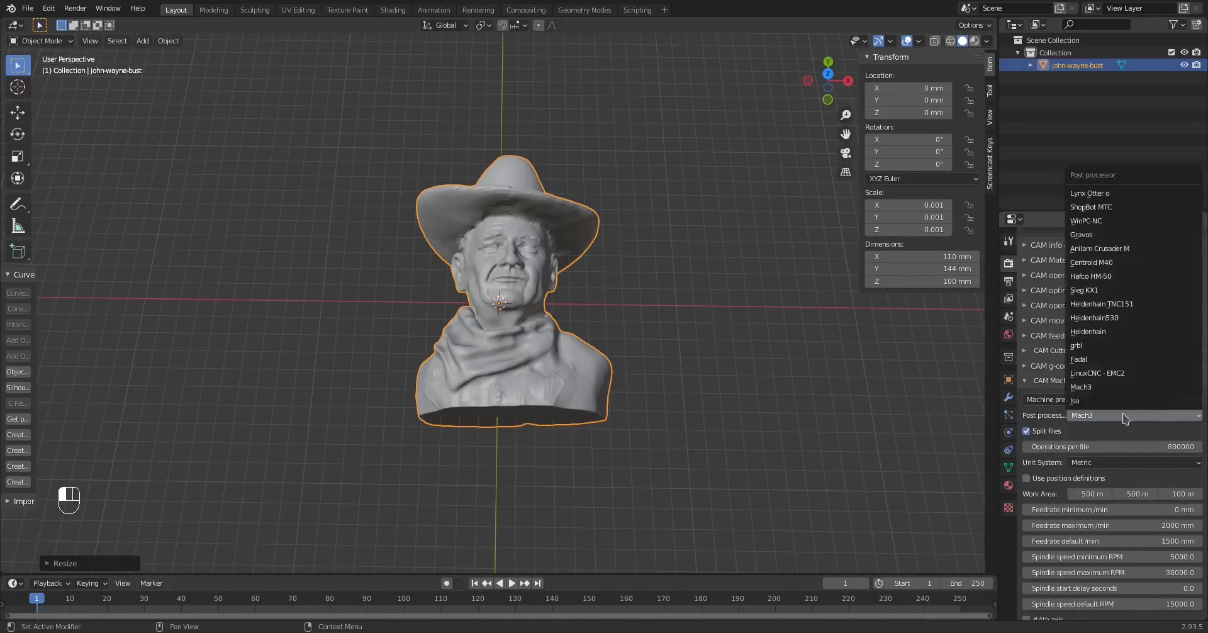
{"action": "left_click", "coordinate": [1101, 419]}
{"action": "left_click", "coordinate": [1101, 419]}
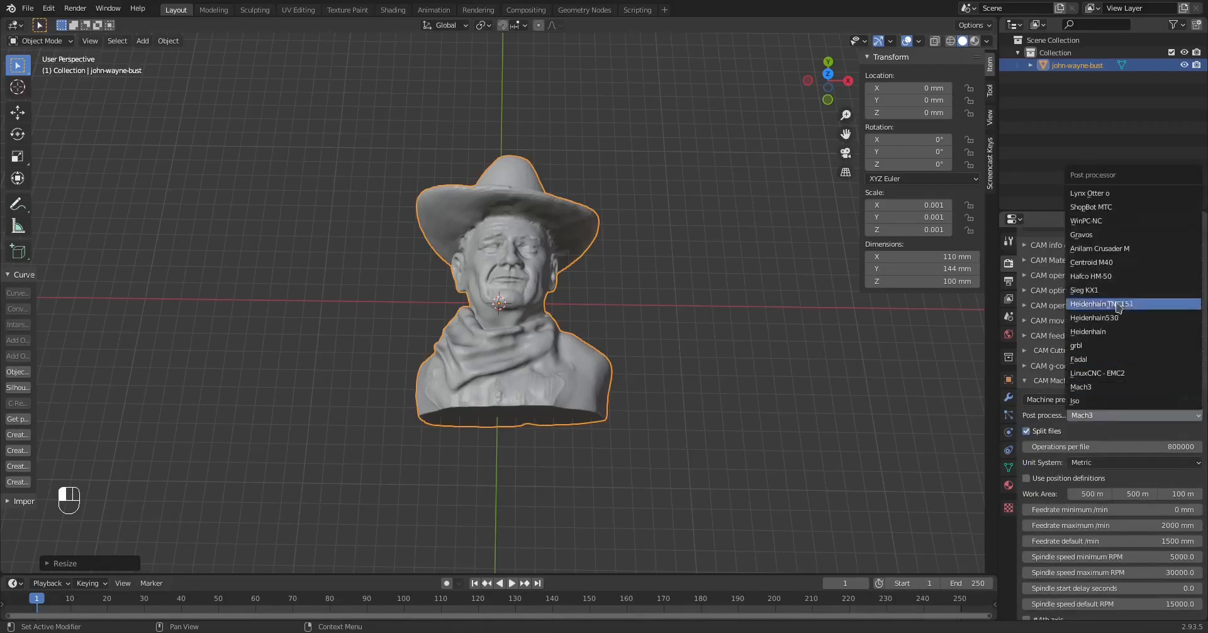
{"action": "left_click", "coordinate": [1115, 350]}
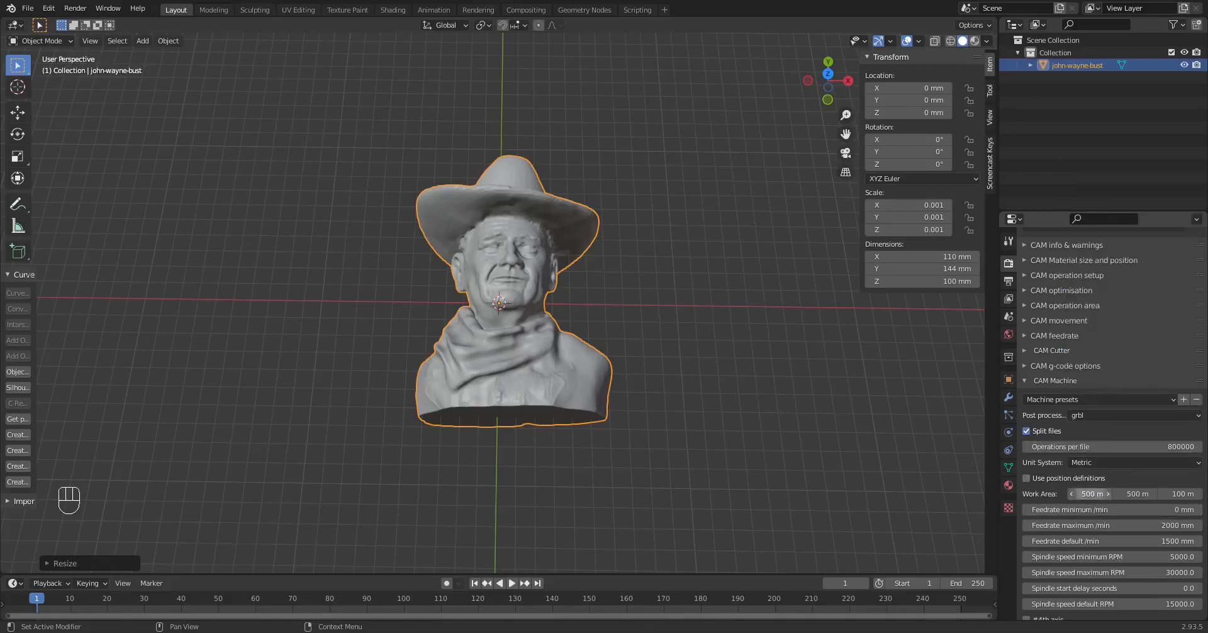
- Set the X size of the CAM machine's work area to 268 mm
{"action": "left_click", "coordinate": [1087, 494]}
{"action": "type", "text": "268"}
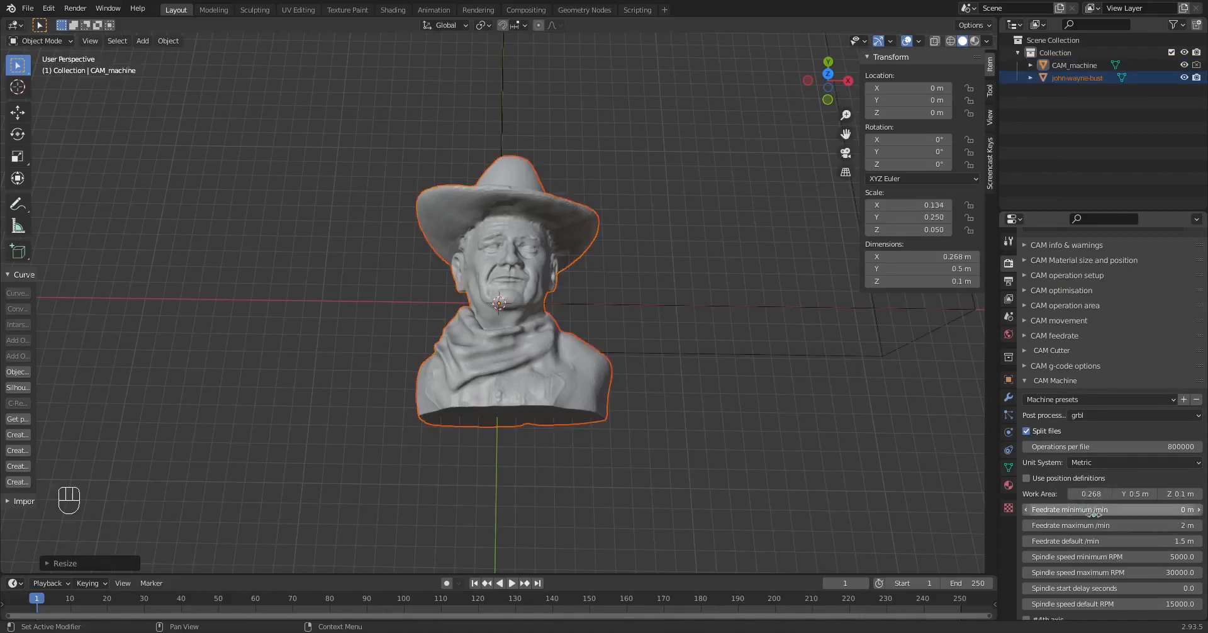
{"action": "left_click", "coordinate": [1094, 493]}
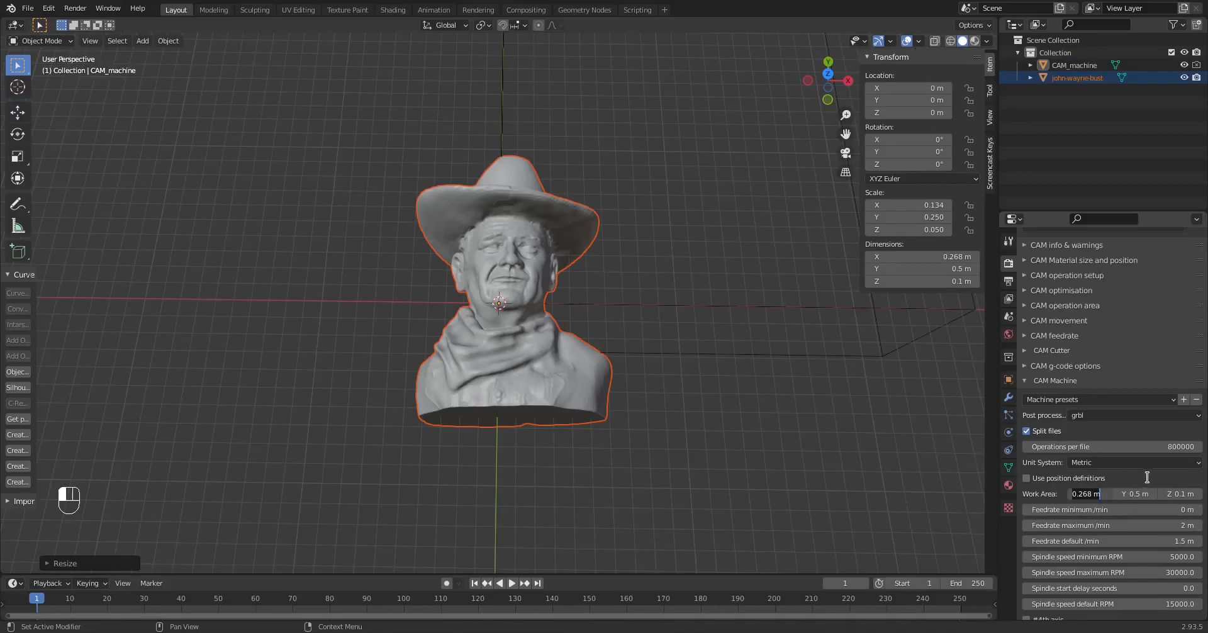
{"action": "key", "text": "Return"}
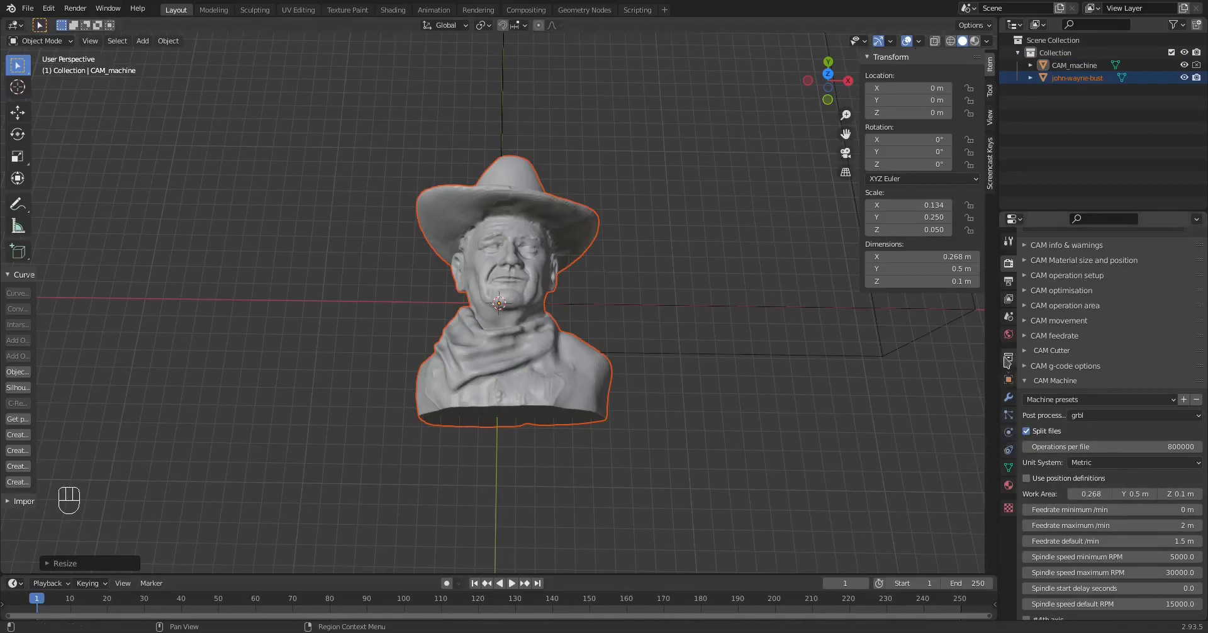
- Set the scene's length unit to Millimeters
{"action": "left_click", "coordinate": [1009, 318]}
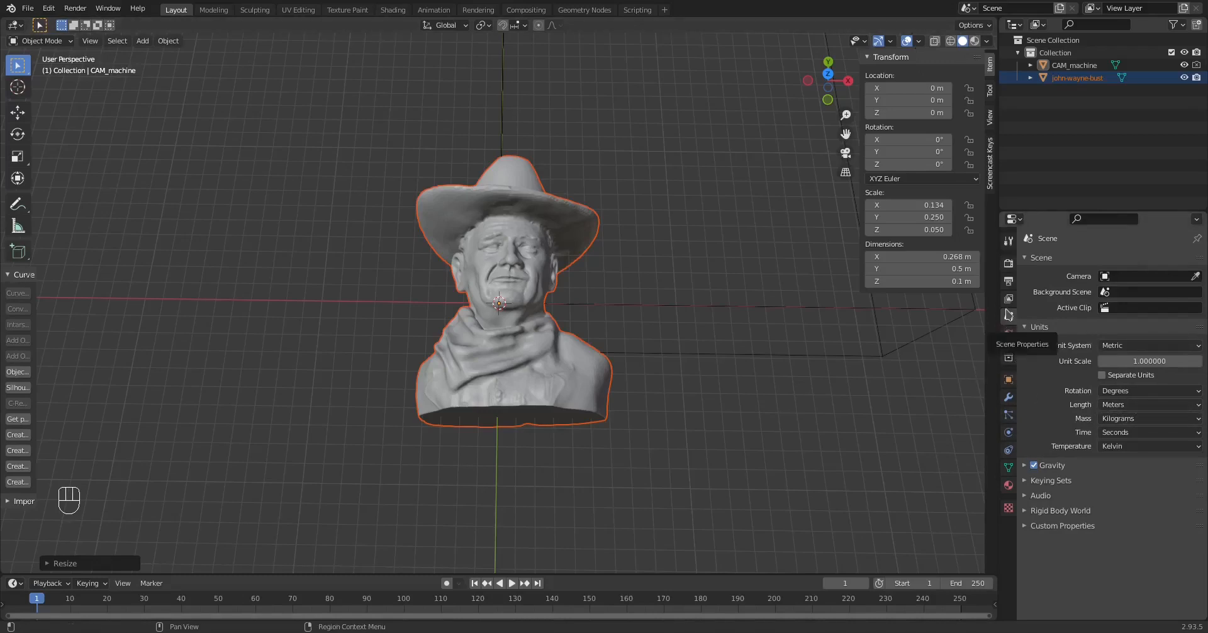
{"action": "left_click", "coordinate": [1120, 405]}
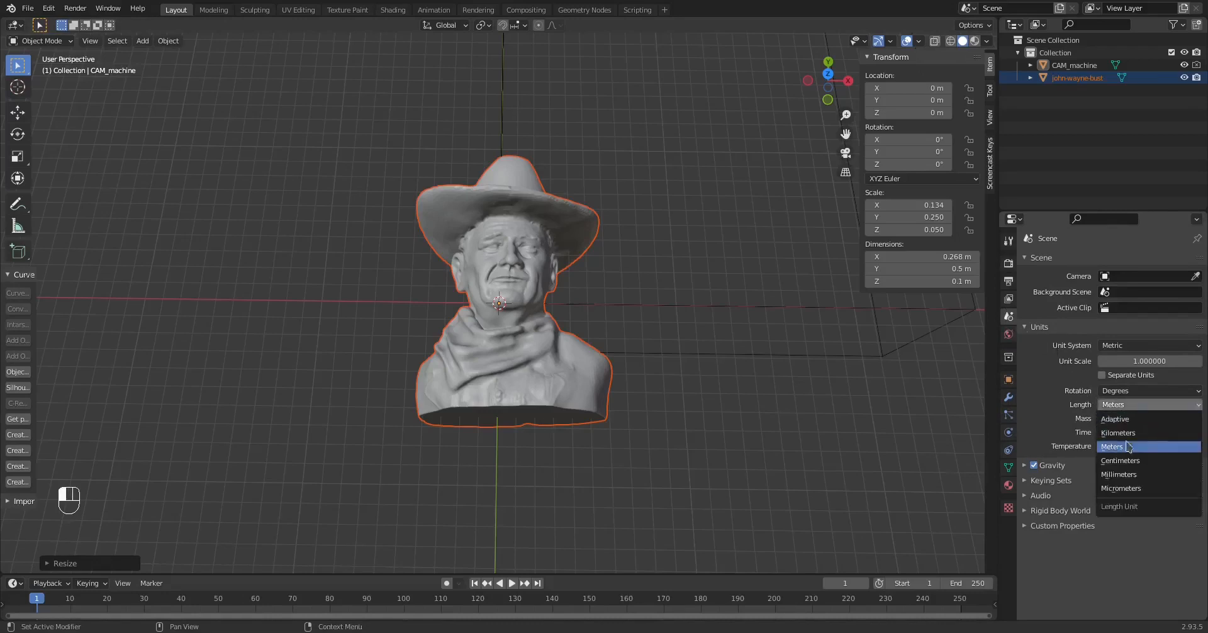
{"action": "left_click", "coordinate": [1132, 476]}
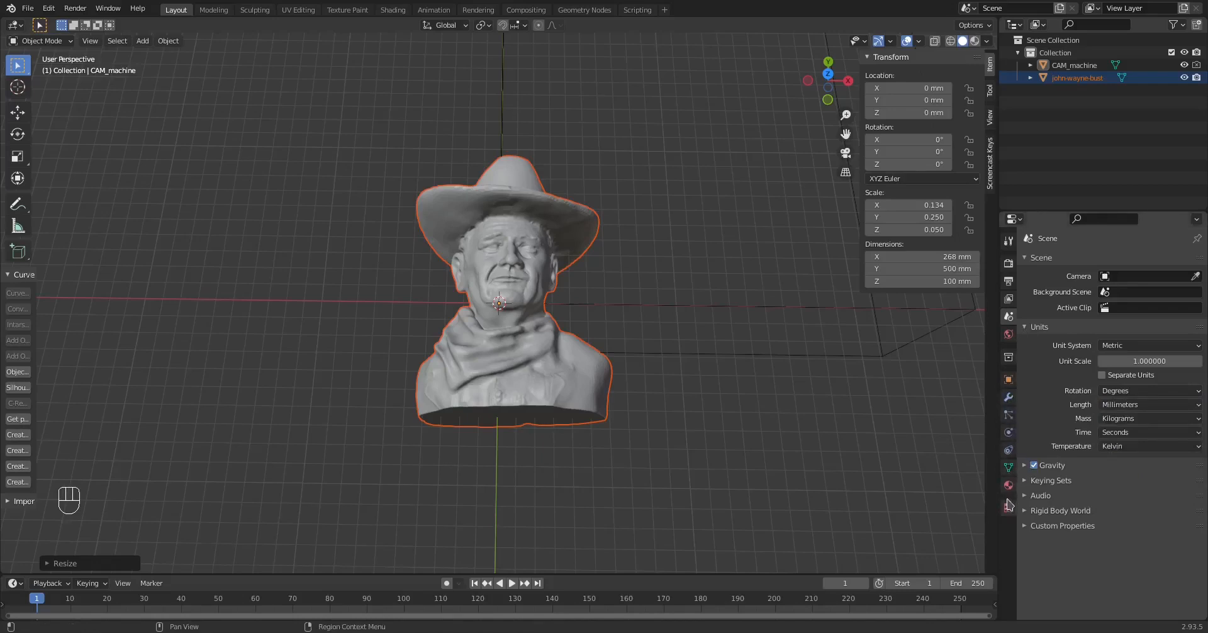
- Return to the CAM Machine settings and set the work area's Y size to 318 mm
{"action": "left_click", "coordinate": [1009, 267]}
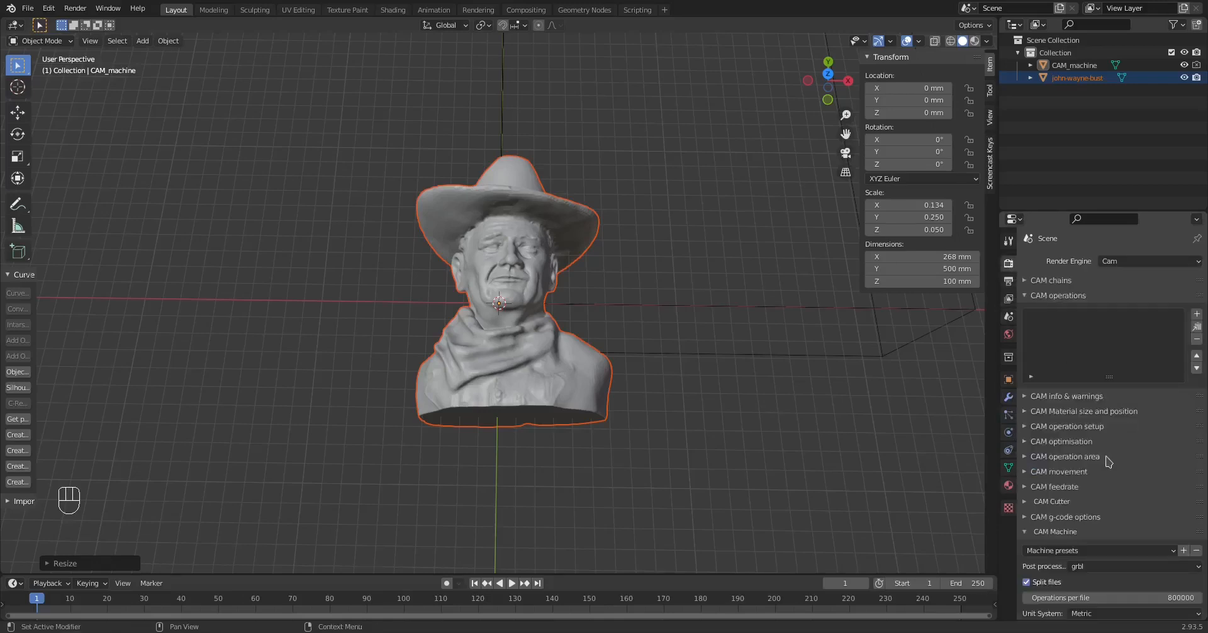
{"action": "scroll", "coordinate": [1110, 456], "scroll_direction": "down", "scroll_amount": 6}
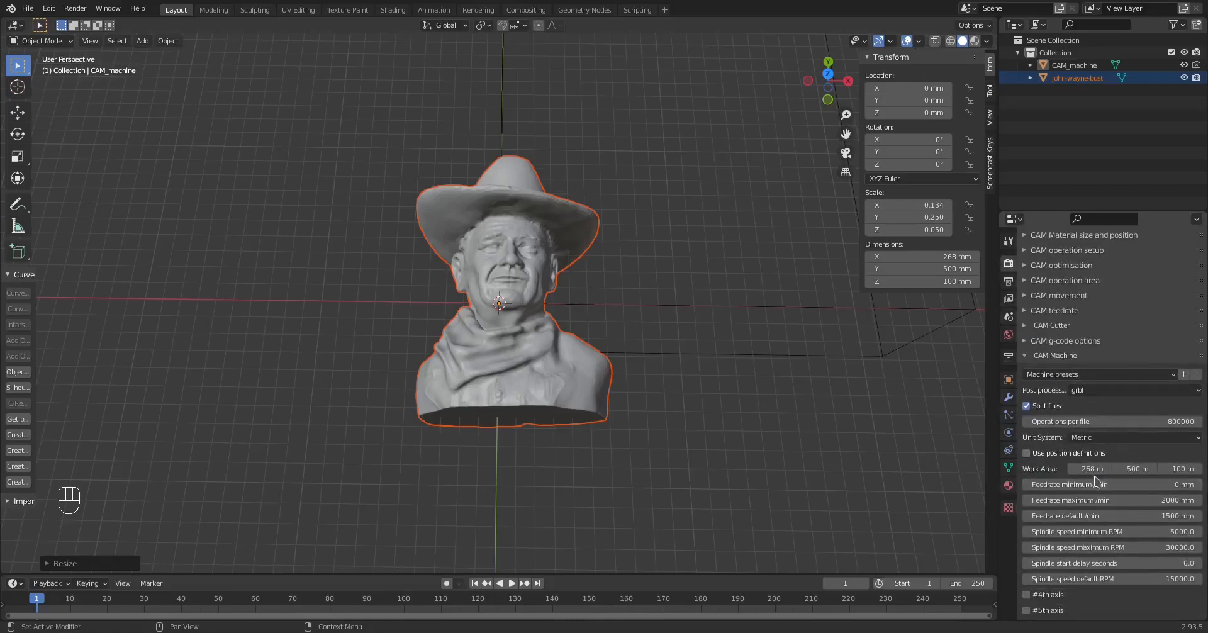
{"action": "left_click", "coordinate": [1094, 469]}
{"action": "key", "text": "Tab"}
{"action": "type", "text": "3"}
{"action": "key", "text": "Tab"}
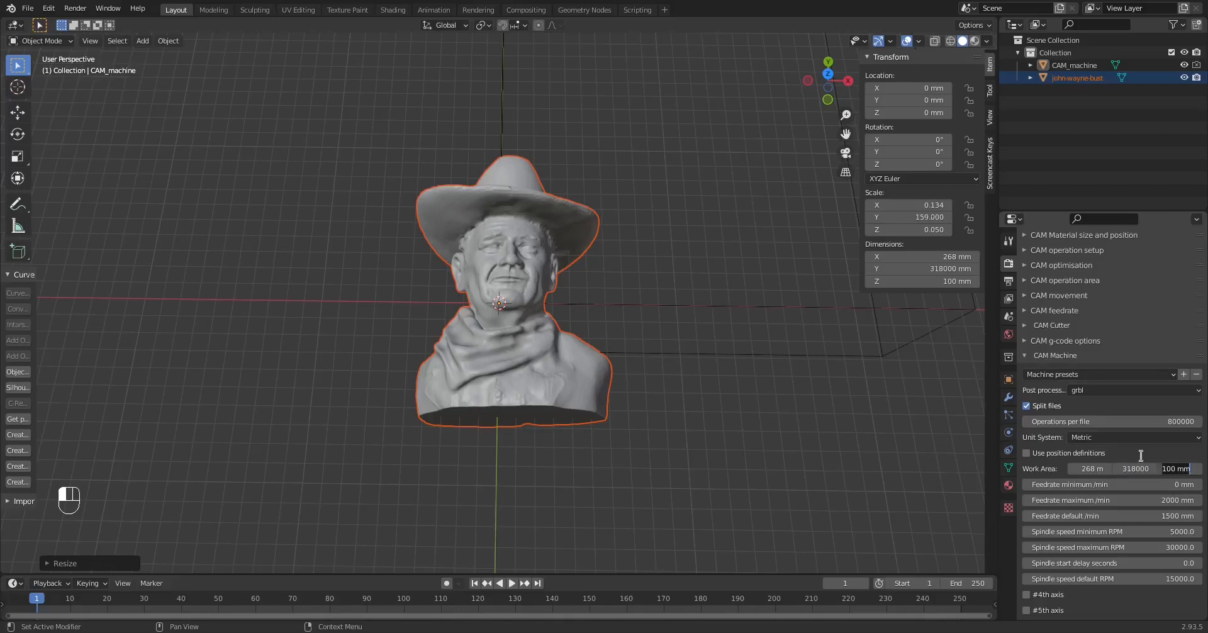
{"action": "key", "text": "Return"}
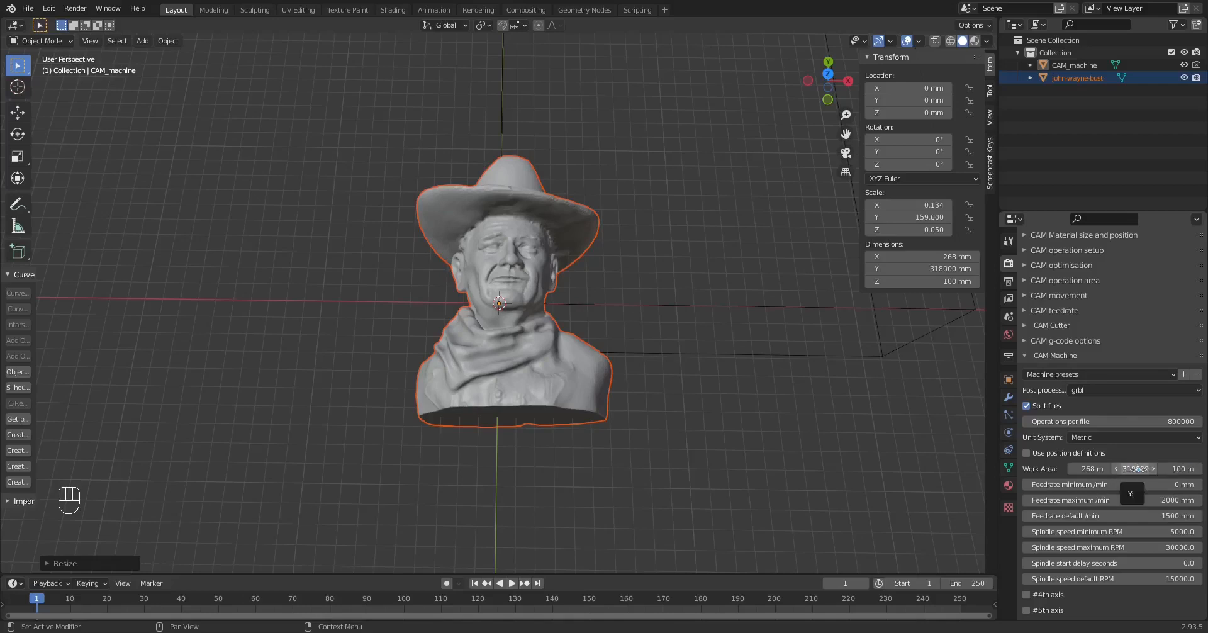
{"action": "left_click", "coordinate": [1135, 469]}
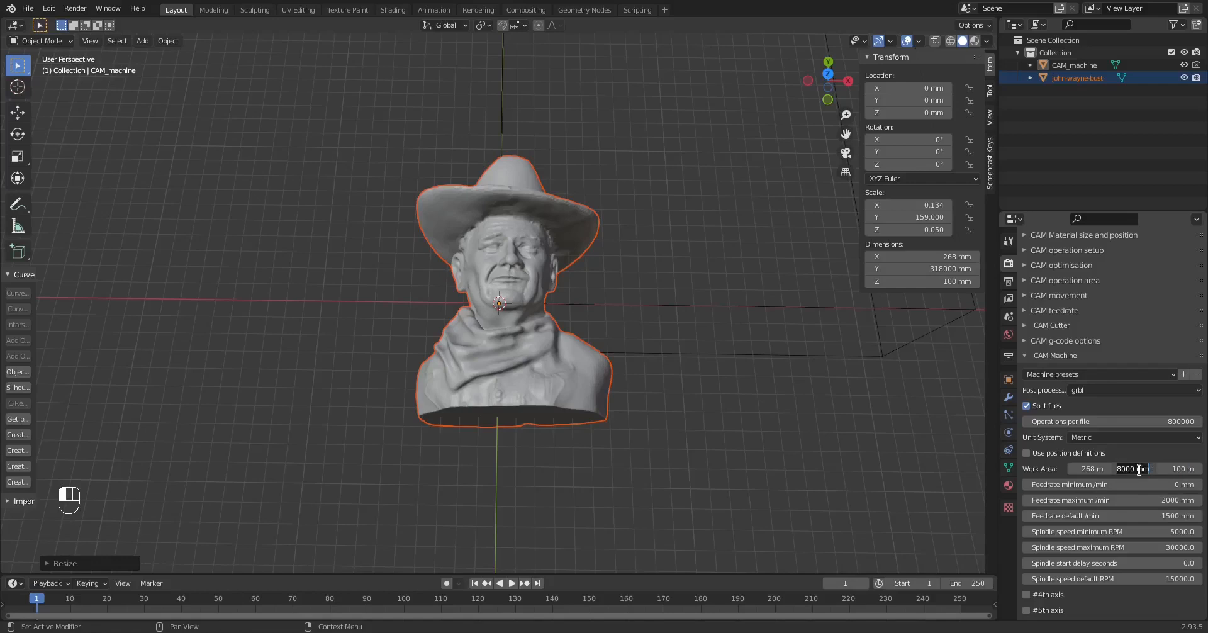
{"action": "type", "text": "318"}
{"action": "key", "text": "Return"}
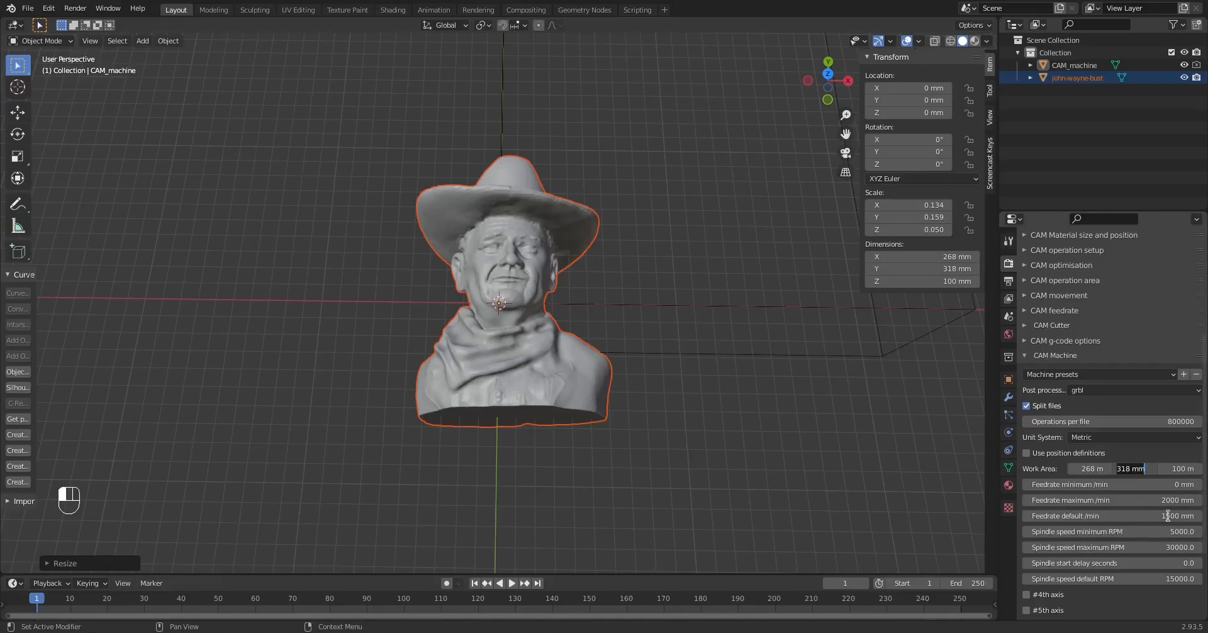
- Set the Z size of the machine's work area to 32 mm
{"action": "left_click", "coordinate": [1177, 468]}
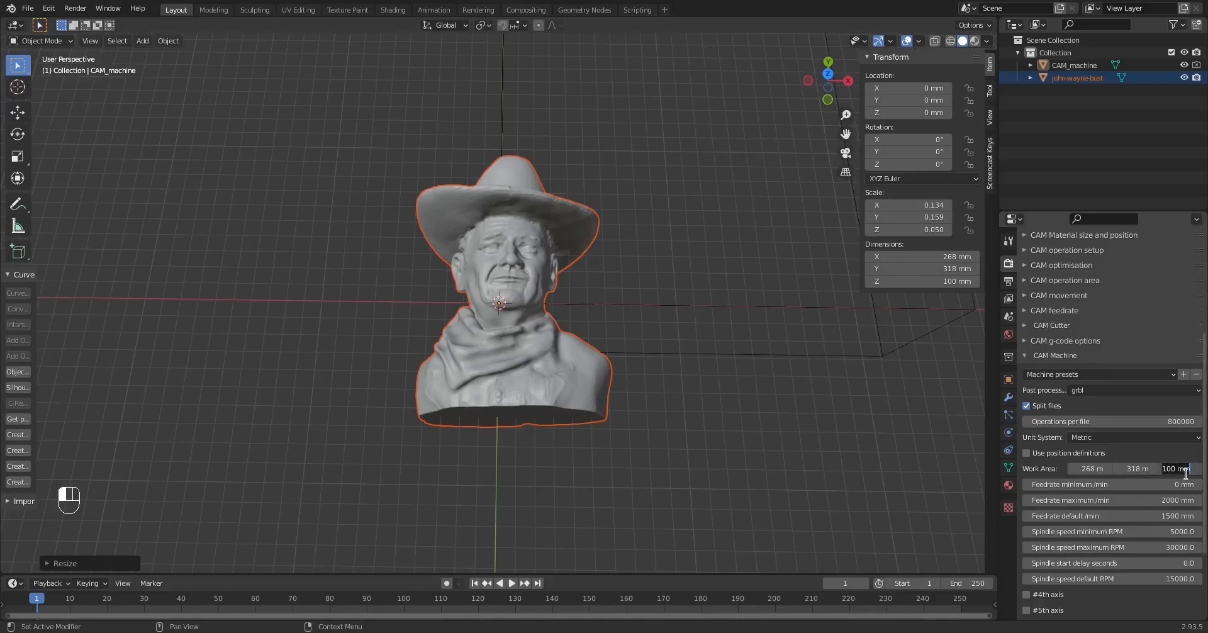
{"action": "type", "text": "32"}
{"action": "key", "text": "Return"}
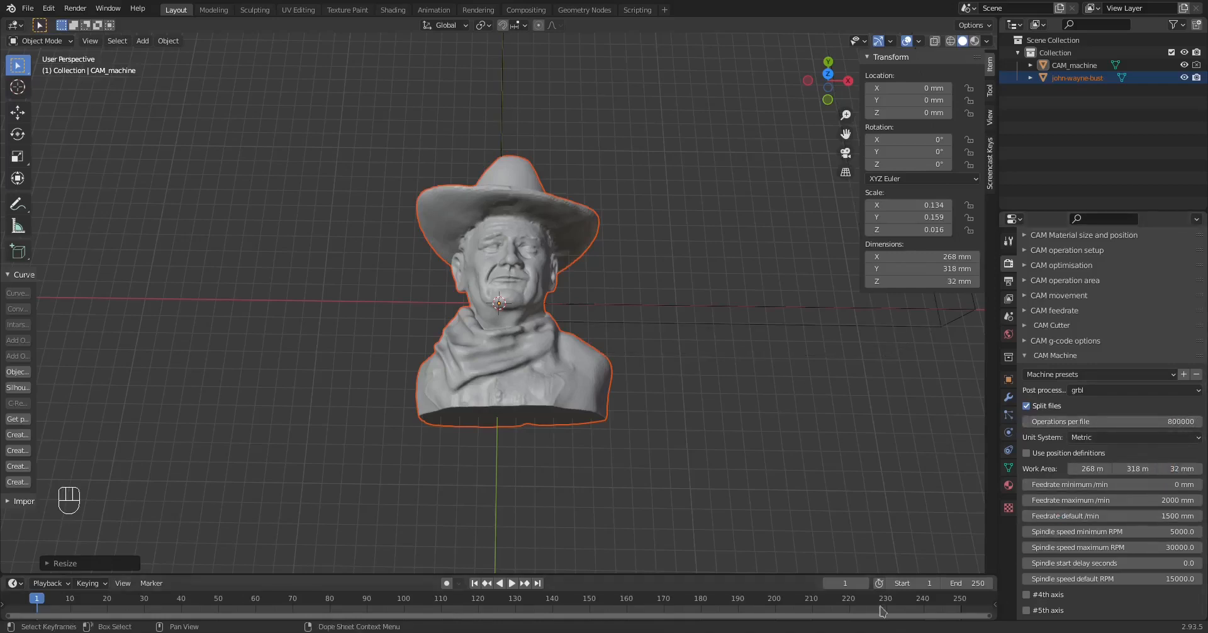
- Set the machine's minimum, maximum and default spindle speeds to 10000 RPM each
{"action": "scroll", "coordinate": [896, 501], "scroll_direction": "down", "scroll_amount": 1}
{"action": "scroll", "coordinate": [896, 501], "scroll_direction": "up", "scroll_amount": 1}
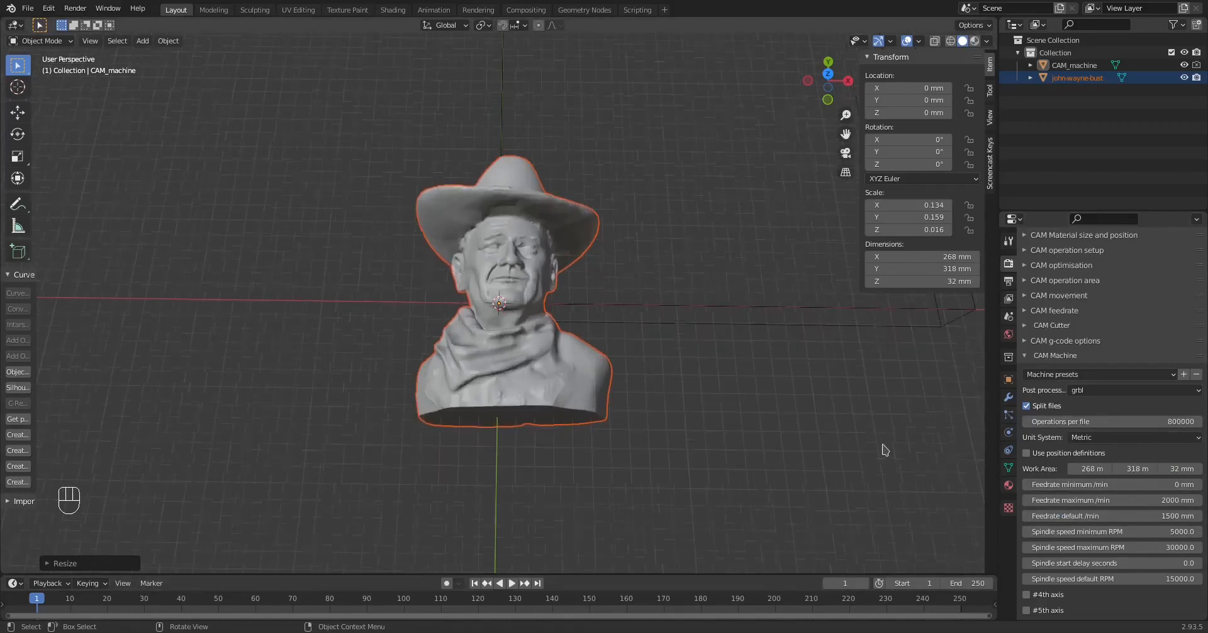
{"action": "scroll", "coordinate": [1067, 482], "scroll_direction": "down", "scroll_amount": 3}
{"action": "scroll", "coordinate": [1067, 482], "scroll_direction": "down", "scroll_amount": 2}
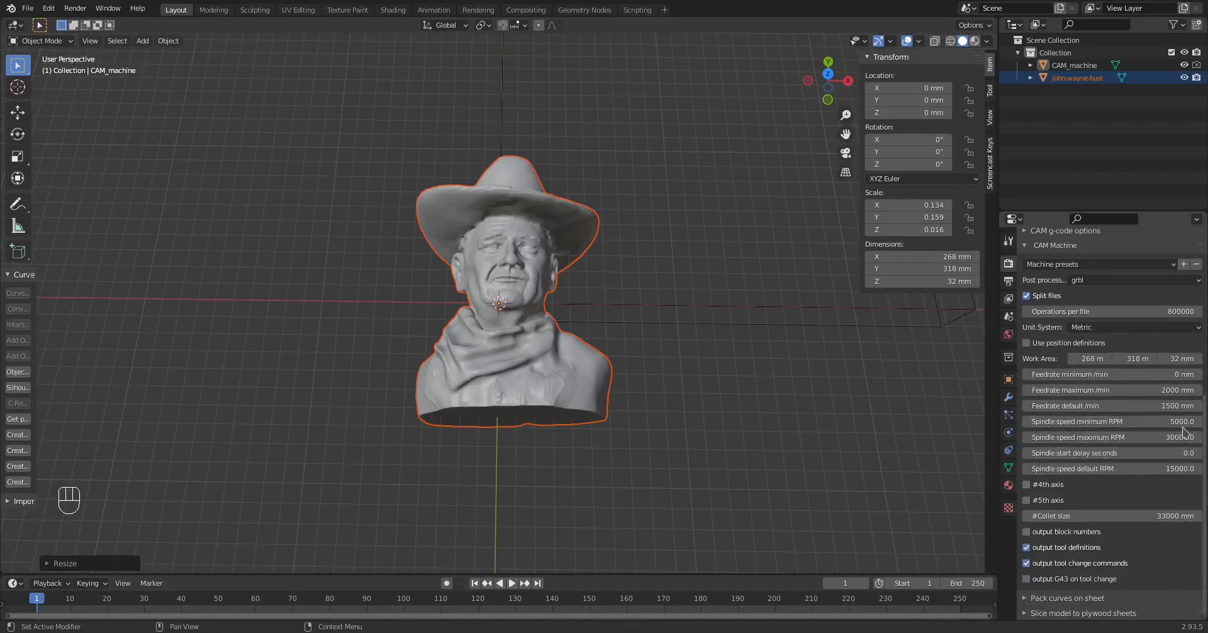
{"action": "left_click", "coordinate": [1119, 422]}
{"action": "type", "text": "10000"}
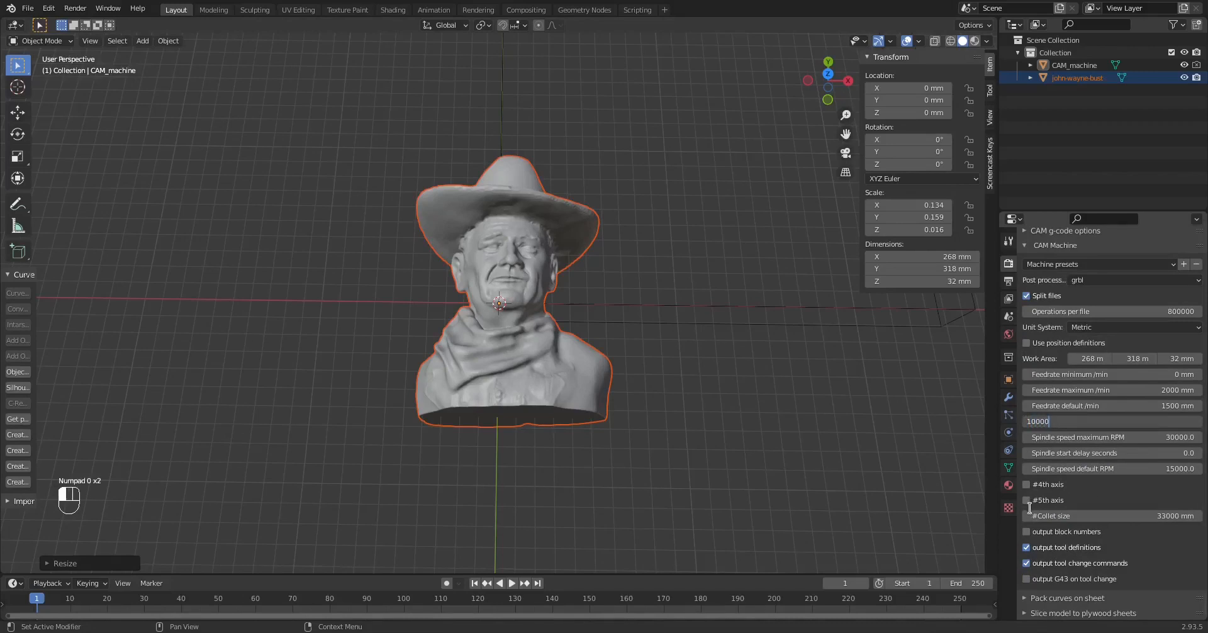
{"action": "key", "text": "Tab"}
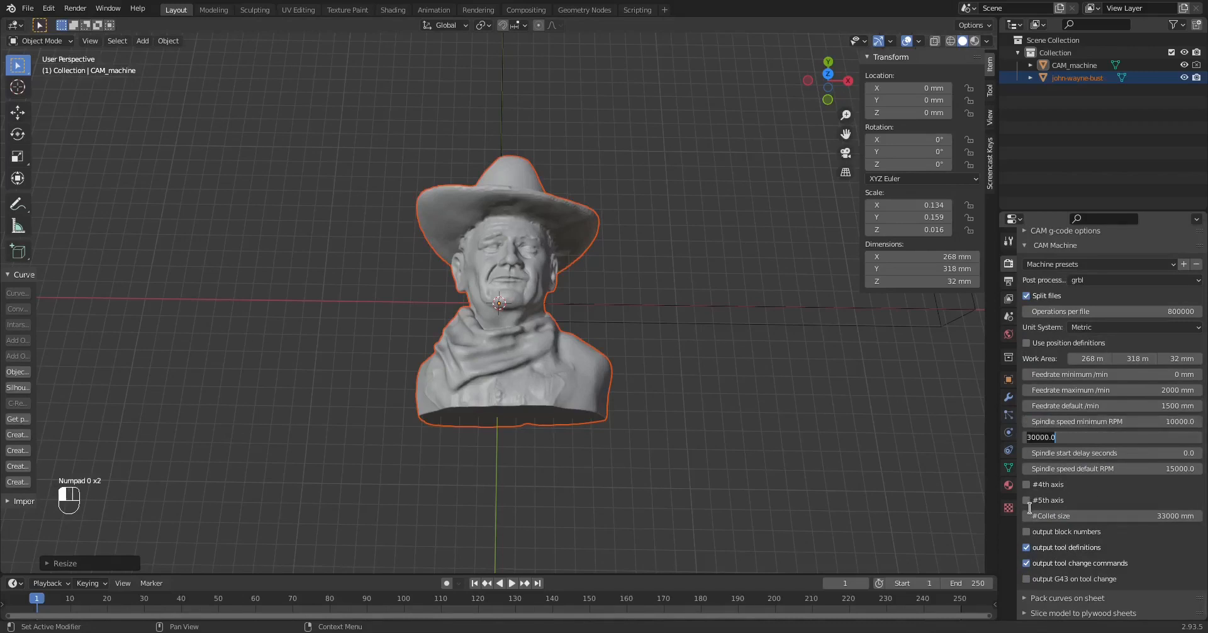
{"action": "type", "text": "100"}
{"action": "key", "text": "Tab"}
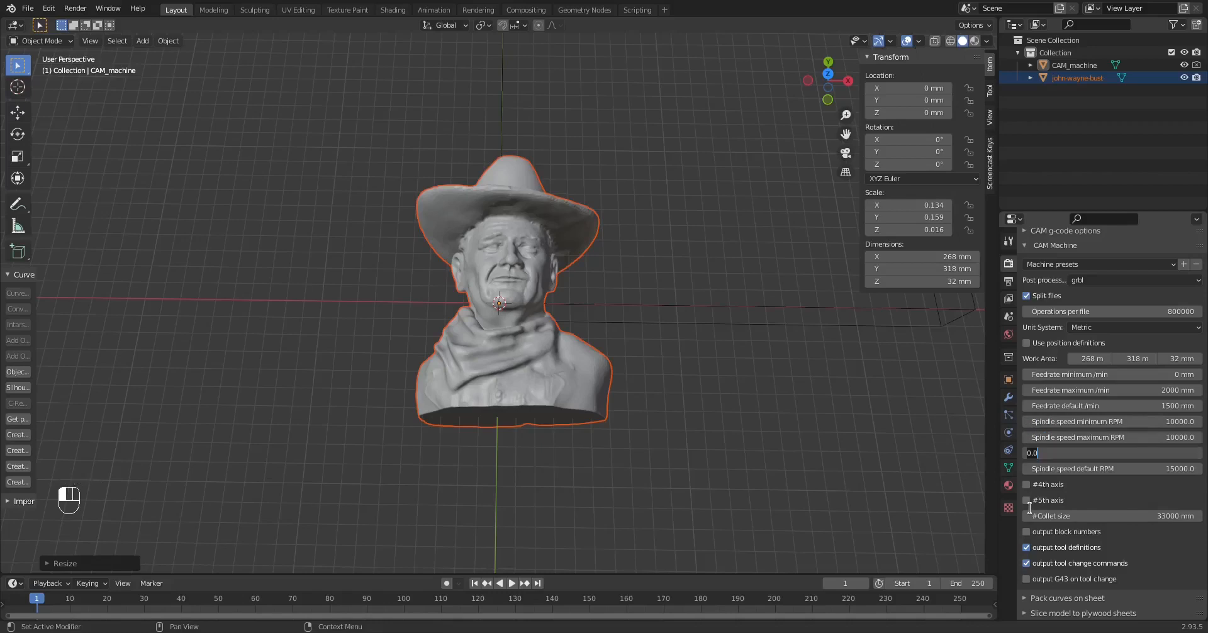
{"action": "key", "text": "Tab"}
{"action": "type", "text": "100"}
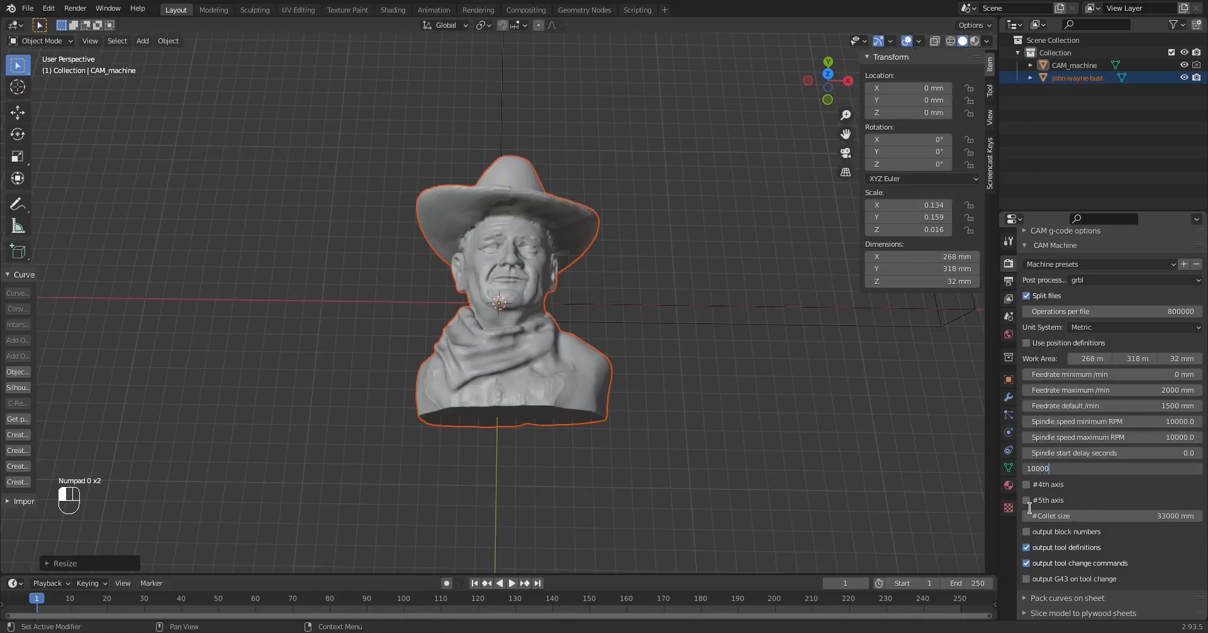
{"action": "left_click", "coordinate": [1029, 508]}
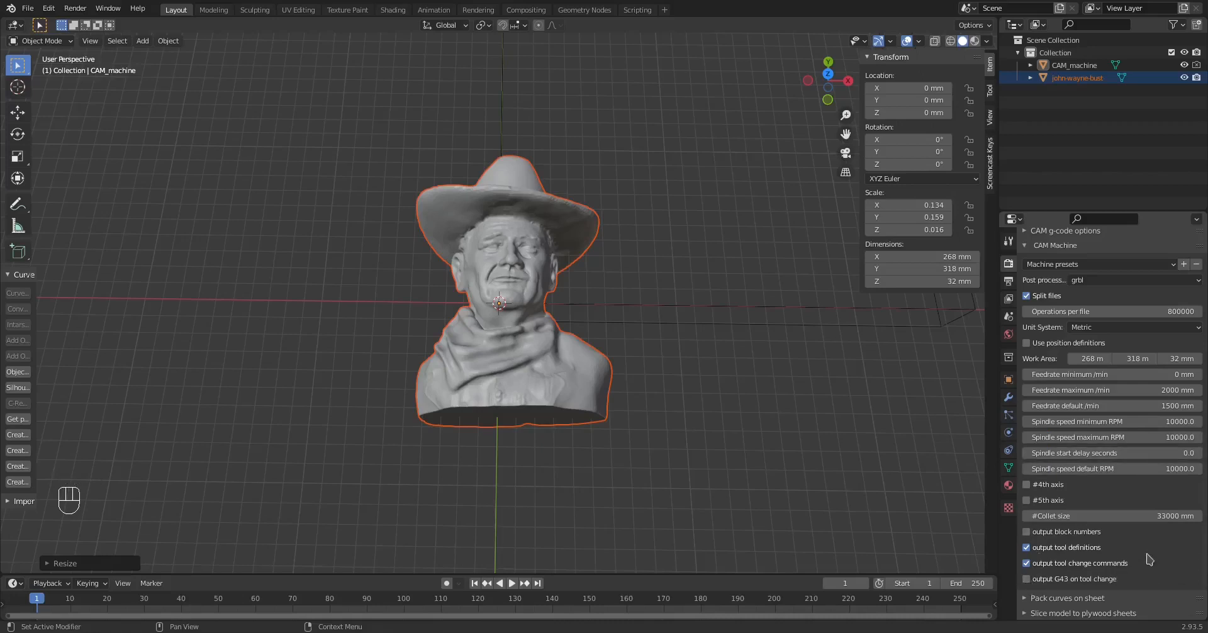
- Deselect all objects and examine the bust and the whole machine work area from directly above
{"action": "scroll", "coordinate": [1126, 554], "scroll_direction": "up", "scroll_amount": 10}
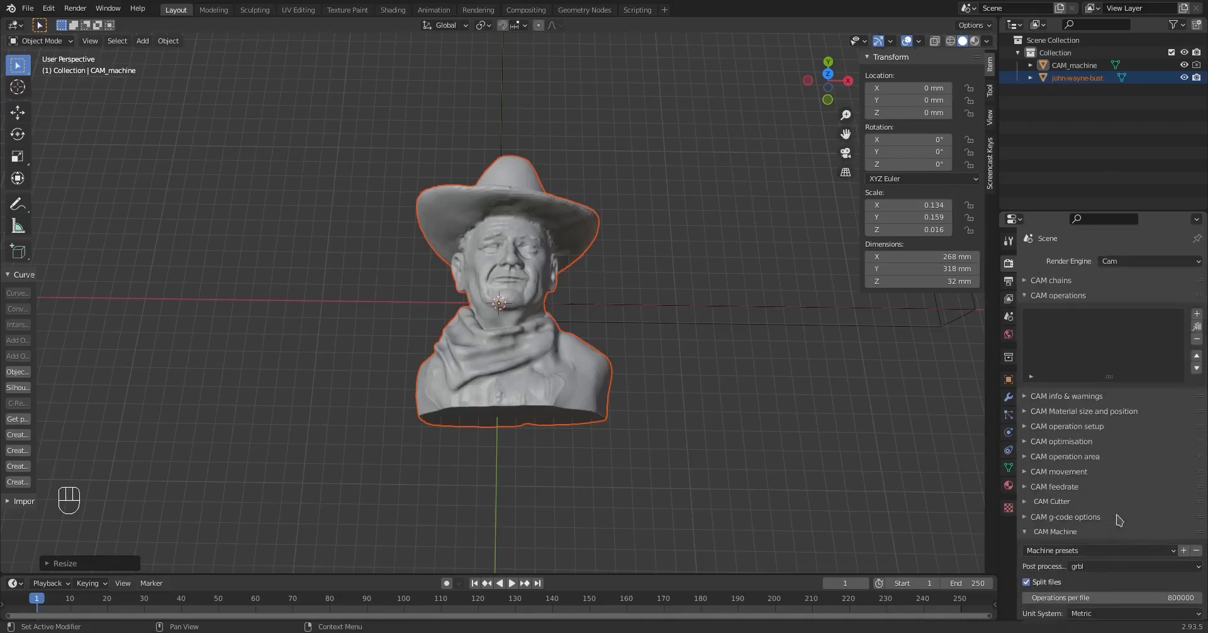
{"action": "scroll", "coordinate": [1119, 519], "scroll_direction": "down", "scroll_amount": 1}
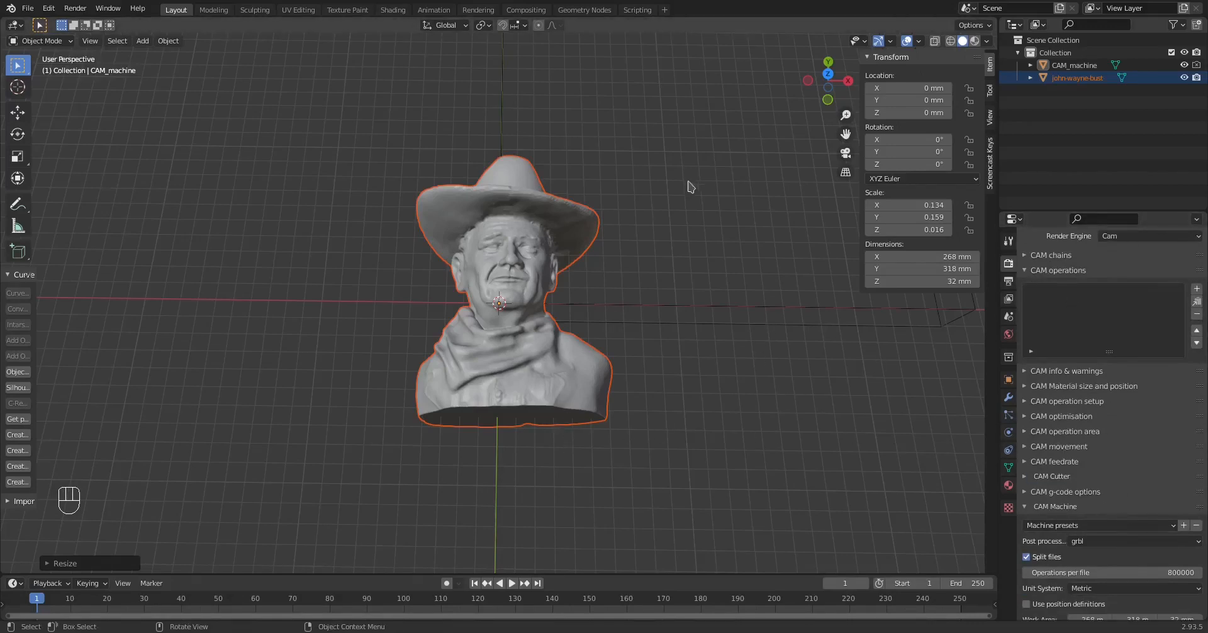
{"action": "left_click", "coordinate": [641, 310]}
{"action": "key", "text": "KP_7"}
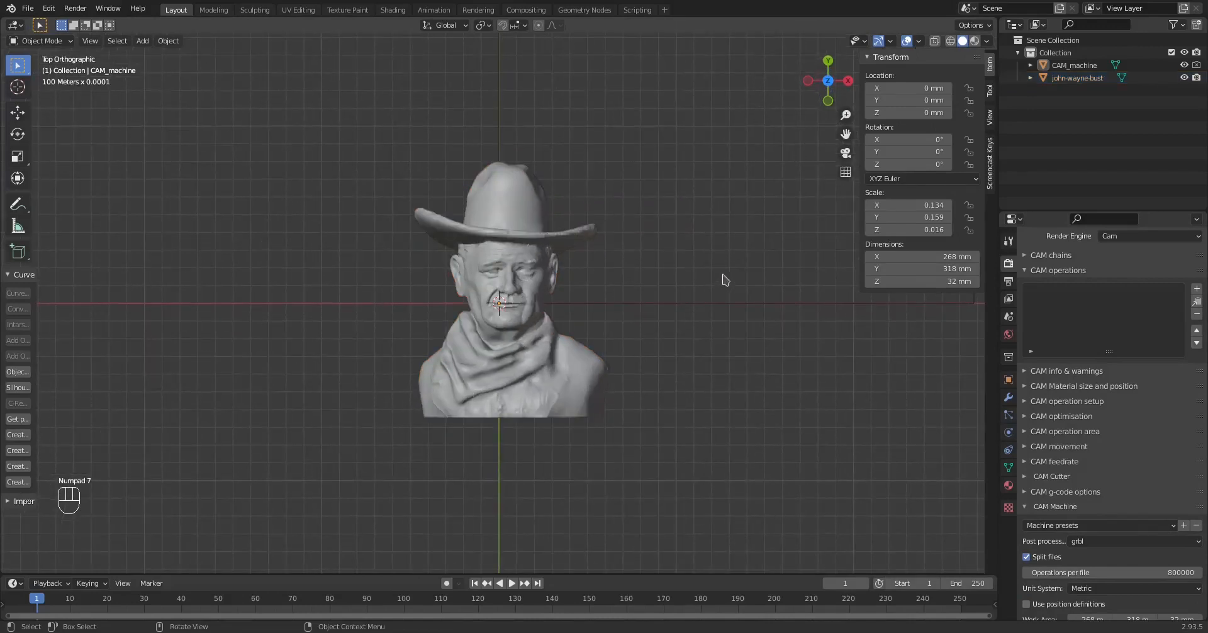
{"action": "middle_click_drag", "start_coordinate": [709, 266], "coordinate": [567, 520], "text": "shift"}
{"action": "scroll", "coordinate": [571, 488], "scroll_direction": "down", "scroll_amount": 4}
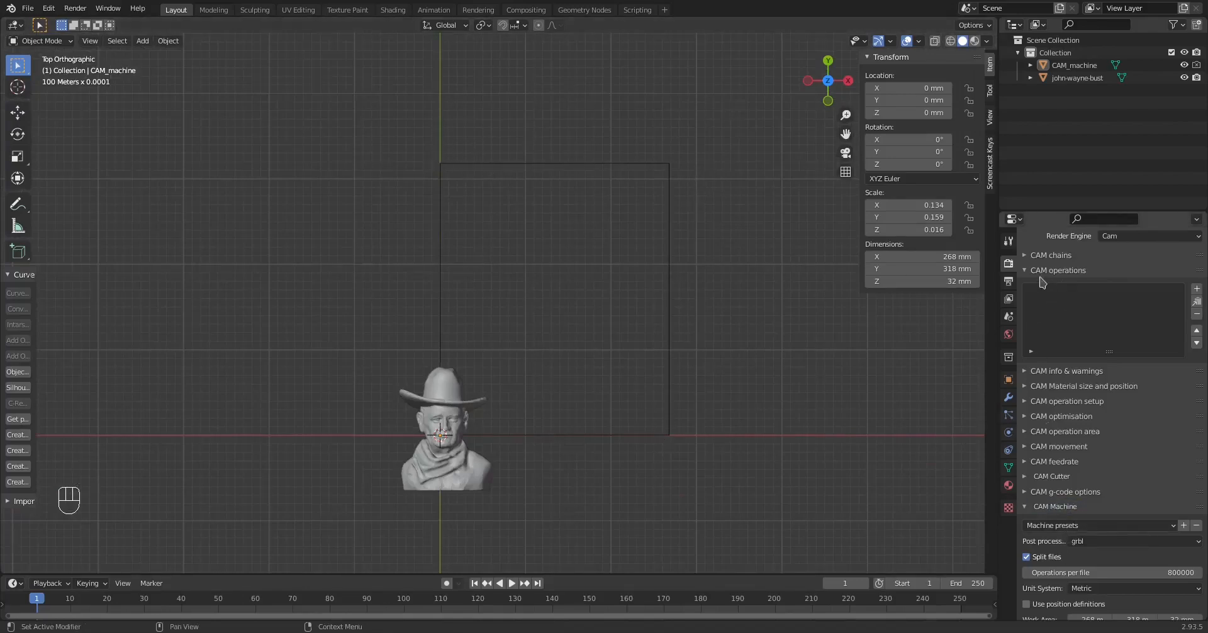
- Add a CAM operation and set both its operation name and its file name to Profile
{"action": "left_click", "coordinate": [1198, 293]}
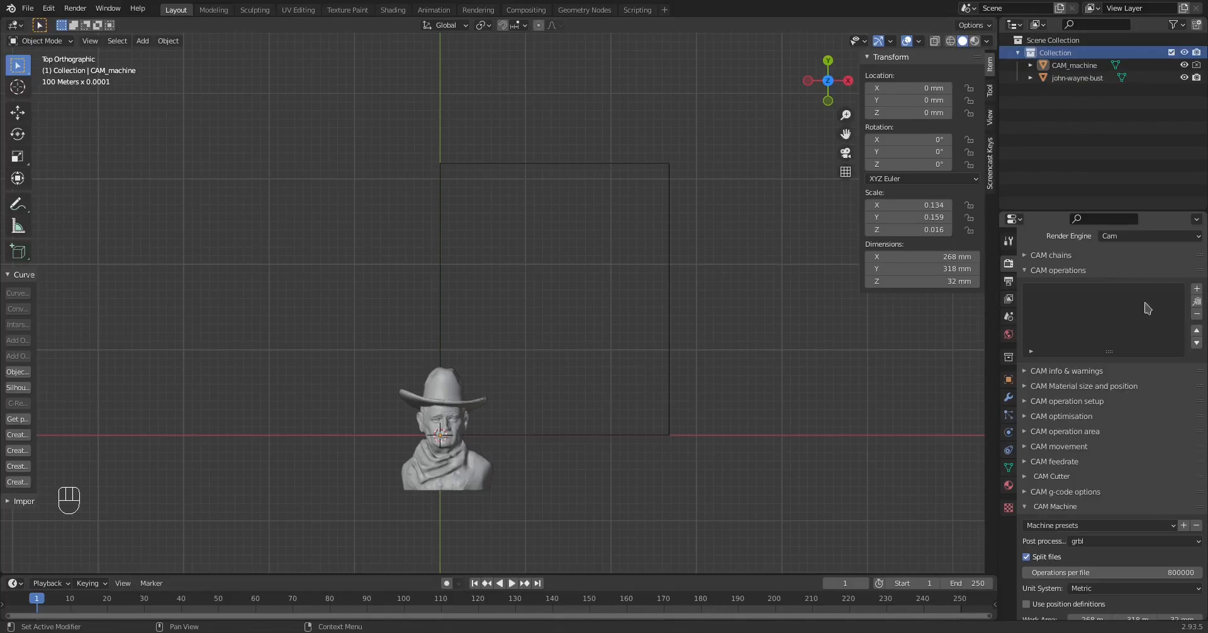
{"action": "left_click", "coordinate": [1197, 291]}
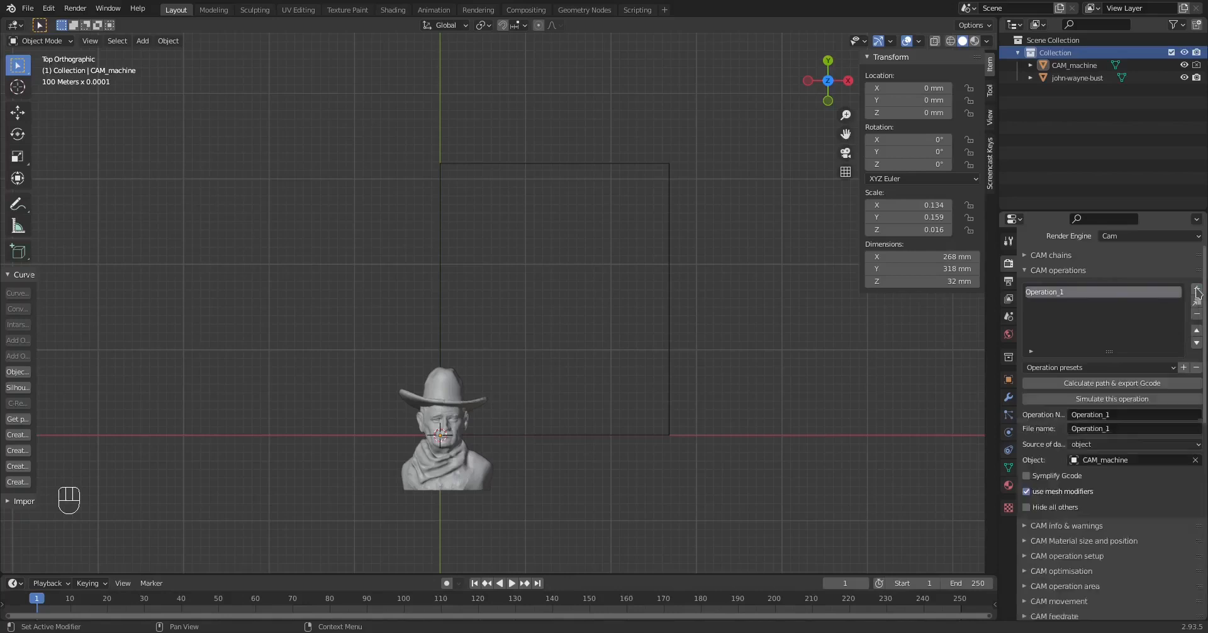
{"action": "left_click", "coordinate": [1121, 413]}
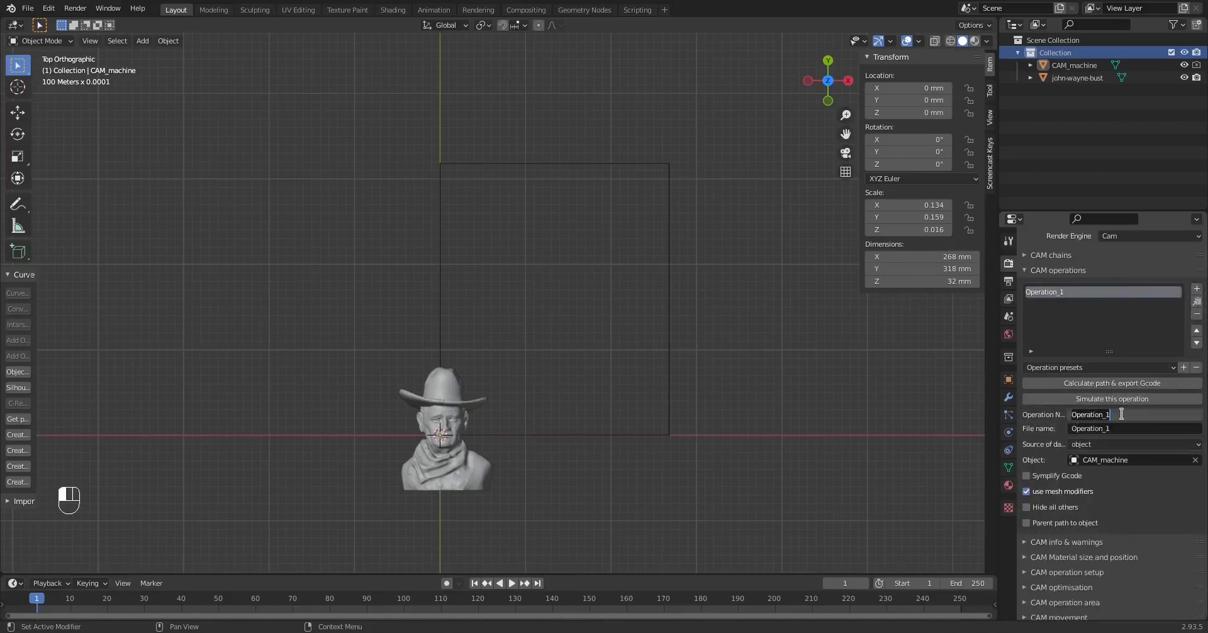
{"action": "type", "text": "Profile"}
{"action": "key", "text": "Tab"}
{"action": "type", "text": "Pro"}
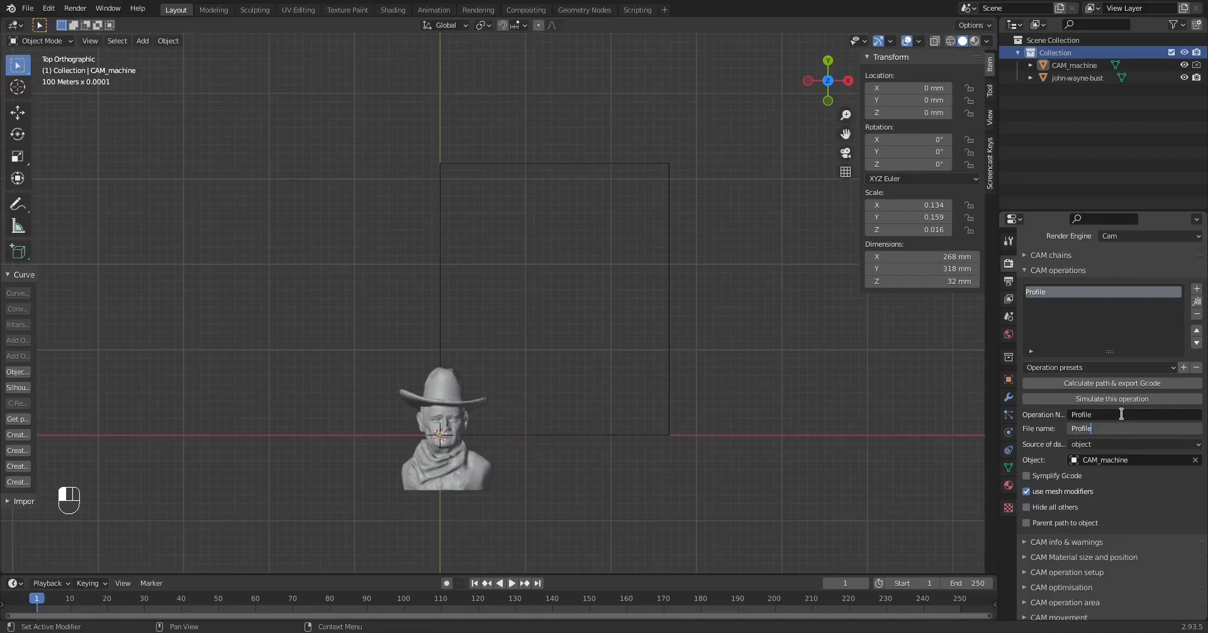
{"action": "type", "text": "file"}
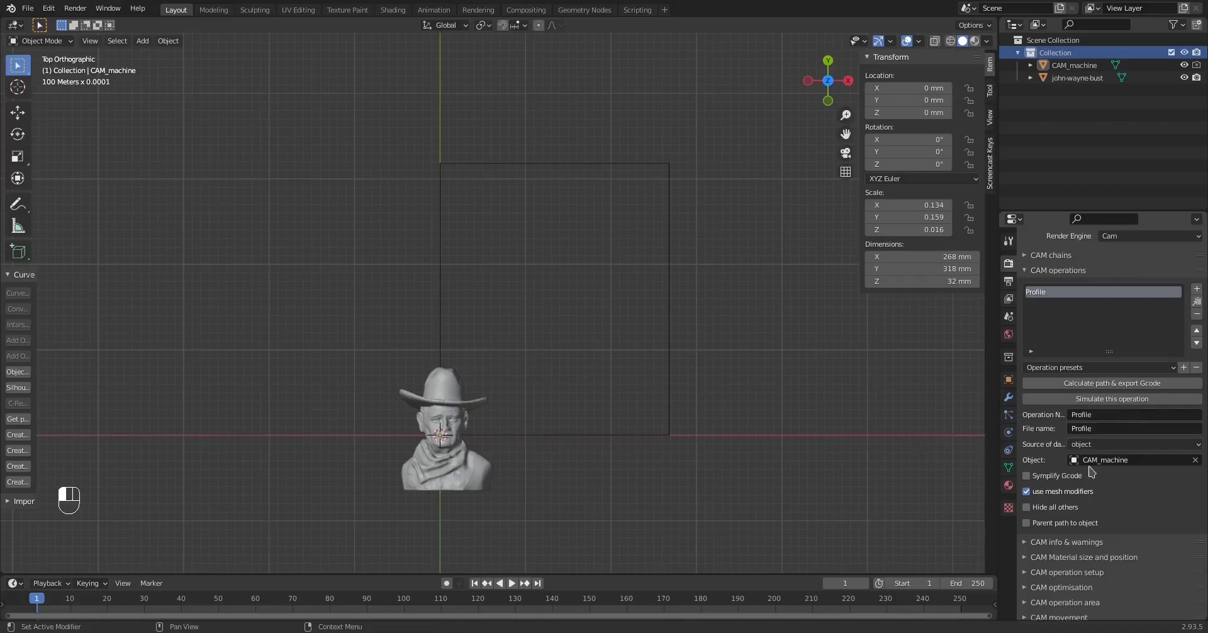
- Set the Profile operation's source object to john-wayne-bust
{"action": "key", "text": "Return"}
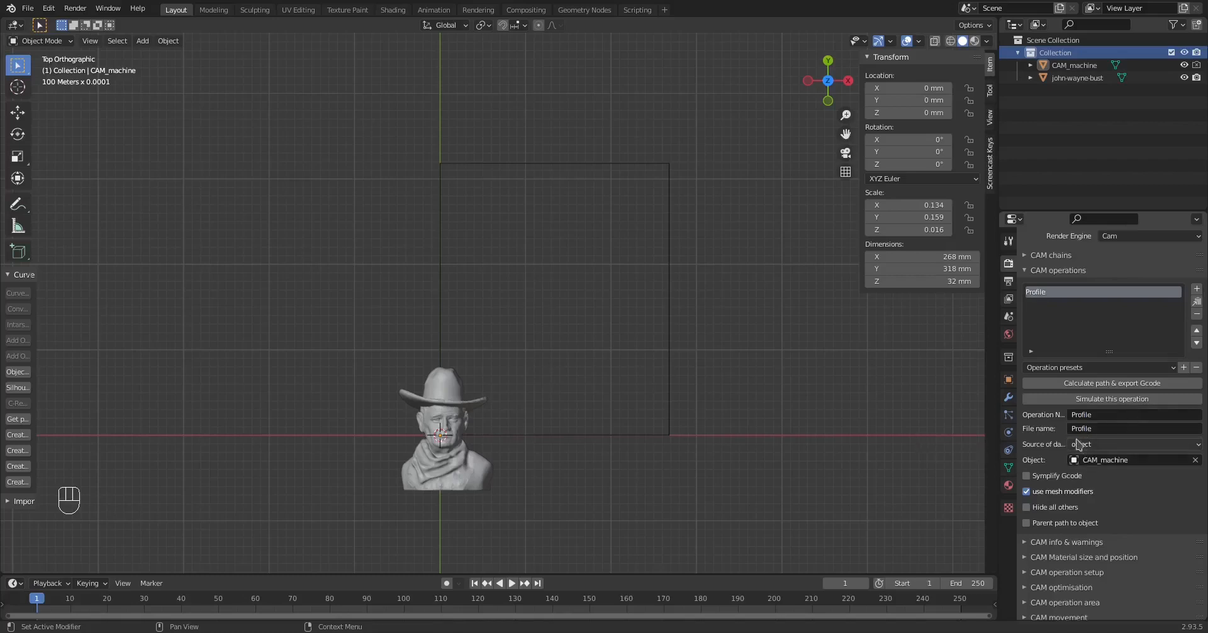
{"action": "left_click", "coordinate": [1089, 447]}
{"action": "left_click", "coordinate": [1092, 458]}
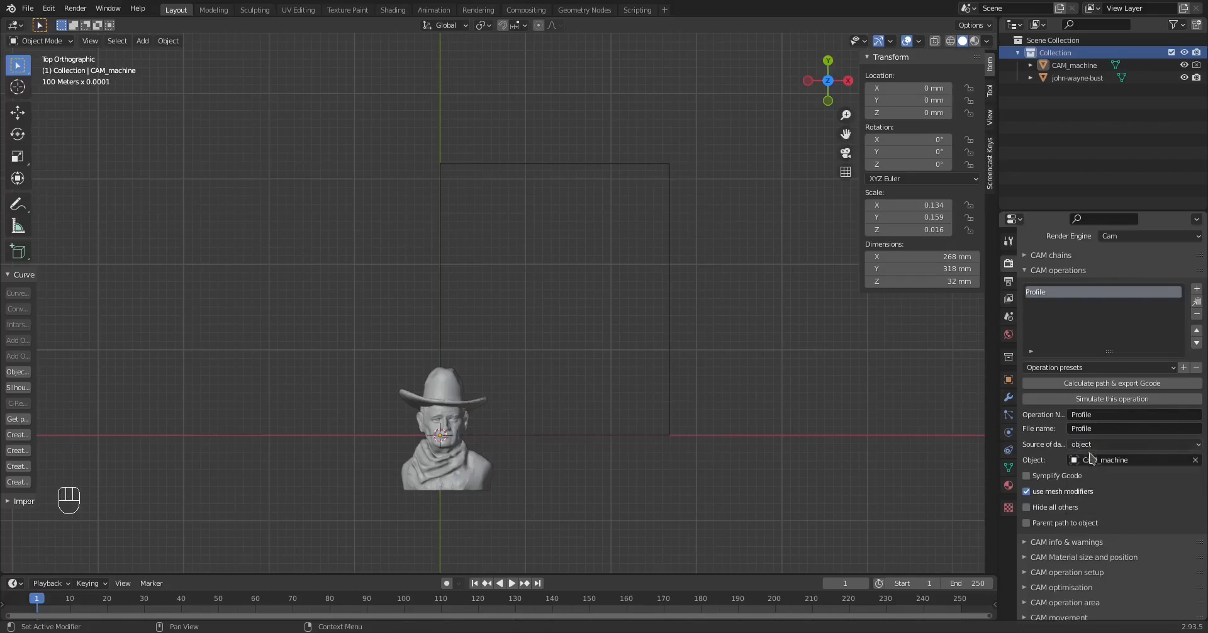
{"action": "left_click", "coordinate": [1092, 460]}
{"action": "left_click", "coordinate": [1091, 492]}
- Review the CAM info and warnings, and turn off estimating the material size from the model
{"action": "scroll", "coordinate": [1042, 484], "scroll_direction": "down", "scroll_amount": 4}
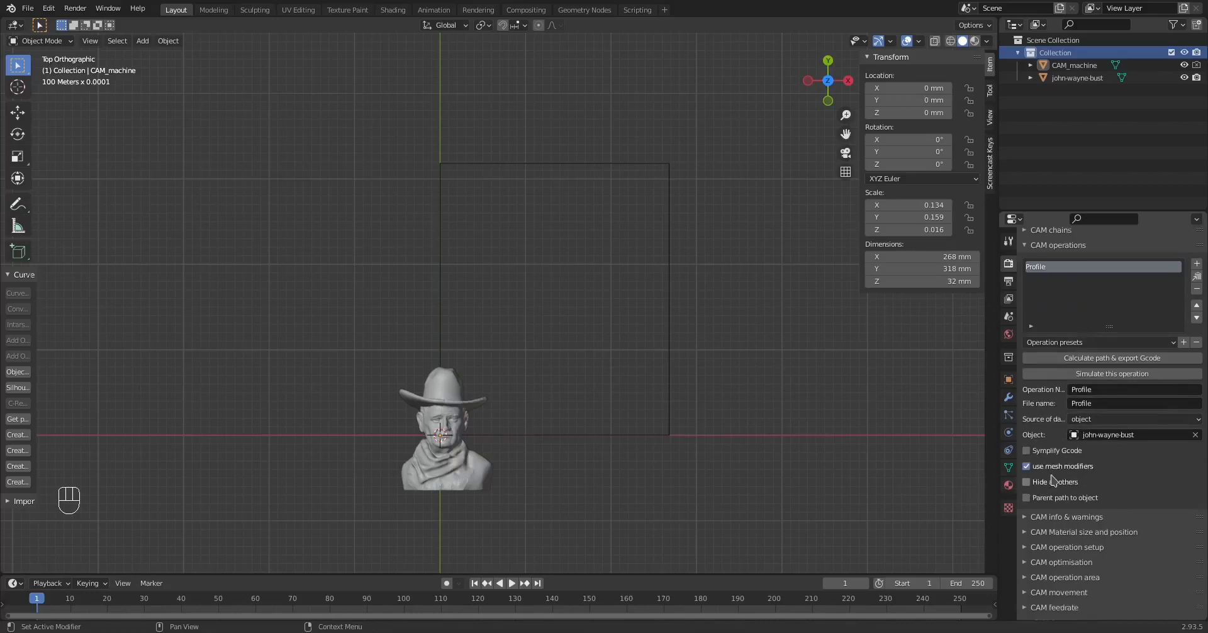
{"action": "scroll", "coordinate": [1081, 432], "scroll_direction": "down", "scroll_amount": 3}
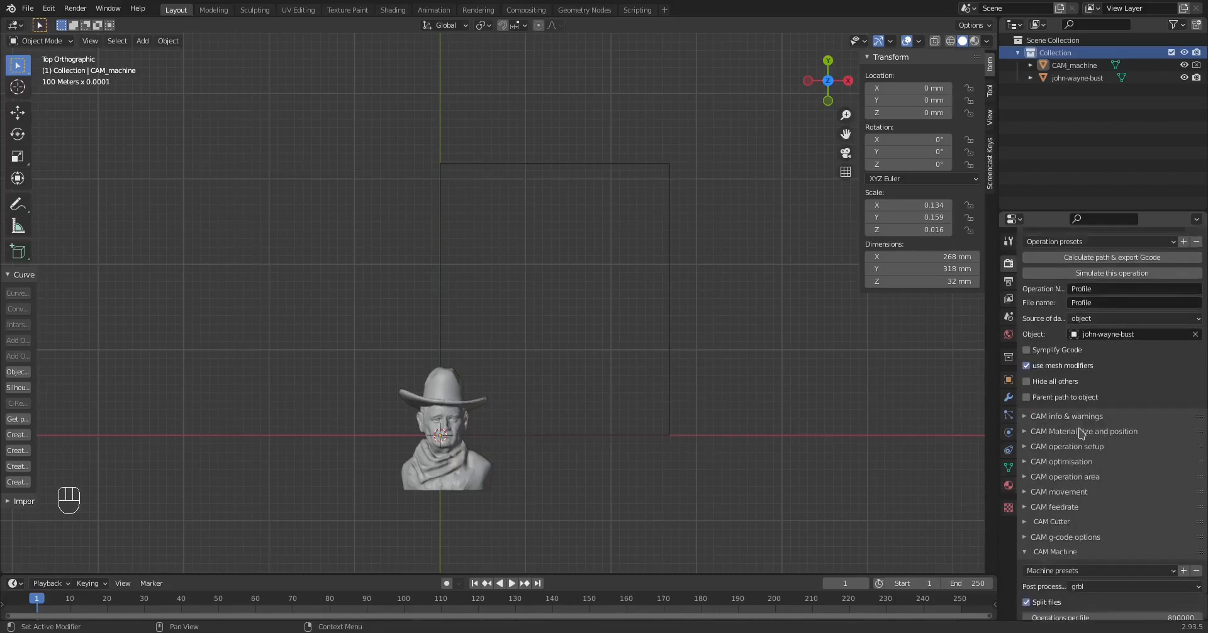
{"action": "left_click", "coordinate": [1036, 367], "text": "ctrl"}
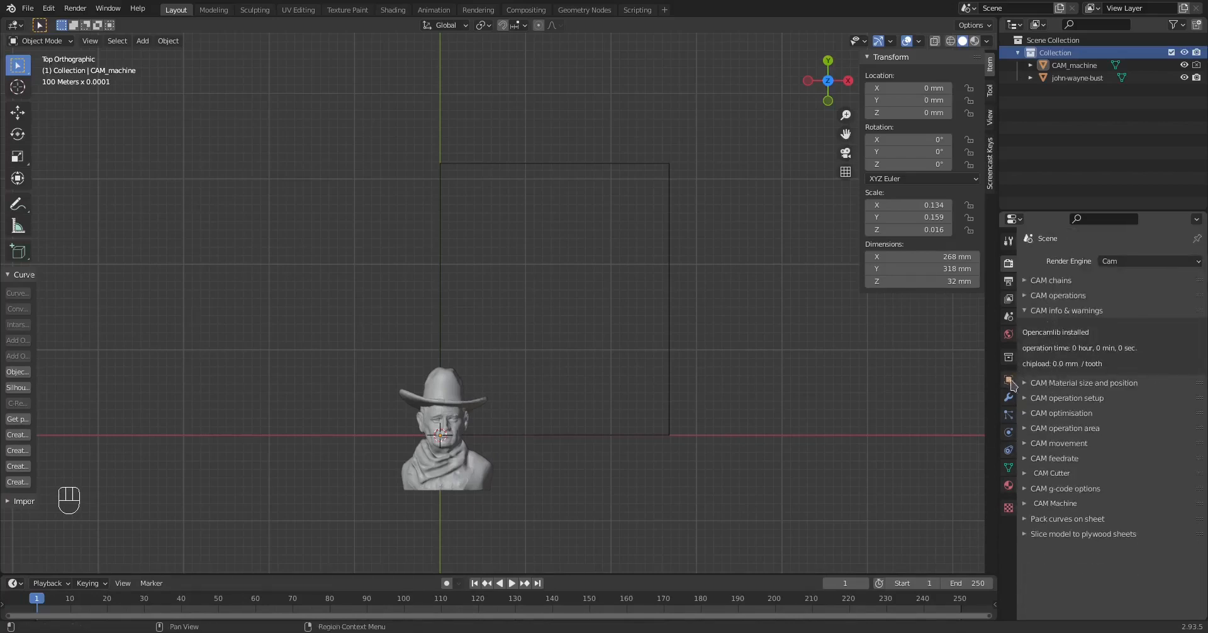
{"action": "key", "text": "ctrl"}
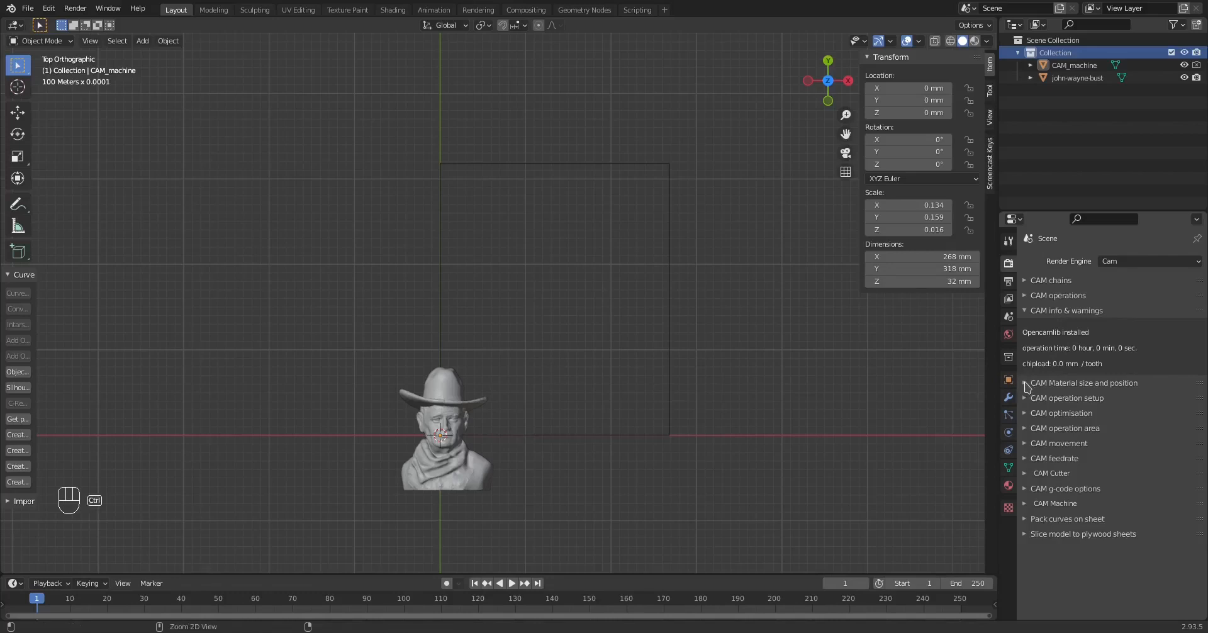
{"action": "left_click", "coordinate": [1026, 385], "text": "ctrl"}
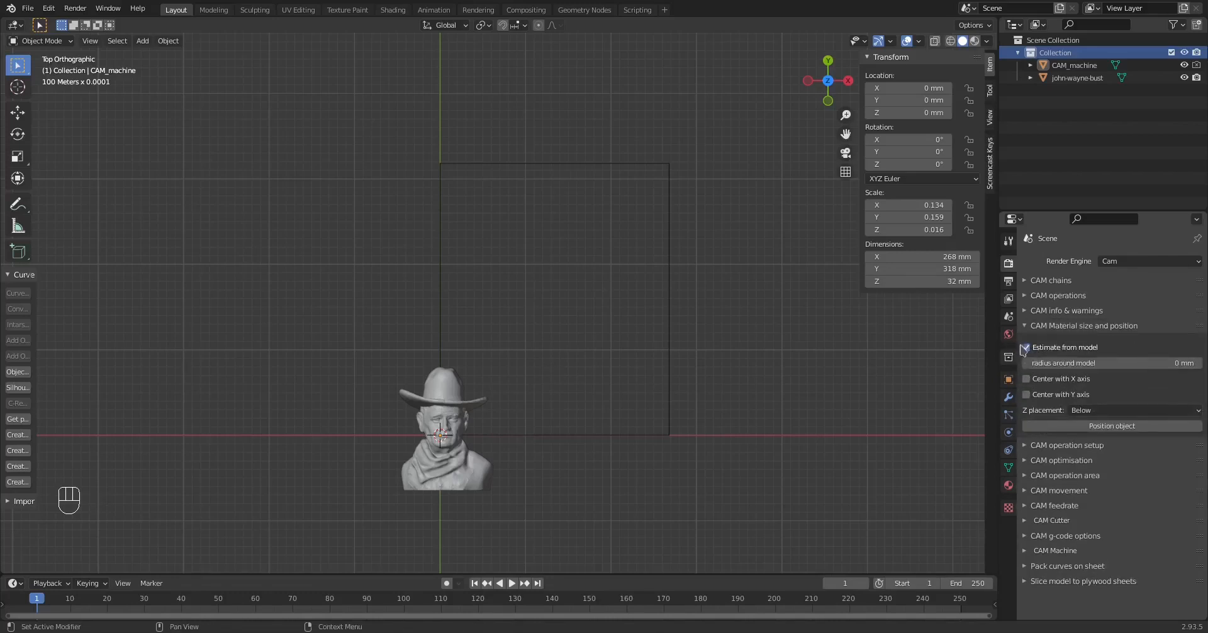
{"action": "left_click", "coordinate": [1027, 348]}
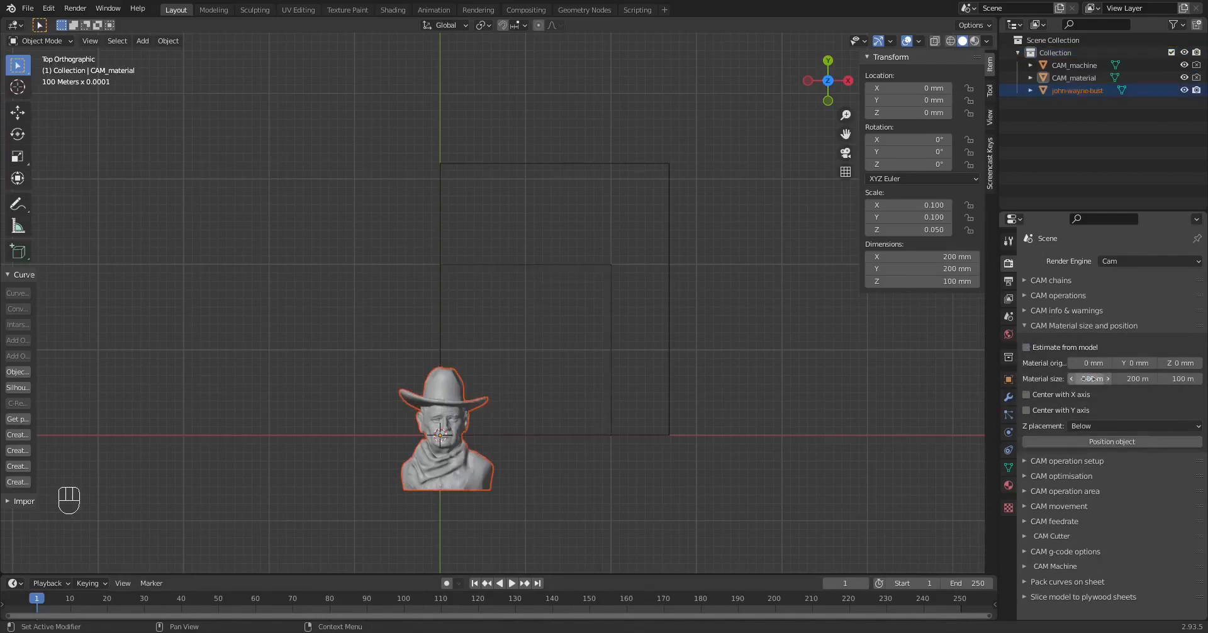
- Set the material size to 130 mm in X, 200 mm in Y and 19.5 mm in Z
{"action": "left_click", "coordinate": [1087, 381]}
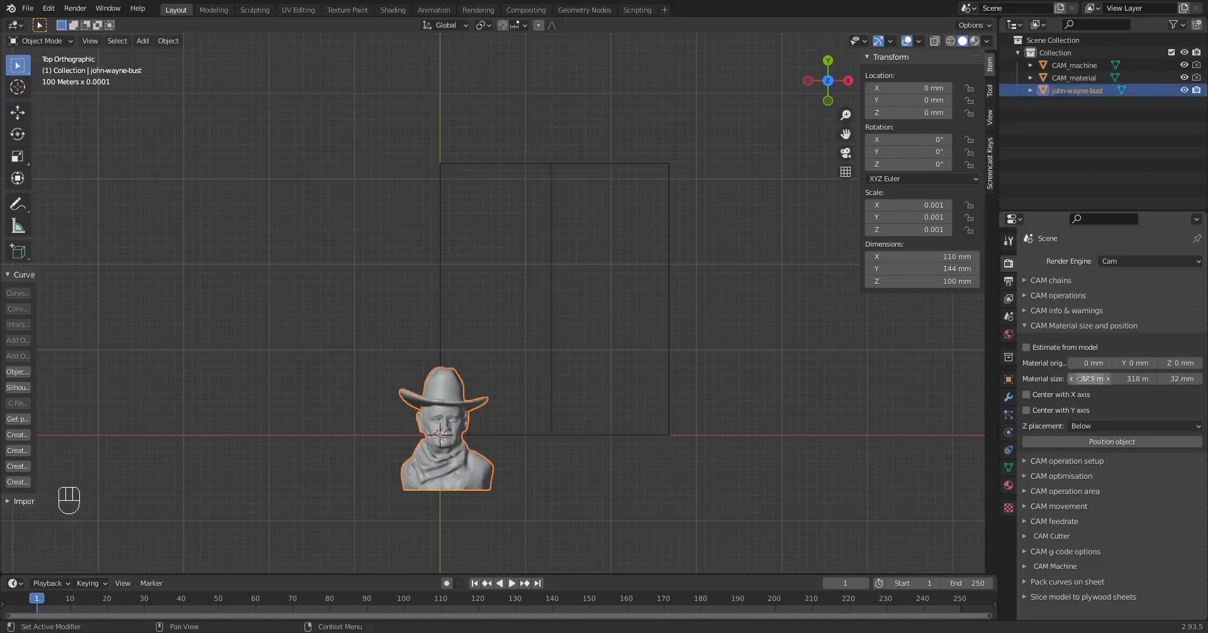
{"action": "left_click", "coordinate": [1084, 377]}
{"action": "type", "text": "1"}
{"action": "key", "text": "Tab"}
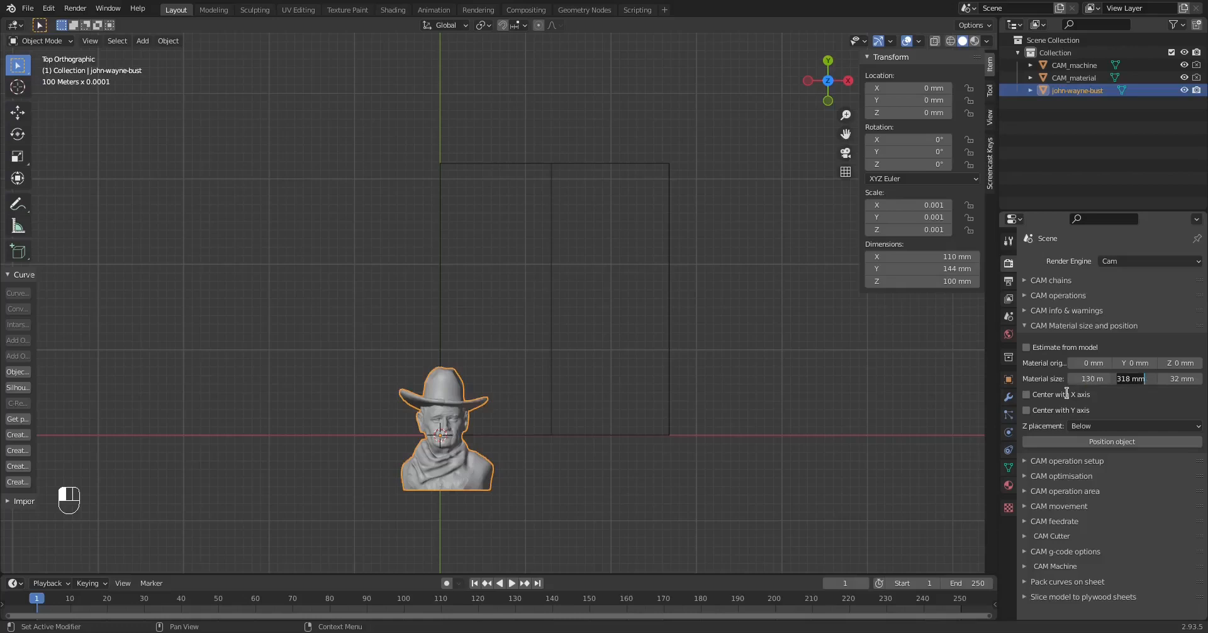
{"action": "type", "text": "200"}
{"action": "key", "text": "Tab"}
{"action": "type", "text": "1"}
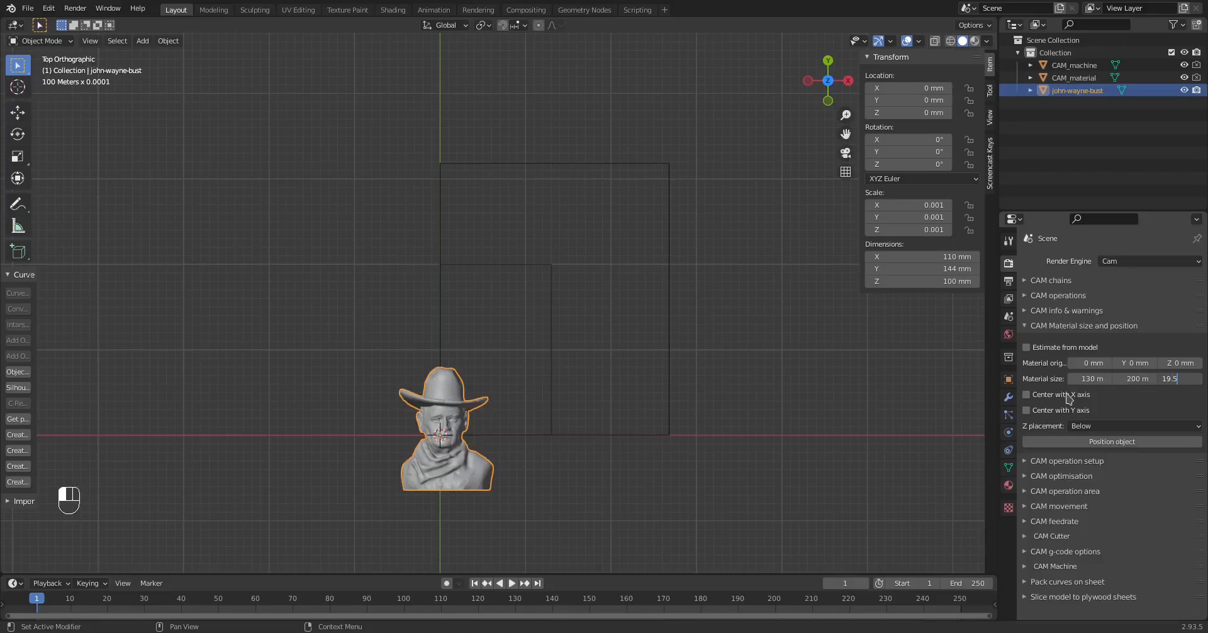
{"action": "key", "text": "Return"}
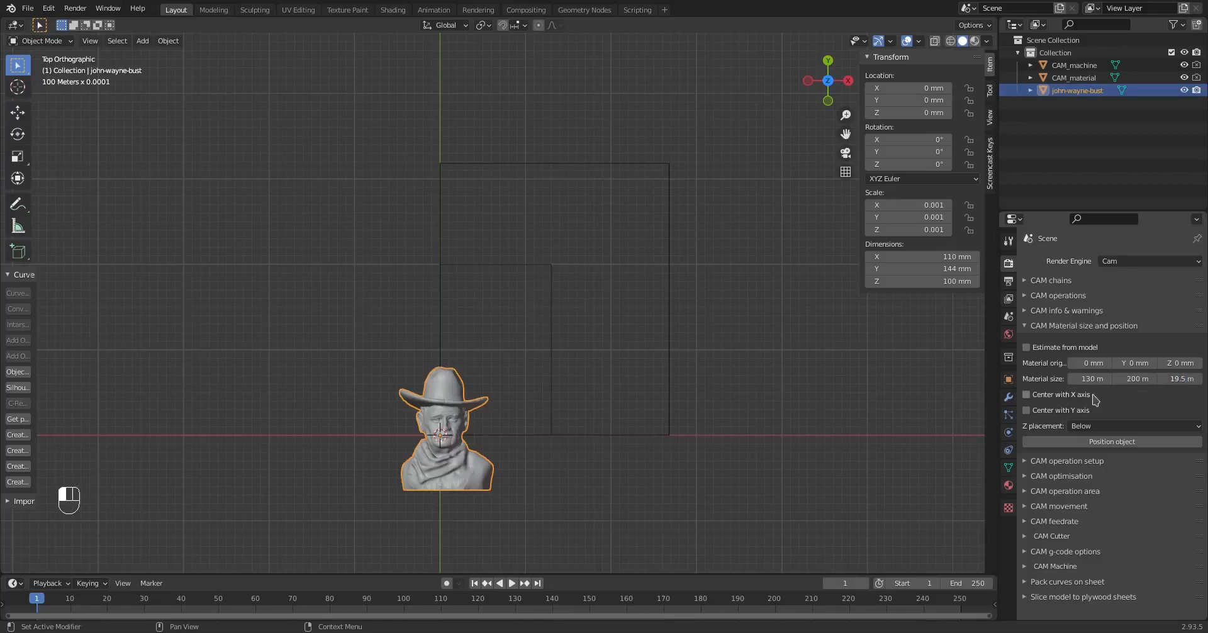
- Position the bust in the material with Z placement Below and check its fit from the right side and the front
{"action": "left_click", "coordinate": [1068, 442]}
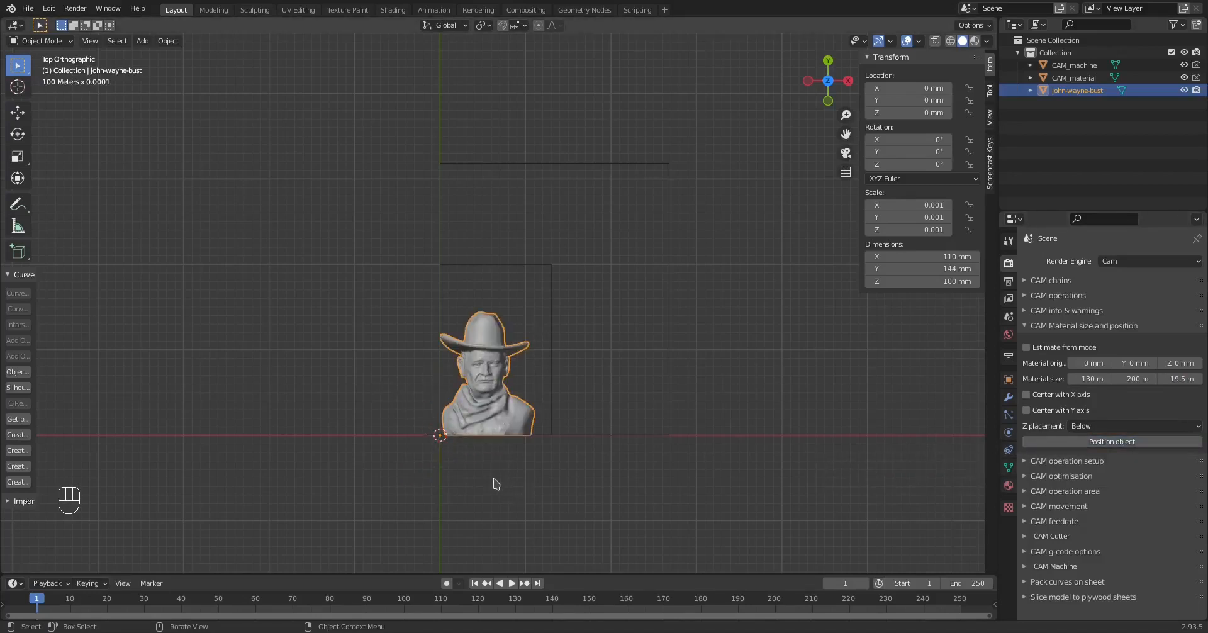
{"action": "middle_click_drag", "start_coordinate": [497, 483], "coordinate": [502, 362]}
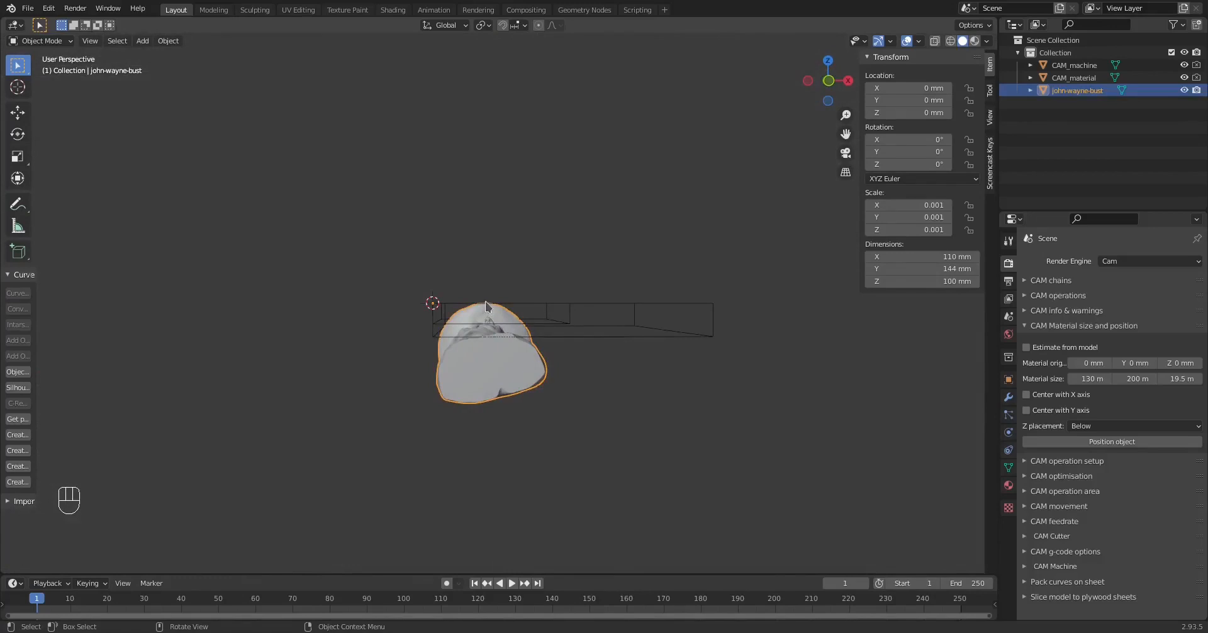
{"action": "key", "text": "KP_3"}
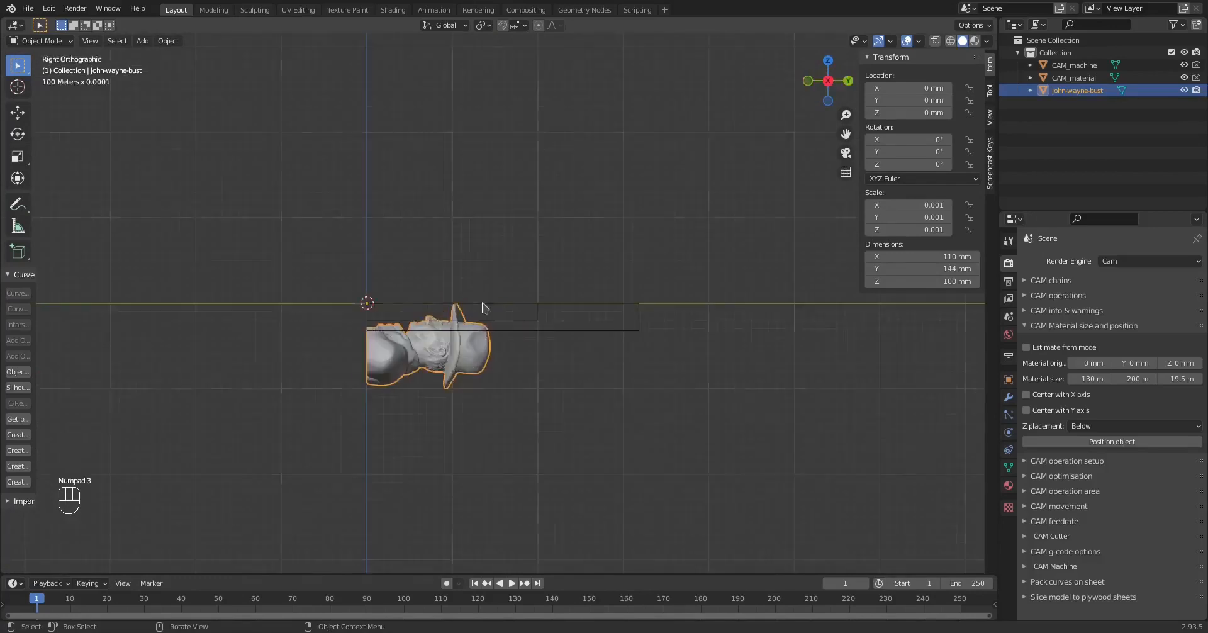
{"action": "key", "text": "KP_1"}
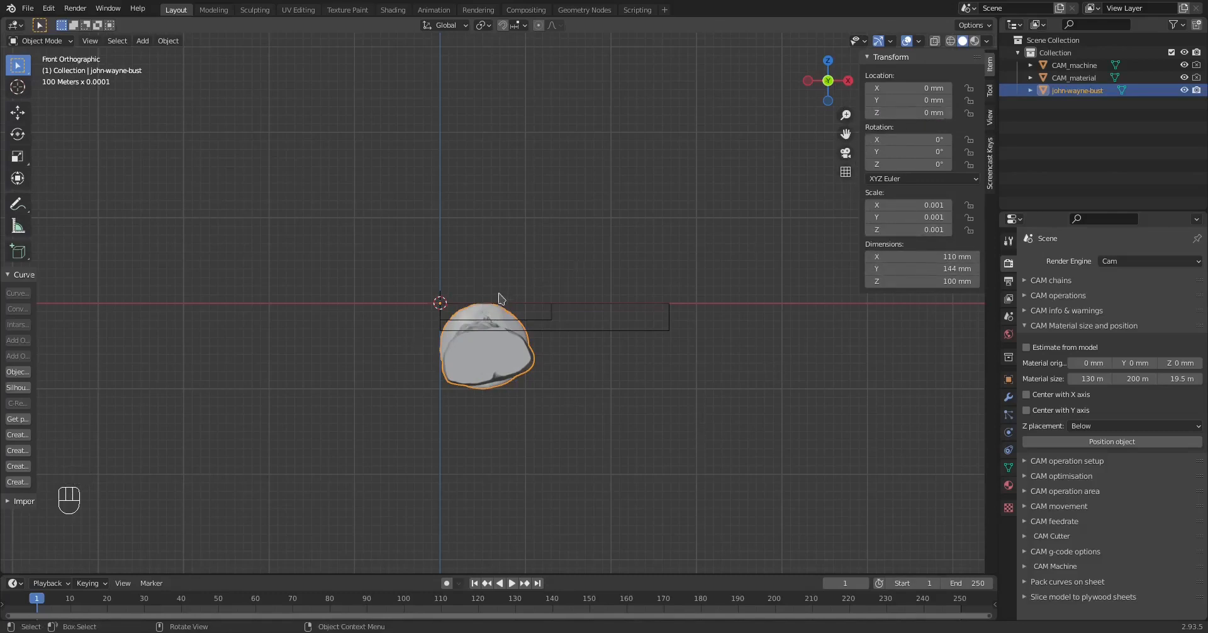
{"action": "scroll", "coordinate": [499, 298], "scroll_direction": "up", "scroll_amount": 8}
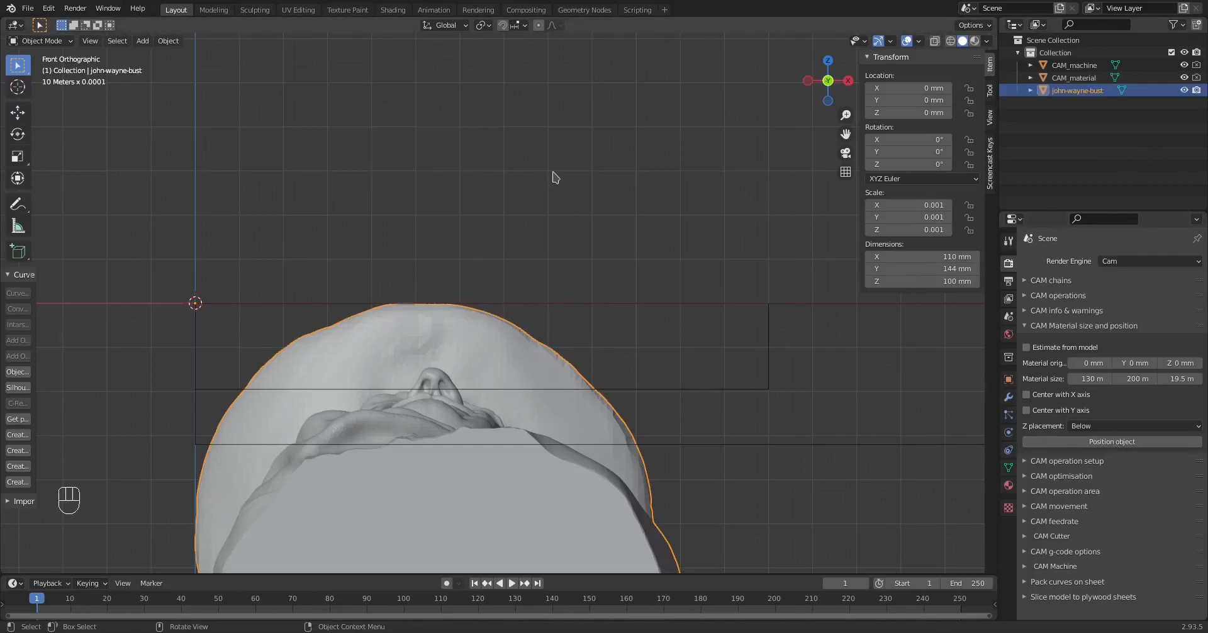
{"action": "scroll", "coordinate": [553, 177], "scroll_direction": "down", "scroll_amount": 5}
- Move the bust horizontally by about 10.29 mm in X and 34.79 mm in Y into the material area, and deselect it
{"action": "key", "text": "KP_7"}
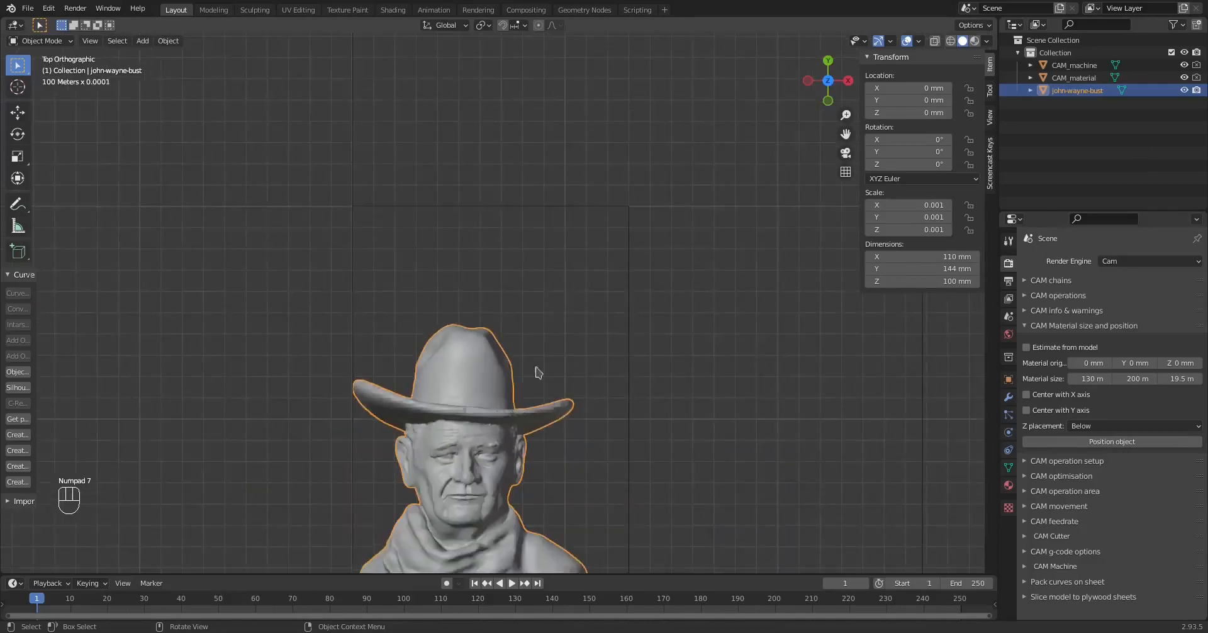
{"action": "middle_click_drag", "start_coordinate": [457, 497], "coordinate": [469, 338], "text": "shift"}
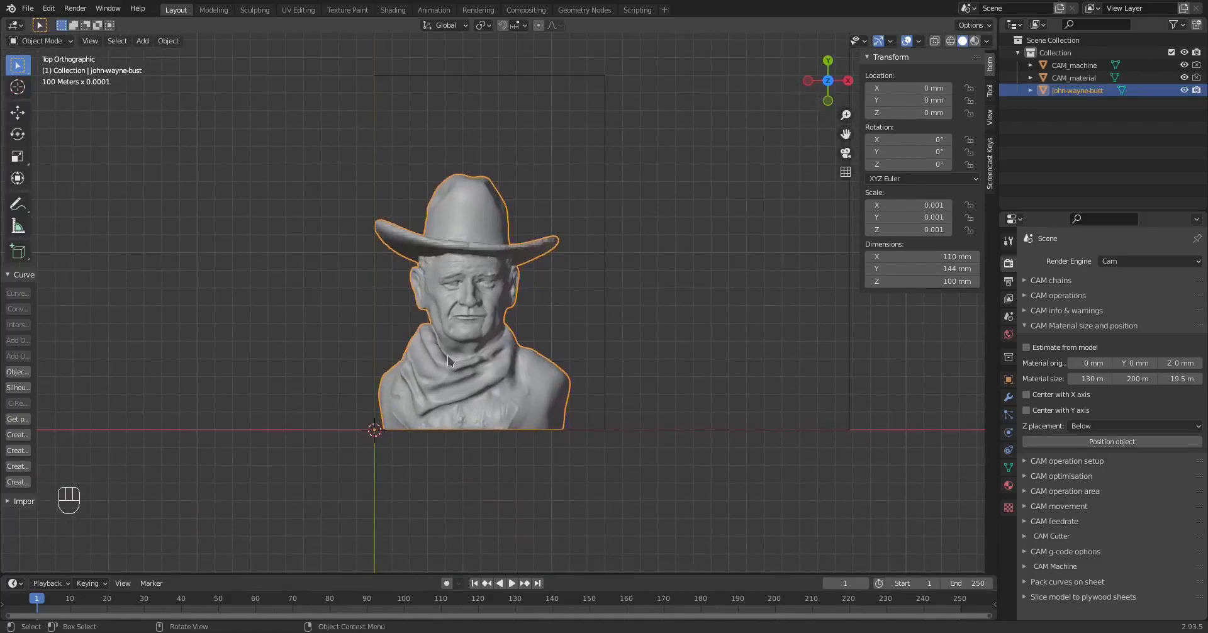
{"action": "key", "text": "g"}
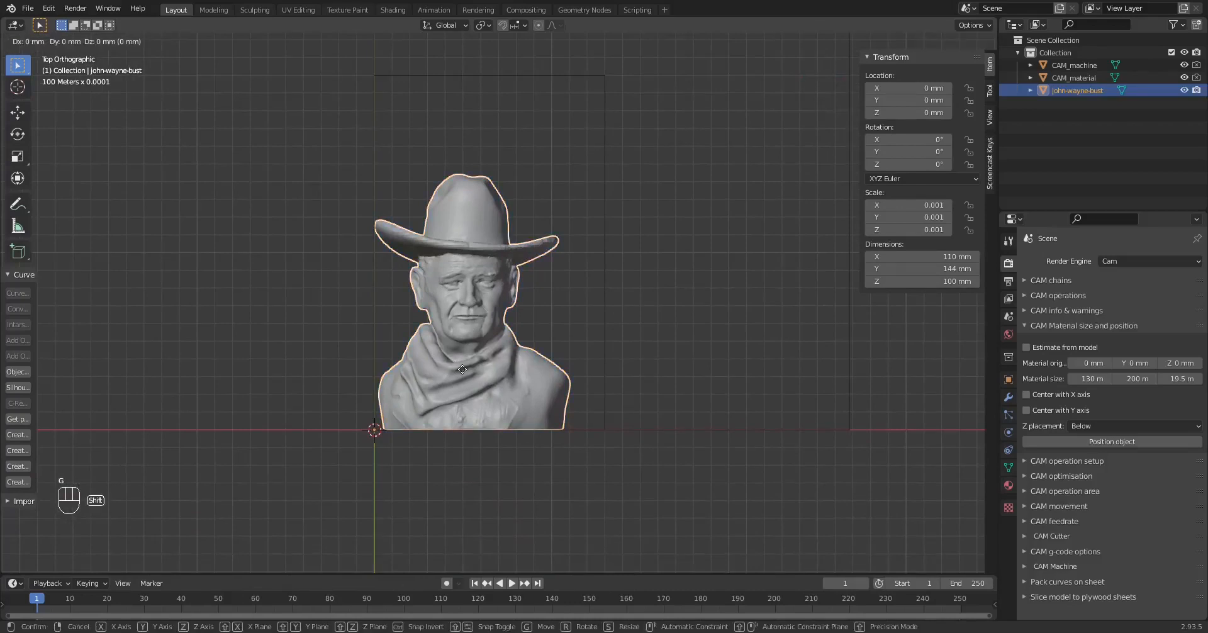
{"action": "key", "text": "shift+z"}
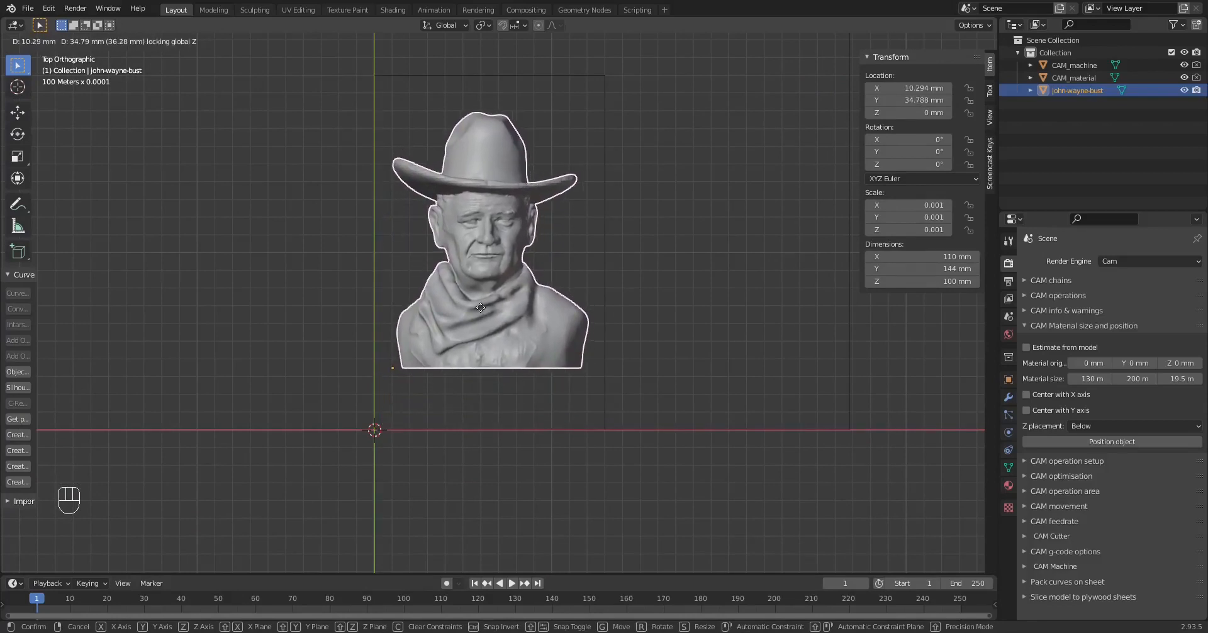
{"action": "left_click", "coordinate": [480, 308]}
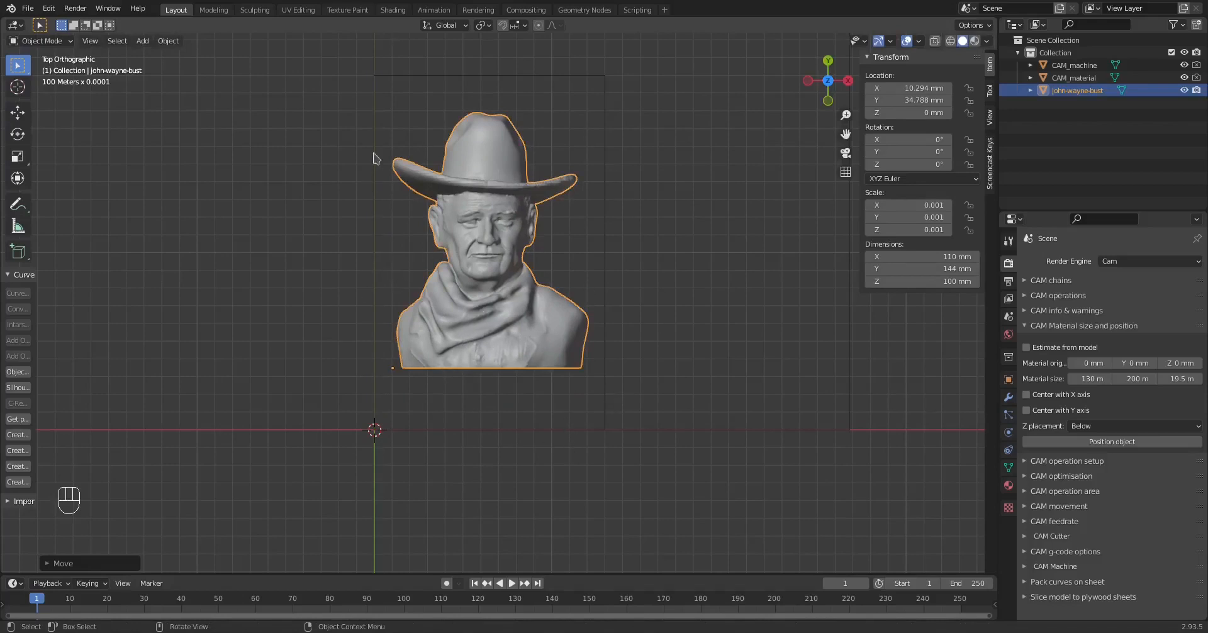
{"action": "left_click", "coordinate": [139, 530]}
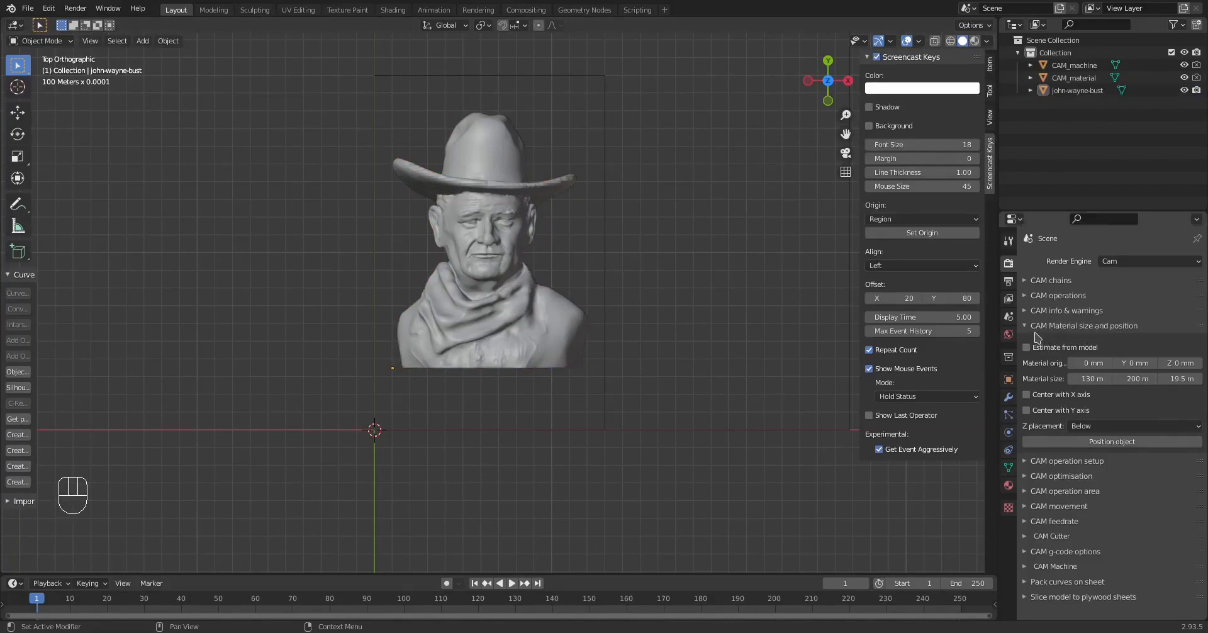
- Show the CAM operation setup settings in place of the material size and position settings
{"action": "left_click", "coordinate": [1026, 330]}
{"action": "left_click", "coordinate": [1026, 330]}
{"action": "left_click", "coordinate": [1025, 328]}
{"action": "left_click", "coordinate": [1028, 341]}
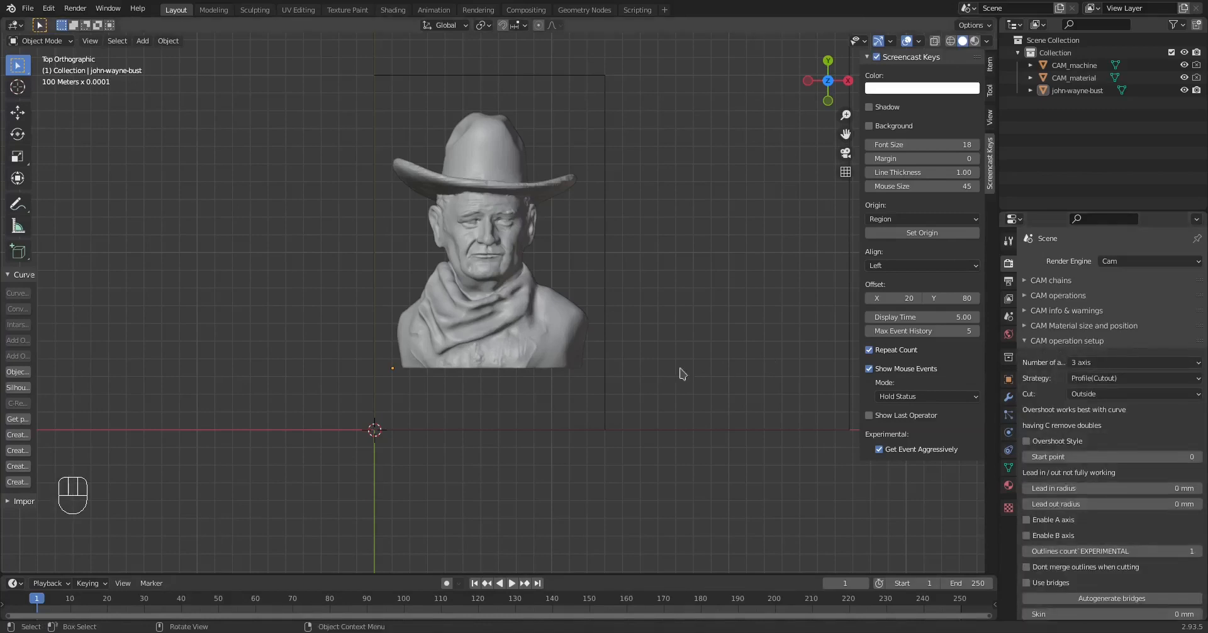
- Select the bust and examine it from several angles, comparing its depth with the material block and inspecting the hat brim and neck undercuts
{"action": "left_click", "coordinate": [483, 315]}
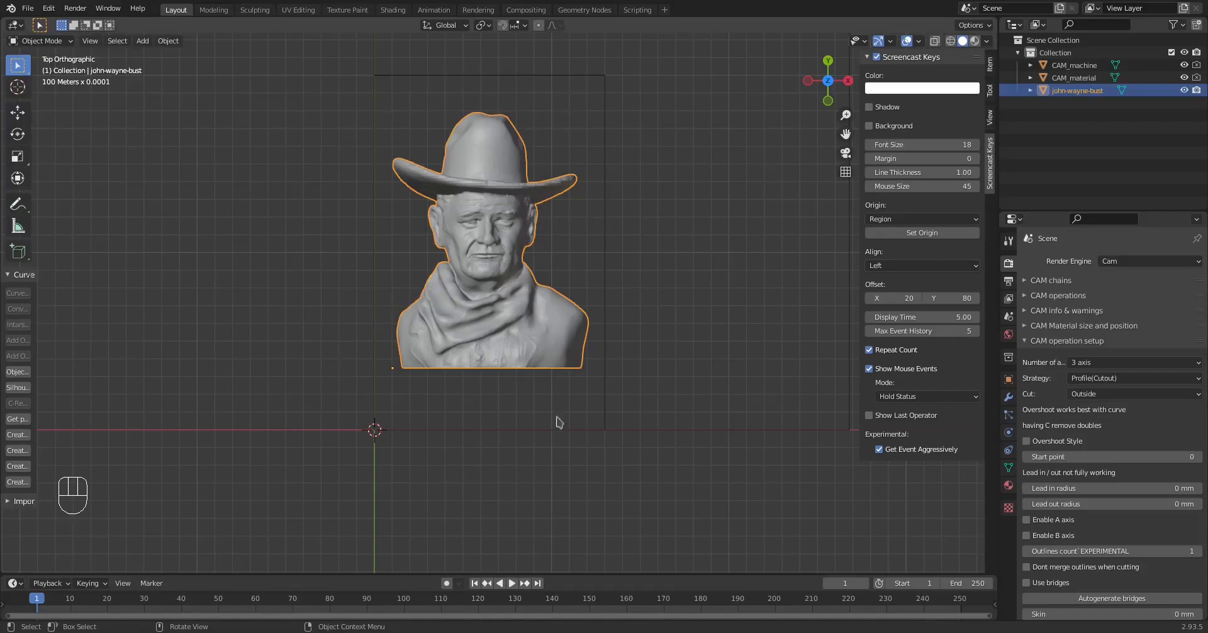
{"action": "middle_click_drag", "start_coordinate": [582, 393], "coordinate": [493, 256]}
{"action": "middle_click_drag", "start_coordinate": [467, 344], "coordinate": [498, 405]}
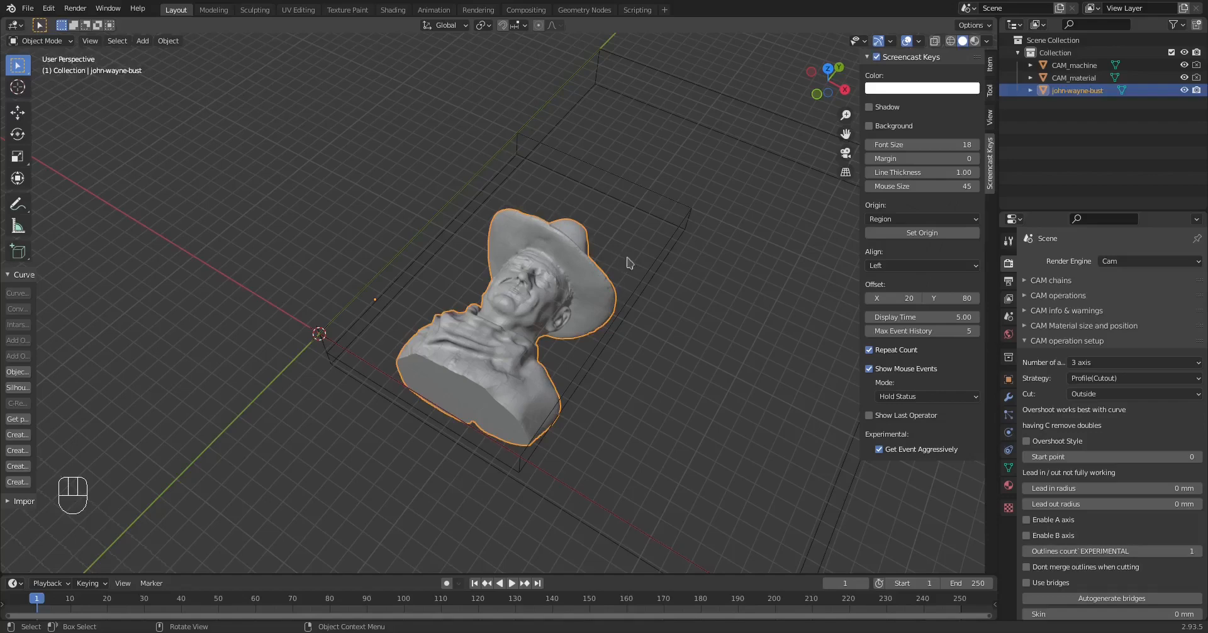
{"action": "middle_click_drag", "start_coordinate": [418, 345], "coordinate": [641, 348]}
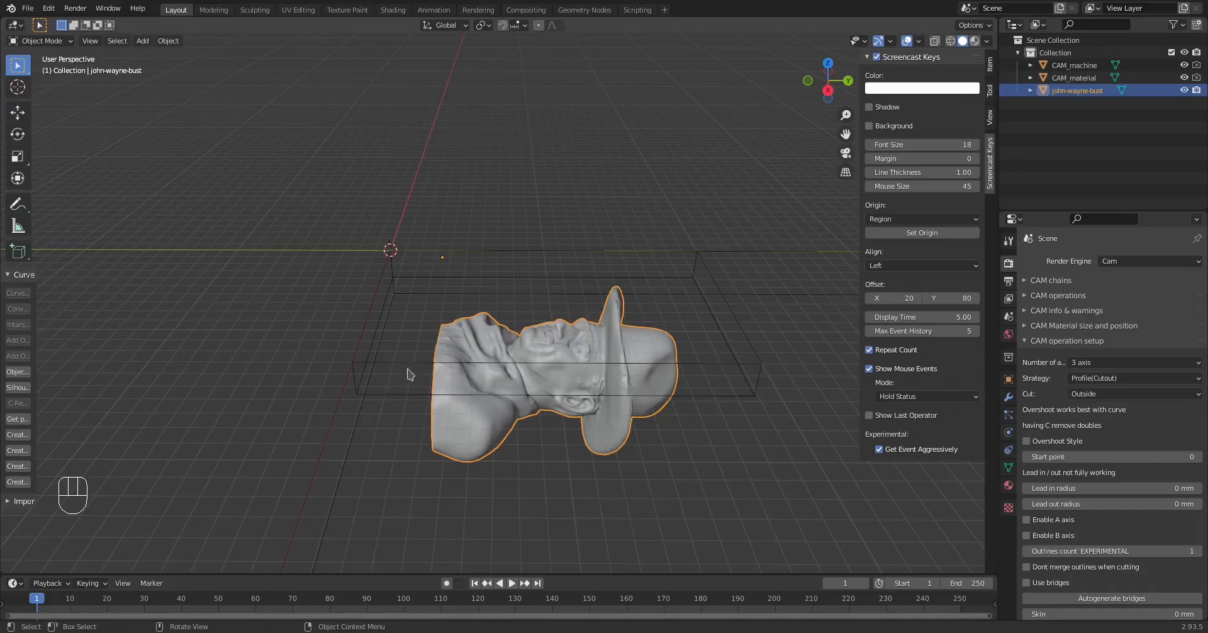
{"action": "middle_click_drag", "start_coordinate": [426, 340], "coordinate": [456, 397]}
{"action": "key", "text": "KP_5"}
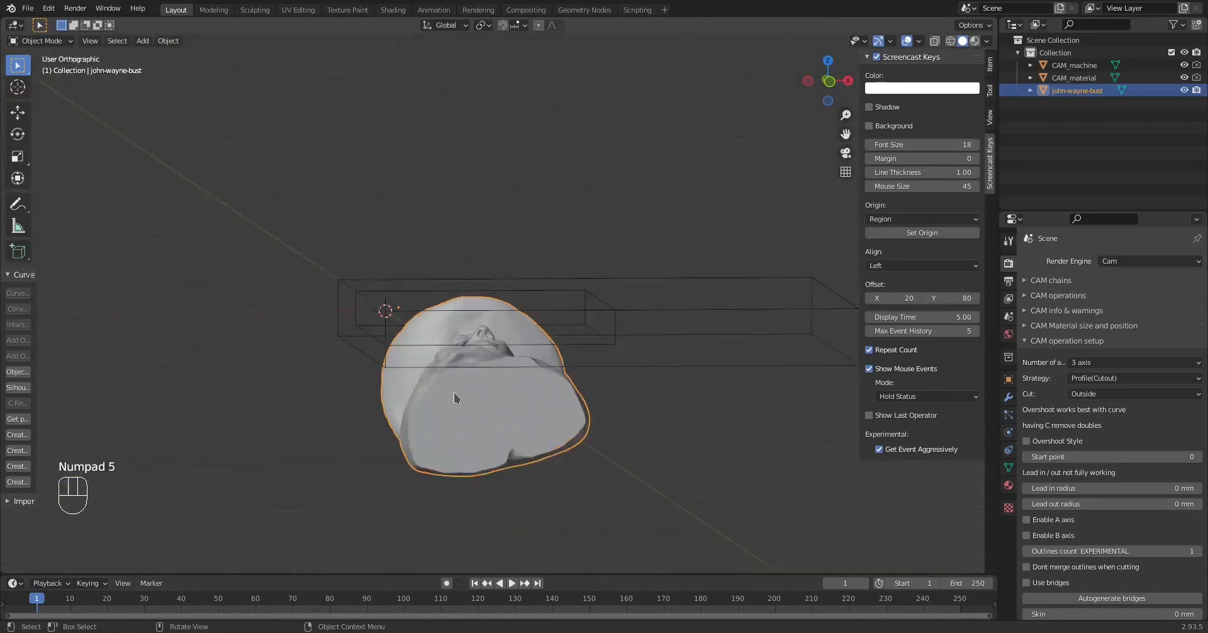
{"action": "key", "text": "KP_5"}
{"action": "key", "text": "KP_7"}
{"action": "key", "text": "KP_3"}
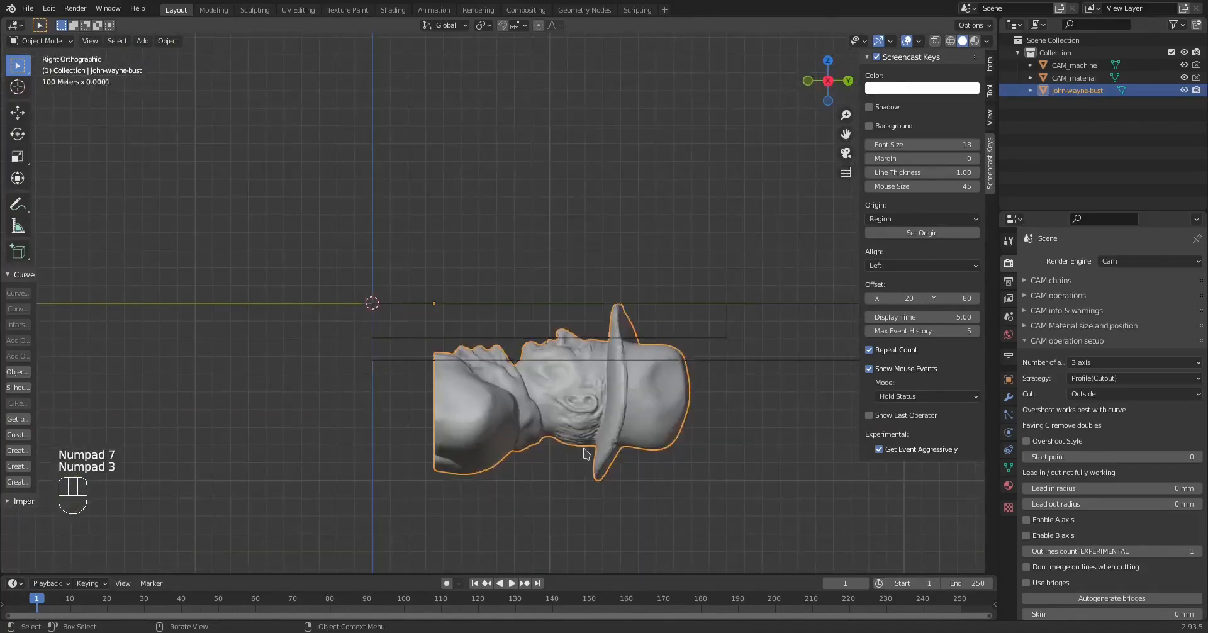
{"action": "scroll", "coordinate": [609, 403], "scroll_direction": "up", "scroll_amount": 4}
{"action": "middle_click_drag", "start_coordinate": [724, 448], "coordinate": [574, 339], "text": "shift"}
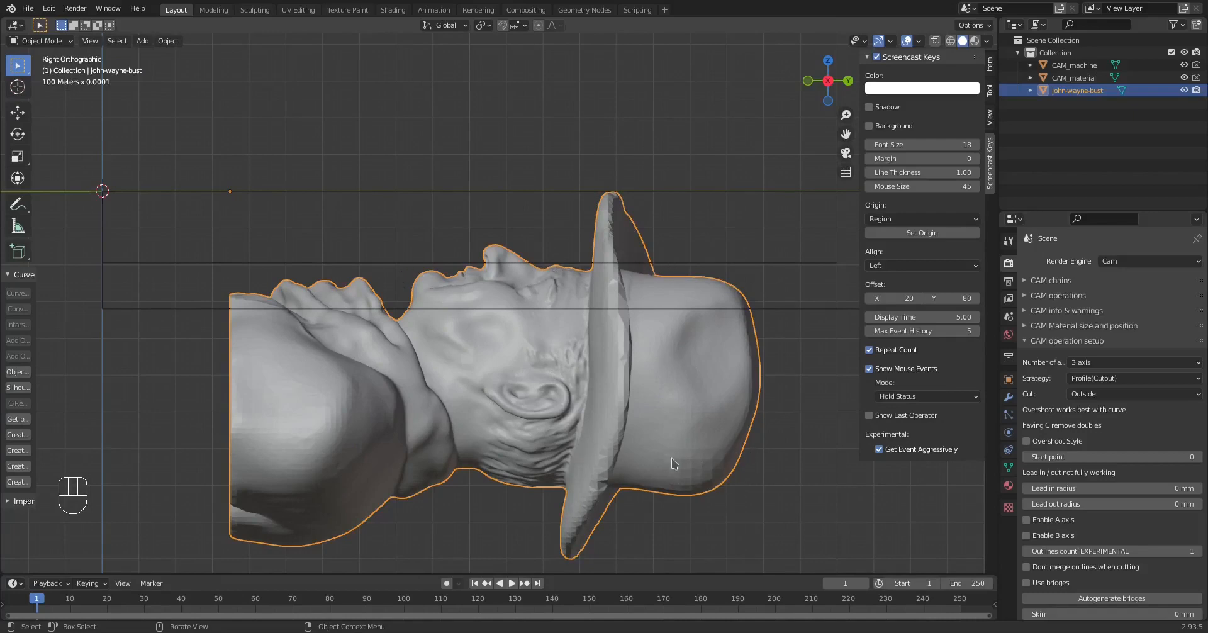
{"action": "middle_click_drag", "start_coordinate": [706, 484], "coordinate": [690, 385]}
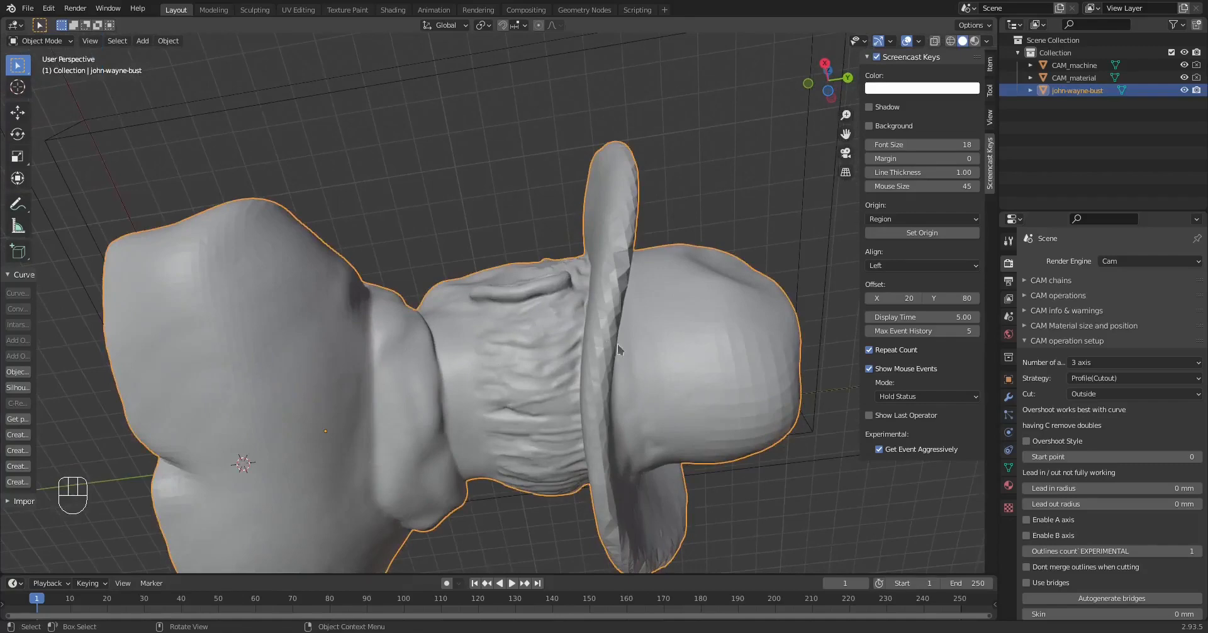
{"action": "middle_click_drag", "start_coordinate": [620, 349], "coordinate": [668, 529]}
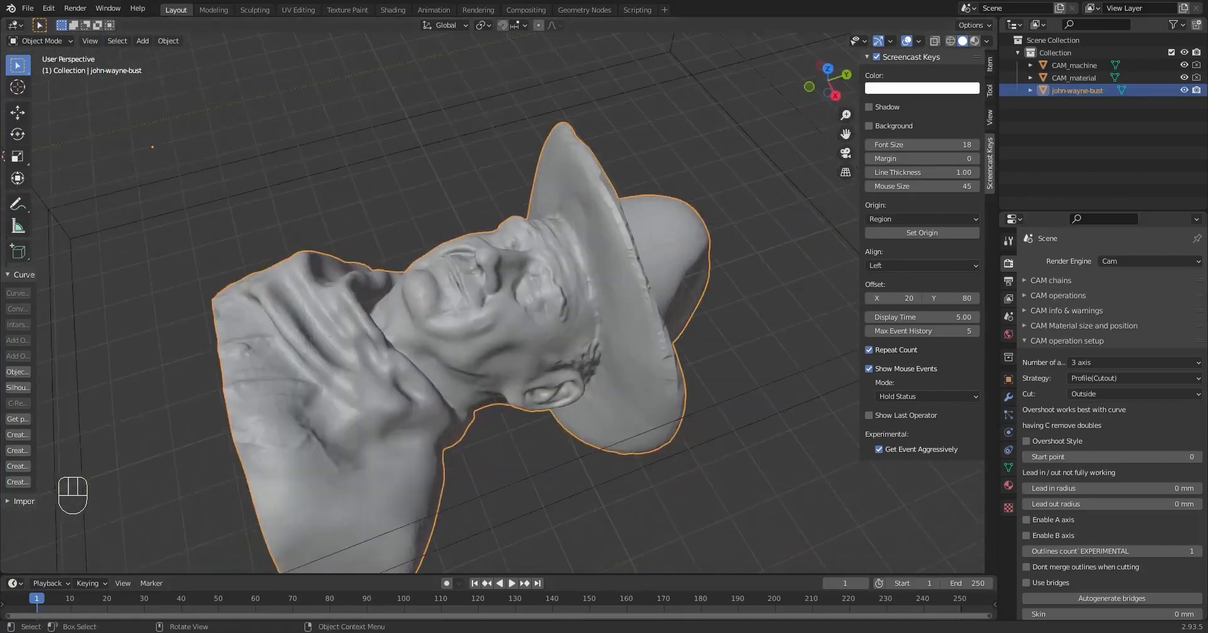
{"action": "middle_click_drag", "start_coordinate": [479, 207], "coordinate": [479, 175]}
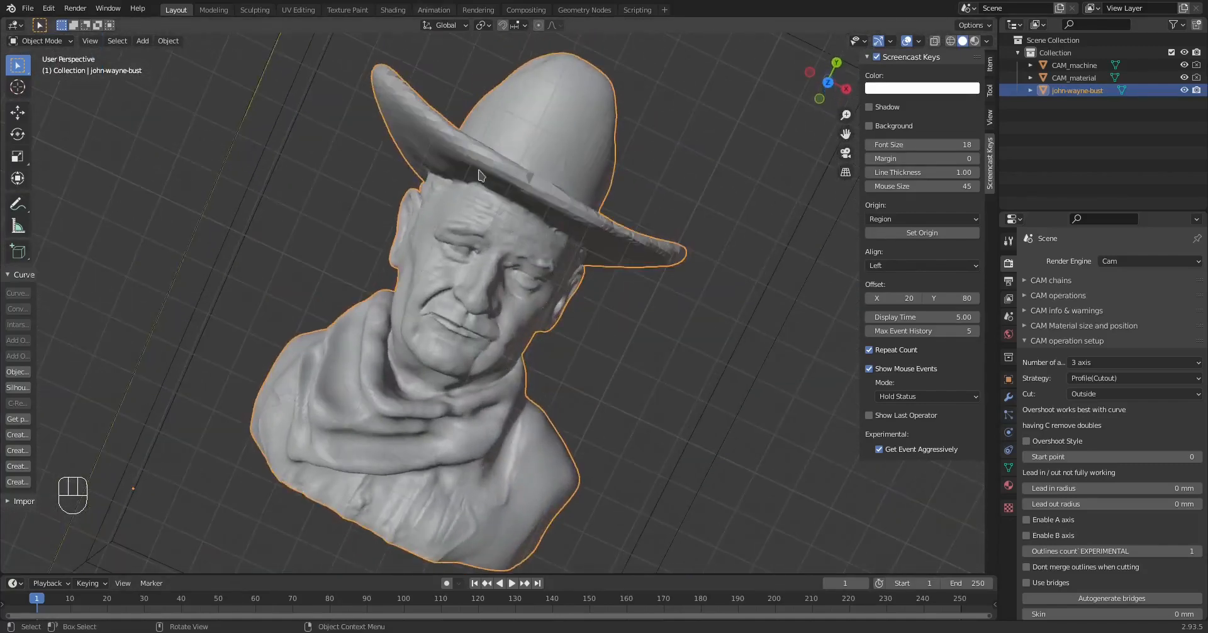
{"action": "middle_click_drag", "start_coordinate": [633, 339], "coordinate": [444, 180]}
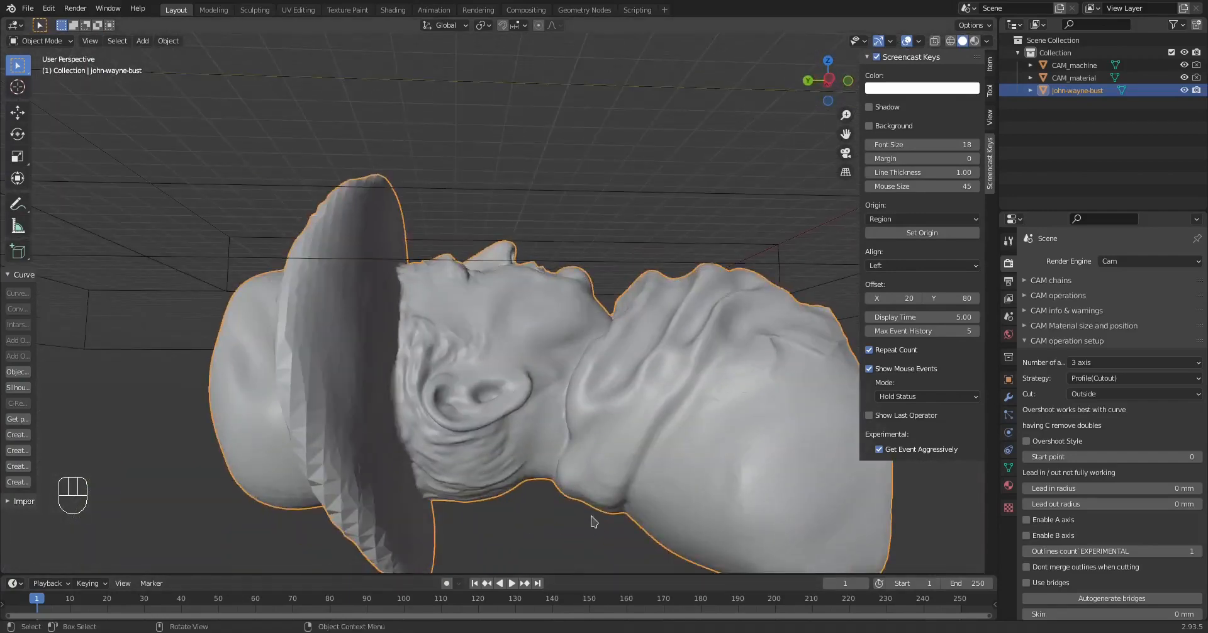
{"action": "middle_click_drag", "start_coordinate": [605, 532], "coordinate": [648, 492]}
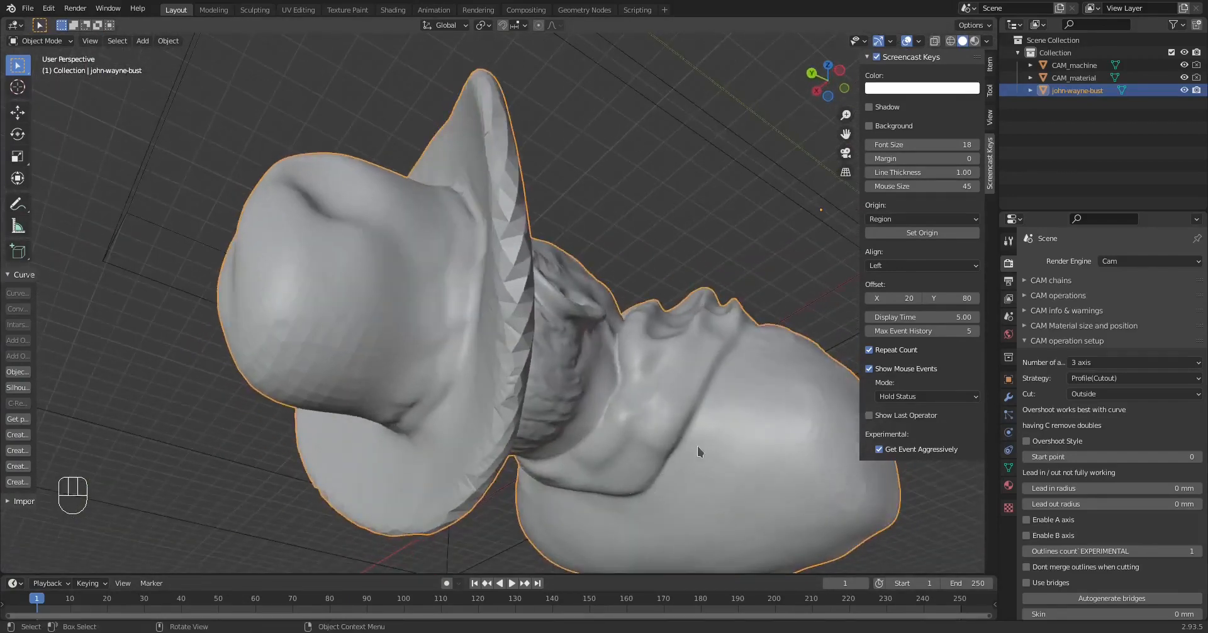
- Flatten the bust by scaling it along the global Z axis by a factor of about 0.50
{"action": "middle_click_drag", "start_coordinate": [697, 445], "coordinate": [618, 493]}
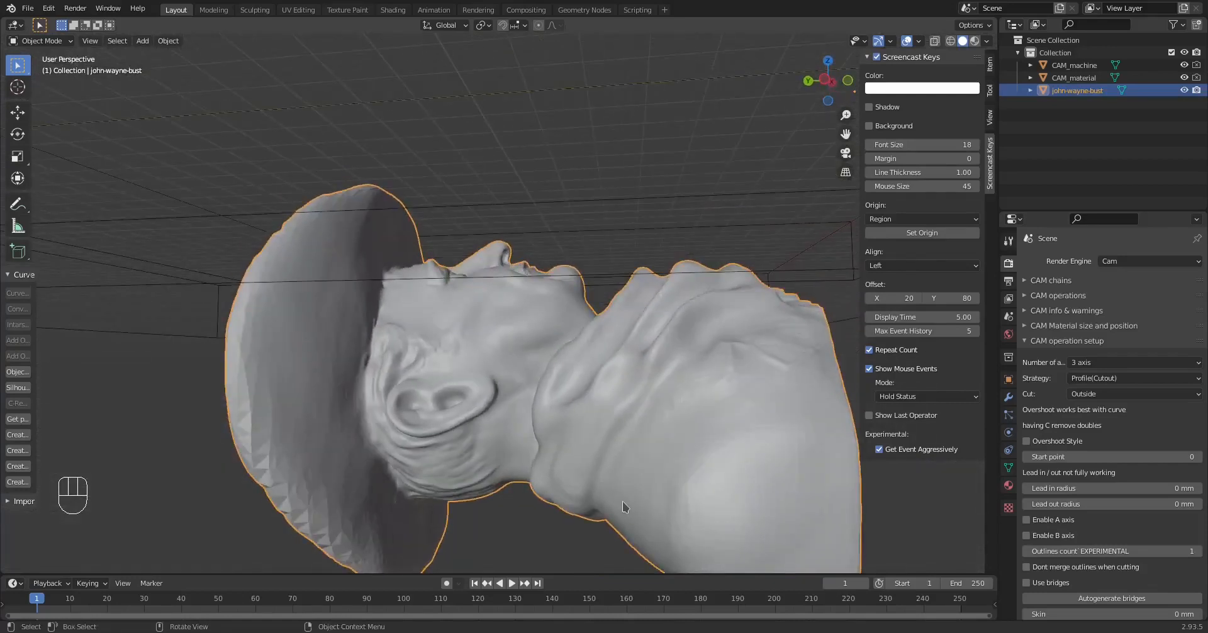
{"action": "key", "text": "KP_3"}
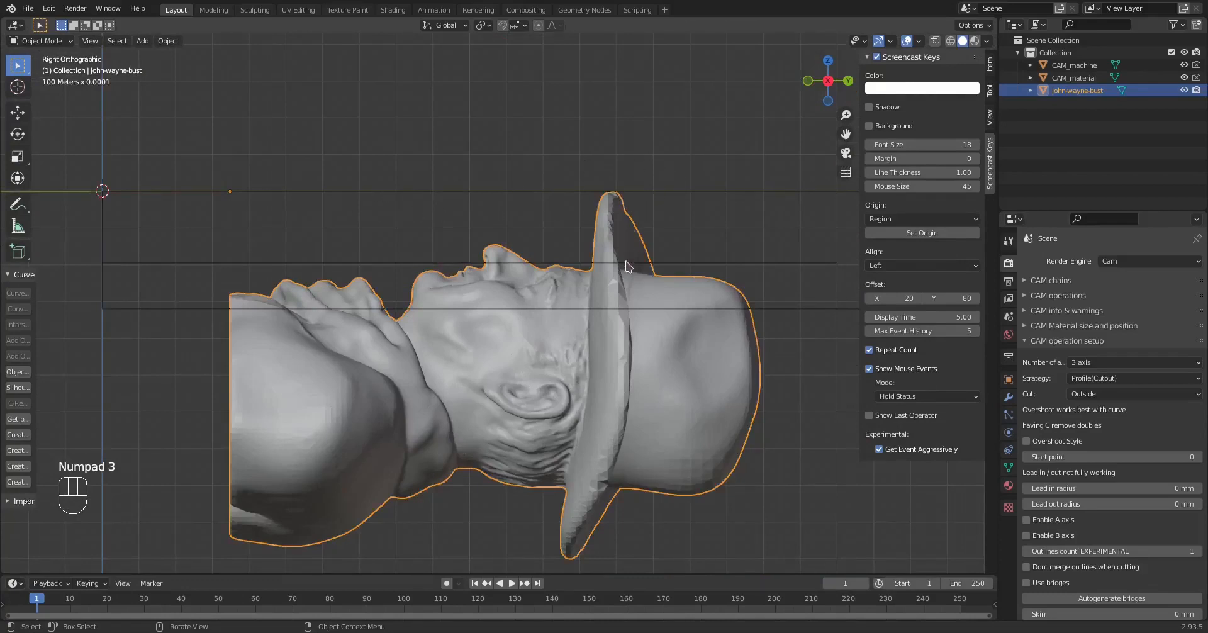
{"action": "key", "text": "s"}
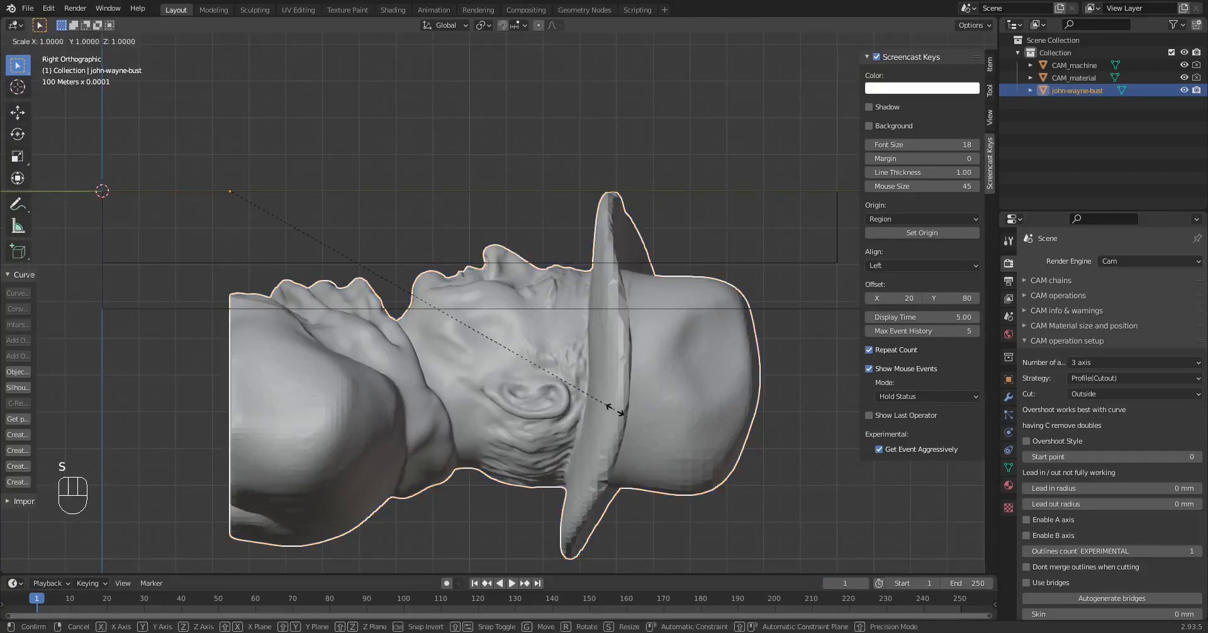
{"action": "key", "text": "z"}
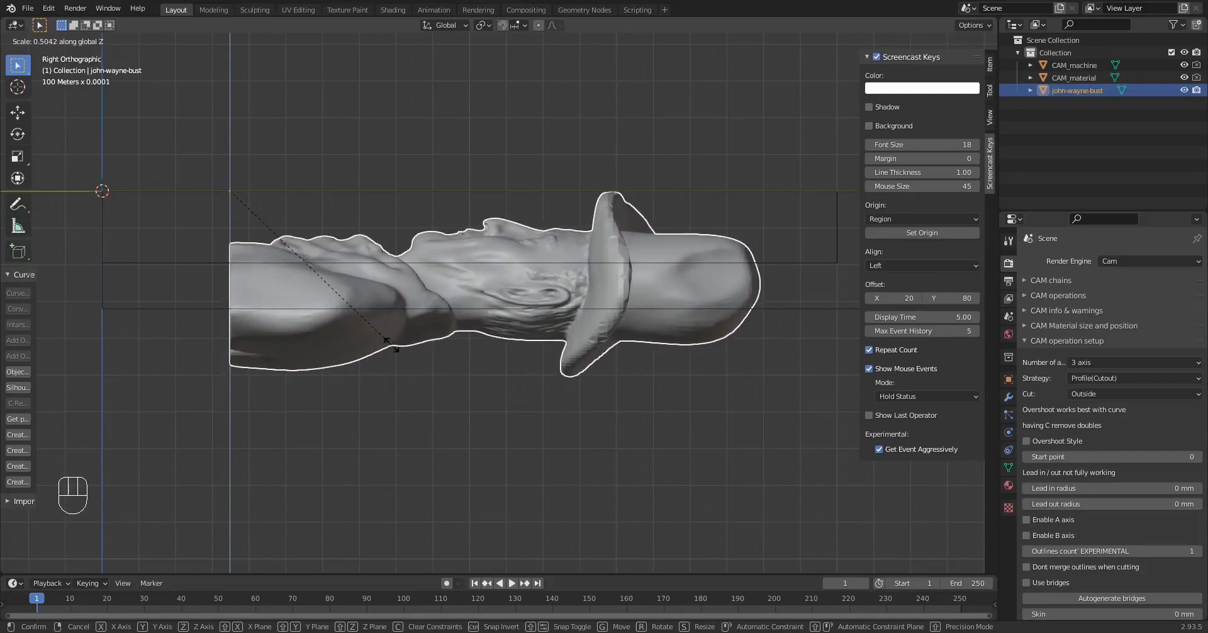
{"action": "left_click", "coordinate": [392, 345]}
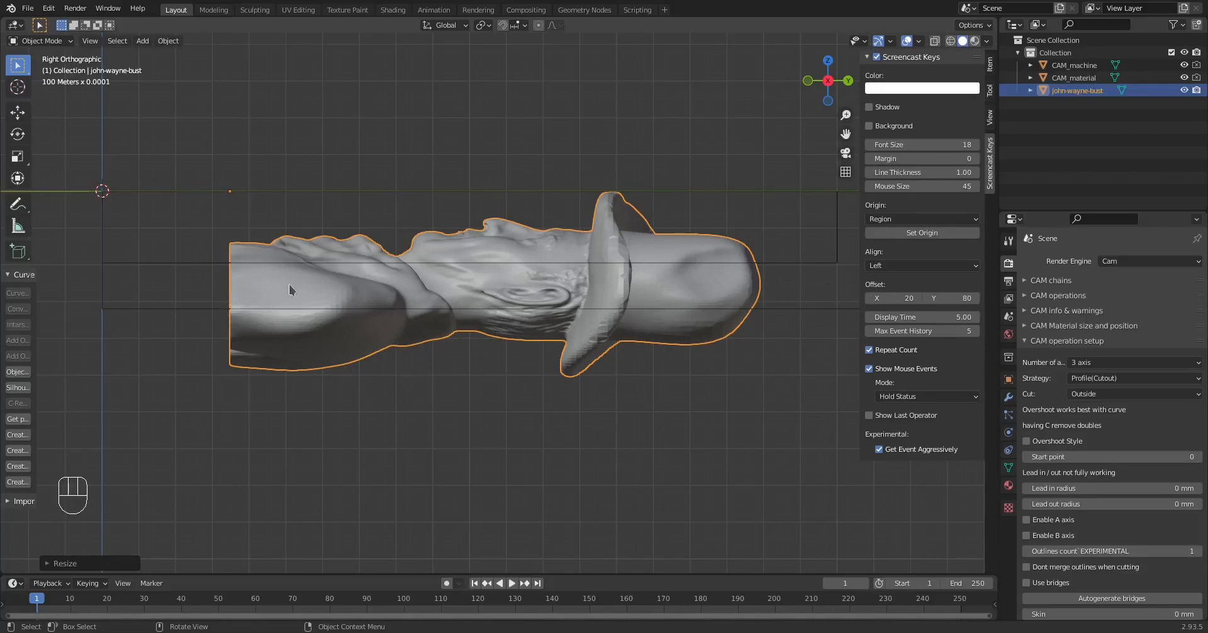
- Compare the flattened bust with the material block, toggling CAM_material's visibility to identify its outline and leaving it shown
{"action": "middle_click_drag", "start_coordinate": [626, 242], "coordinate": [609, 266]}
{"action": "key", "text": "KP_5"}
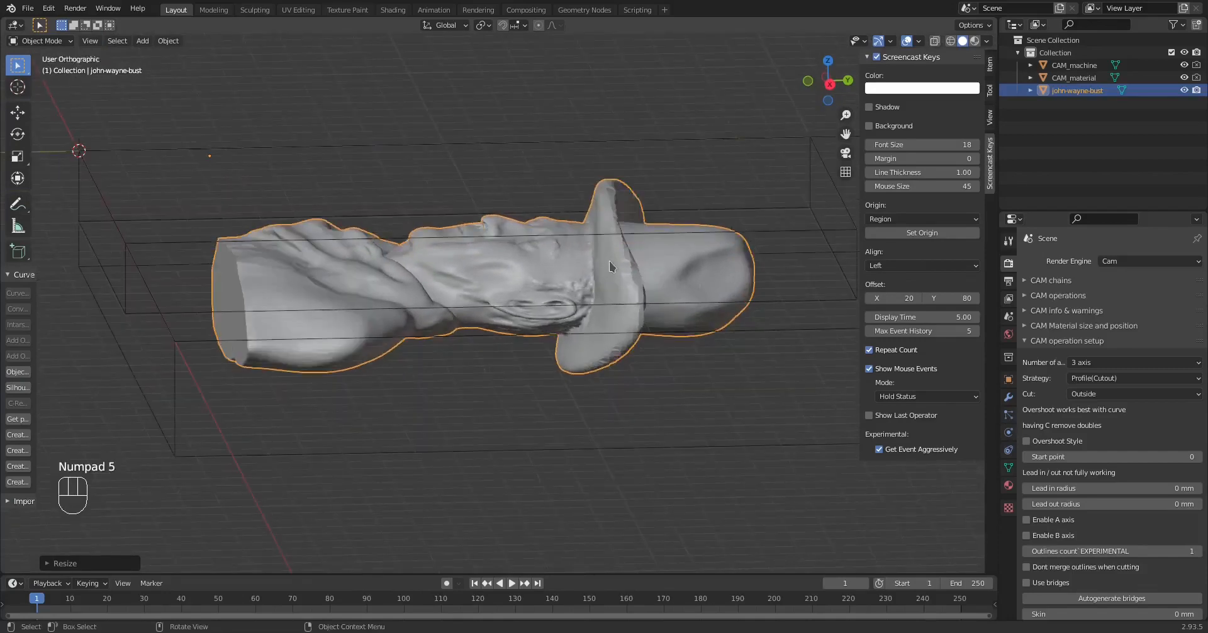
{"action": "key", "text": "KP_3"}
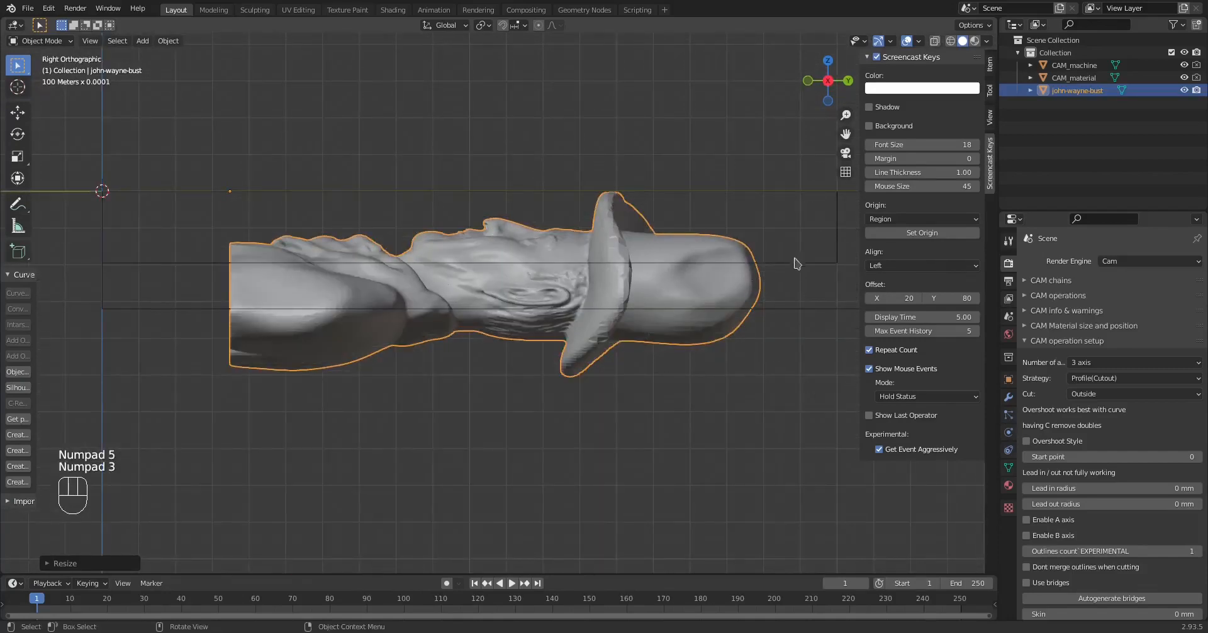
{"action": "left_click", "coordinate": [1080, 81]}
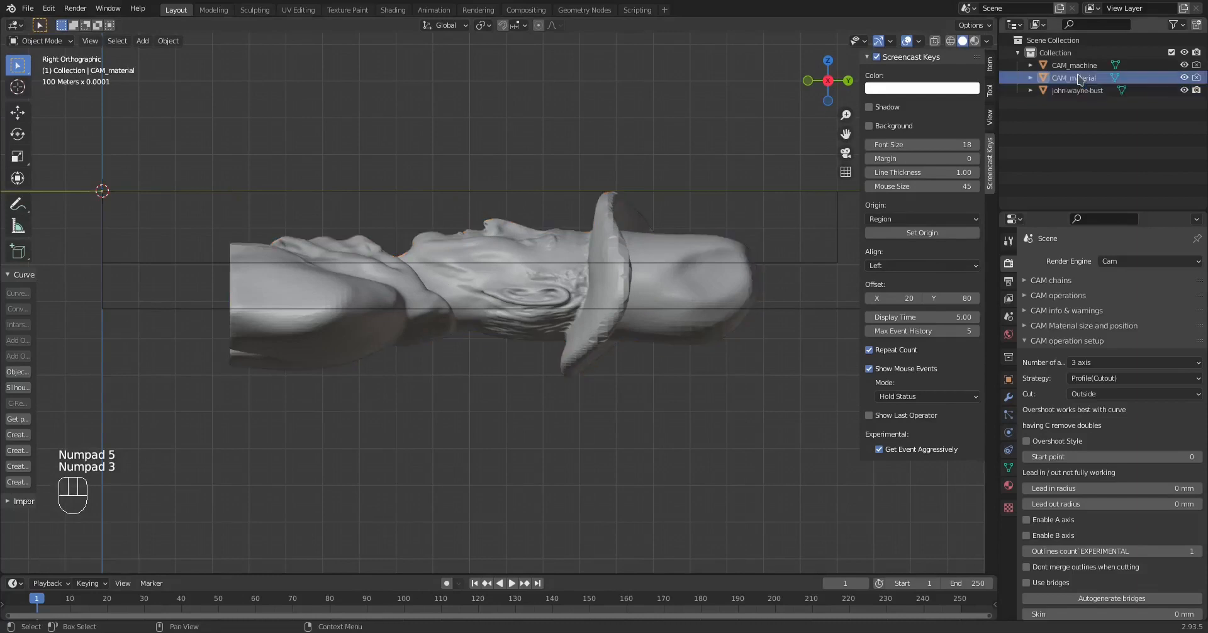
{"action": "left_click", "coordinate": [1184, 78]}
{"action": "left_click", "coordinate": [1184, 78]}
{"action": "left_click", "coordinate": [1184, 78]}
{"action": "left_click", "coordinate": [1184, 78]}
{"action": "left_click", "coordinate": [1184, 78]}
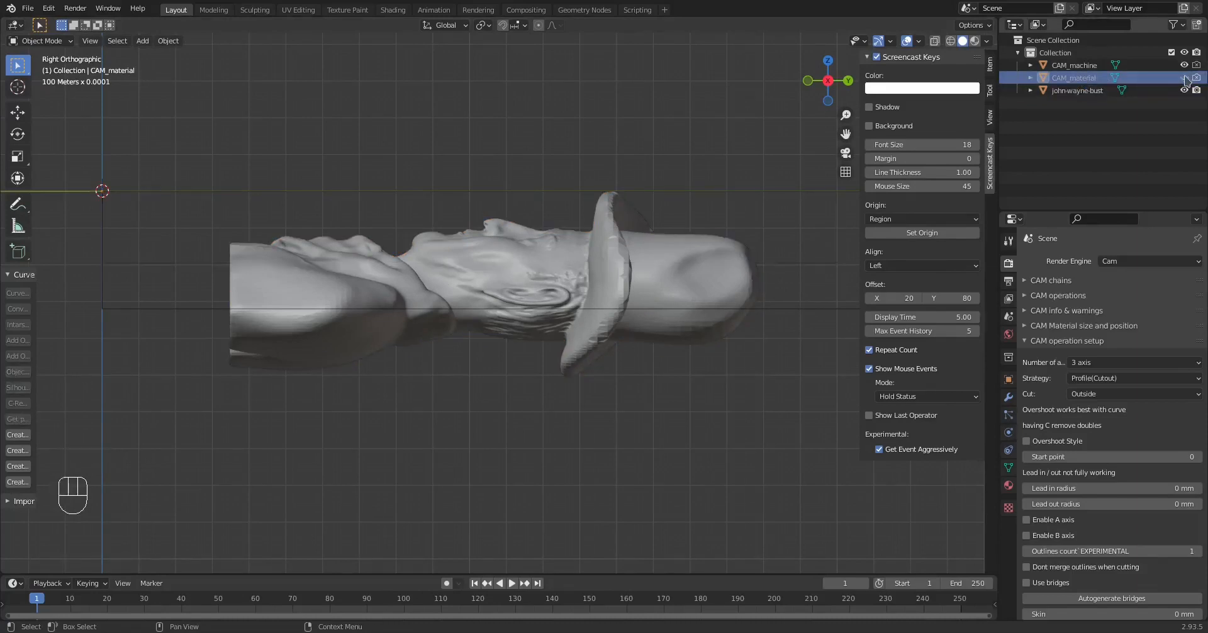
{"action": "left_click", "coordinate": [1184, 78]}
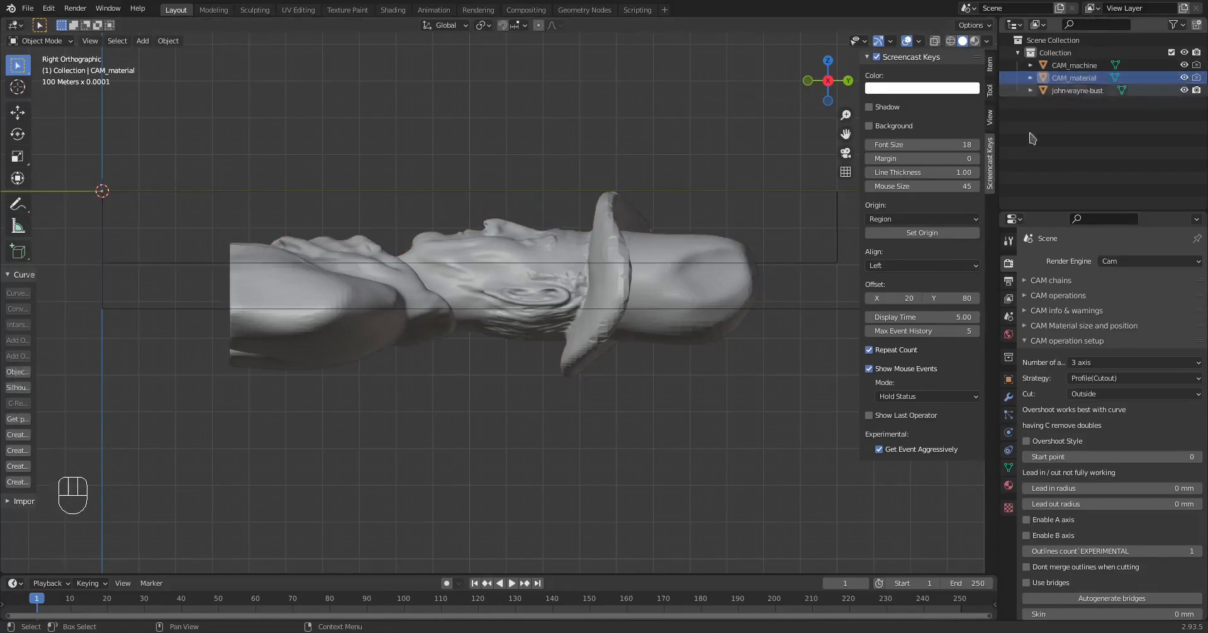
- Scale the bust further along the global Z axis by about 0.62, to a depth of about 31.2 mm
{"action": "left_click", "coordinate": [763, 266]}
{"action": "left_click", "coordinate": [786, 269]}
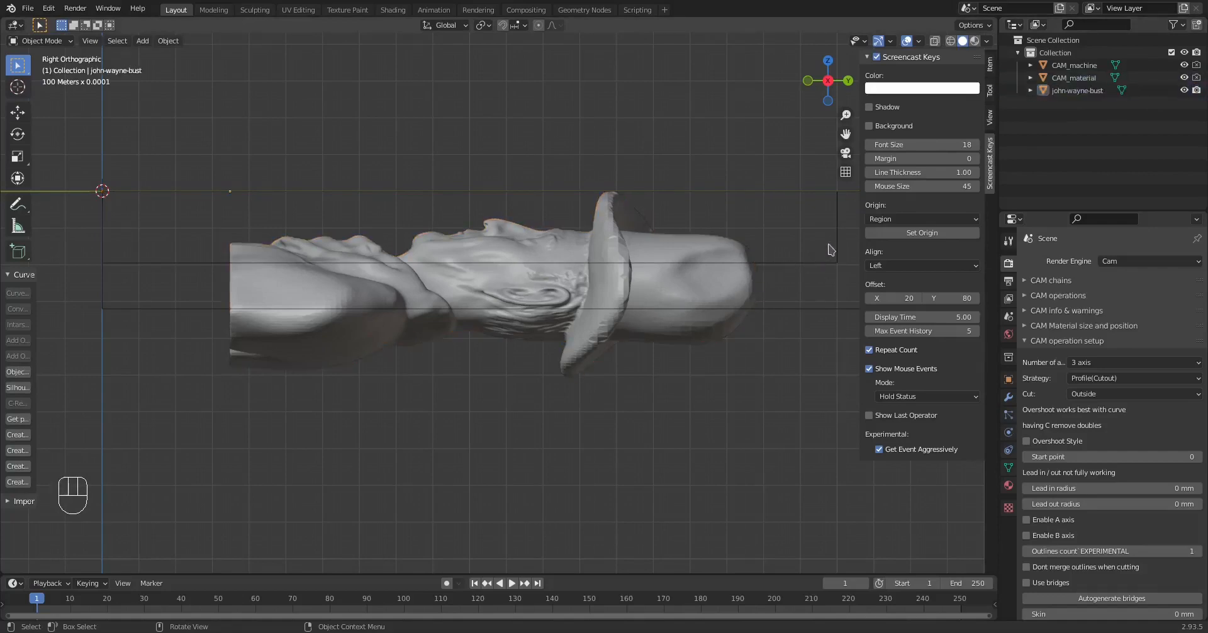
{"action": "left_click", "coordinate": [568, 290]}
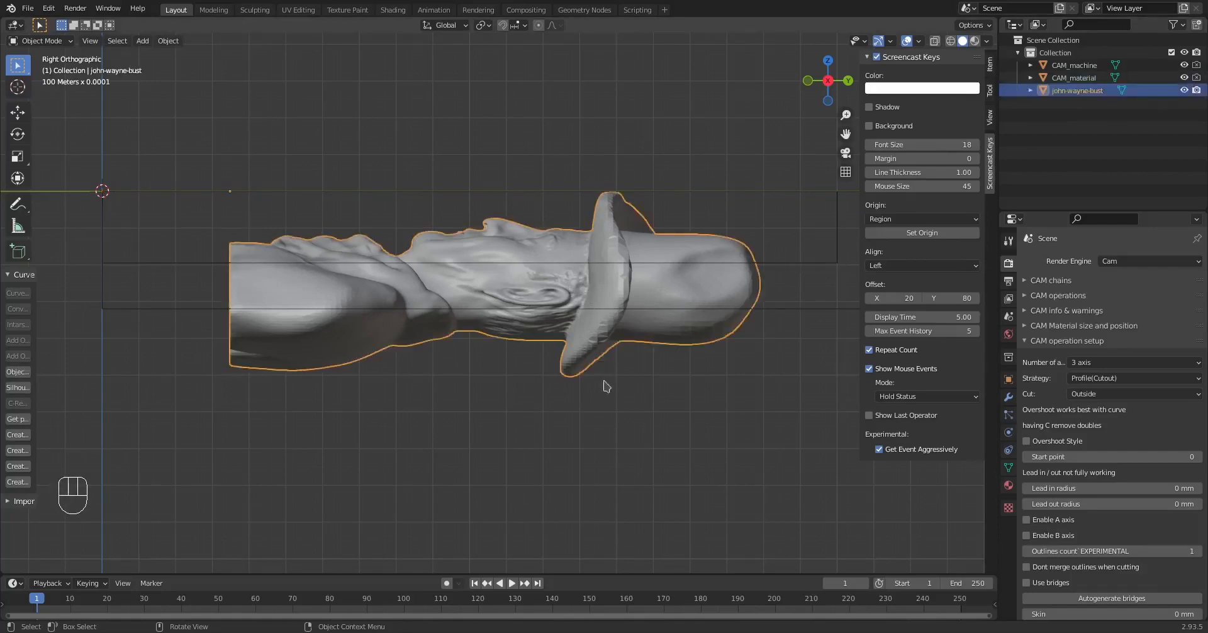
{"action": "key", "text": "s"}
{"action": "key", "text": "z"}
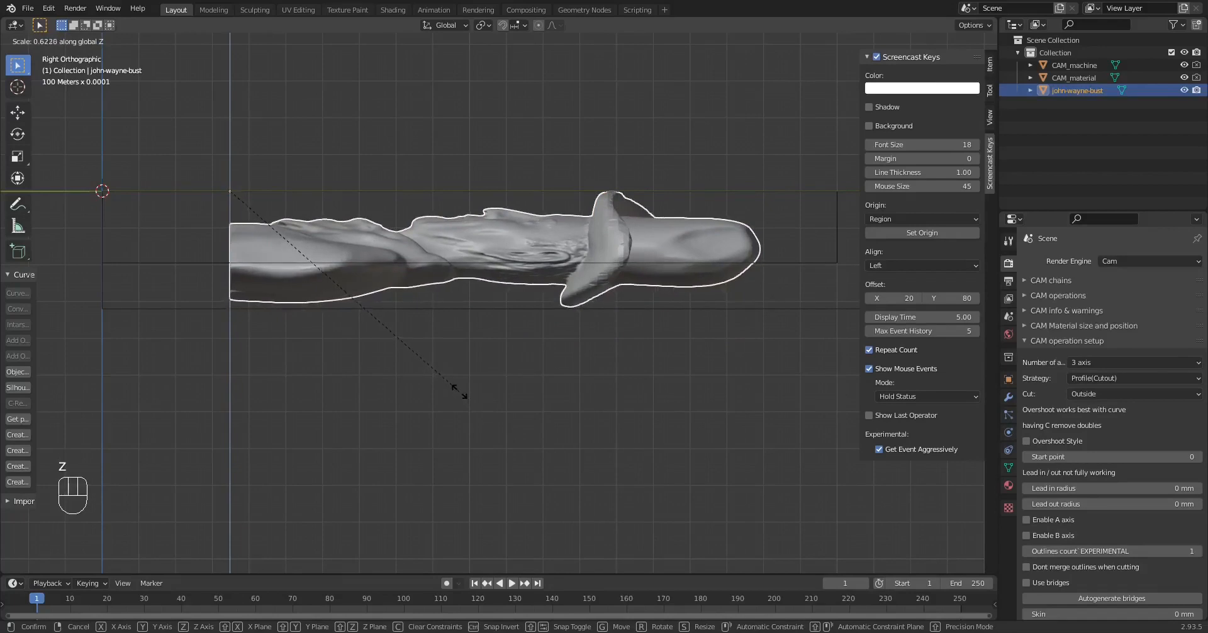
{"action": "left_click", "coordinate": [459, 392]}
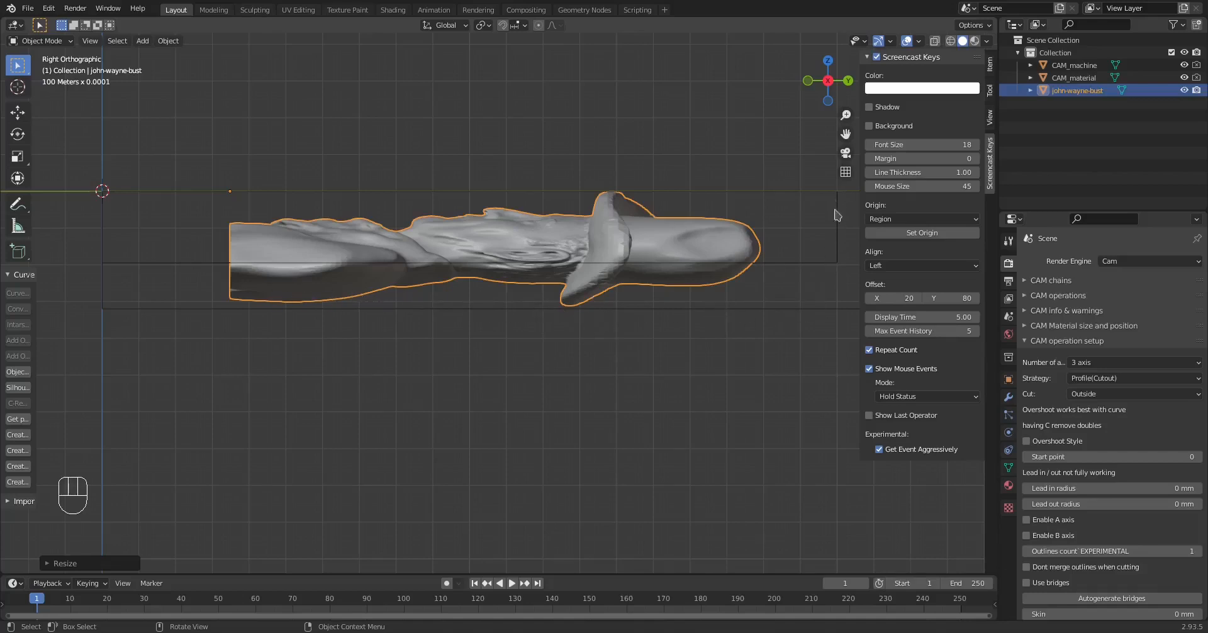
- Examine the flattened bust's relief from above and review the available CAM operation strategies, keeping Profile(Cutout)
{"action": "middle_click_drag", "start_coordinate": [495, 245], "coordinate": [623, 370]}
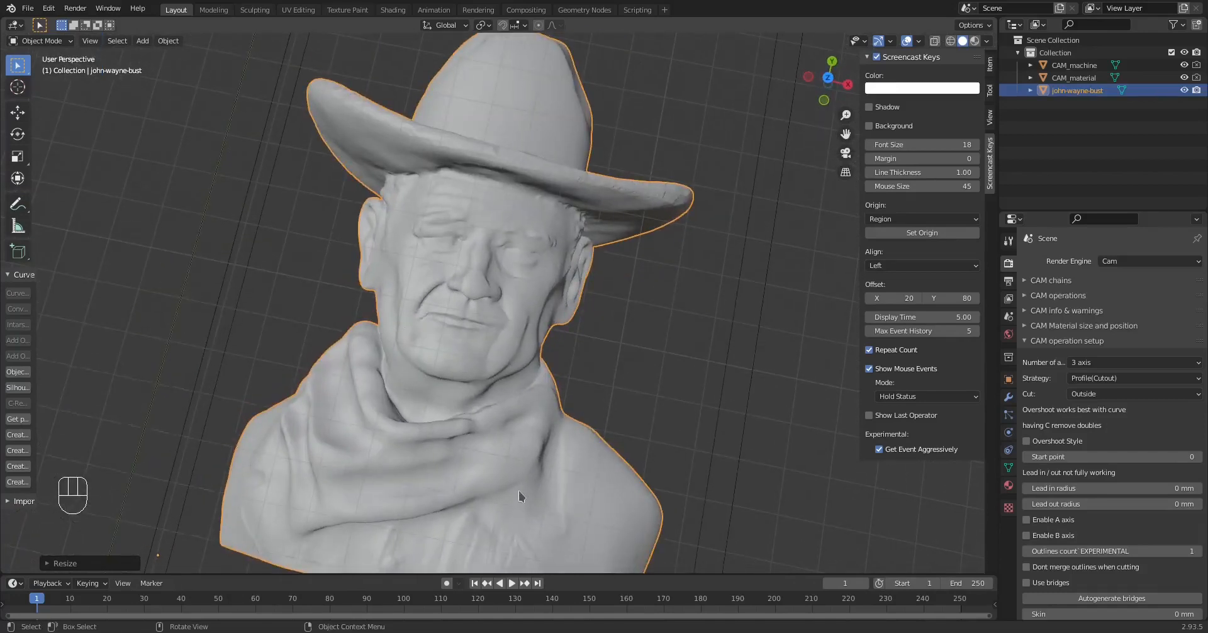
{"action": "scroll", "coordinate": [516, 493], "scroll_direction": "down", "scroll_amount": 5}
{"action": "scroll", "coordinate": [511, 490], "scroll_direction": "up", "scroll_amount": 3}
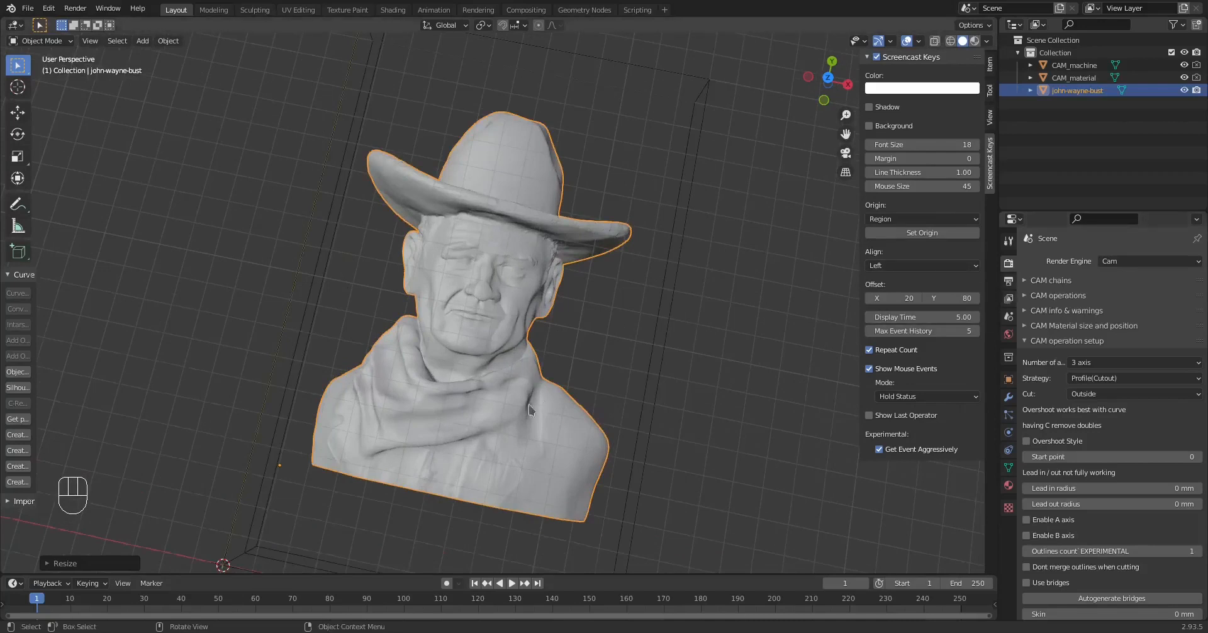
{"action": "left_click", "coordinate": [1113, 379]}
{"action": "left_click", "coordinate": [1113, 379]}
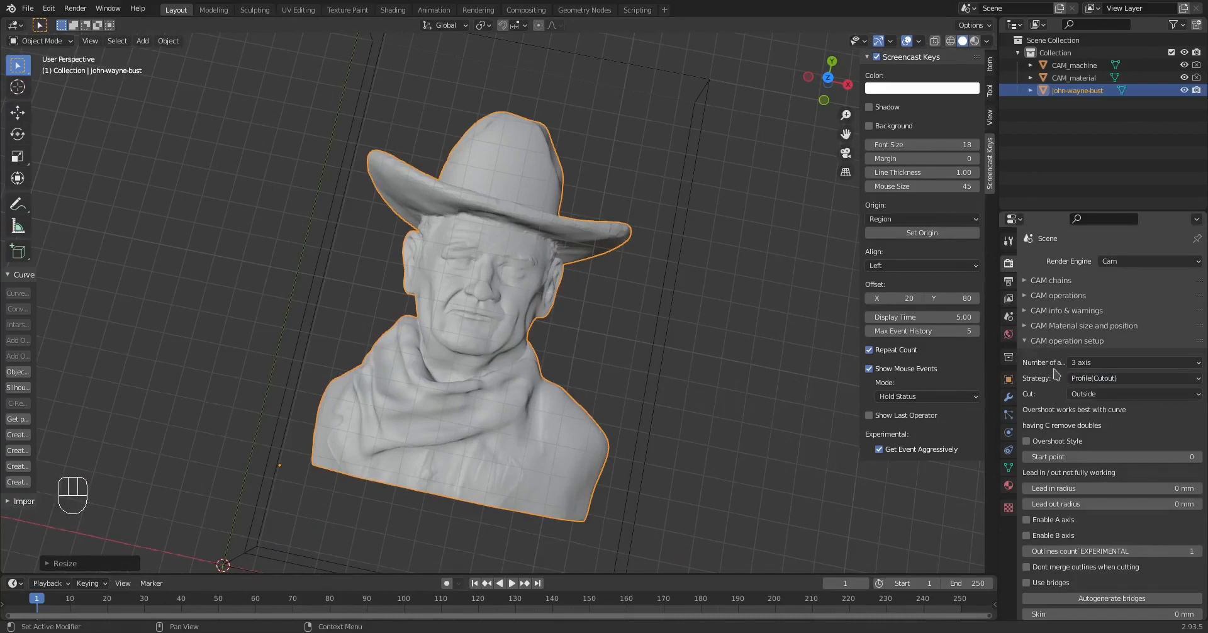
{"action": "left_click", "coordinate": [1126, 379]}
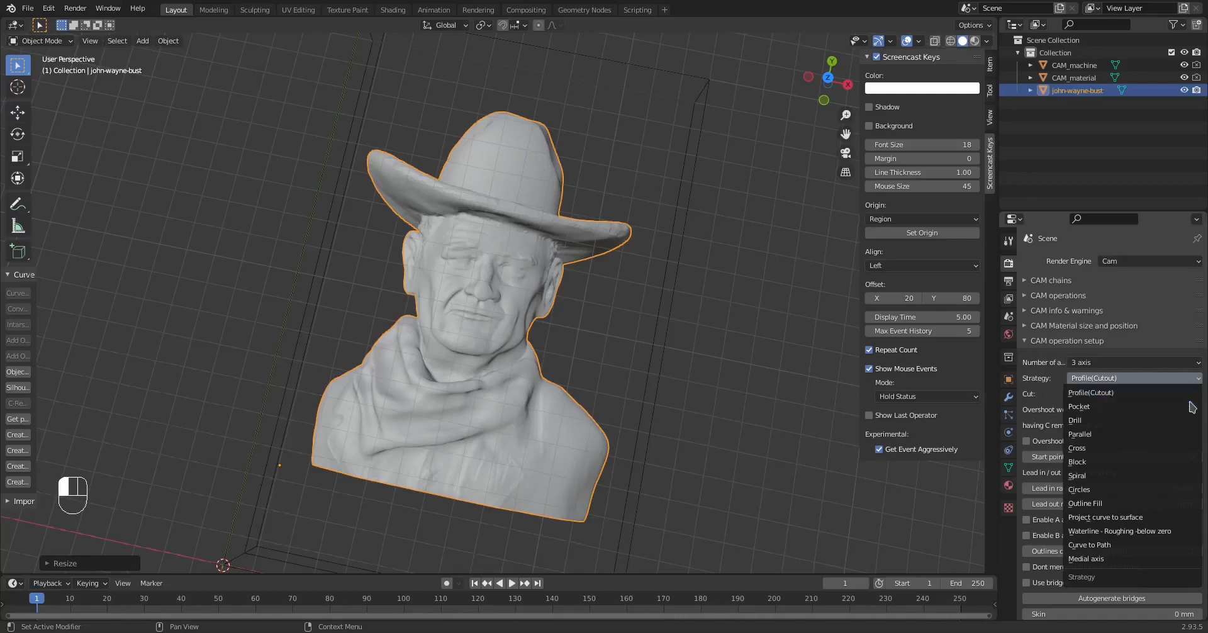
{"action": "left_click", "coordinate": [1118, 394]}
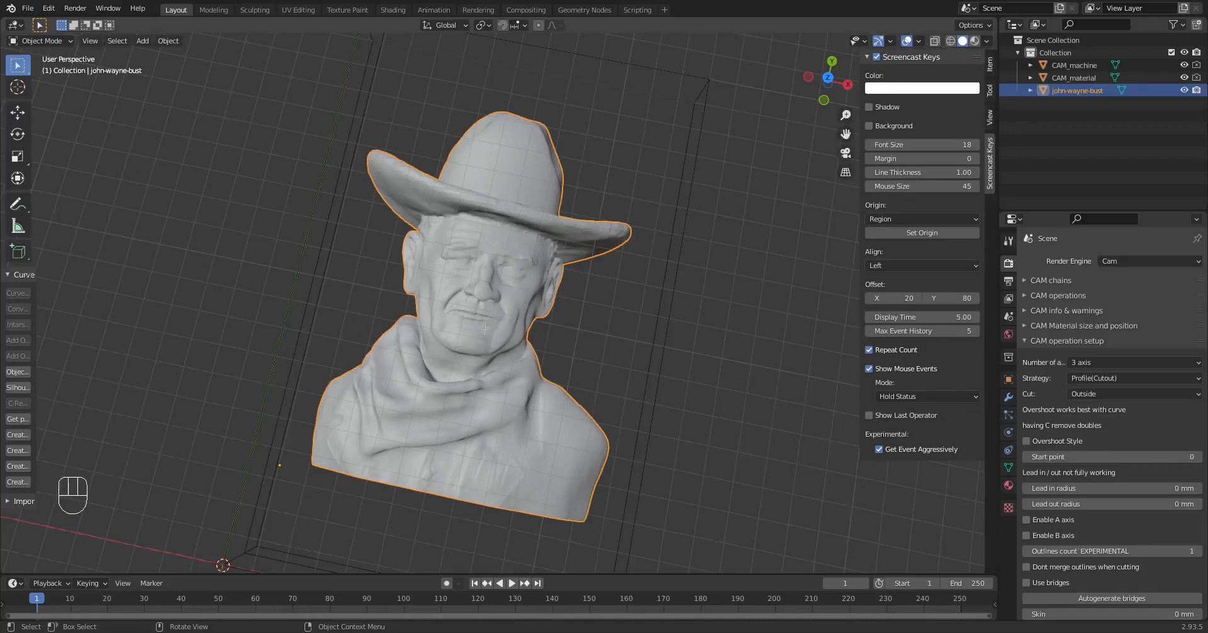
- Inspect the bust's mesh density up close in Edit Mode and turn on the Statistics viewport overlay
{"action": "key", "text": "Tab"}
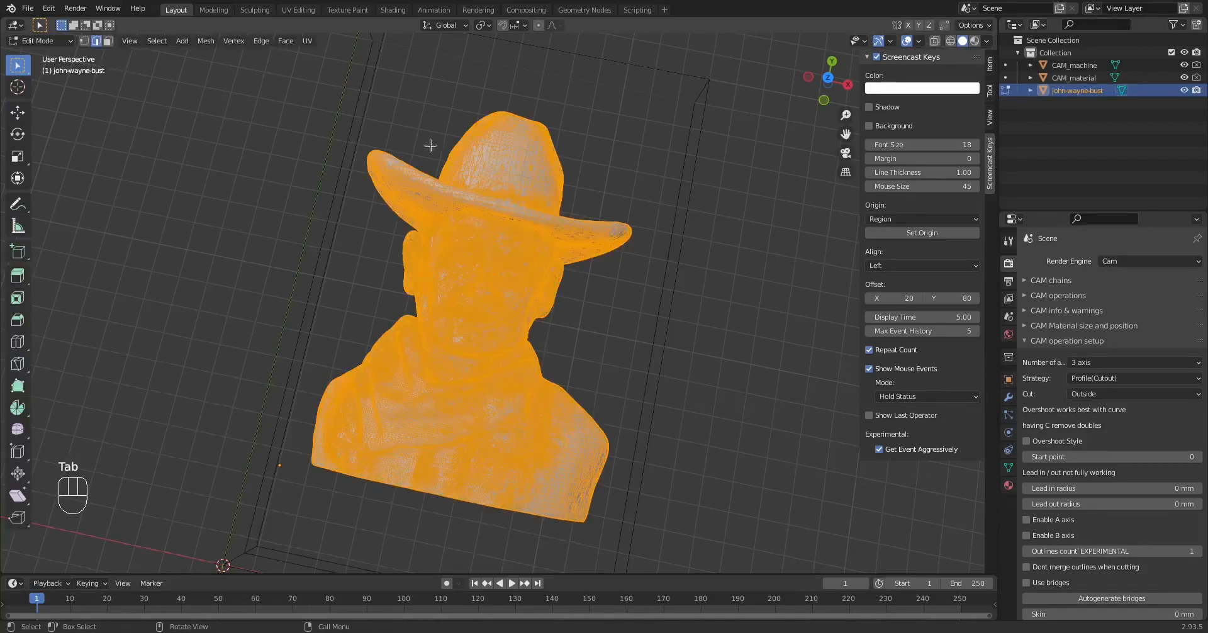
{"action": "middle_click_drag", "start_coordinate": [450, 435], "coordinate": [495, 372]}
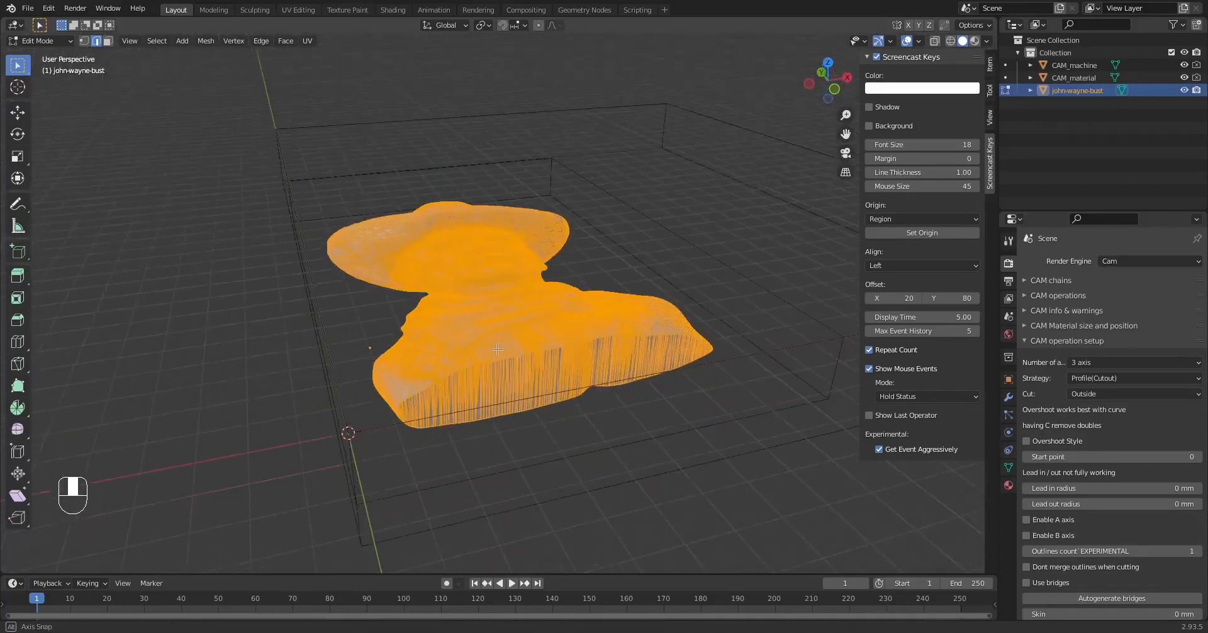
{"action": "scroll", "coordinate": [494, 373], "scroll_direction": "up", "scroll_amount": 5}
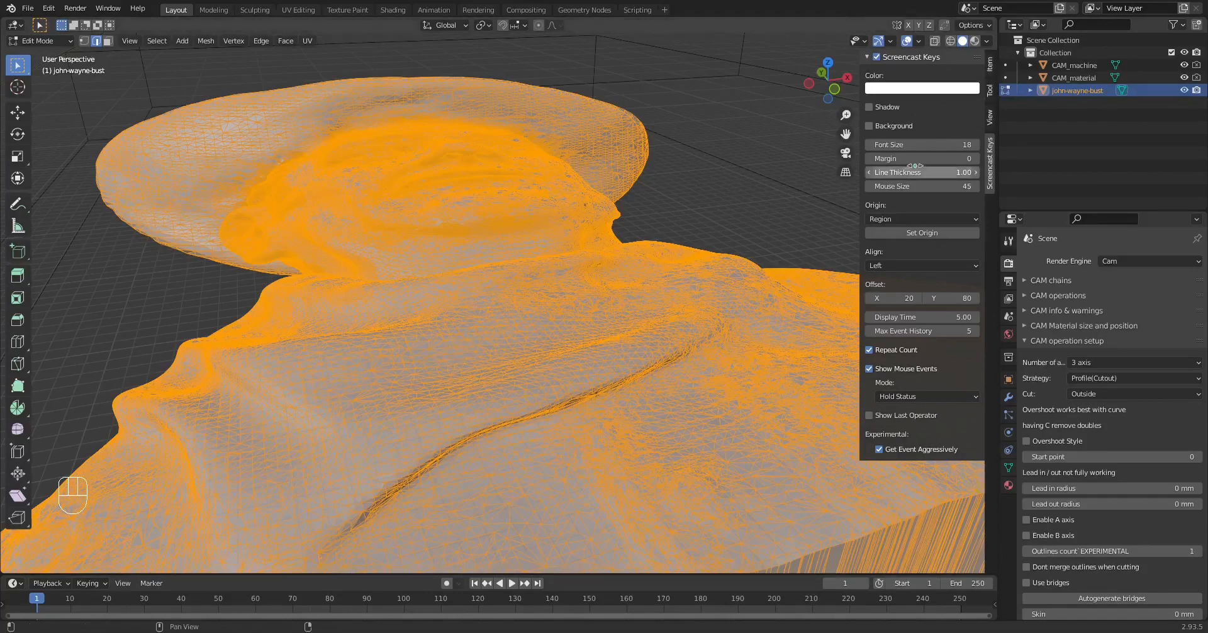
{"action": "left_click", "coordinate": [983, 26]}
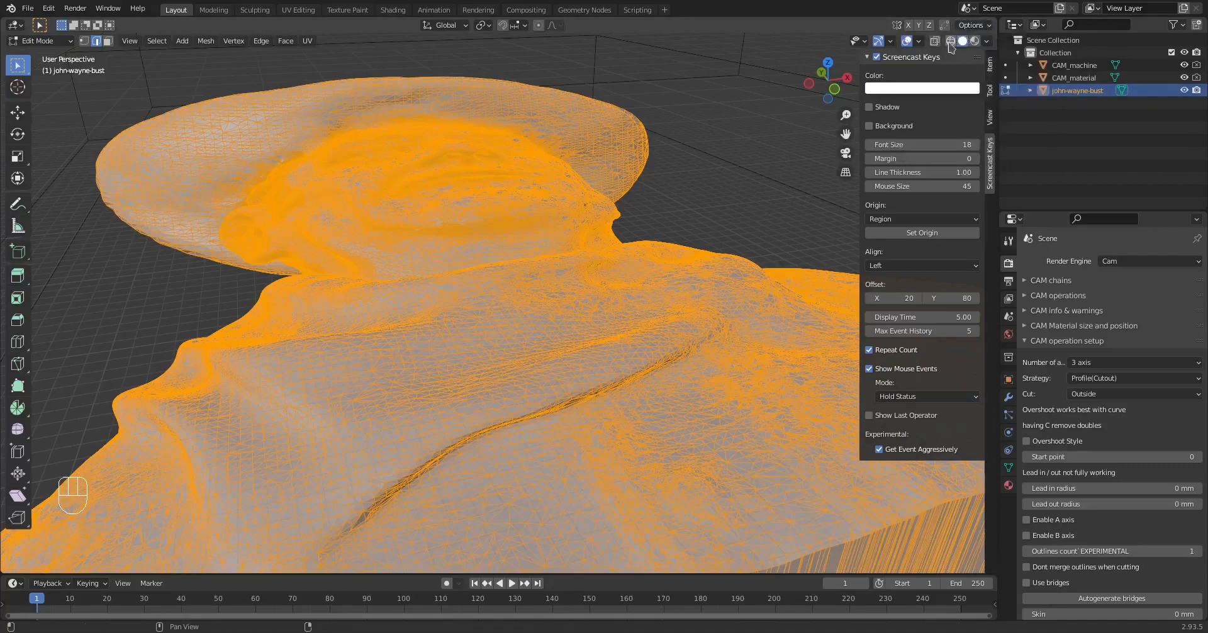
{"action": "left_click", "coordinate": [919, 42]}
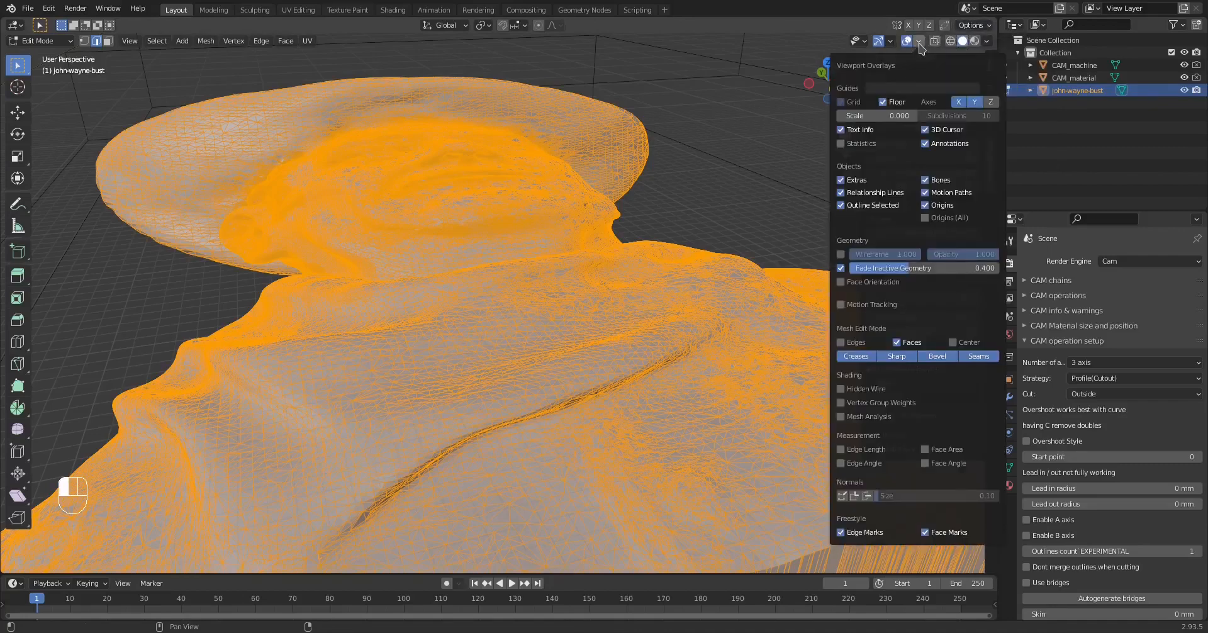
{"action": "left_click", "coordinate": [842, 144]}
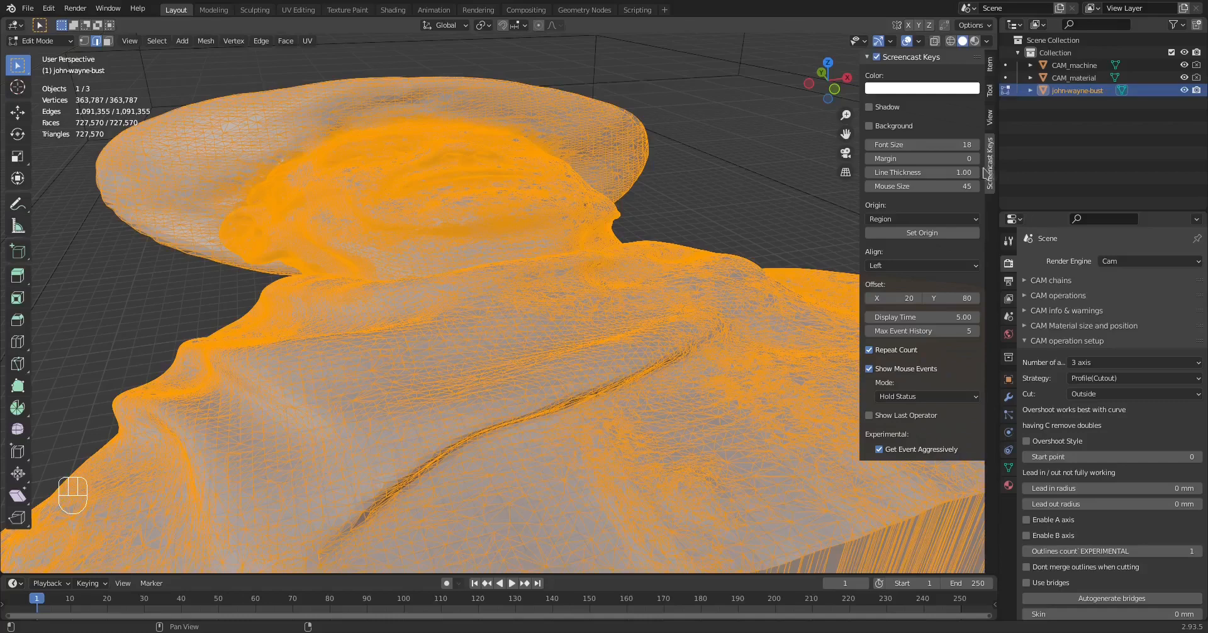
- Show the item transform properties in place of the Screencast Keys settings and return the bust to Object Mode
{"action": "left_click", "coordinate": [991, 65]}
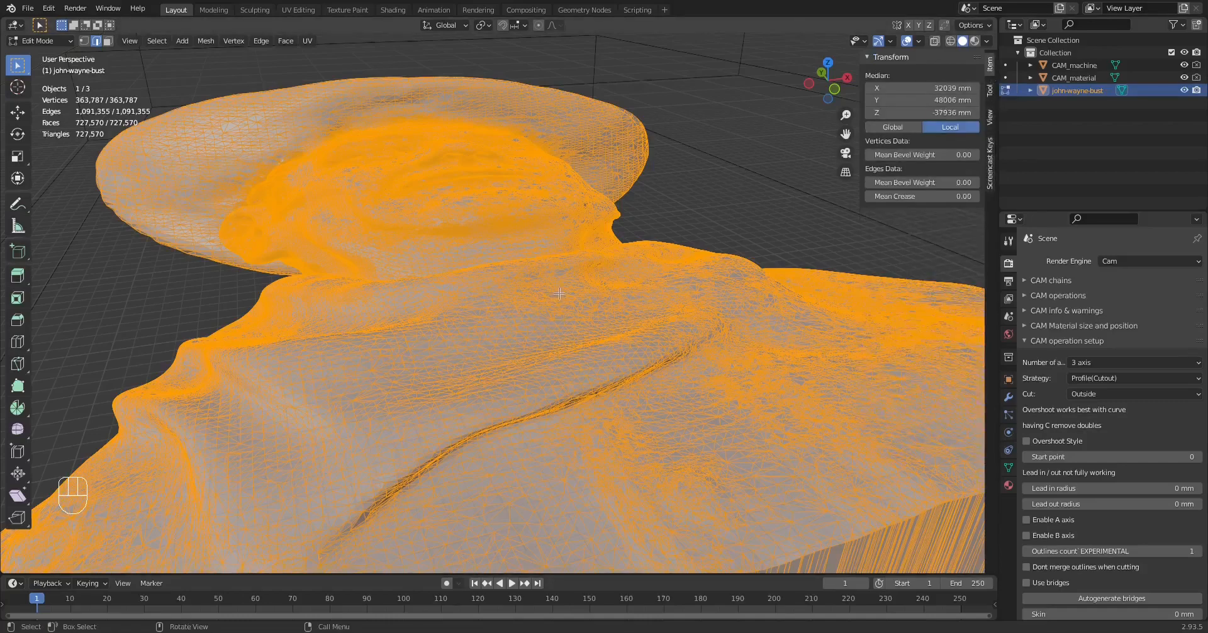
{"action": "middle_click_drag", "start_coordinate": [552, 298], "coordinate": [562, 321]}
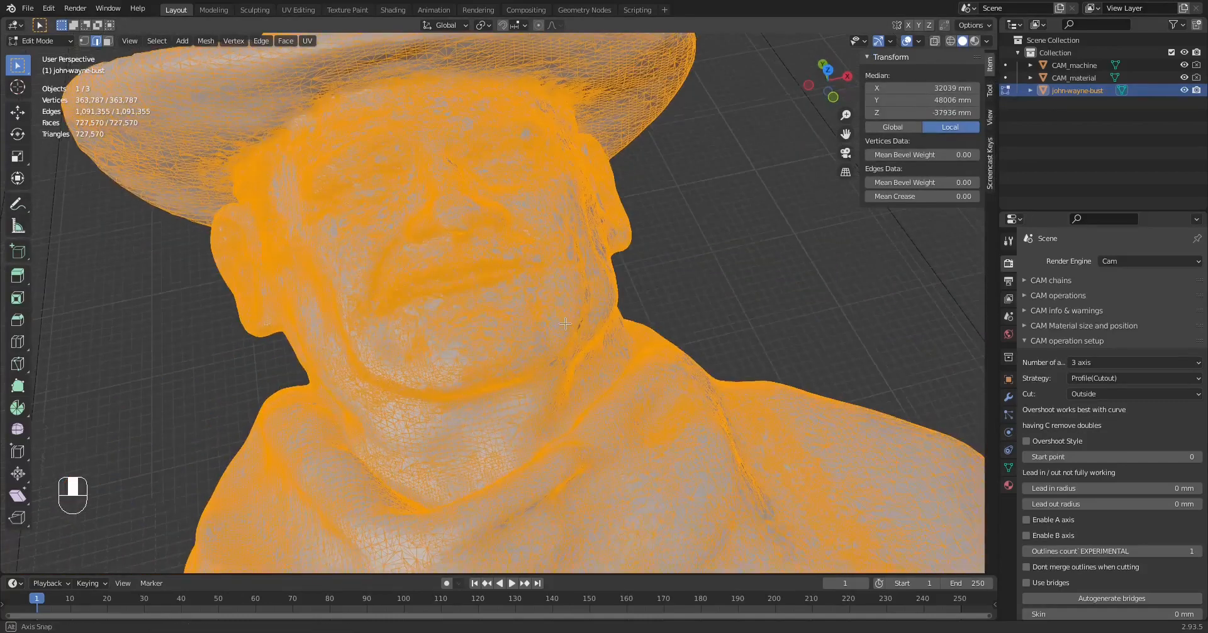
{"action": "key", "text": "Tab"}
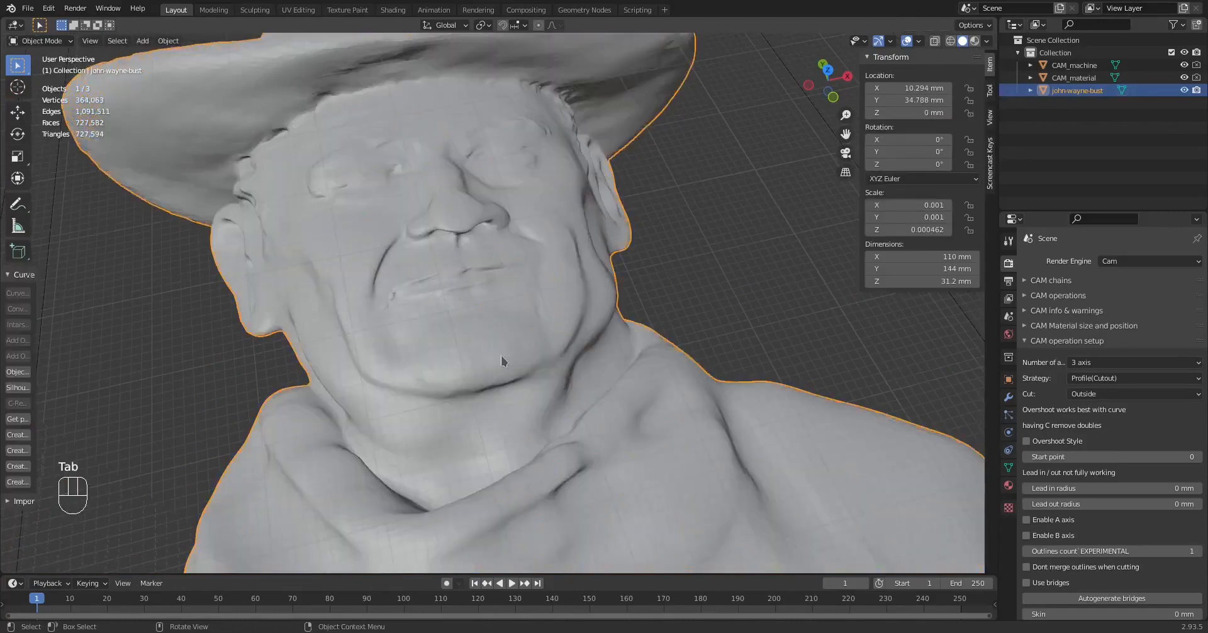
- Duplicate the bust in place and hide the original john-wayne-bust object in the viewport
{"action": "scroll", "coordinate": [501, 355], "scroll_direction": "down", "scroll_amount": 6}
{"action": "scroll", "coordinate": [517, 356], "scroll_direction": "up", "scroll_amount": 2}
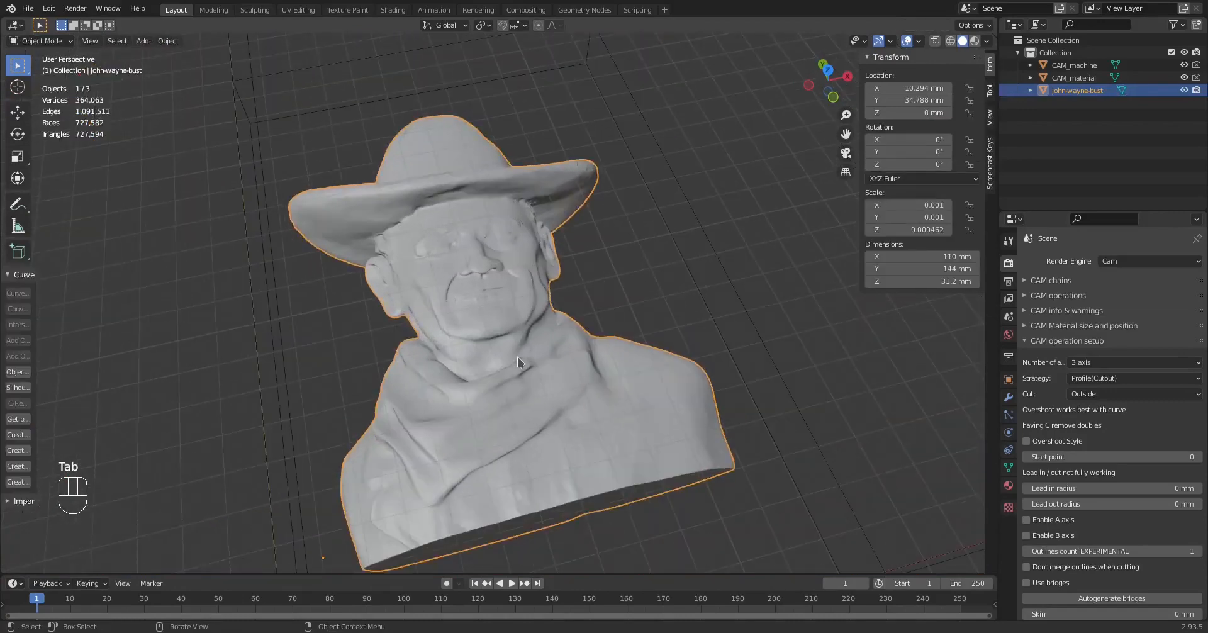
{"action": "key", "text": "shift+d"}
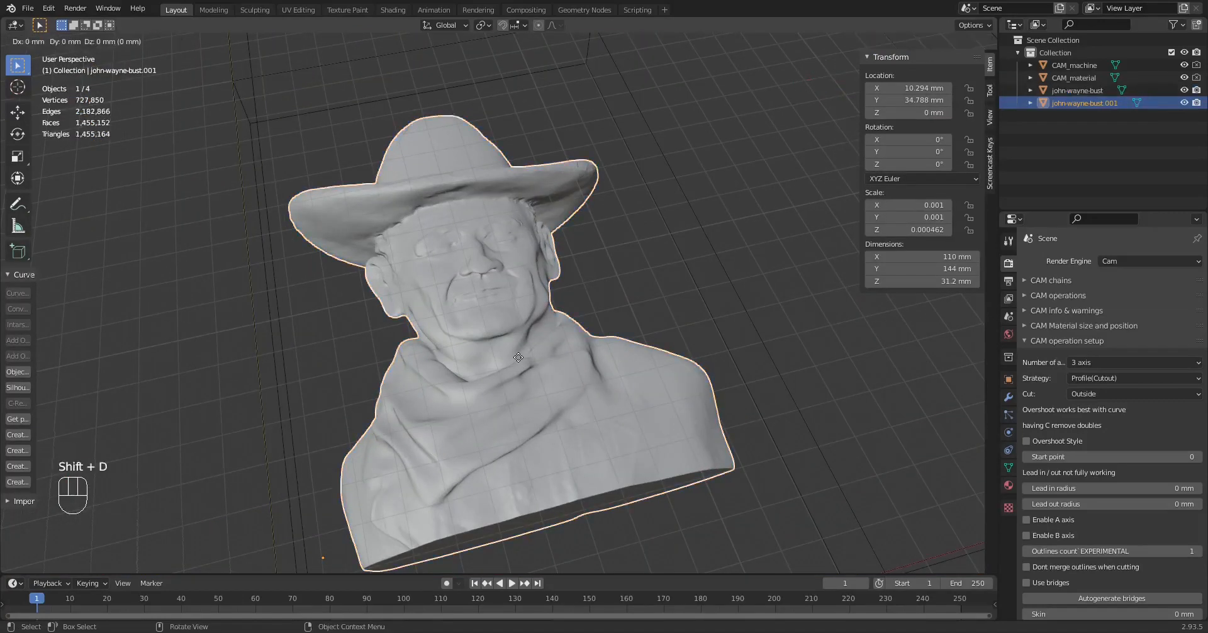
{"action": "key", "text": "KP_Enter"}
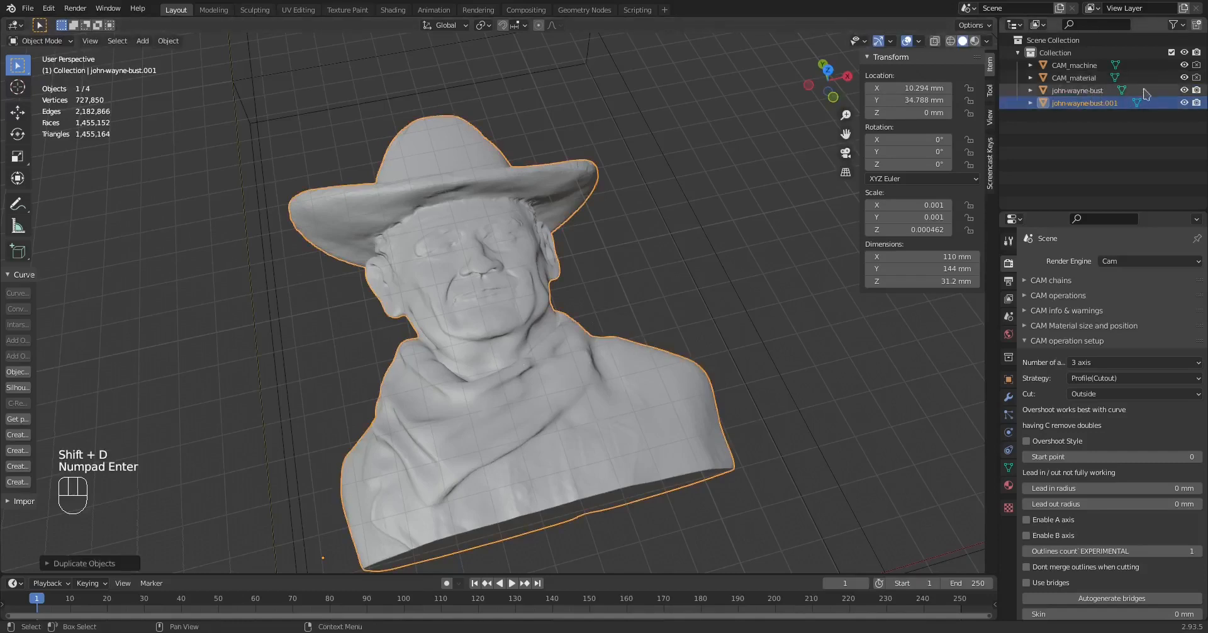
{"action": "left_click", "coordinate": [1184, 90]}
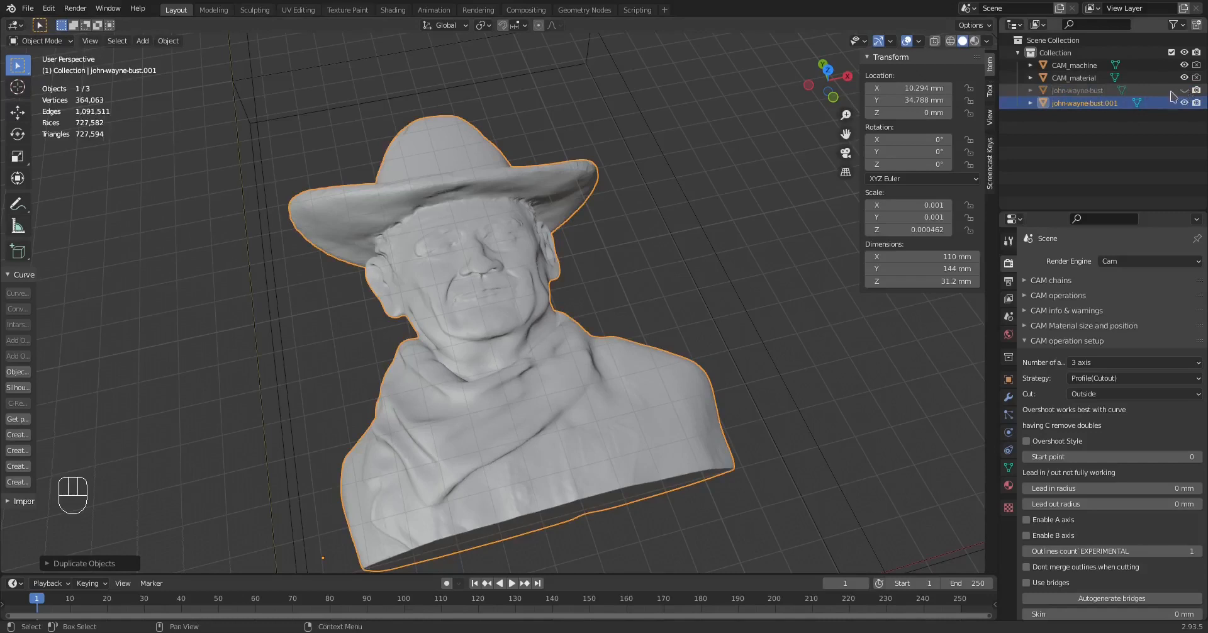
- Rename the duplicated bust as john-wayne-bust.decimated
{"action": "left_click", "coordinate": [1097, 102]}
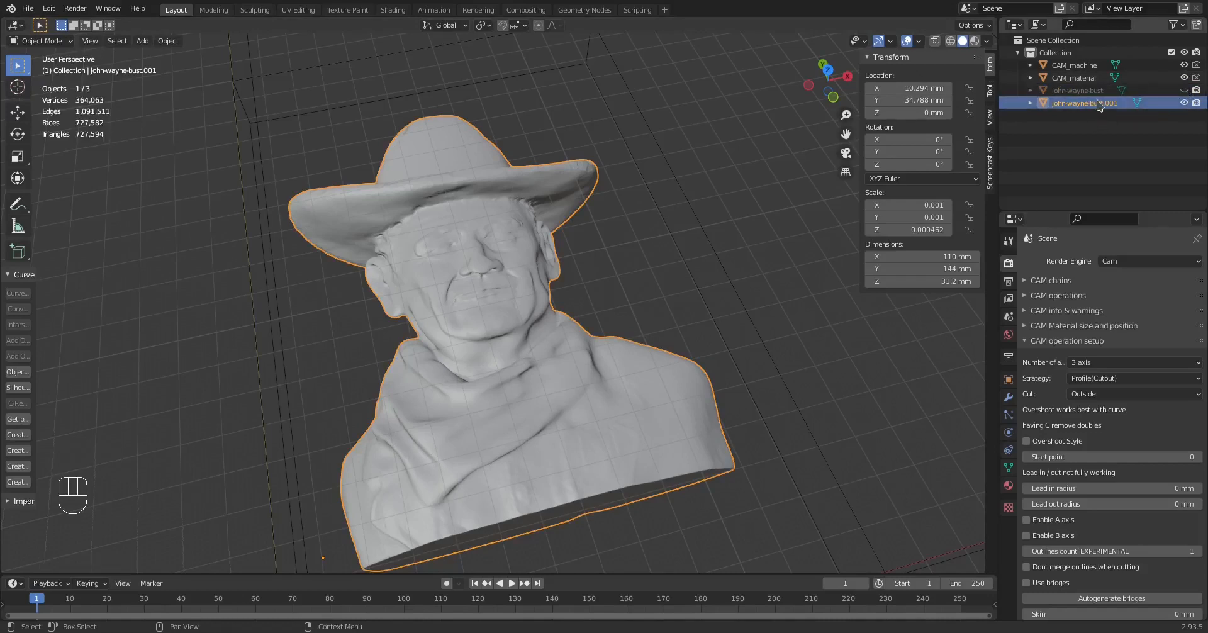
{"action": "key", "text": "F2"}
{"action": "key", "text": "Right"}
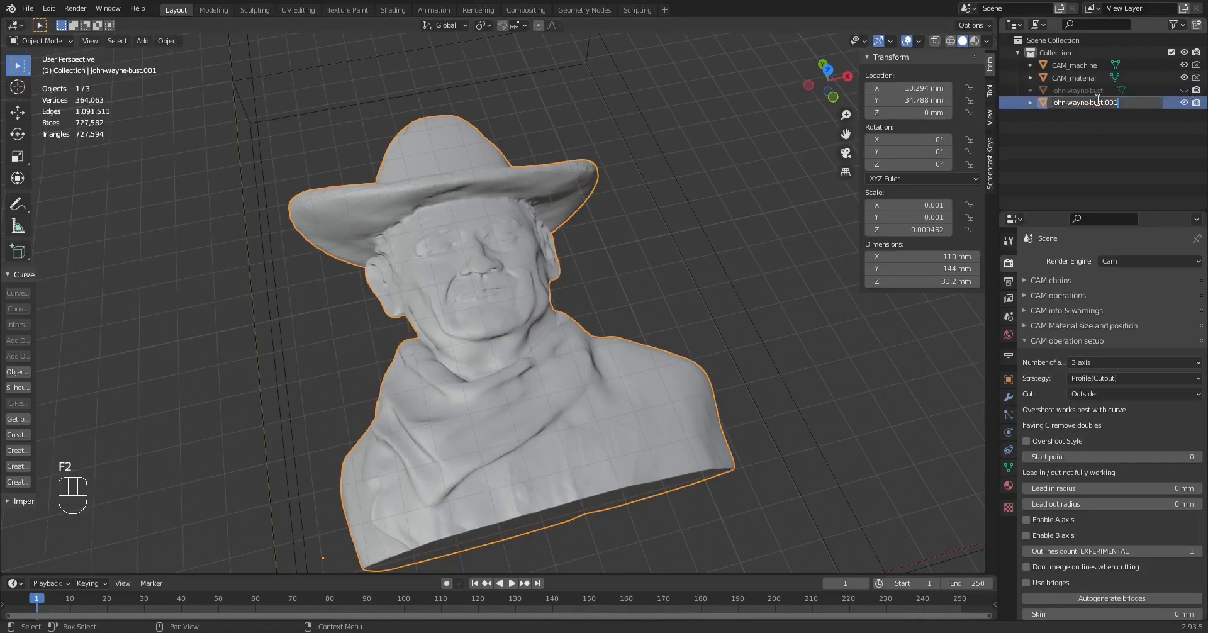
{"action": "key", "text": "BackSpace"}
{"action": "key", "text": "BackSpace"}
{"action": "type", "text": "decima"}
{"action": "key", "text": "Return"}
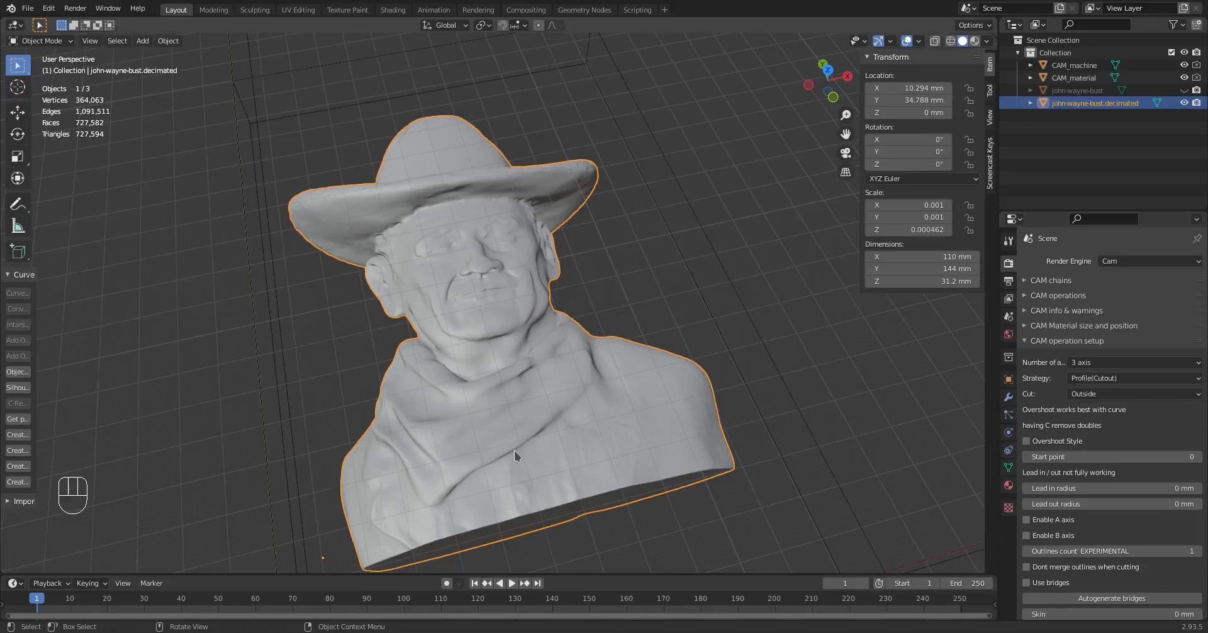
- Decimate the geometry of john-wayne-bust.decimated in Edit Mode with a ratio of 0.25 and return to Object Mode
{"action": "key", "text": "Tab"}
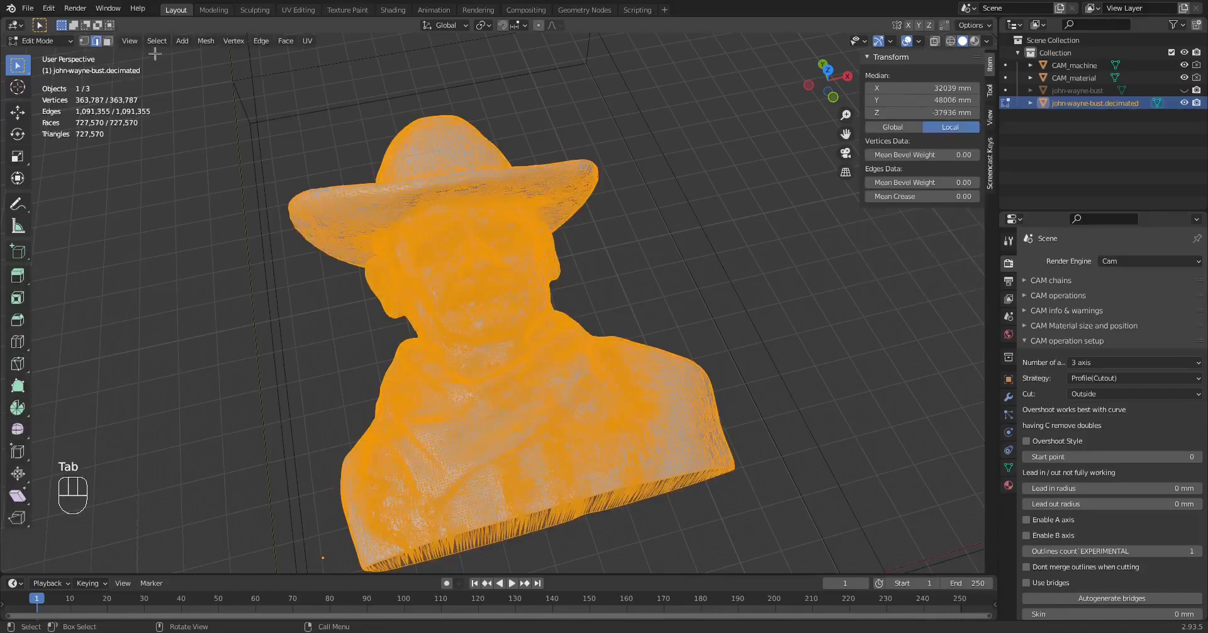
{"action": "left_click", "coordinate": [206, 41]}
{"action": "mouse_move", "coordinate": [233, 316]}
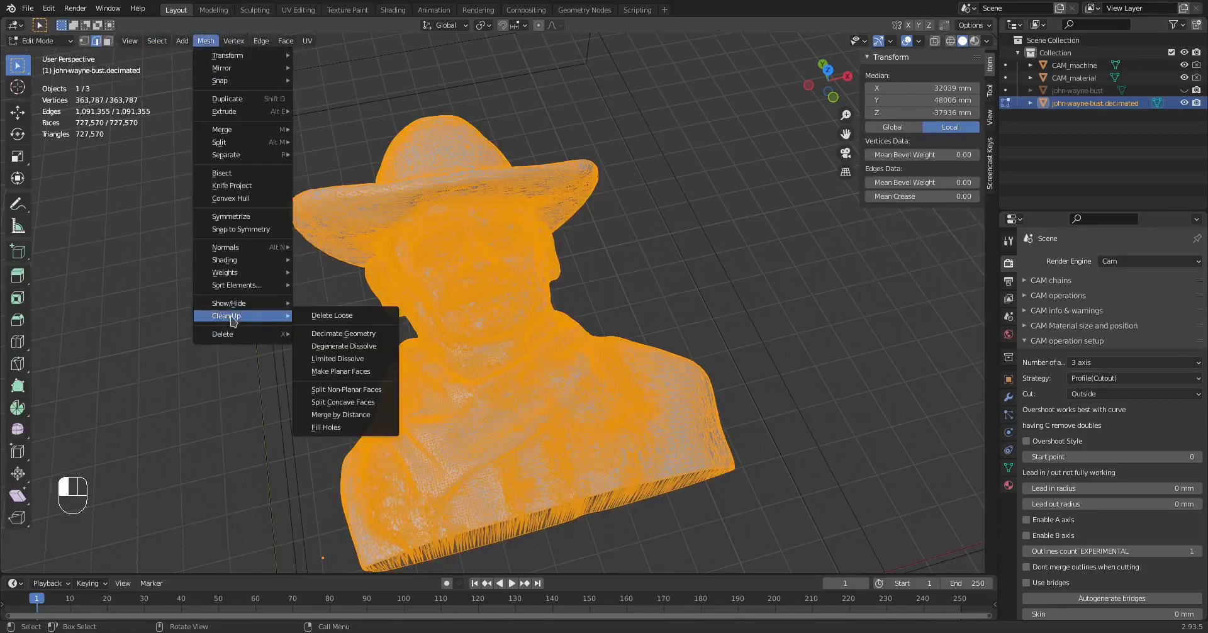
{"action": "left_click", "coordinate": [372, 334]}
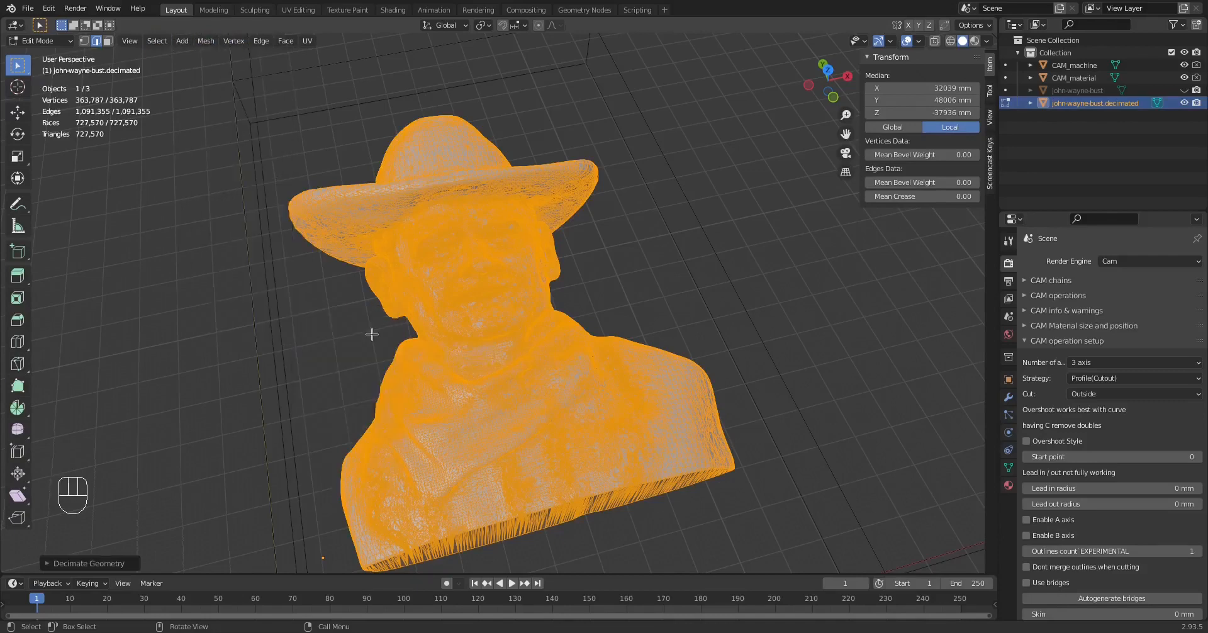
{"action": "left_click", "coordinate": [47, 563]}
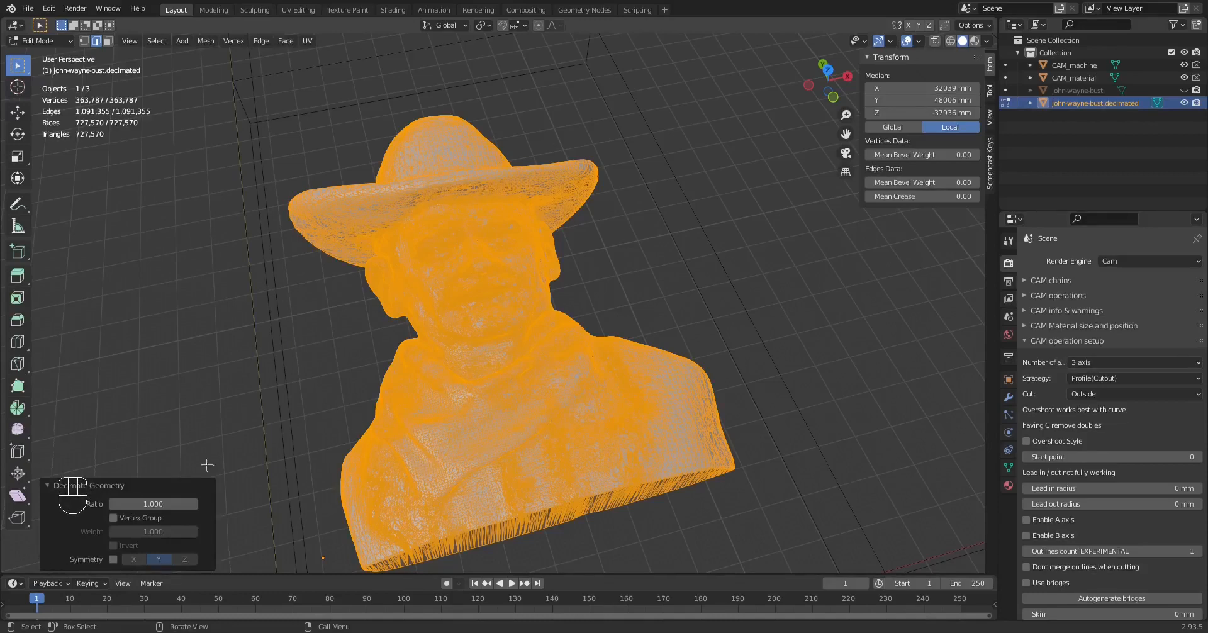
{"action": "left_click", "coordinate": [152, 507]}
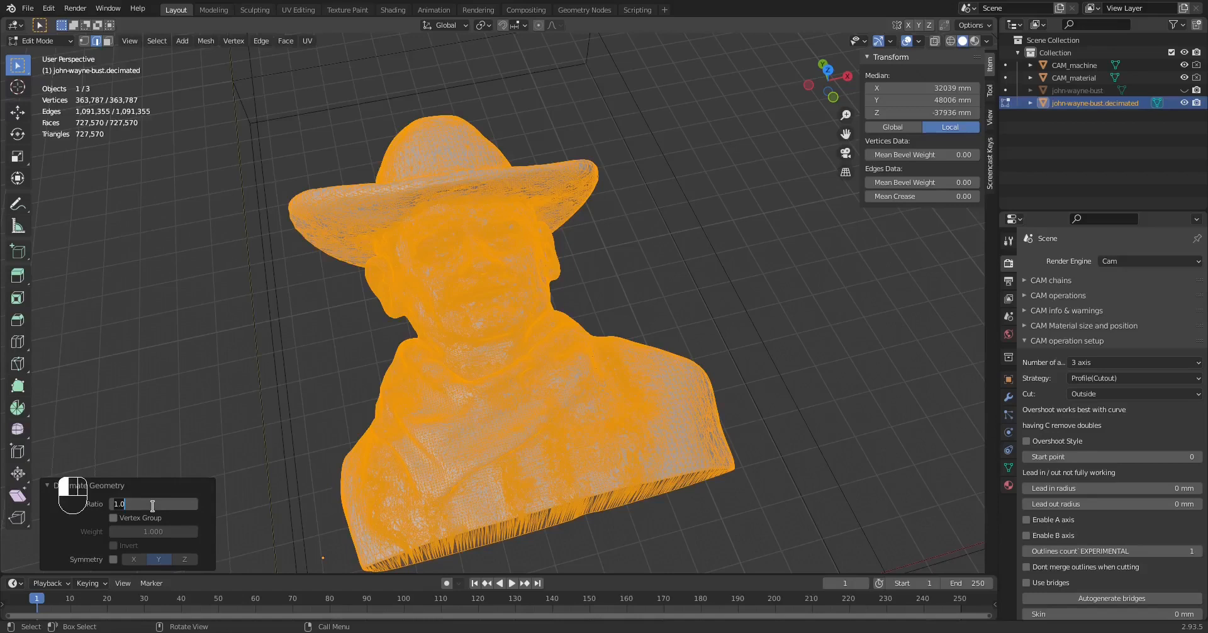
{"action": "type", "text": ".25"}
{"action": "key", "text": "Return"}
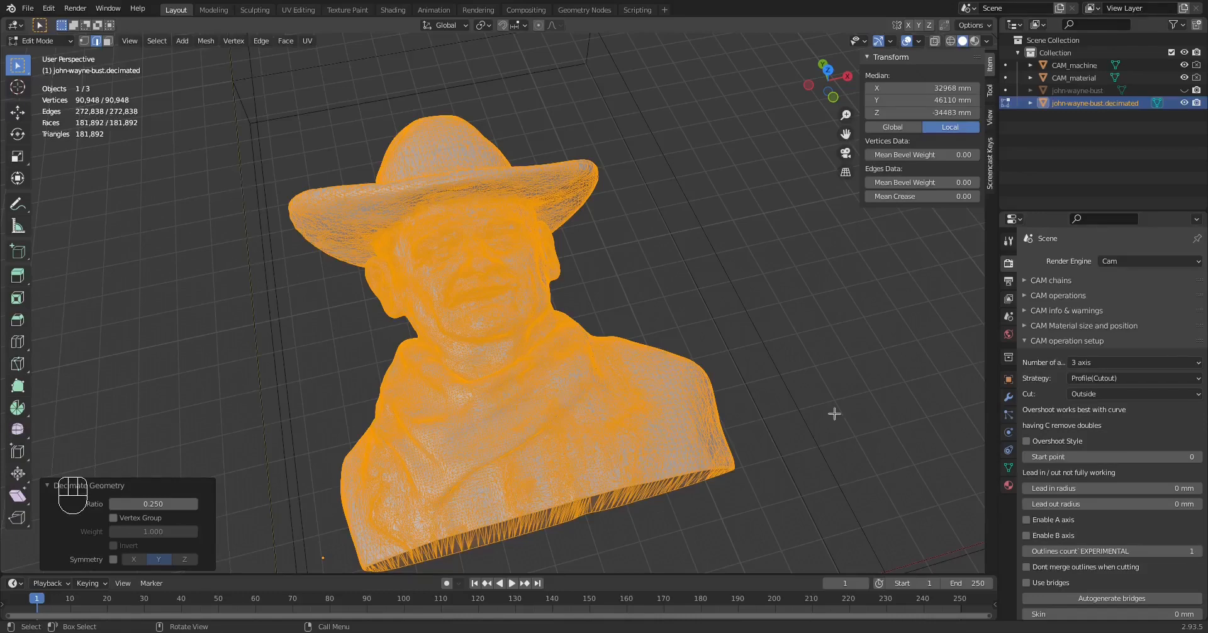
{"action": "key", "text": "Tab"}
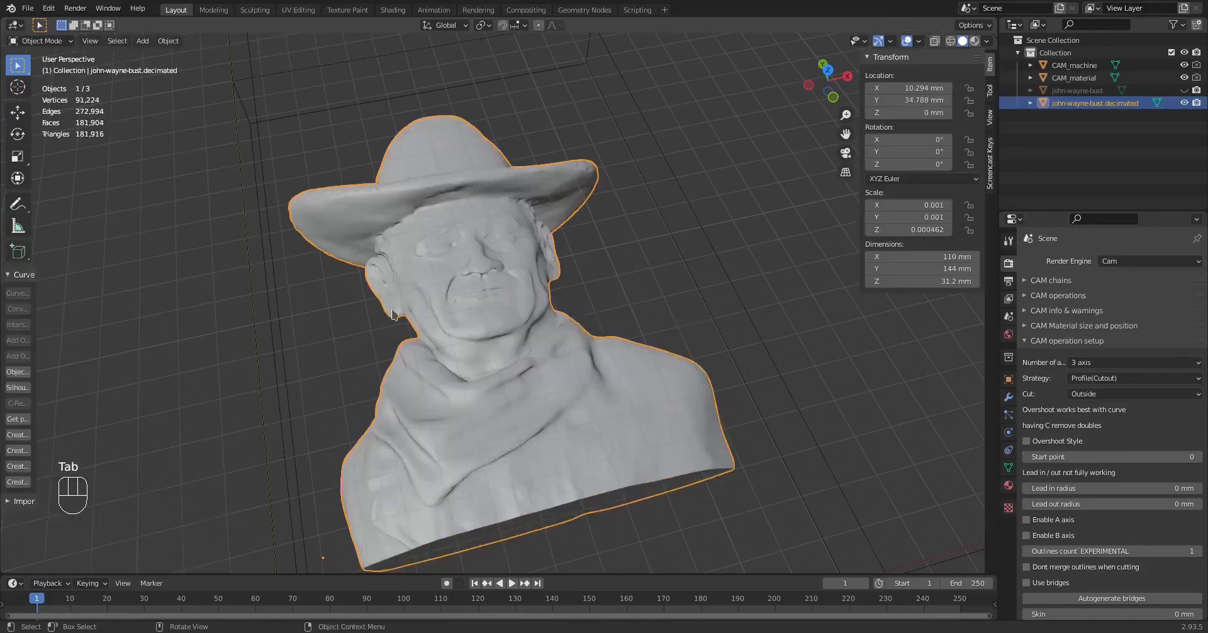
- Check the decimated bust's surface up close, widen the tool shelf to show full tool names, and create the bust's object silhouette curve
{"action": "scroll", "coordinate": [469, 303], "scroll_direction": "up", "scroll_amount": 5}
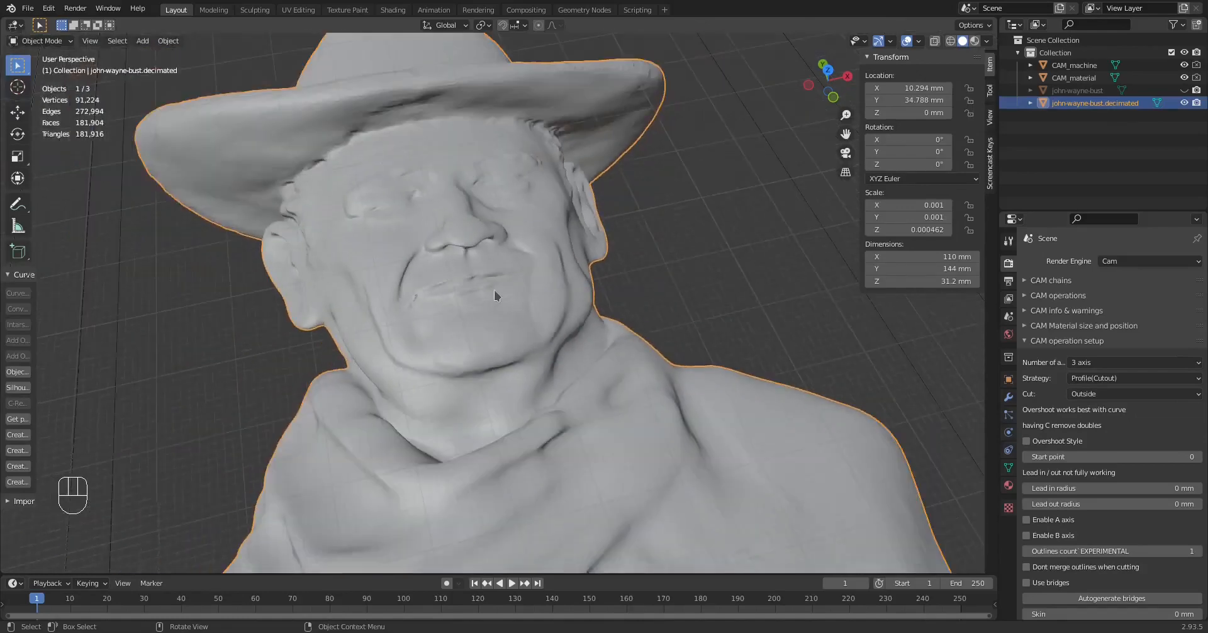
{"action": "middle_click_drag", "start_coordinate": [493, 289], "coordinate": [475, 269]}
{"action": "middle_click_drag", "start_coordinate": [478, 220], "coordinate": [481, 288]}
{"action": "scroll", "coordinate": [478, 288], "scroll_direction": "down", "scroll_amount": 4}
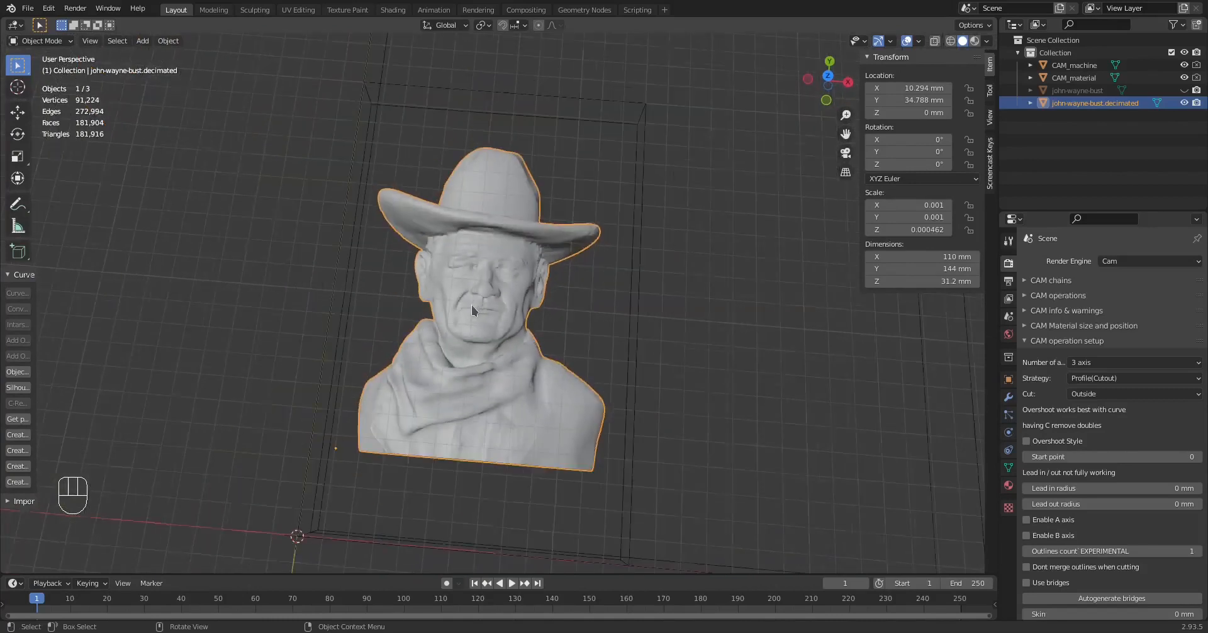
{"action": "left_click", "coordinate": [487, 358]}
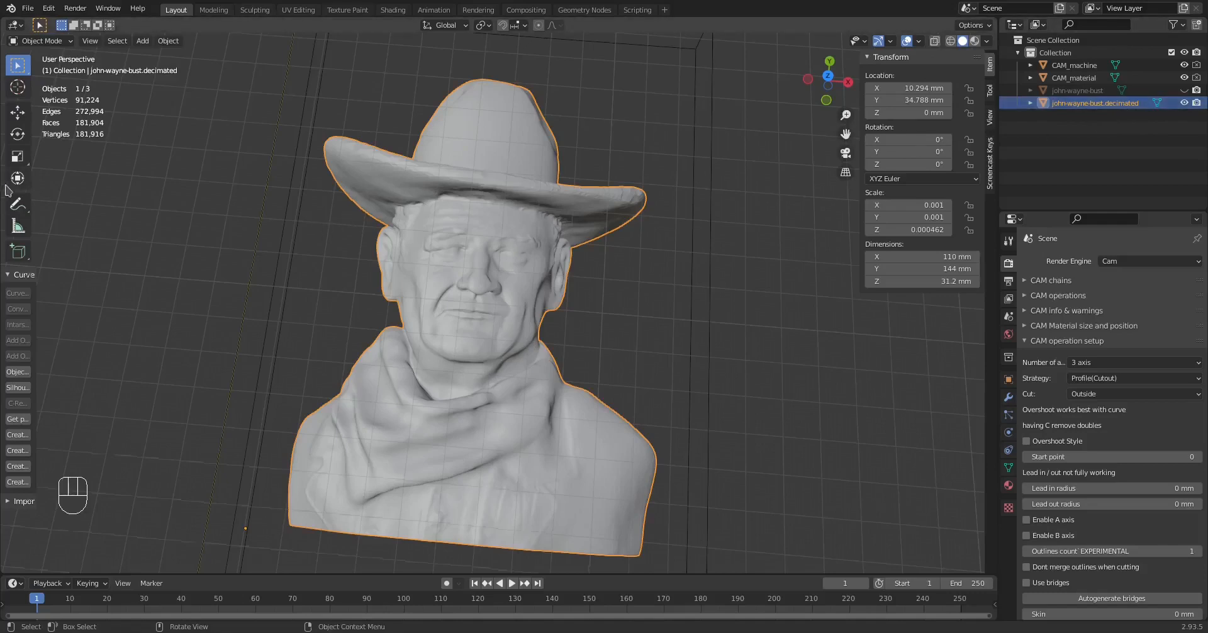
{"action": "left_click_drag", "start_coordinate": [36, 297], "coordinate": [125, 349]}
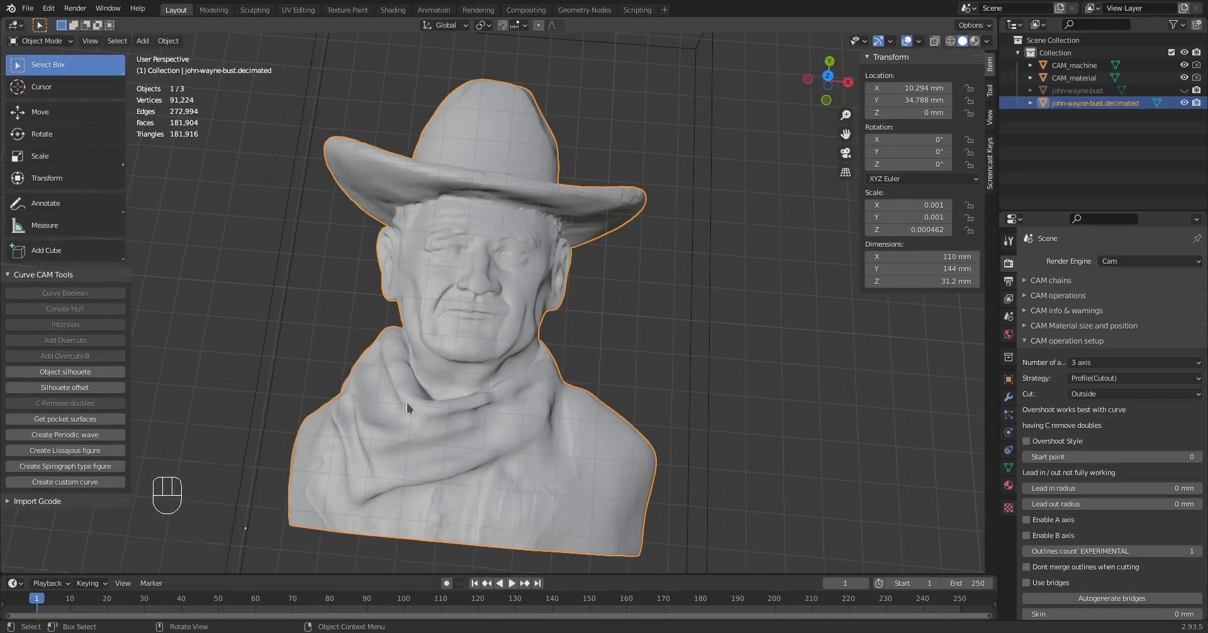
{"action": "left_click", "coordinate": [71, 375]}
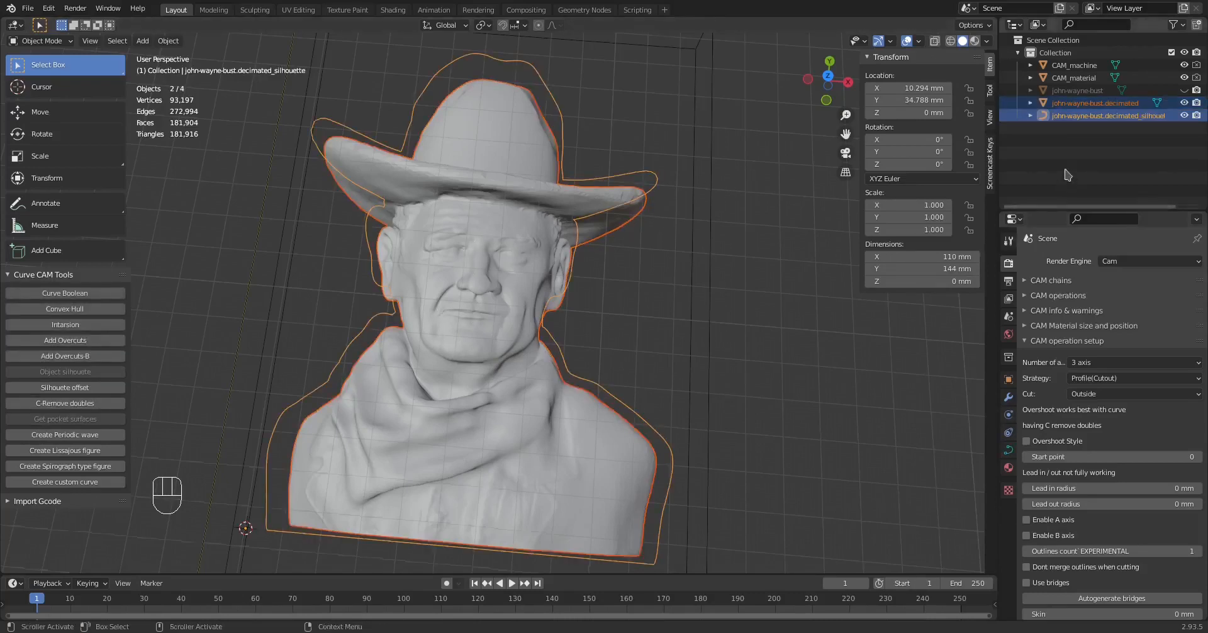
- Delete the john-wayne-bust.decimated mesh, keeping its silhouette curve
{"action": "left_click", "coordinate": [1098, 103]}
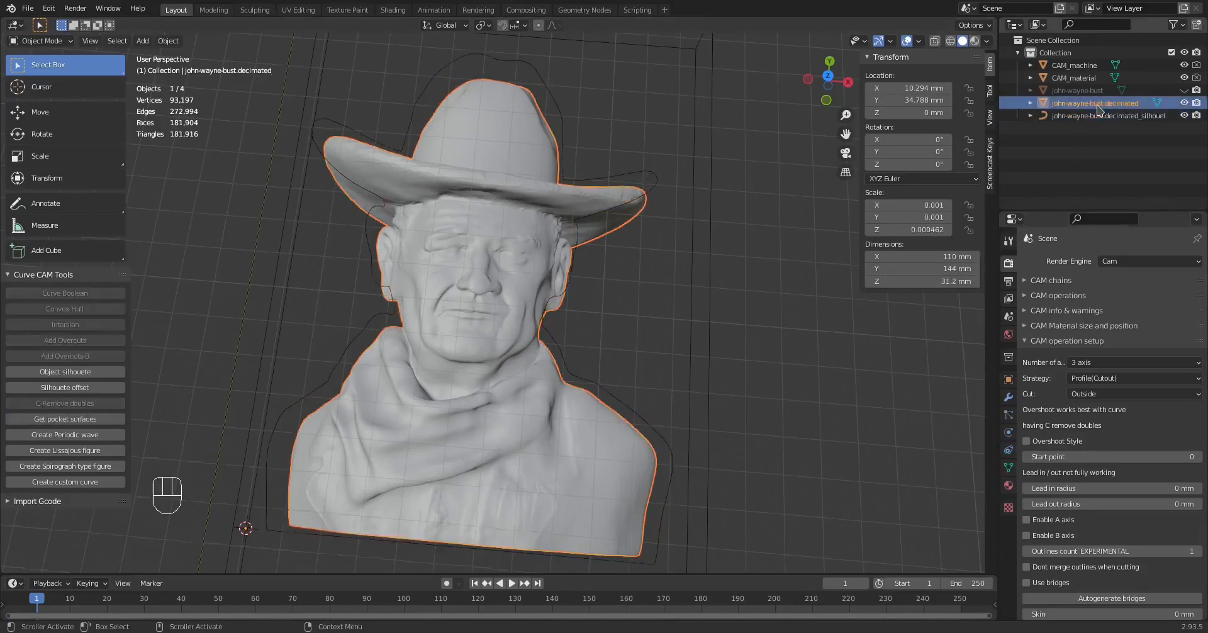
{"action": "key", "text": "x"}
{"action": "left_click", "coordinate": [459, 309]}
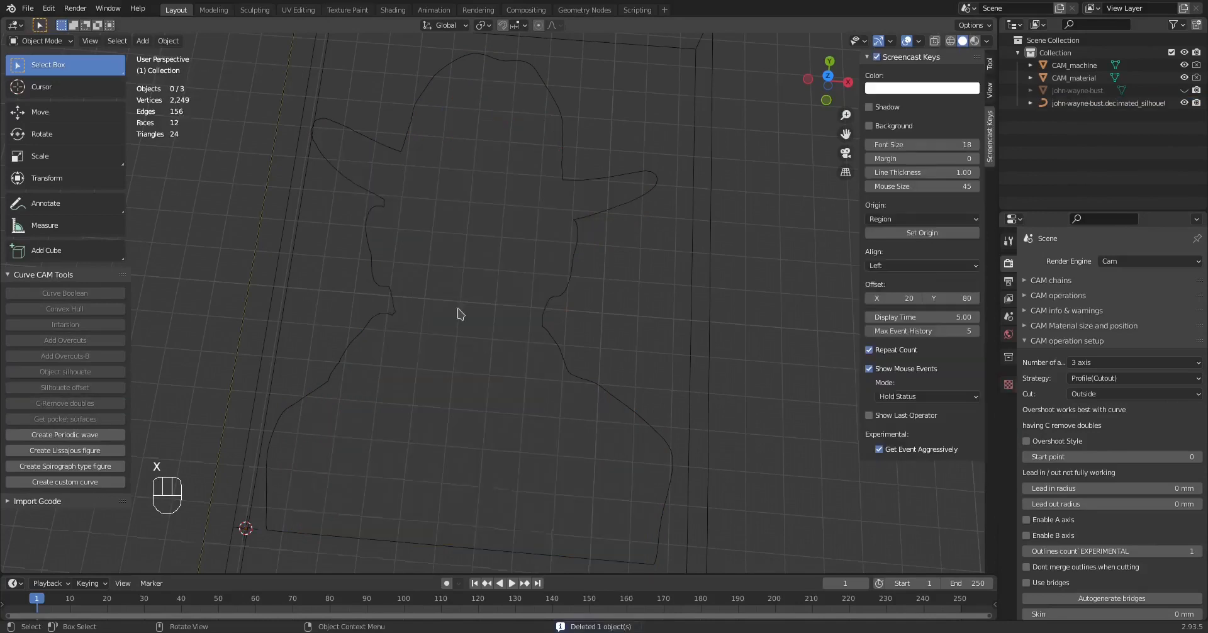
- Create a 3 mm silhouette offset around the bust's silhouette curve in top view and compare the two outlines
{"action": "left_click", "coordinate": [1110, 105]}
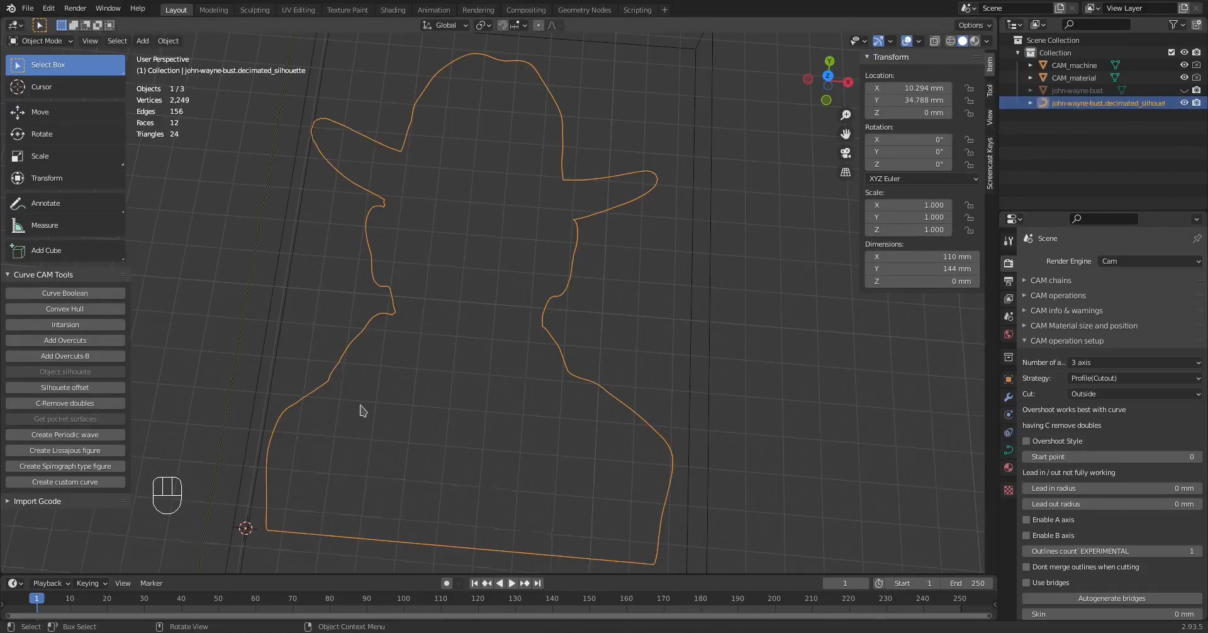
{"action": "key", "text": "KP_7"}
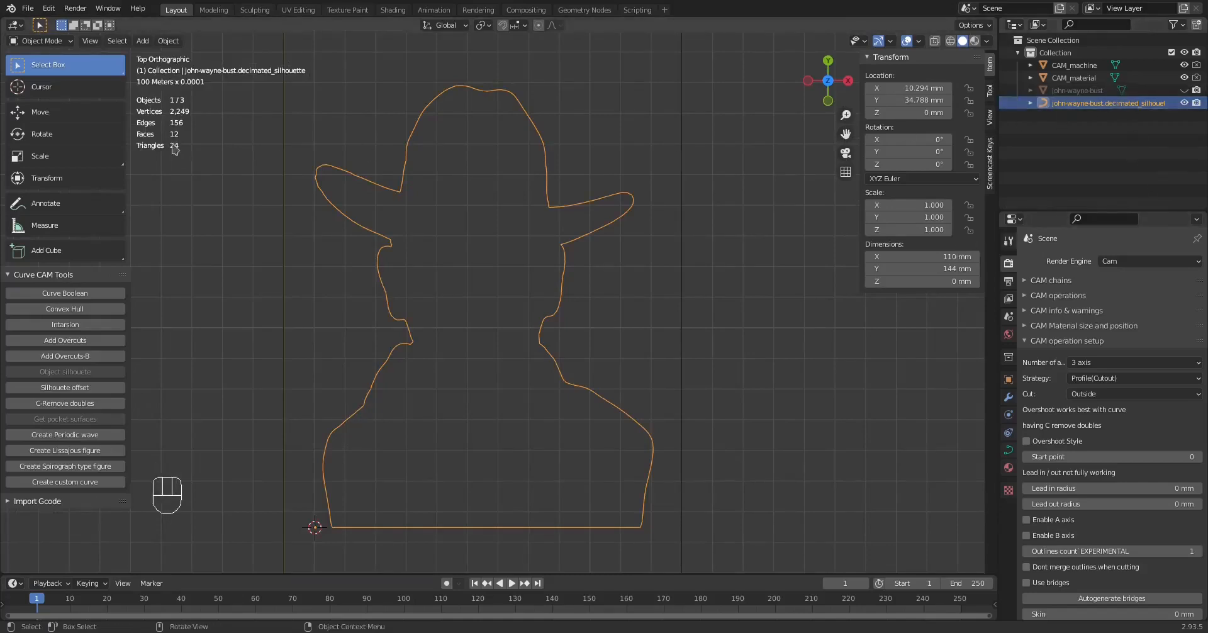
{"action": "left_click", "coordinate": [90, 388]}
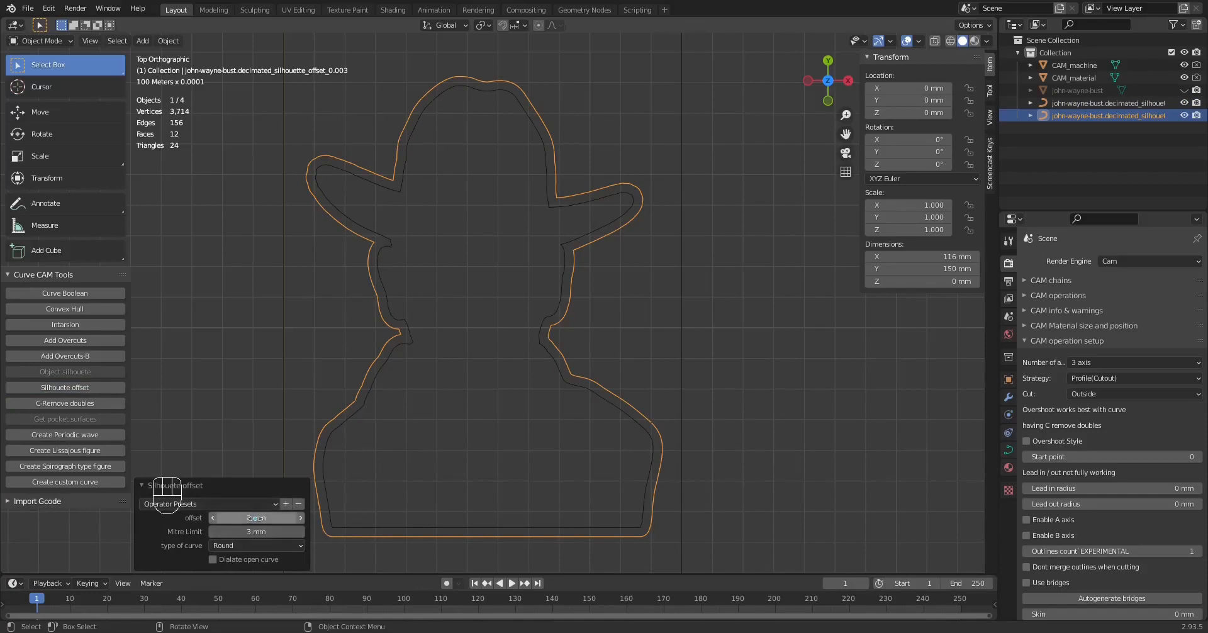
{"action": "left_click", "coordinate": [323, 460]}
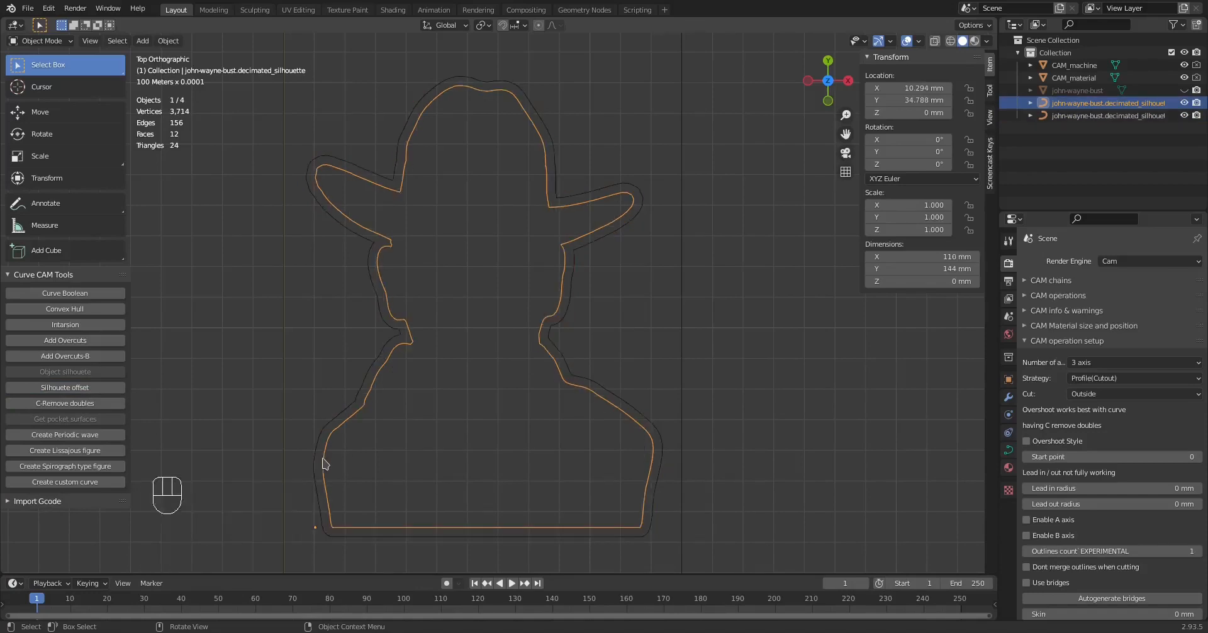
{"action": "left_click", "coordinate": [317, 463]}
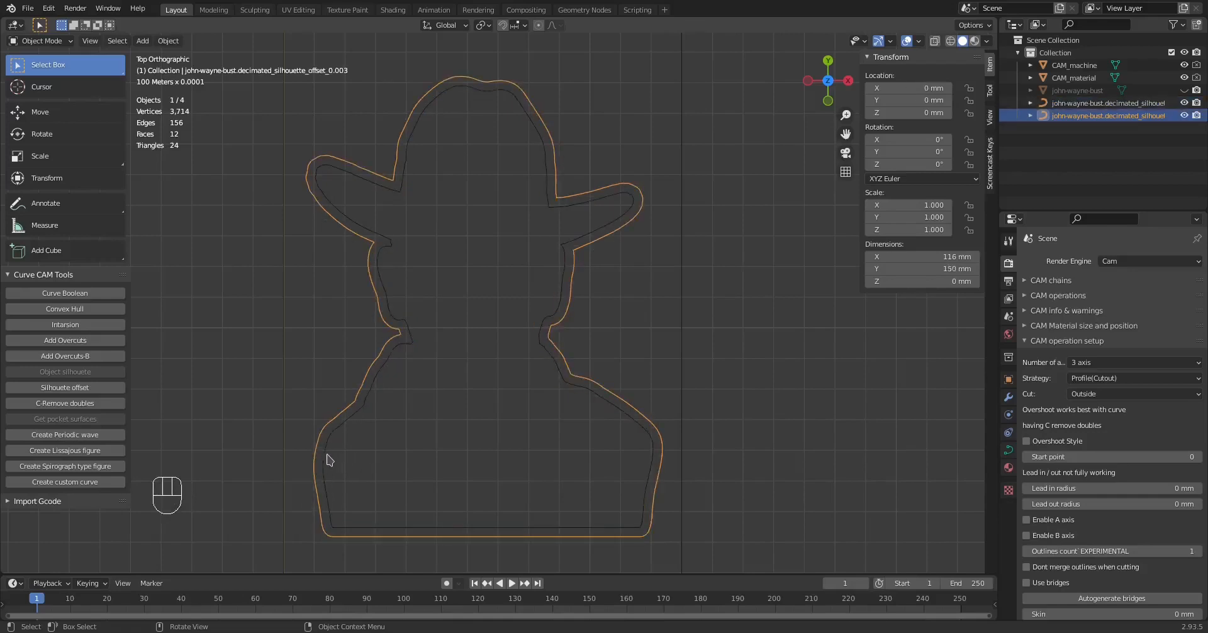
{"action": "left_click", "coordinate": [323, 463]}
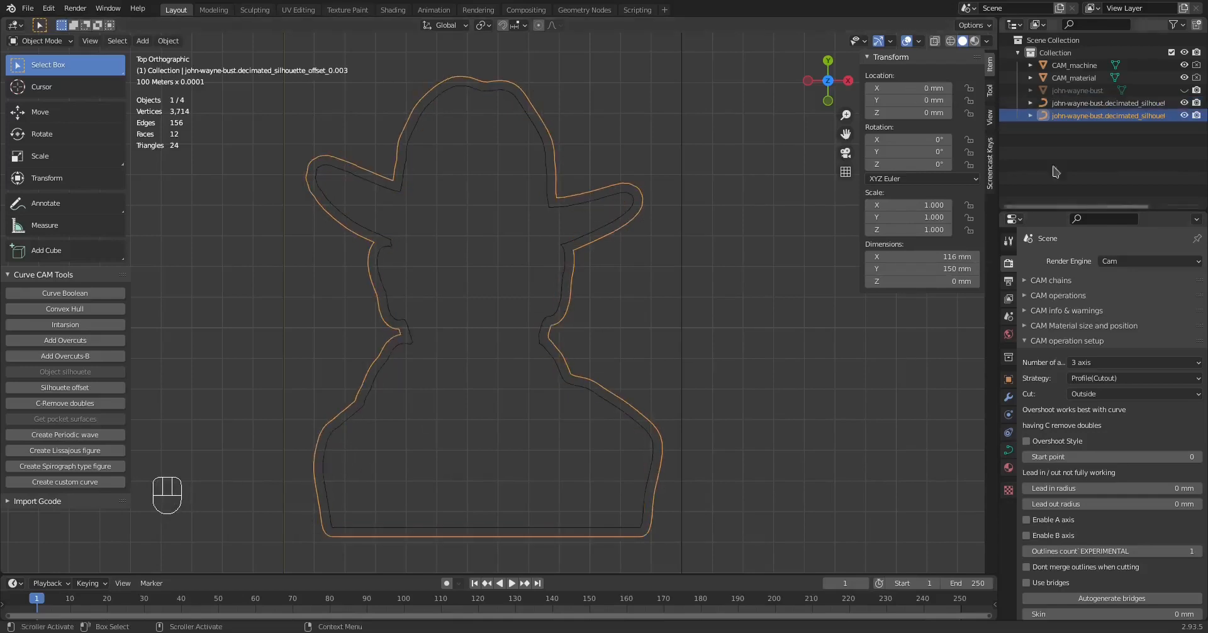
- Rename the offset silhouette curve as sil_offset3mm
{"action": "left_click", "coordinate": [1107, 119]}
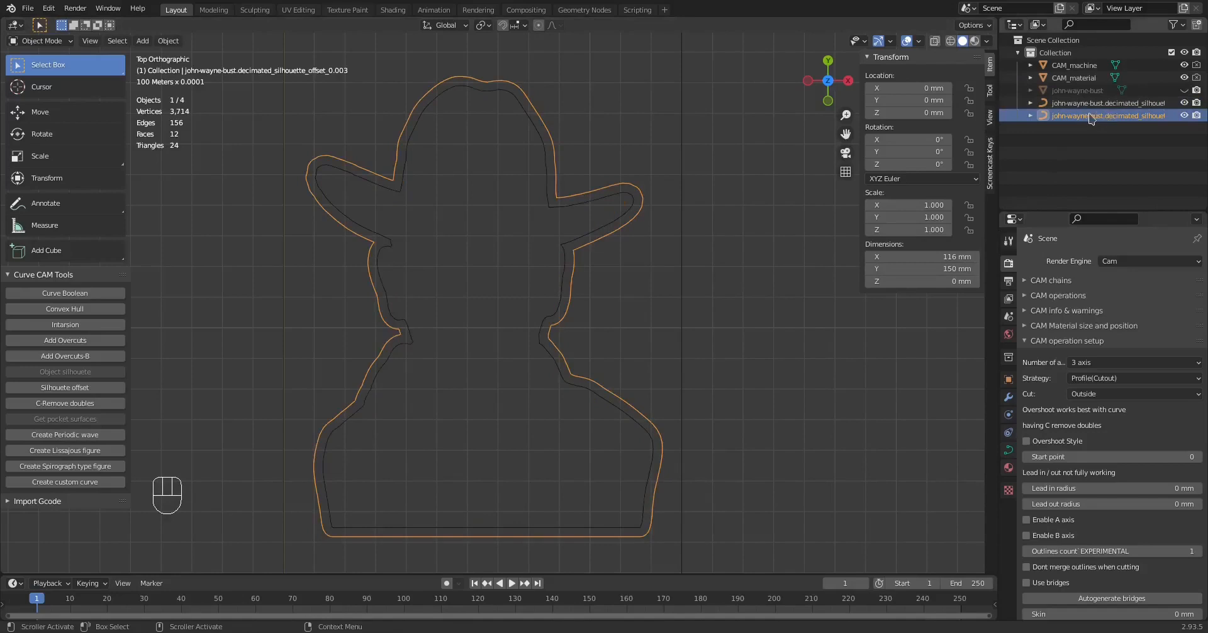
{"action": "key", "text": "F2"}
{"action": "type", "text": "sil"}
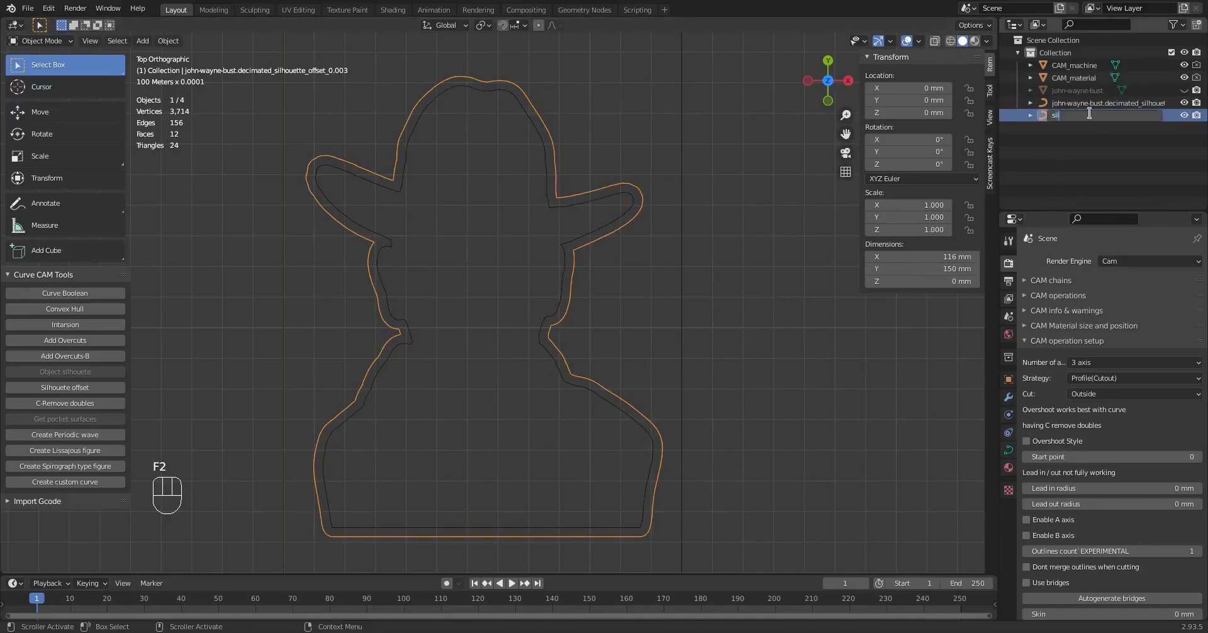
{"action": "type", "text": "_offset"}
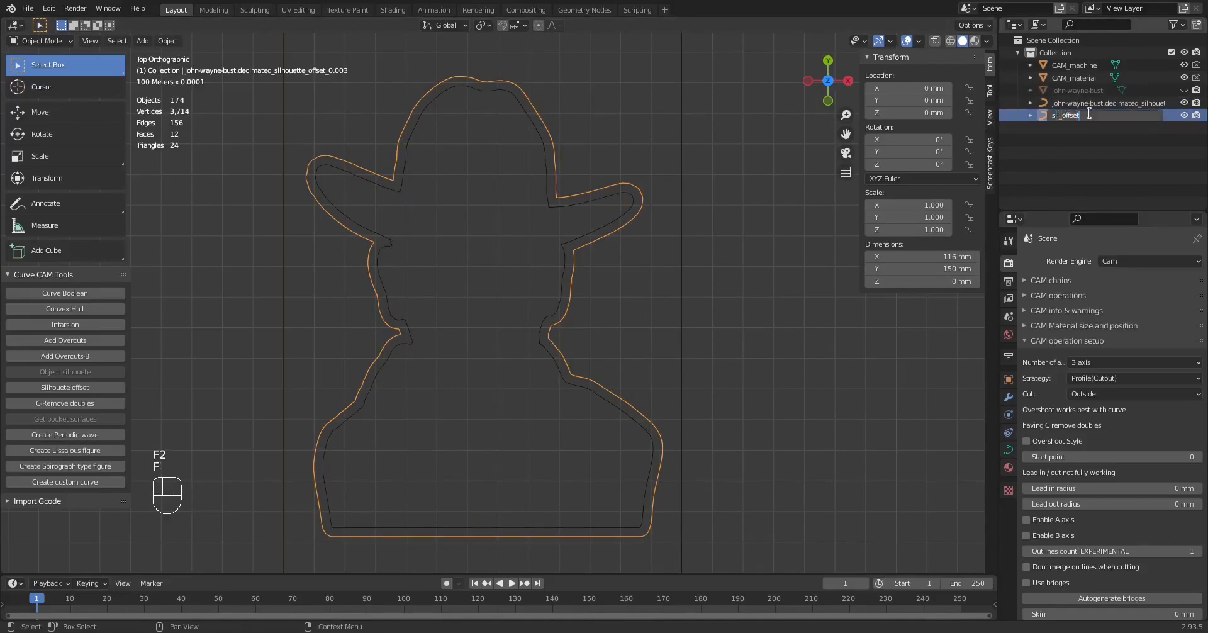
{"action": "type", "text": "3mm"}
{"action": "key", "text": "Return"}
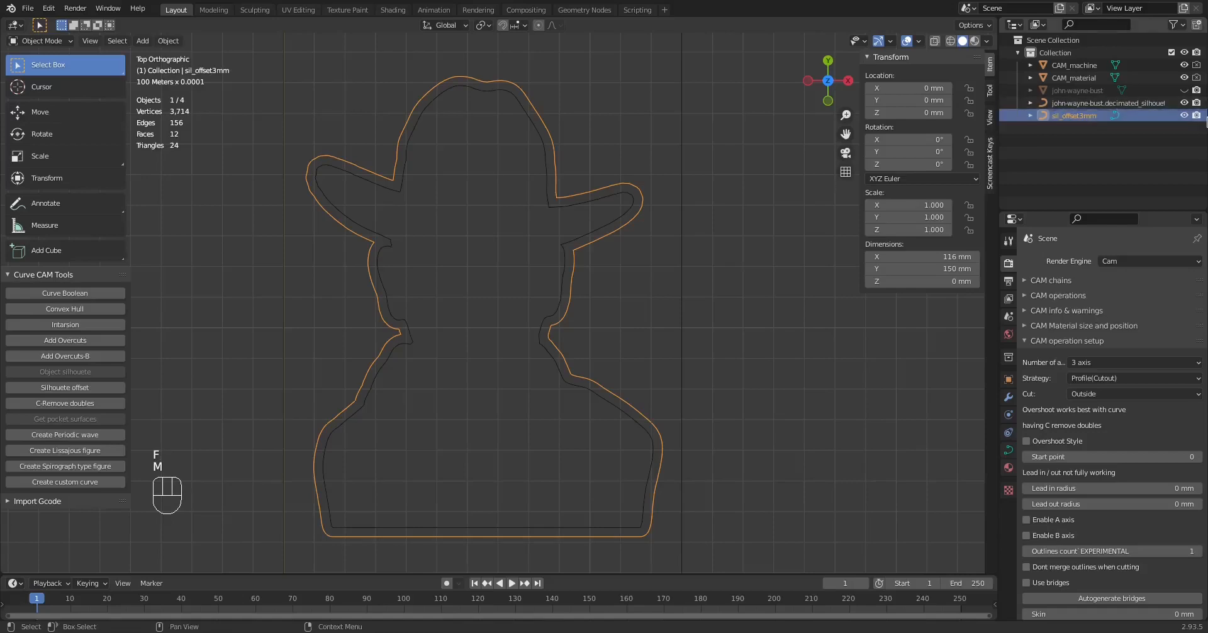
- Hide the sil_offset3mm curve and make the original john-wayne-bust object visible again
{"action": "left_click", "coordinate": [1184, 115]}
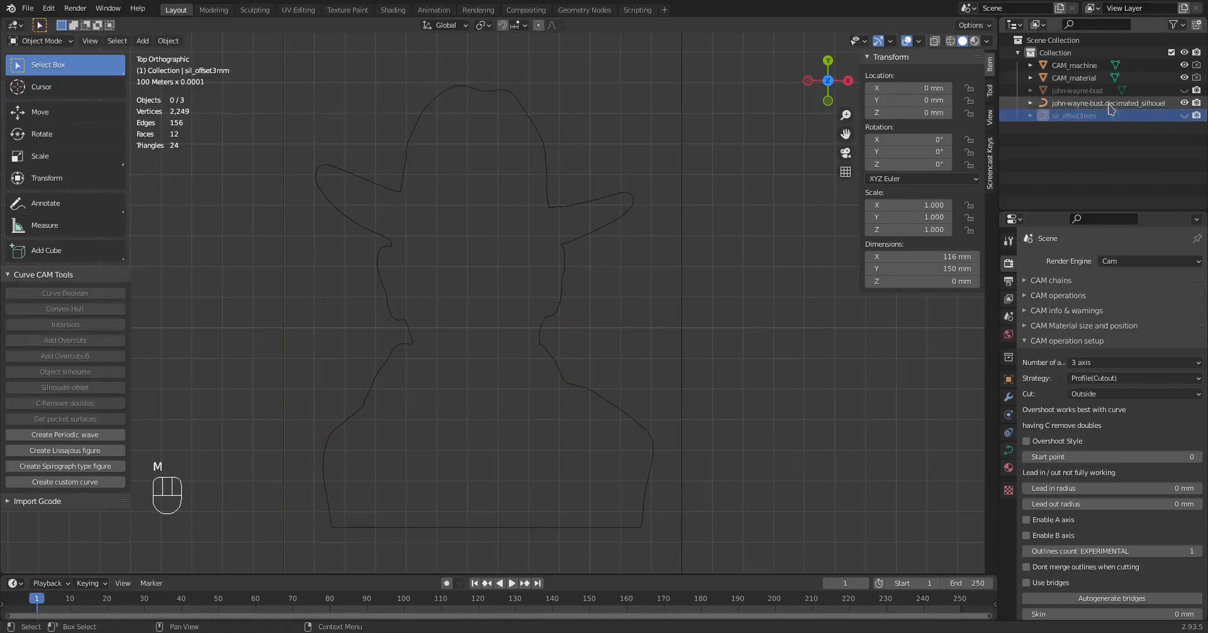
{"action": "left_click", "coordinate": [1185, 90]}
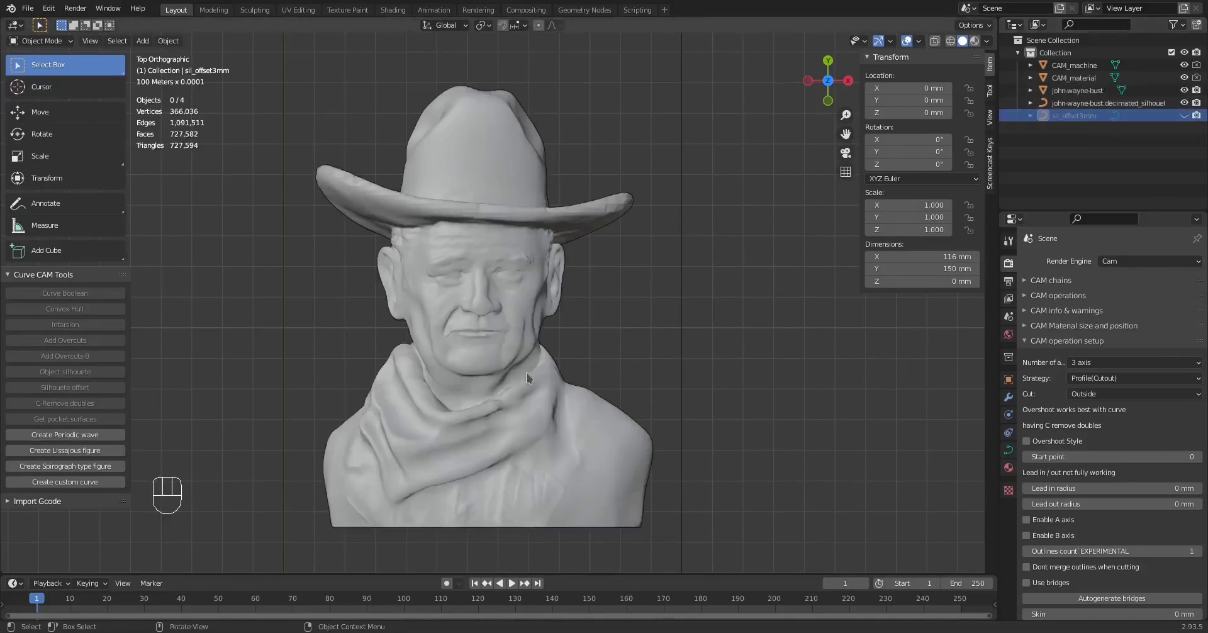
{"action": "middle_click_drag", "start_coordinate": [515, 365], "coordinate": [487, 349]}
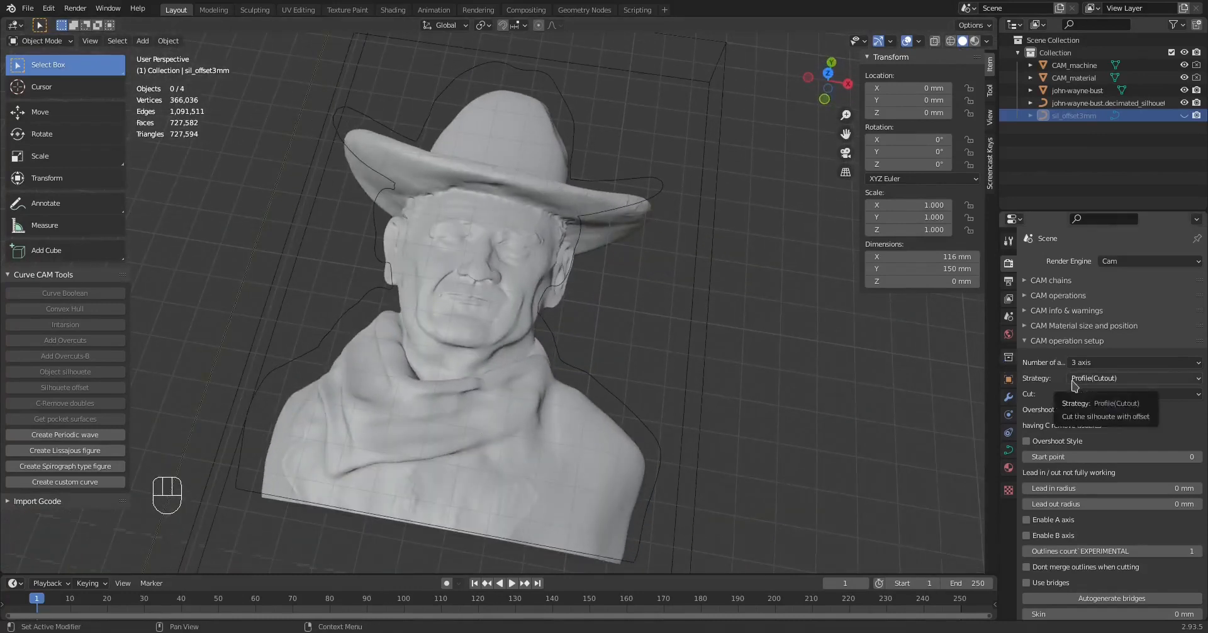
- Set the Profile CAM operation's source object to john-wayne-bust.decimated_silhouette
{"action": "left_click", "coordinate": [1025, 297]}
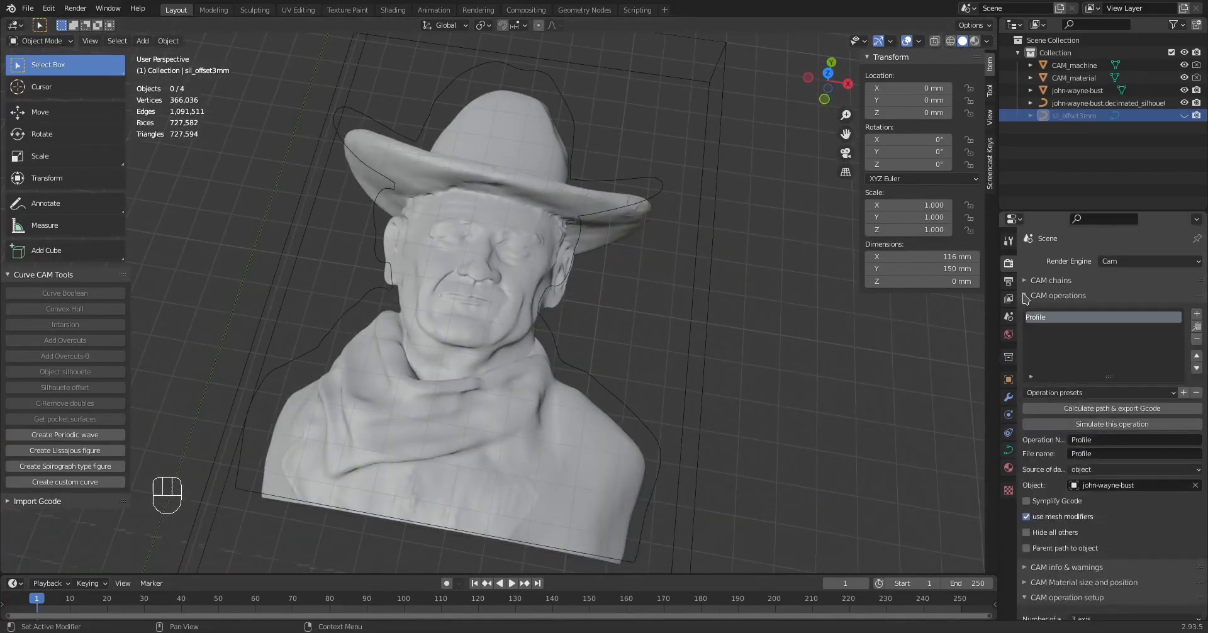
{"action": "left_click", "coordinate": [1109, 489]}
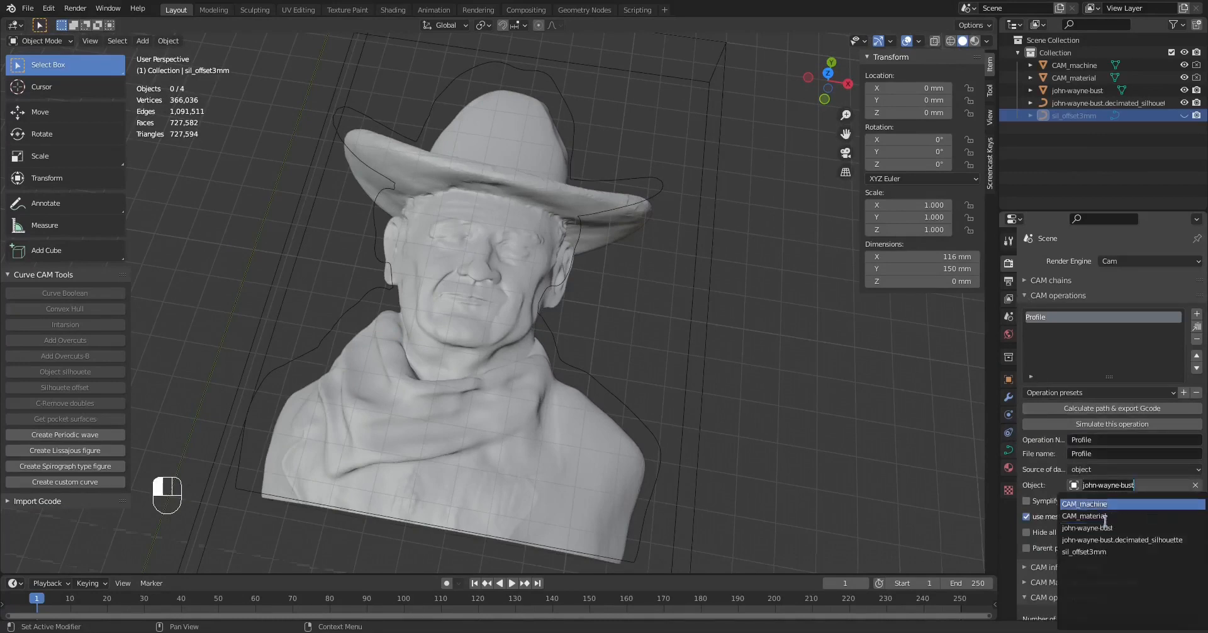
{"action": "left_click", "coordinate": [1107, 541]}
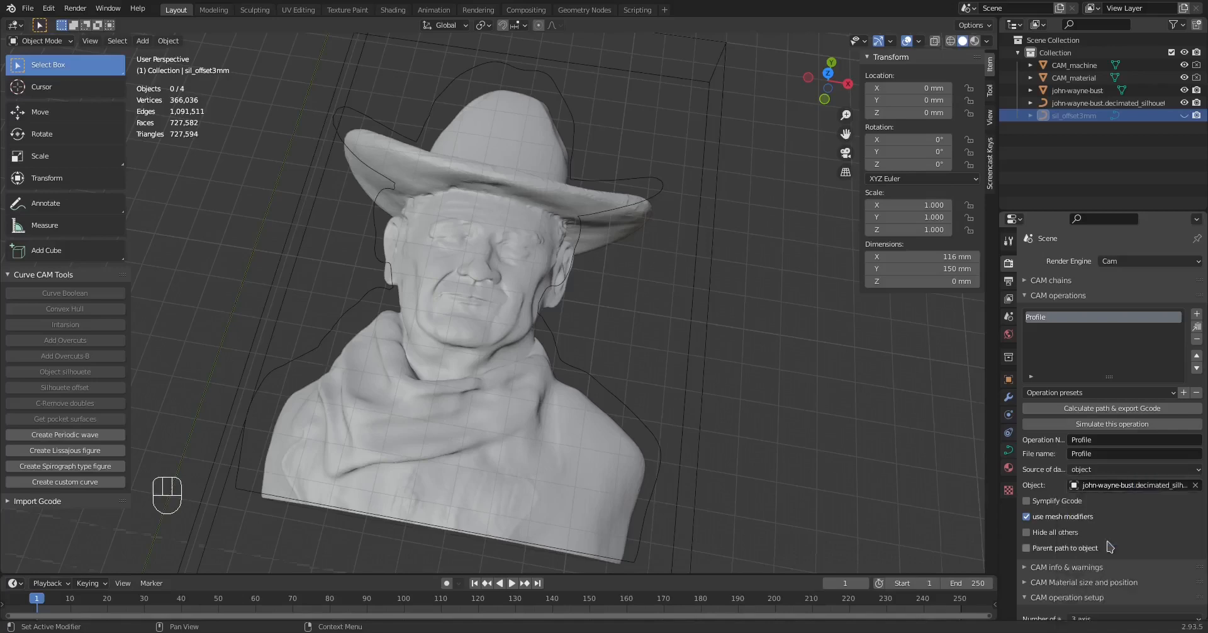
- Autogenerate bridges for the Profile cutout operation around the silhouette
{"action": "scroll", "coordinate": [1098, 503], "scroll_direction": "down", "scroll_amount": 8}
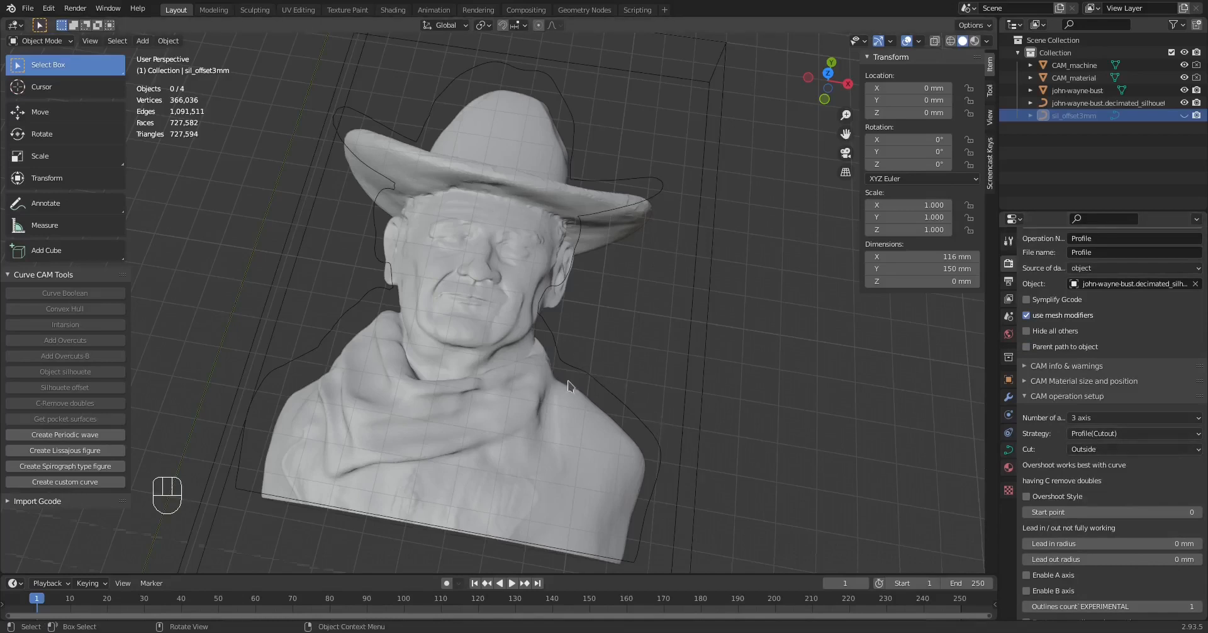
{"action": "scroll", "coordinate": [1121, 486], "scroll_direction": "down", "scroll_amount": 3}
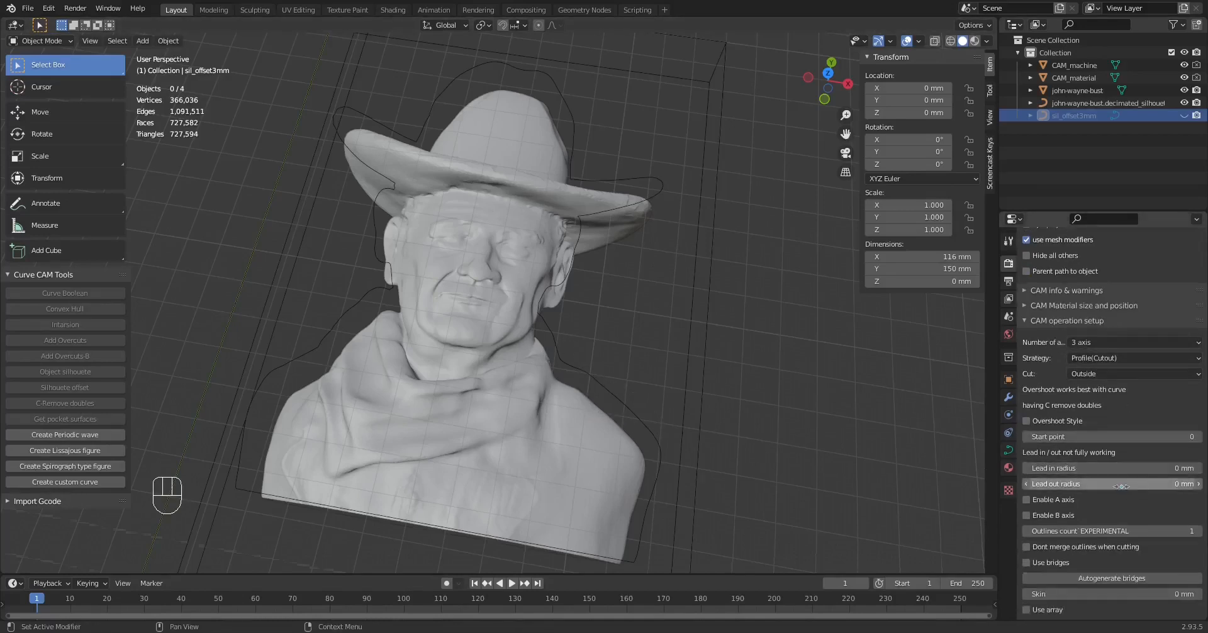
{"action": "scroll", "coordinate": [1113, 483], "scroll_direction": "down", "scroll_amount": 1}
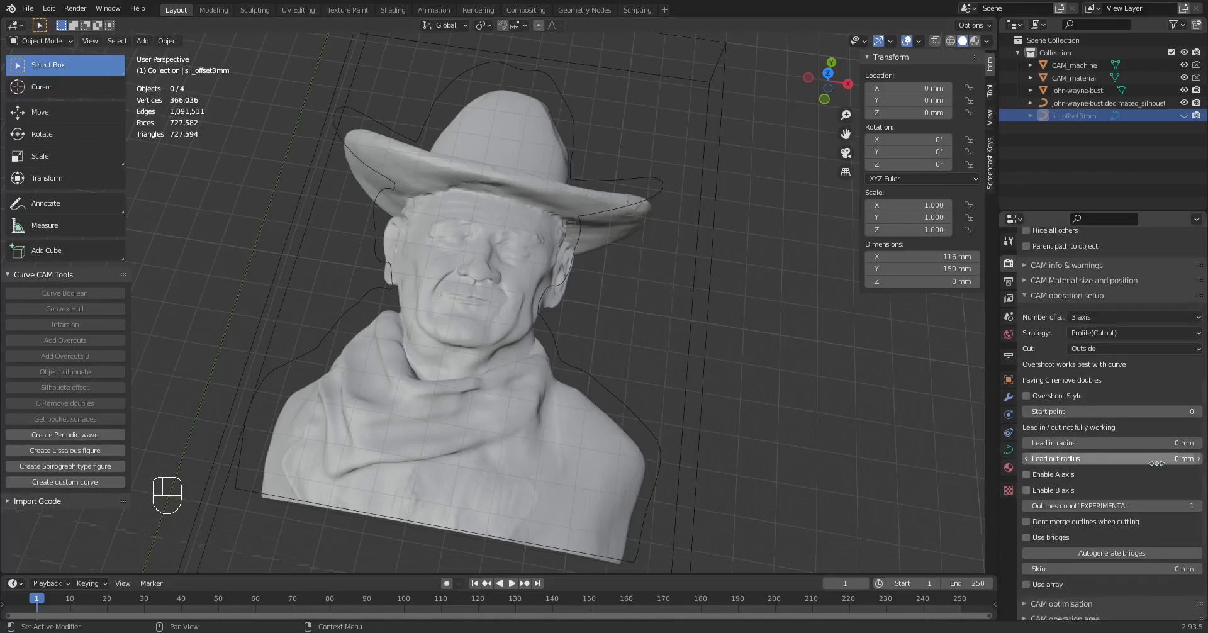
{"action": "scroll", "coordinate": [1129, 486], "scroll_direction": "down", "scroll_amount": 3}
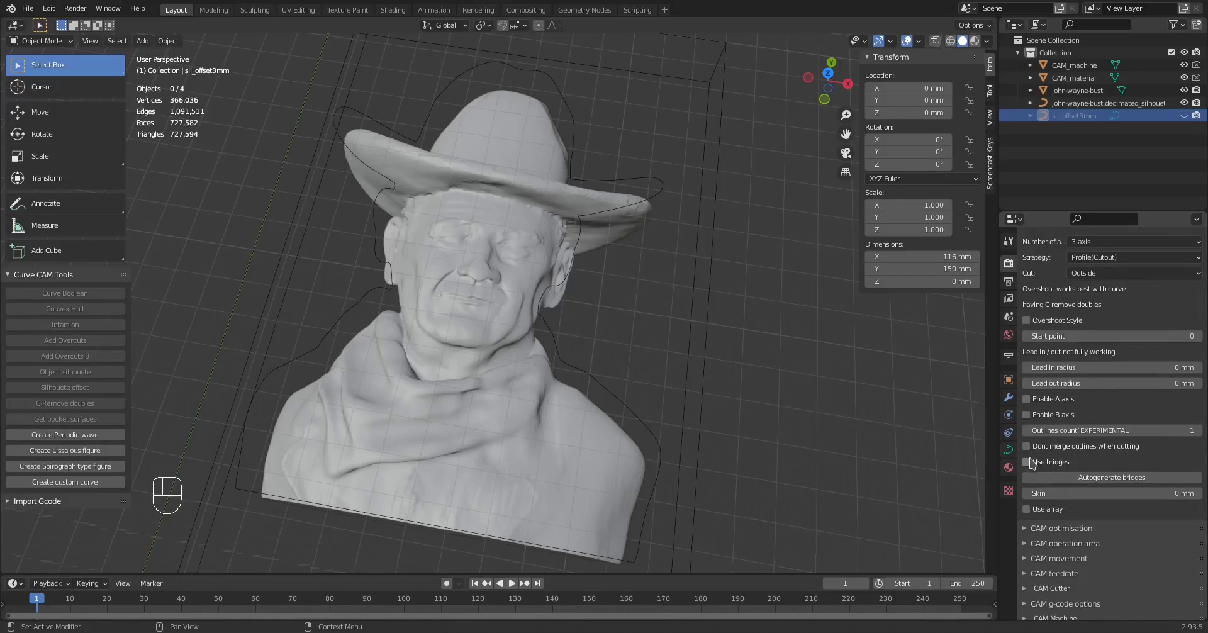
{"action": "left_click", "coordinate": [1099, 482]}
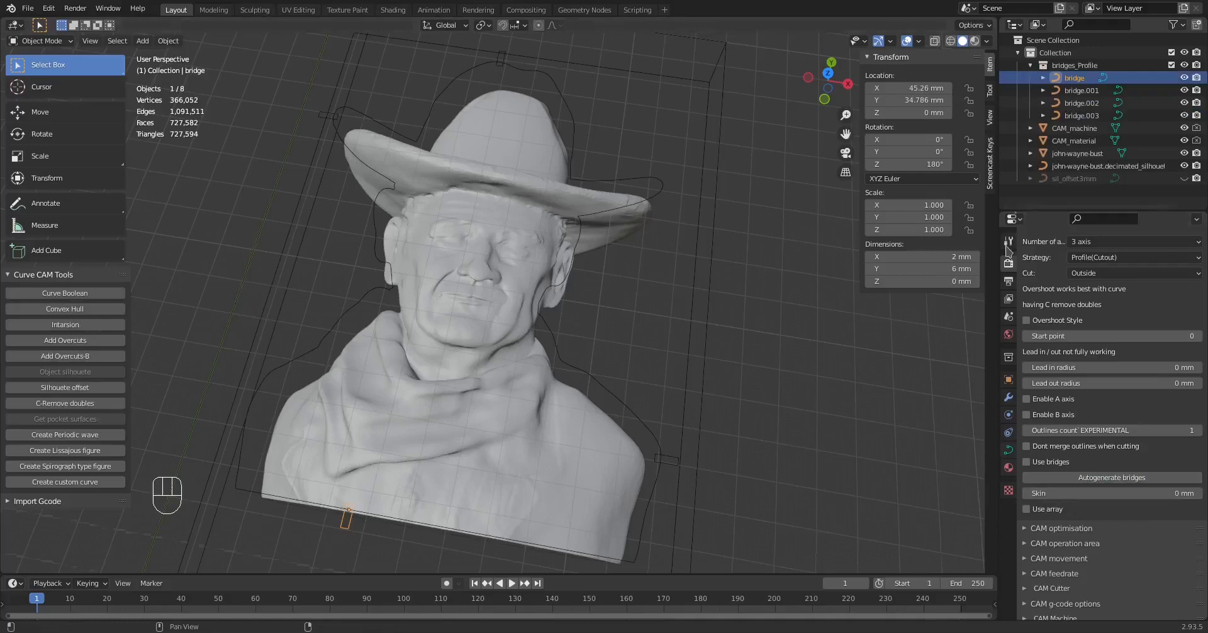
- Hide the john-wayne-bust object so only the silhouette curve and its bridges show in the top view
{"action": "left_click", "coordinate": [1069, 67]}
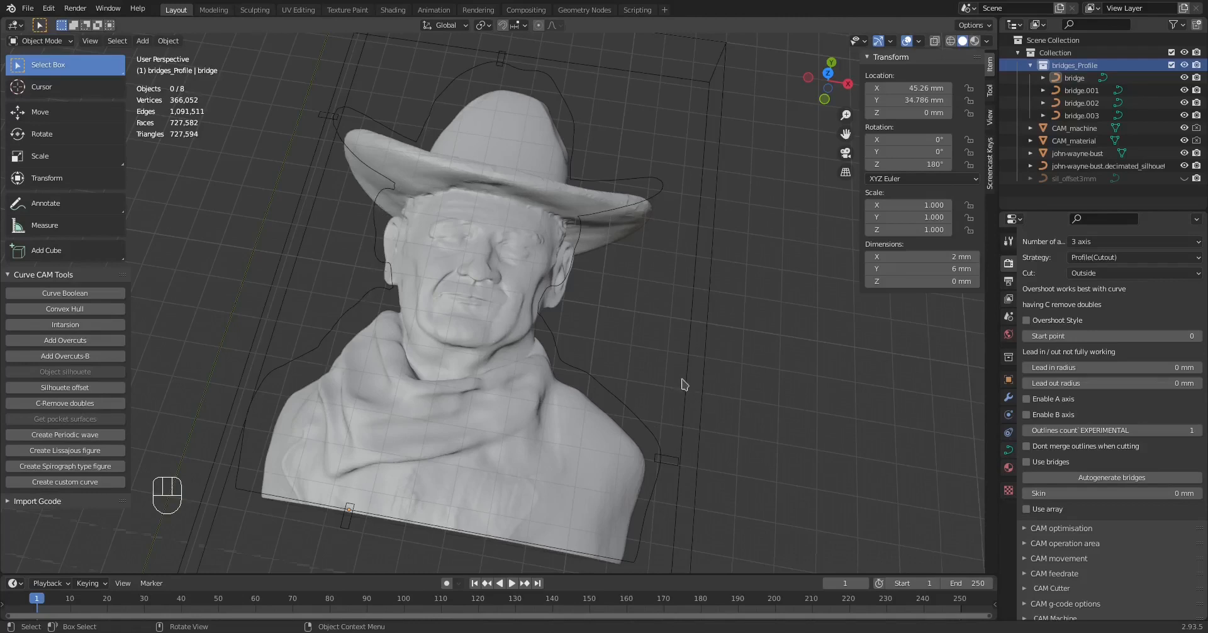
{"action": "key", "text": "KP_7"}
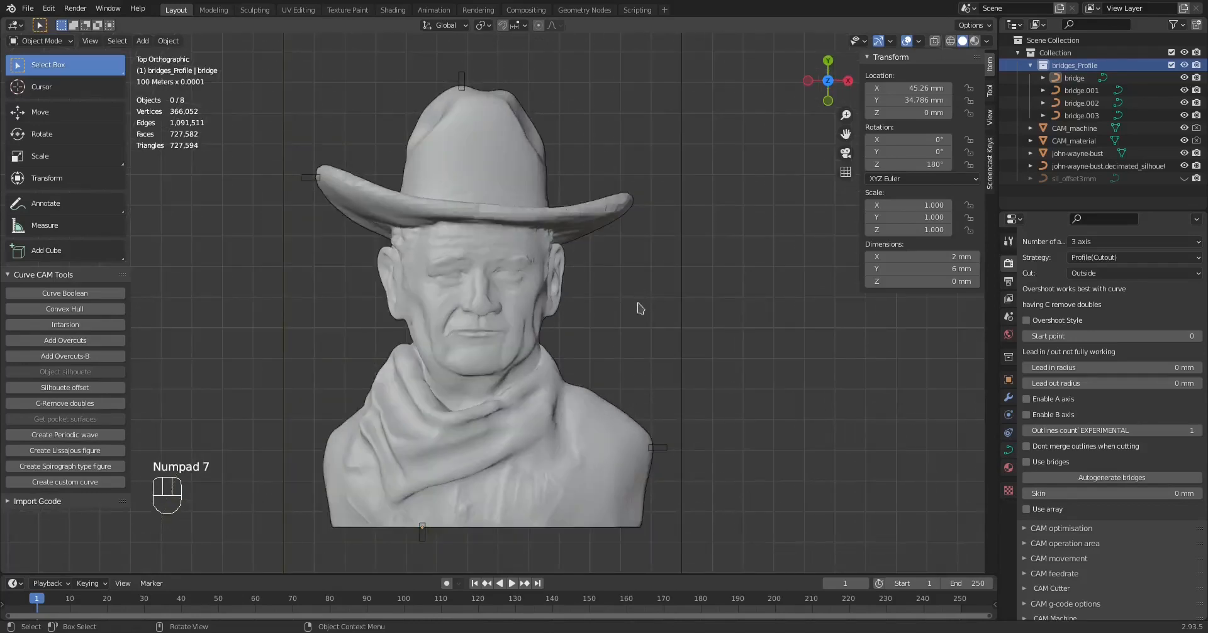
{"action": "left_click", "coordinate": [1032, 71]}
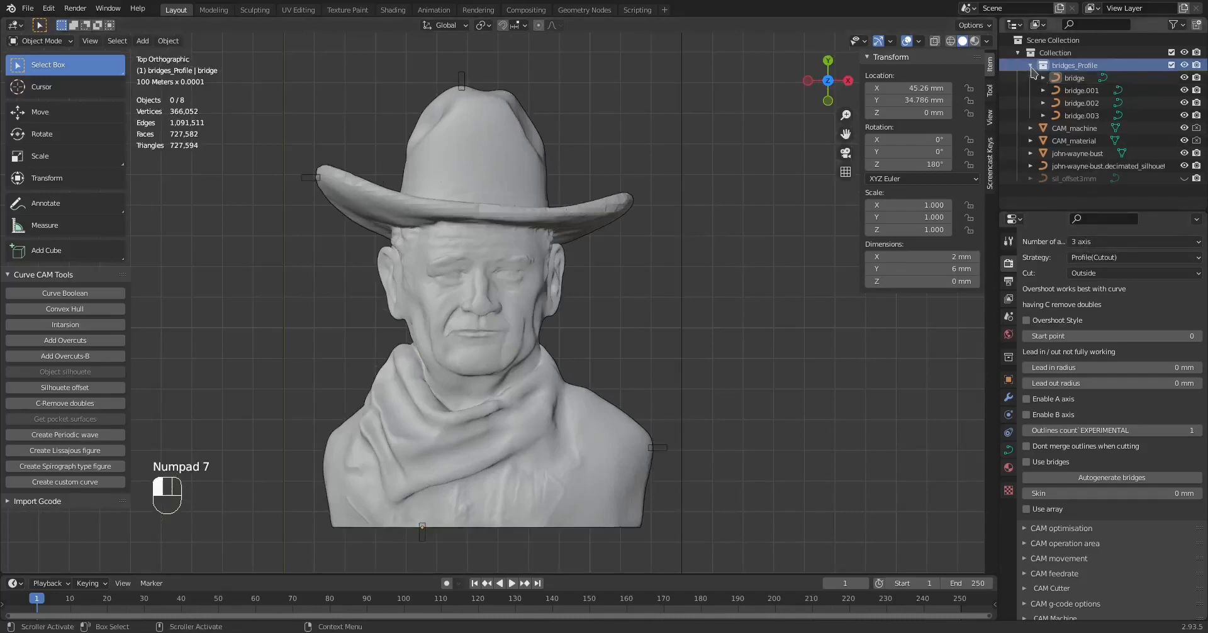
{"action": "left_click", "coordinate": [1031, 65]}
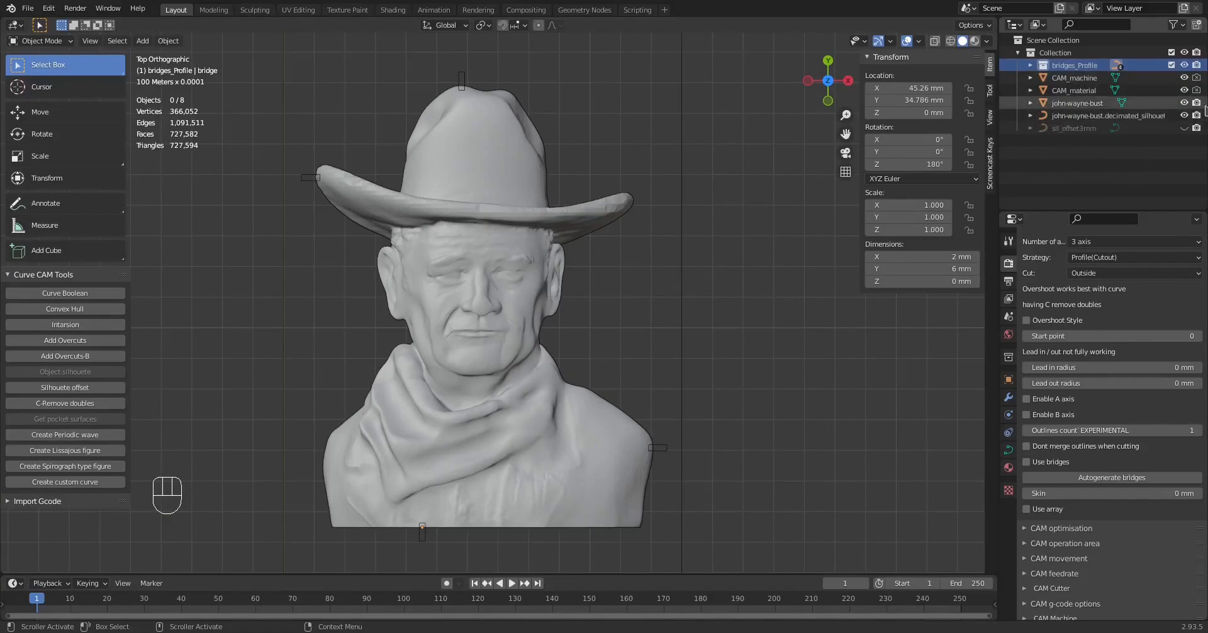
{"action": "left_click", "coordinate": [1184, 103]}
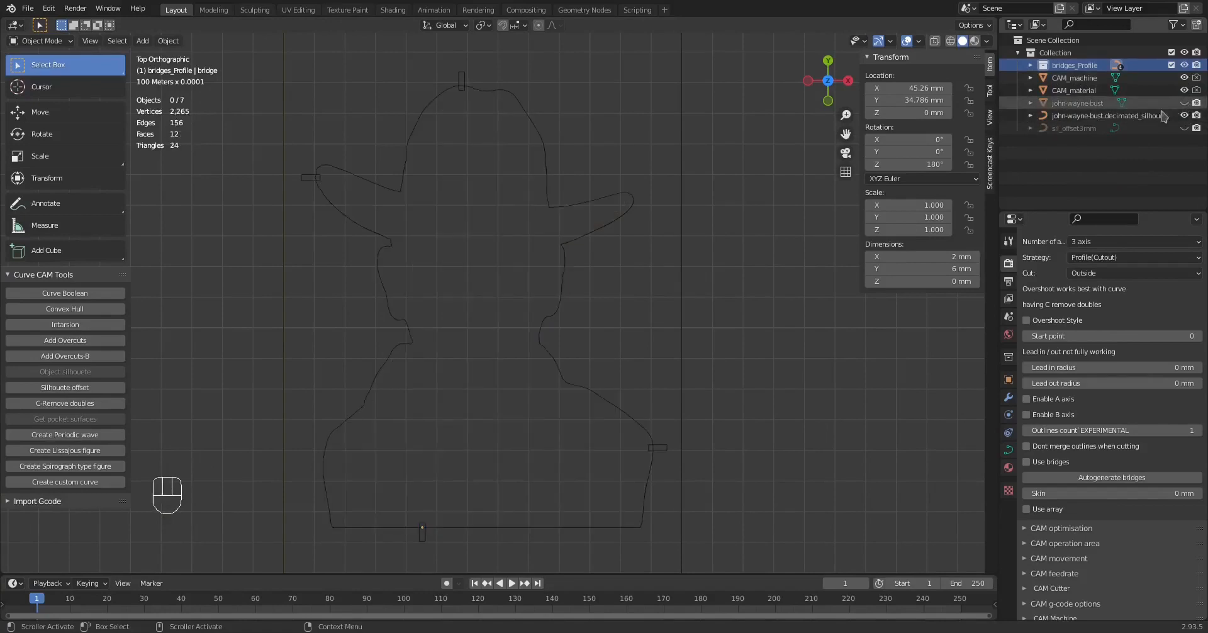
{"action": "scroll", "coordinate": [629, 288], "scroll_direction": "up", "scroll_amount": 1}
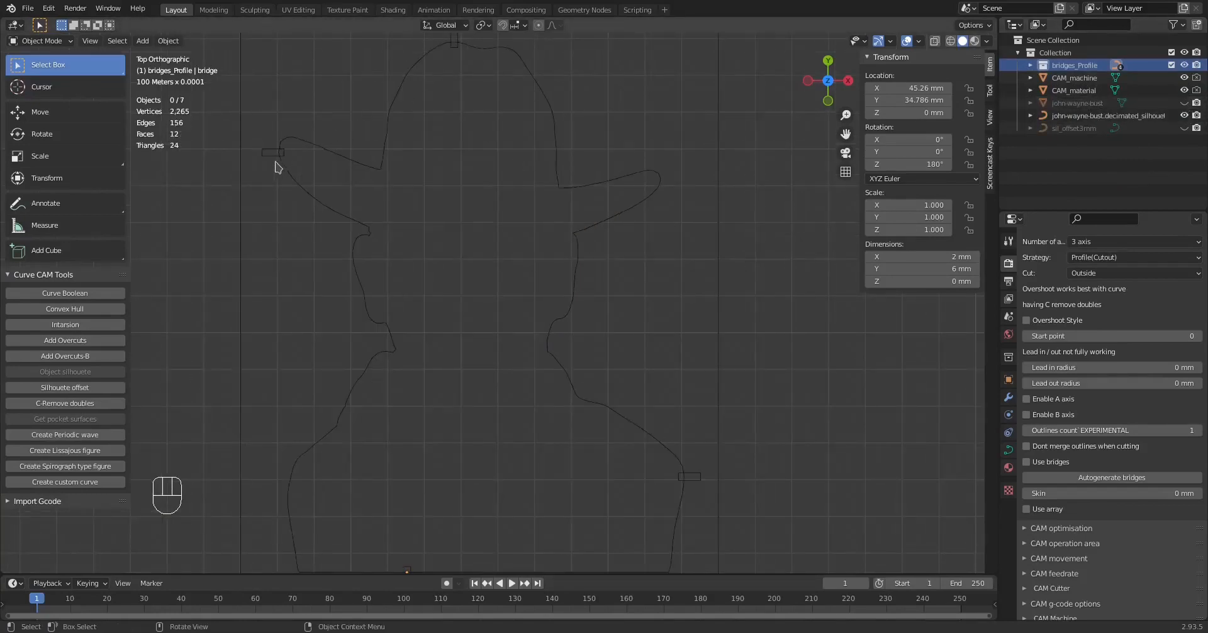
{"action": "middle_click_drag", "start_coordinate": [701, 482], "coordinate": [716, 281], "text": "shift"}
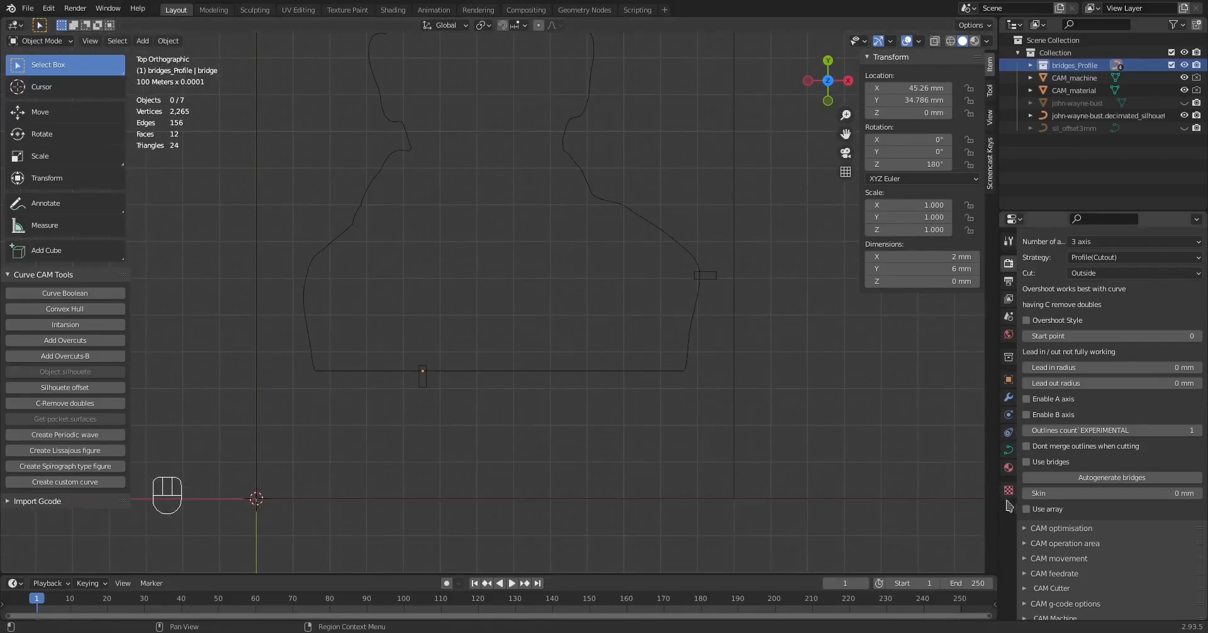
- Enable bridges for the Profile cutout operation, with a bridge width of 4 mm and a height of 1.8 mm
{"action": "left_click", "coordinate": [1029, 463]}
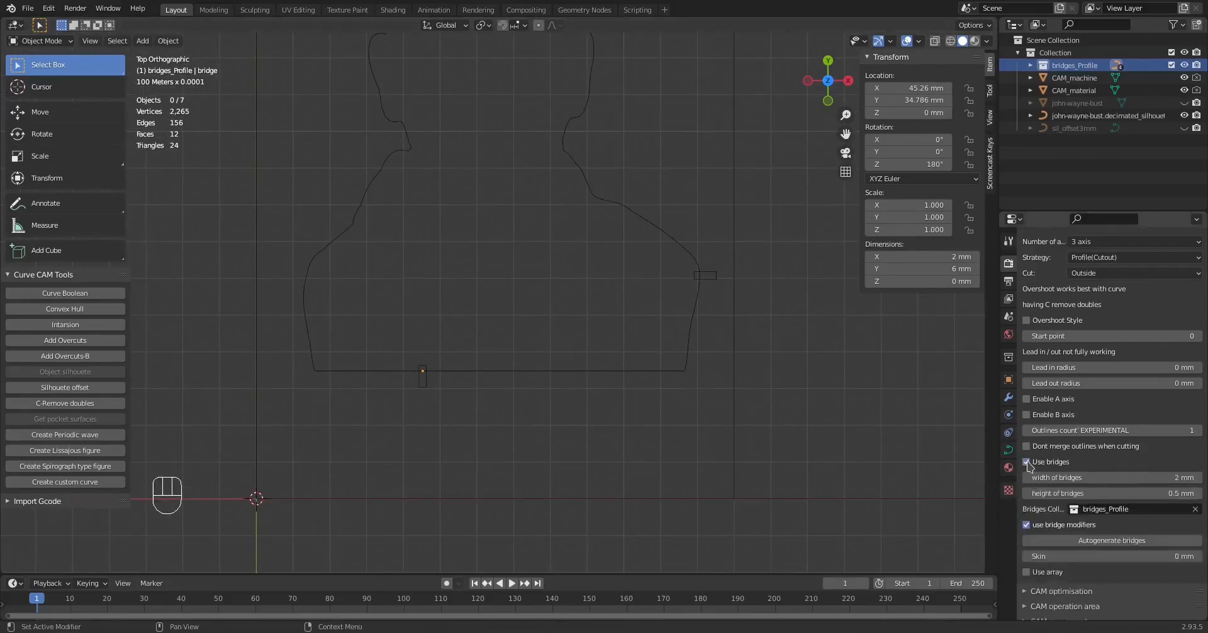
{"action": "left_click", "coordinate": [1104, 476]}
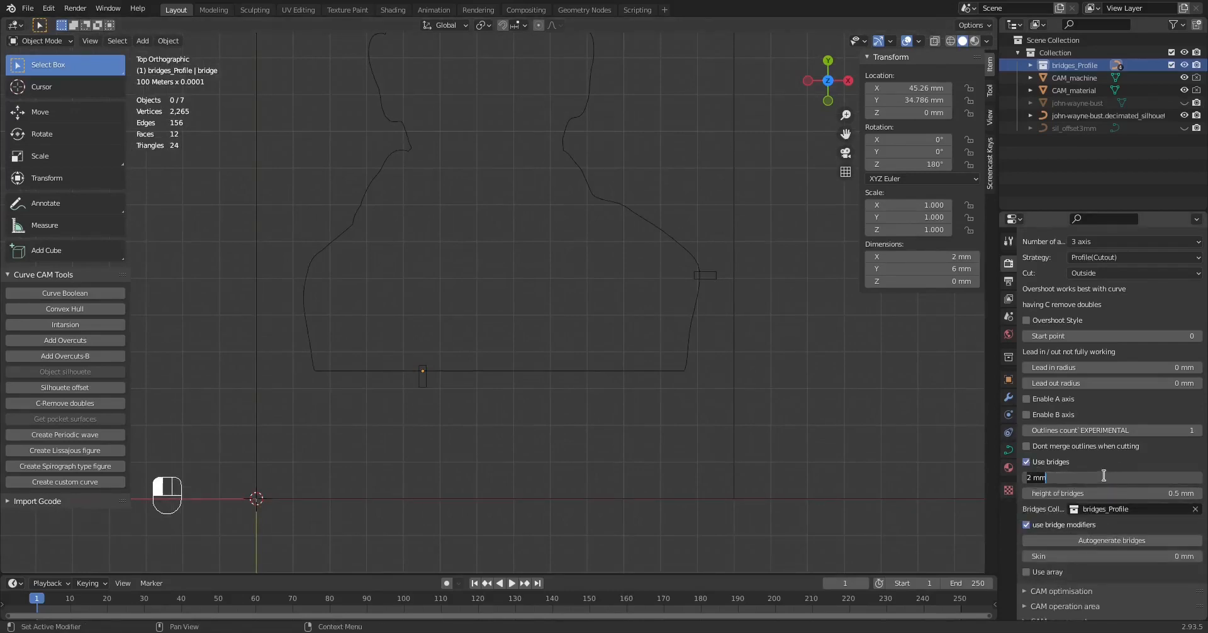
{"action": "type", "text": "4mm"}
{"action": "key", "text": "Tab"}
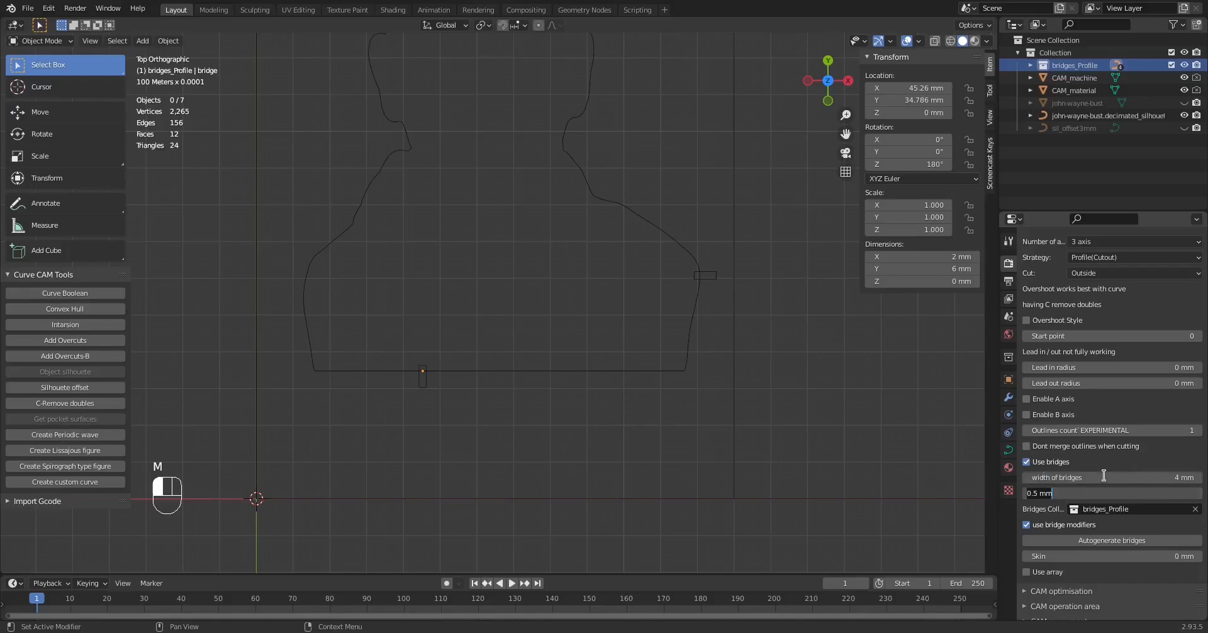
{"action": "type", "text": "1.8"}
{"action": "key", "text": "Return"}
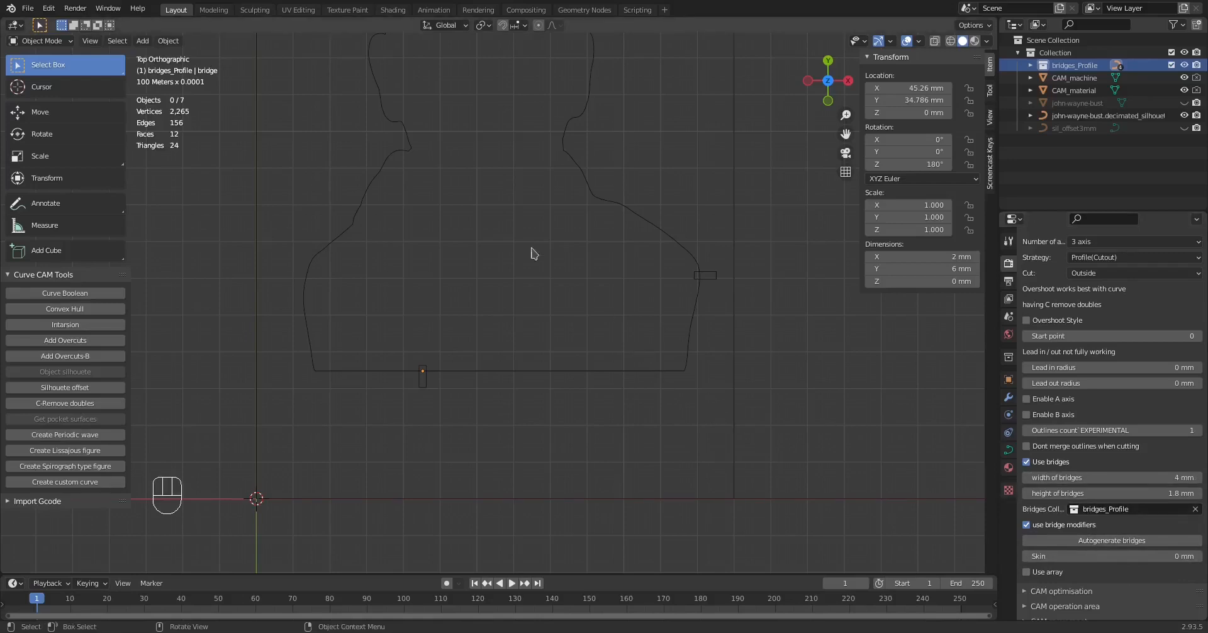
- Examine where each bridge curve in the bridges_Profile collection sits around the silhouette, selecting them one after another
{"action": "key", "text": "shift"}
{"action": "middle_click_drag", "start_coordinate": [475, 216], "coordinate": [553, 394], "text": "shift"}
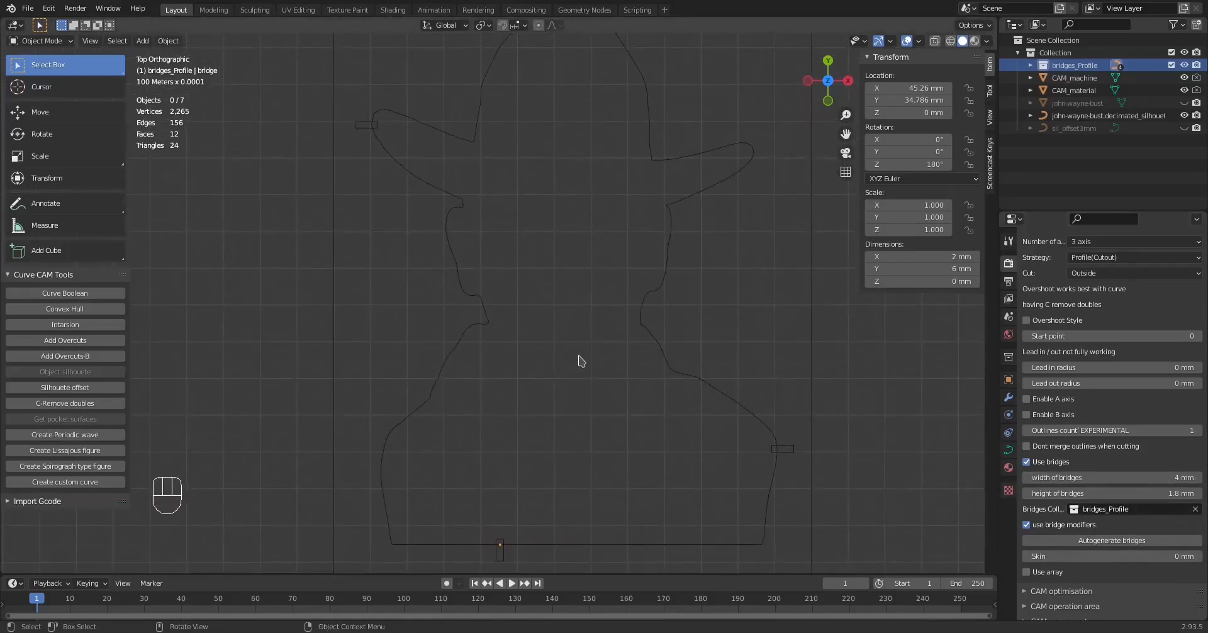
{"action": "scroll", "coordinate": [582, 354], "scroll_direction": "down", "scroll_amount": 2}
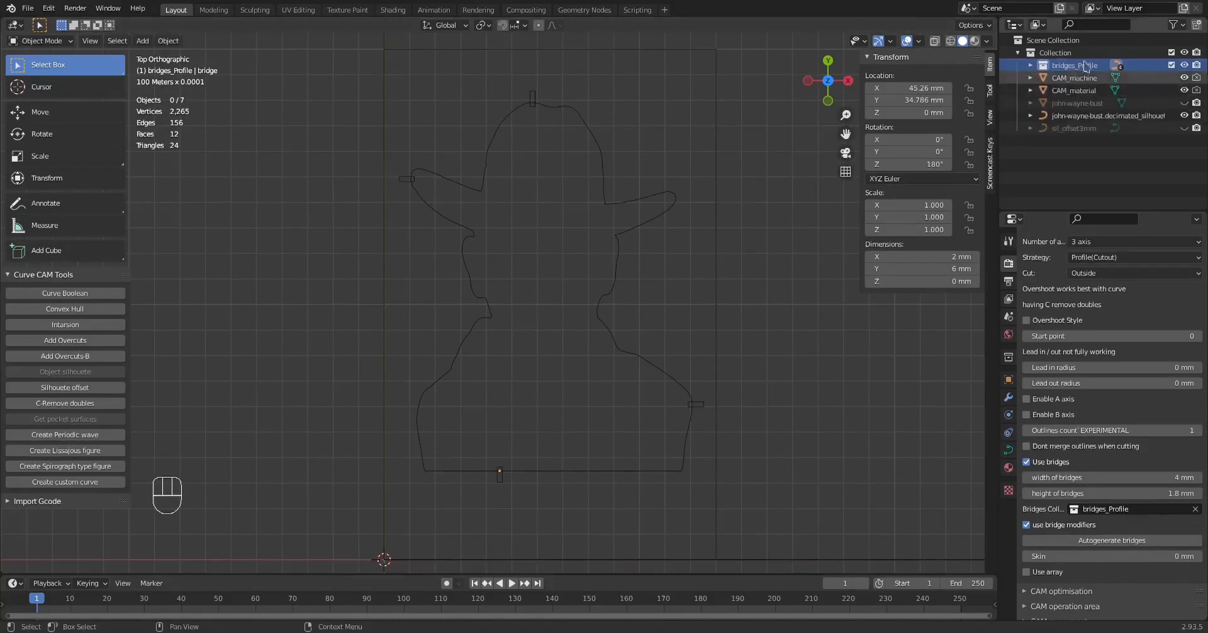
{"action": "left_click", "coordinate": [1030, 64]}
{"action": "left_click", "coordinate": [1069, 77]}
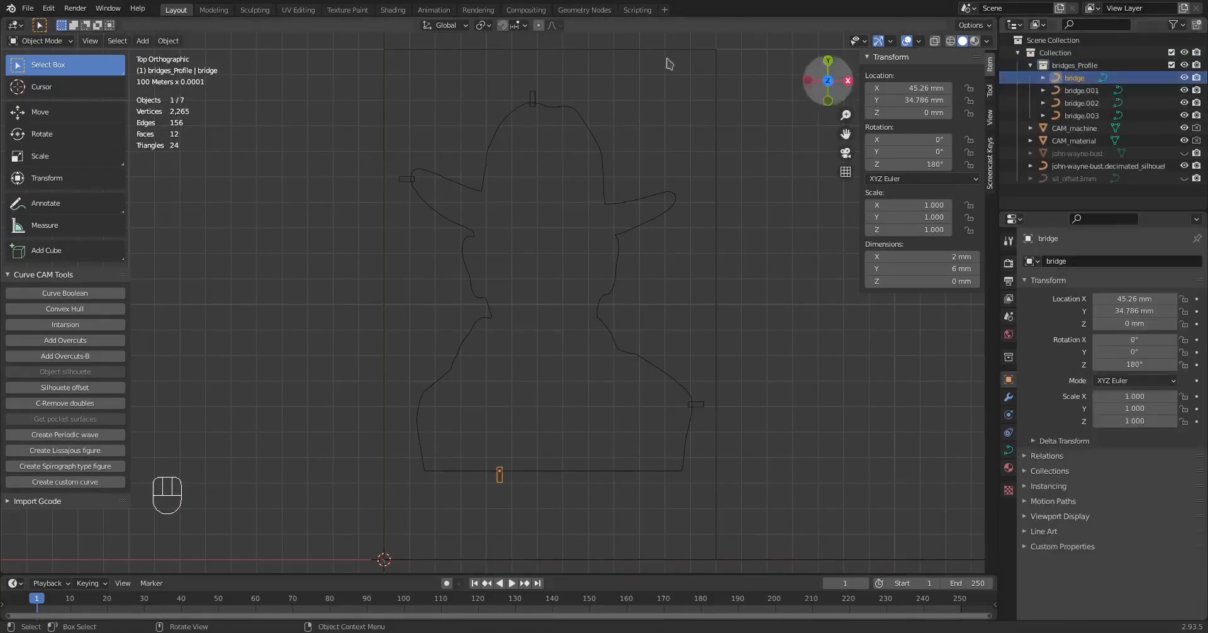
{"action": "left_click", "coordinate": [1067, 93]}
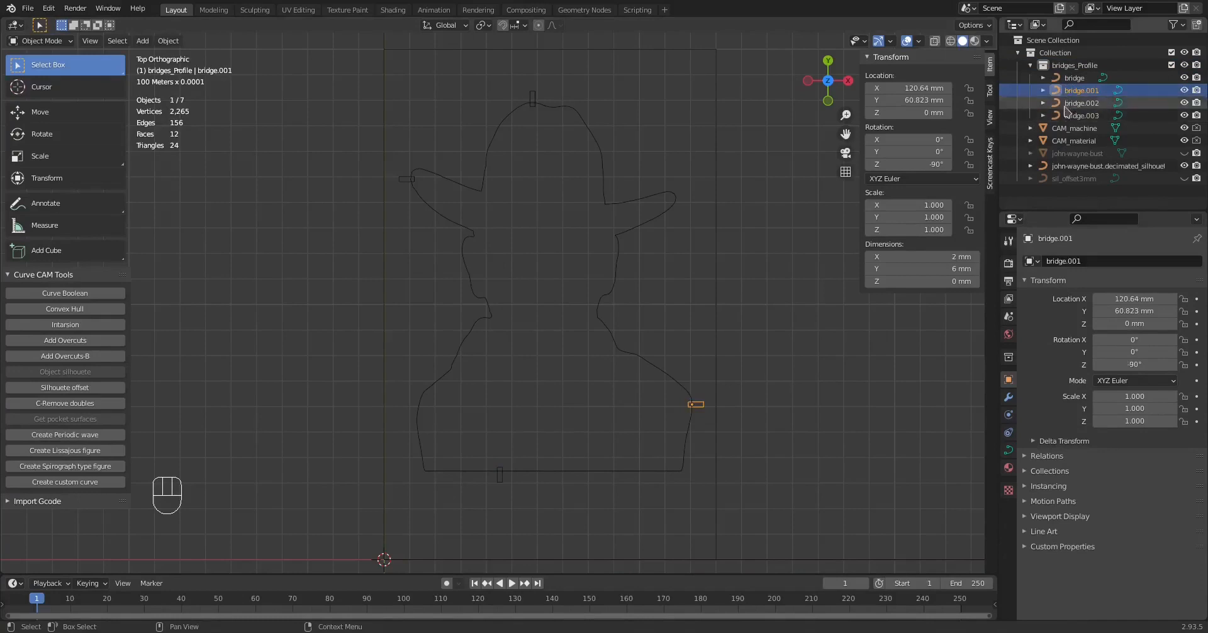
{"action": "left_click", "coordinate": [1064, 106]}
{"action": "left_click", "coordinate": [1061, 115]}
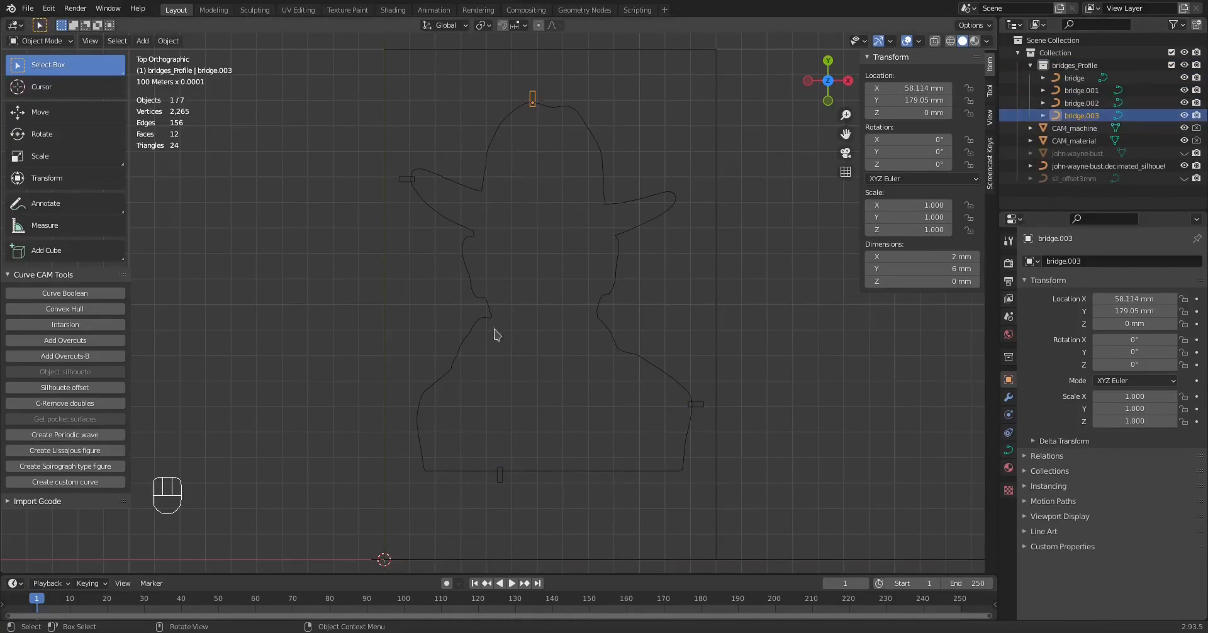
{"action": "left_click", "coordinate": [1043, 51]}
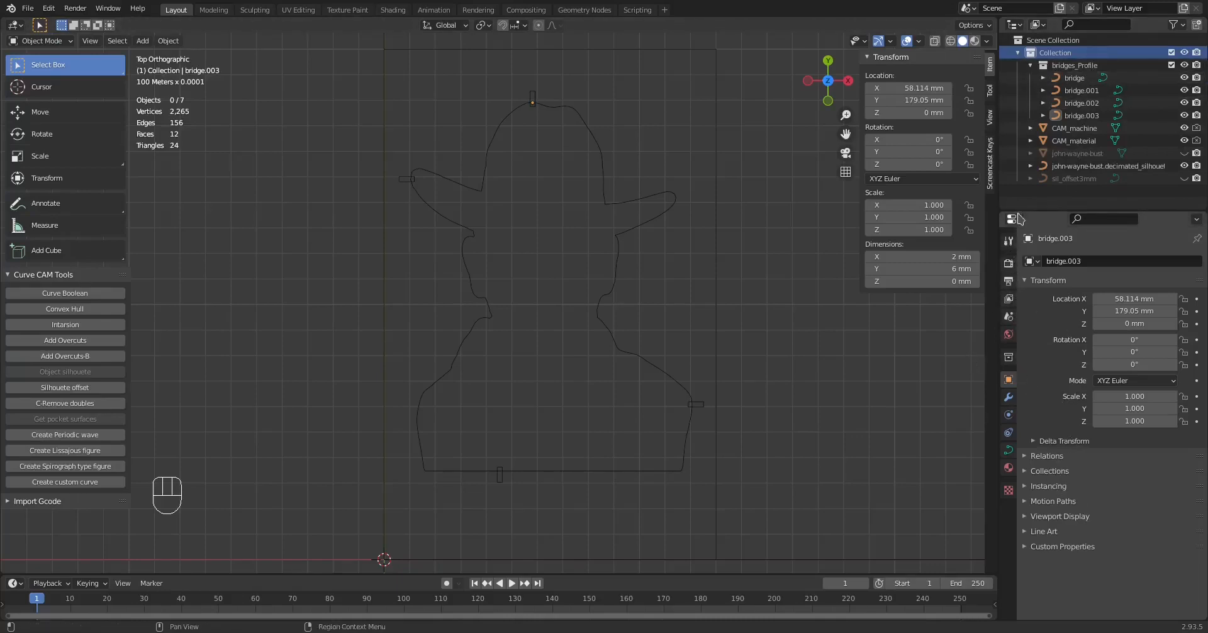
- Set the layer step down in the Profile operation's CAM operation area to 3.175/2 mm
{"action": "left_click", "coordinate": [1008, 263]}
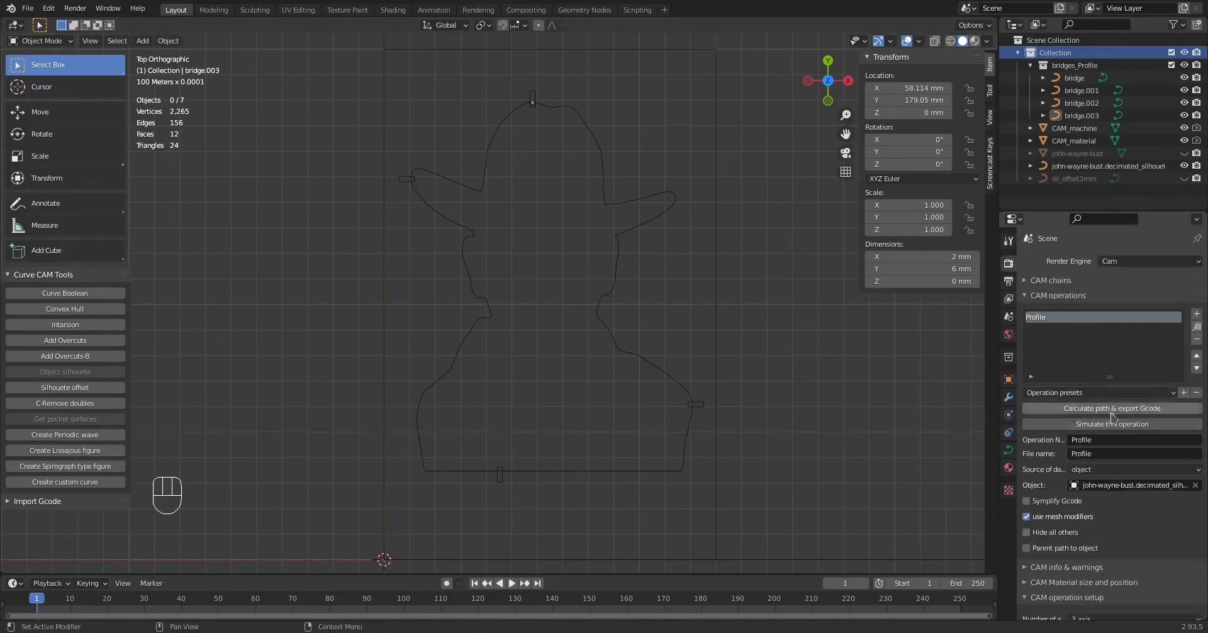
{"action": "scroll", "coordinate": [1116, 503], "scroll_direction": "down", "scroll_amount": 3}
{"action": "scroll", "coordinate": [1117, 504], "scroll_direction": "down", "scroll_amount": 10}
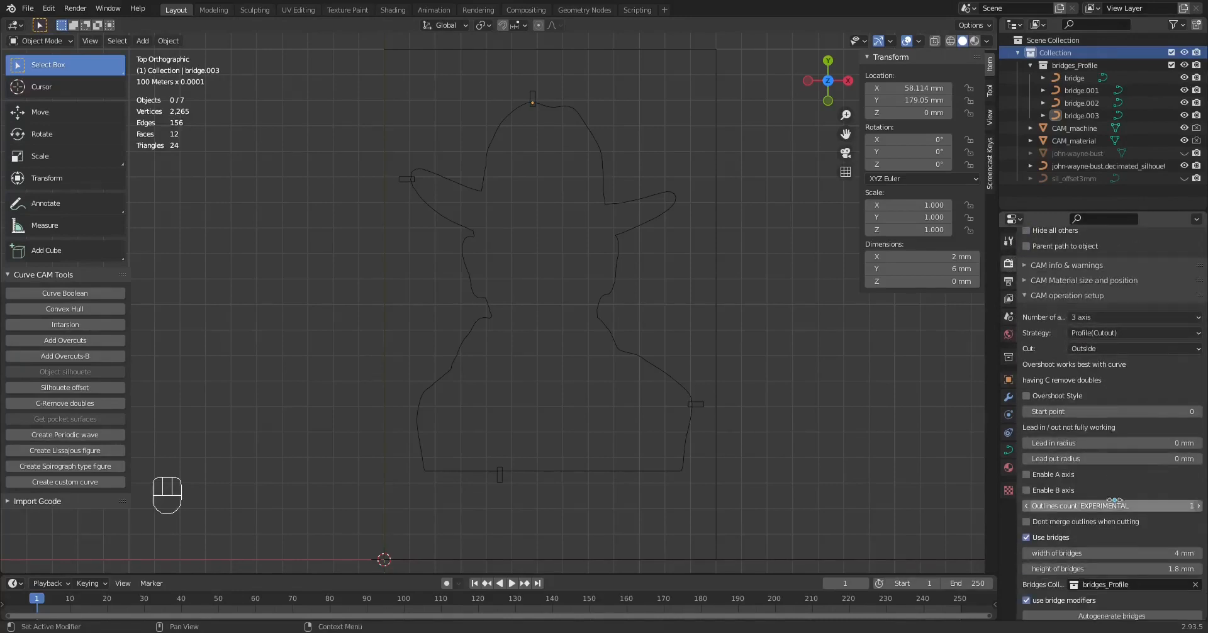
{"action": "scroll", "coordinate": [1114, 502], "scroll_direction": "down", "scroll_amount": 1}
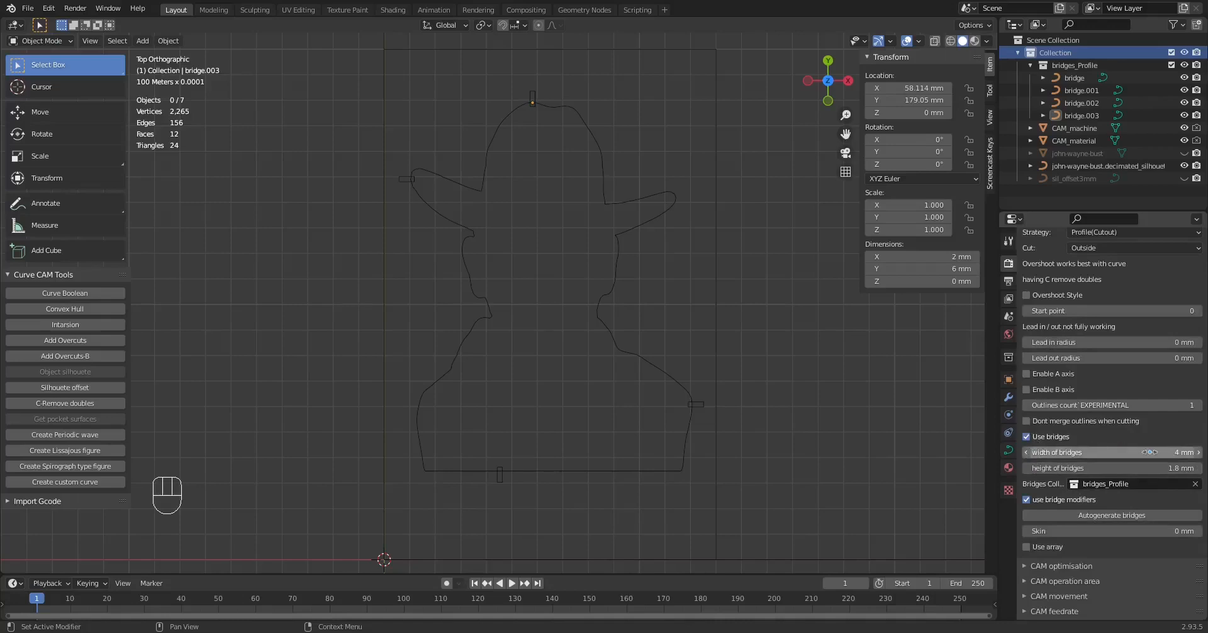
{"action": "scroll", "coordinate": [1102, 513], "scroll_direction": "down", "scroll_amount": 3}
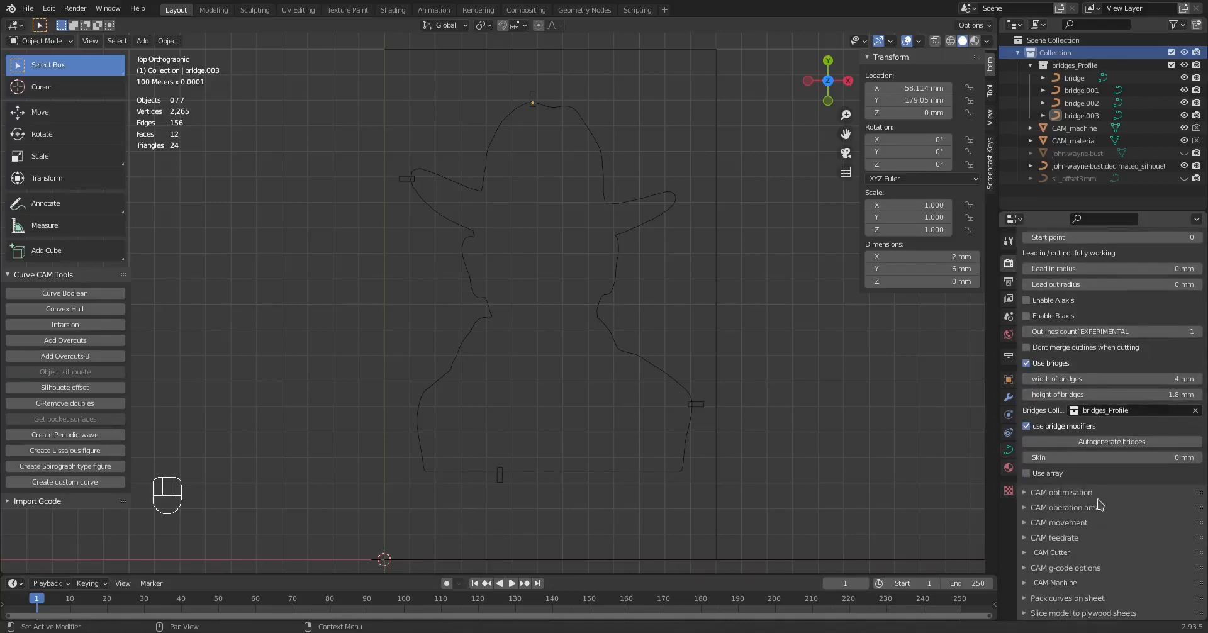
{"action": "left_click", "coordinate": [1028, 494], "text": "ctrl"}
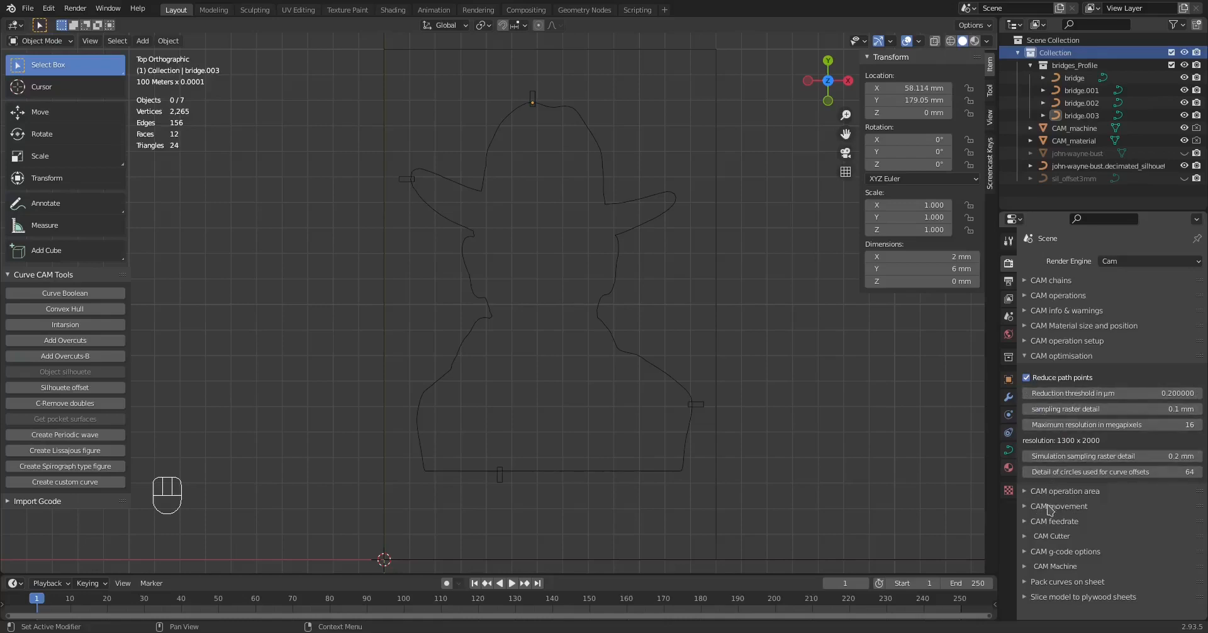
{"action": "left_click", "coordinate": [1025, 492], "text": "ctrl"}
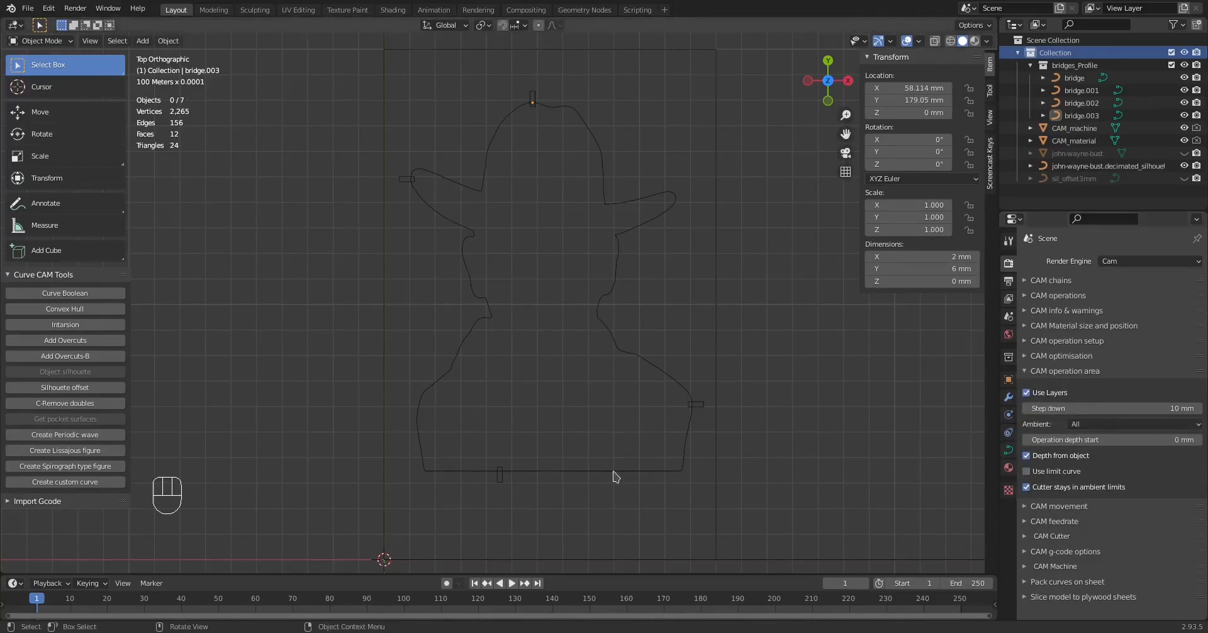
{"action": "middle_click_drag", "start_coordinate": [612, 476], "coordinate": [650, 362]}
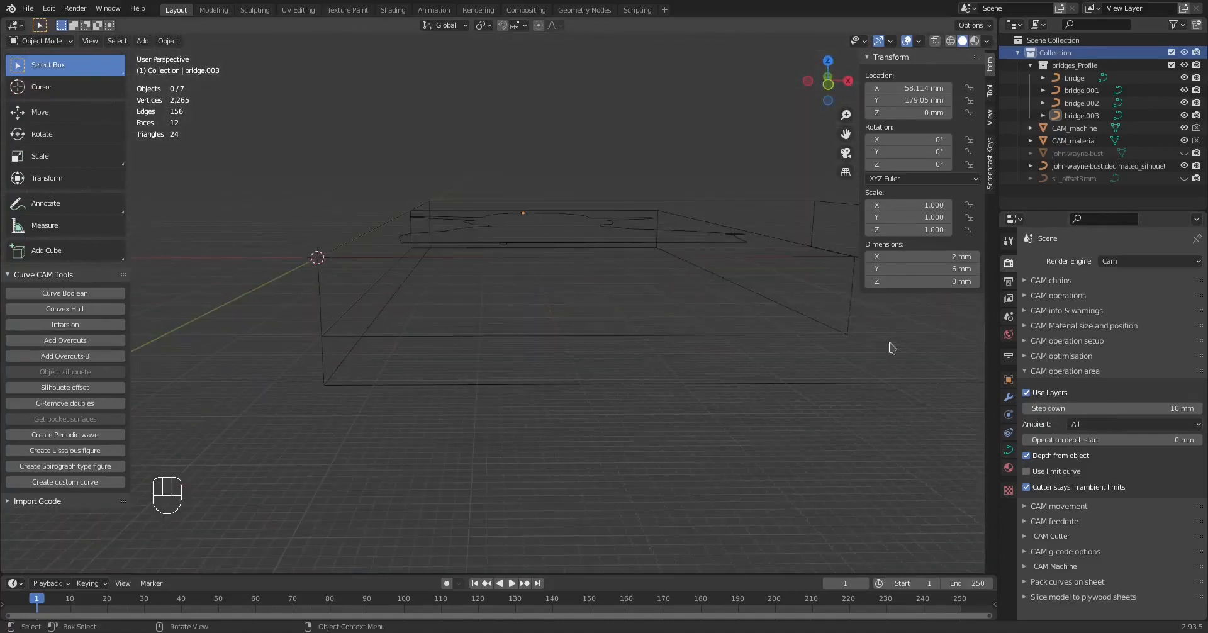
{"action": "left_click", "coordinate": [1130, 408]}
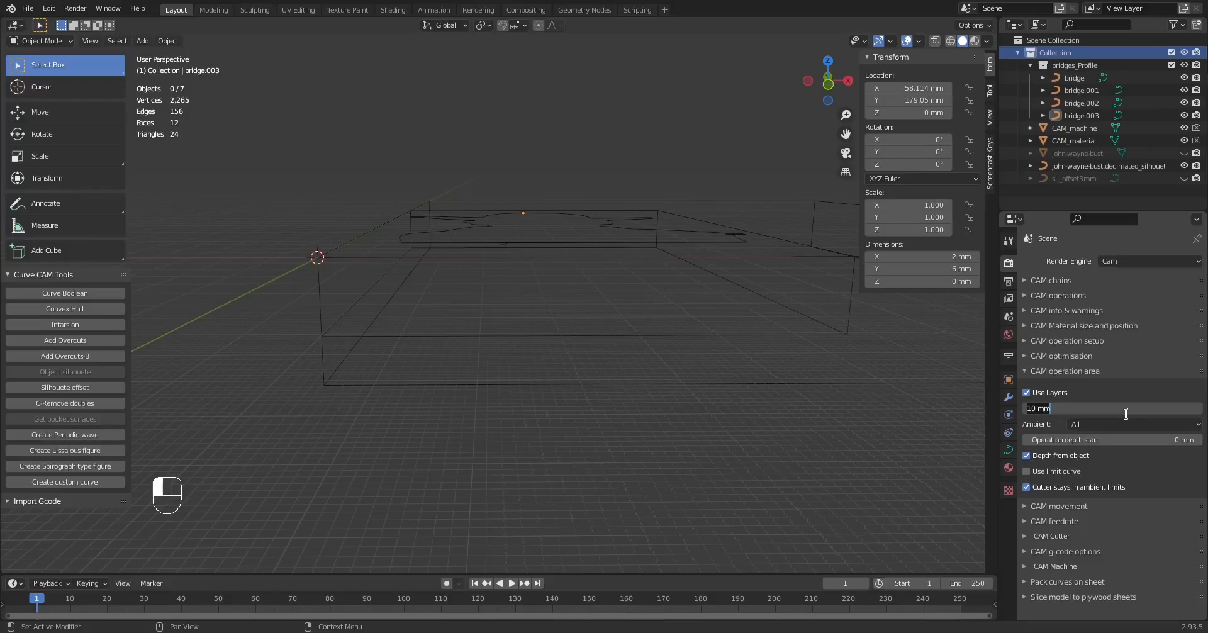
{"action": "type", "text": "3.175/2"}
{"action": "key", "text": "Return"}
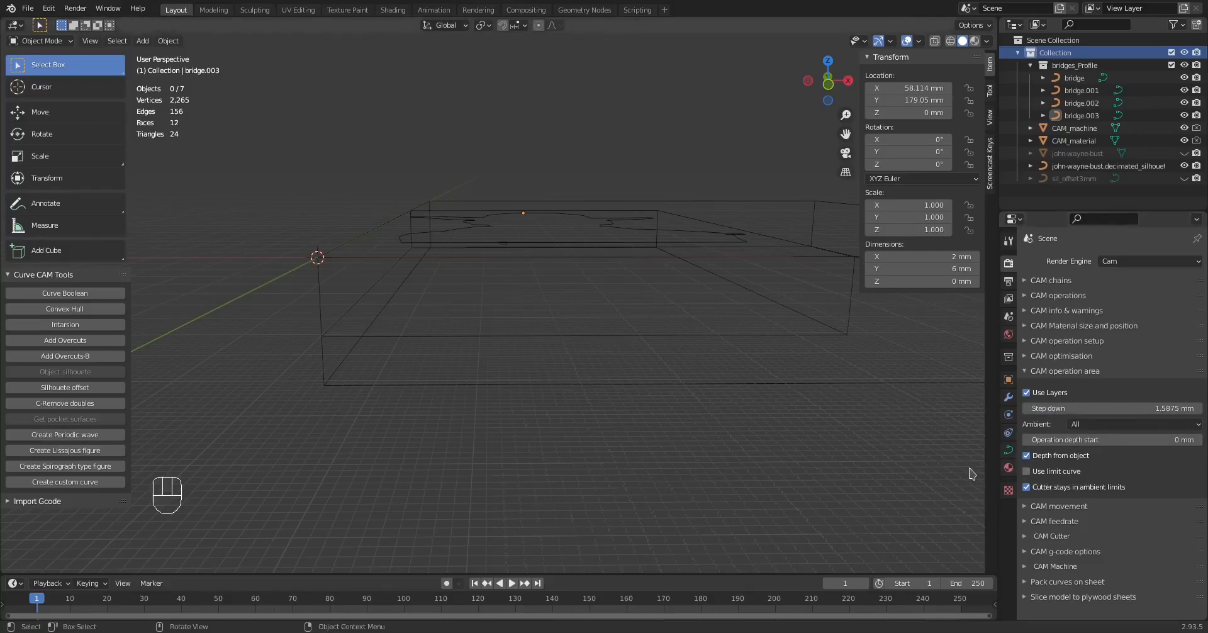
- Set the Profile operation's feedrate to 850 mm in the CAM feedrate settings
{"action": "left_click", "coordinate": [1025, 509], "text": "ctrl"}
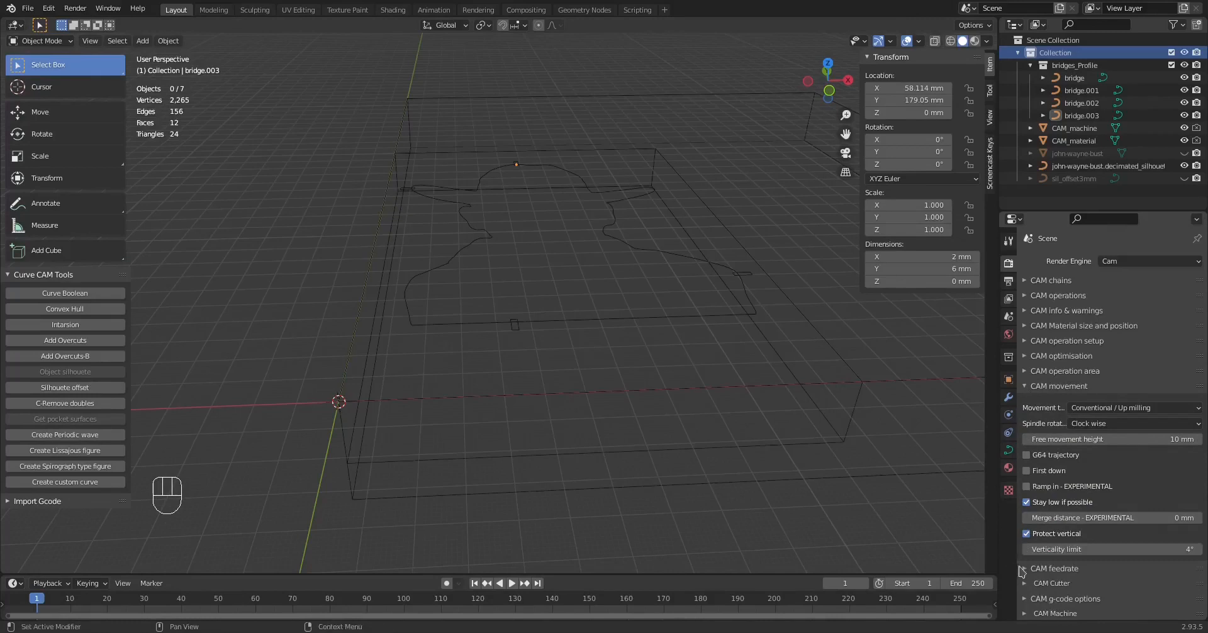
{"action": "left_click", "coordinate": [1024, 570], "text": "ctrl"}
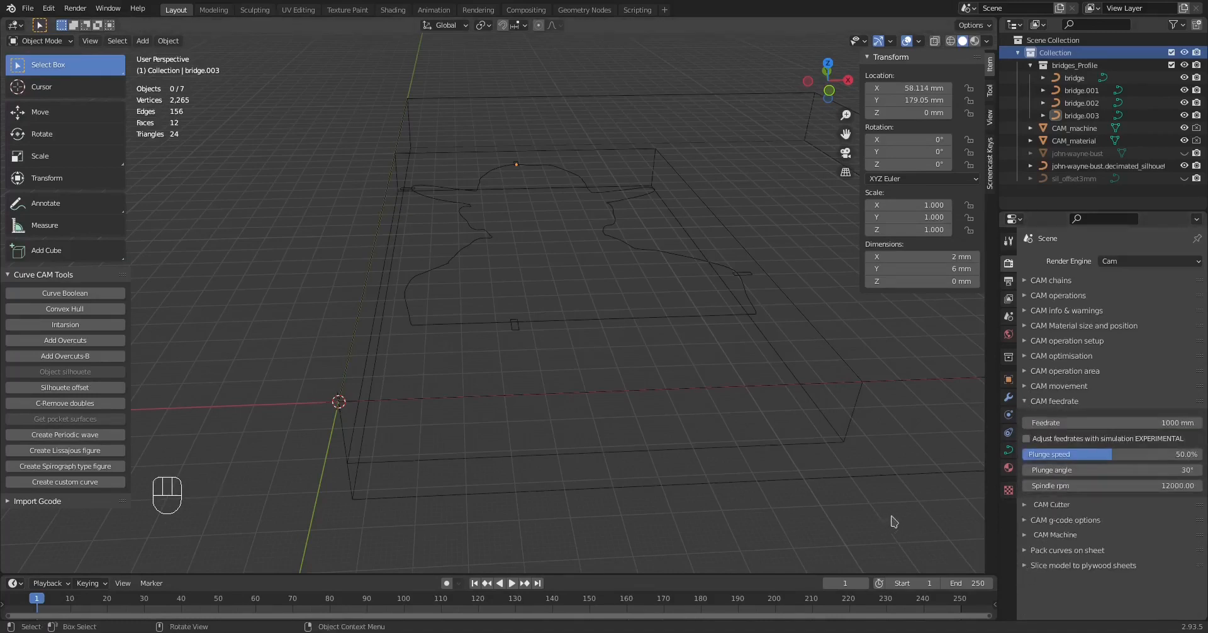
{"action": "left_click", "coordinate": [1162, 423]}
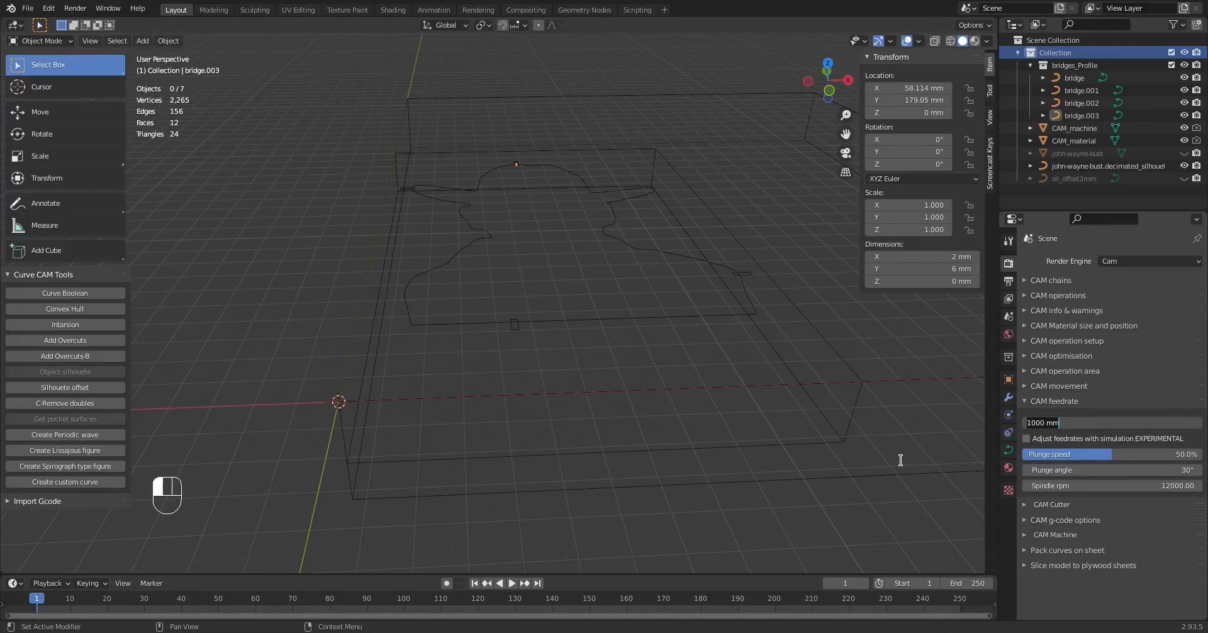
{"action": "type", "text": "8500"}
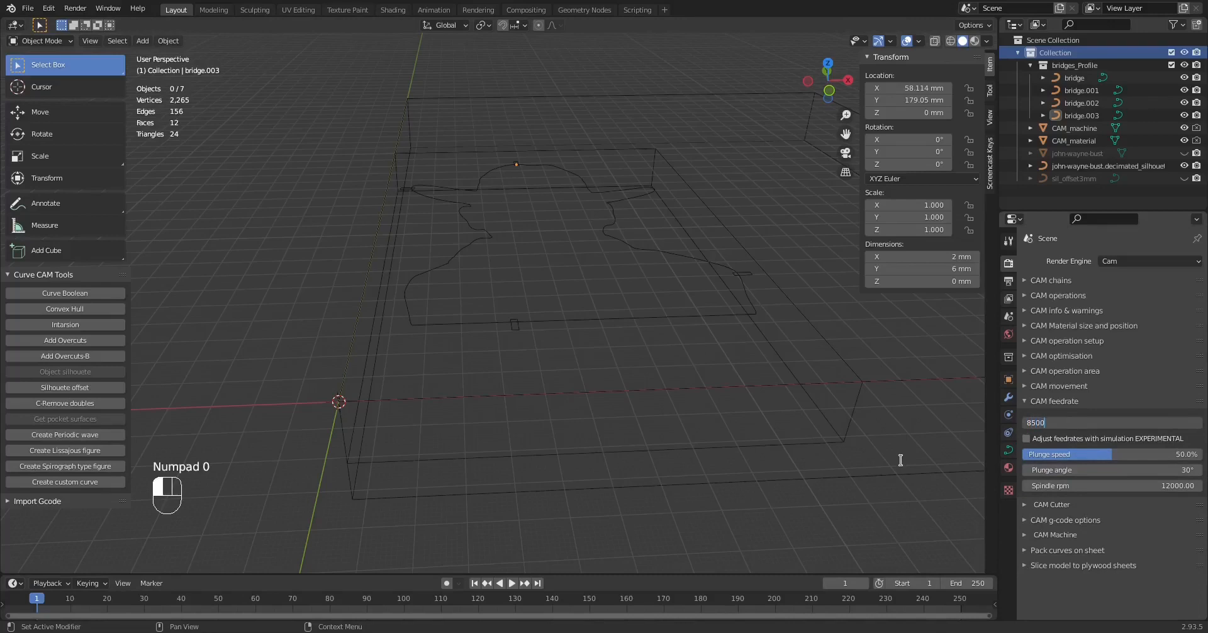
{"action": "type", "text": "mm"}
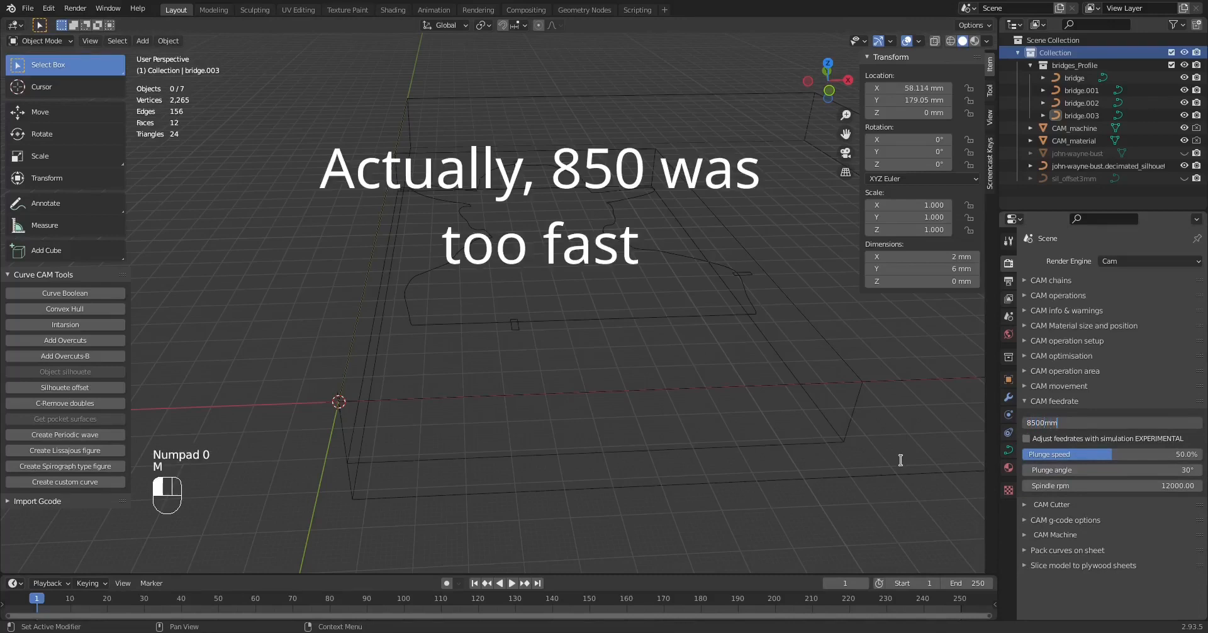
{"action": "key", "text": "BackSpace"}
{"action": "key", "text": "BackSpace"}
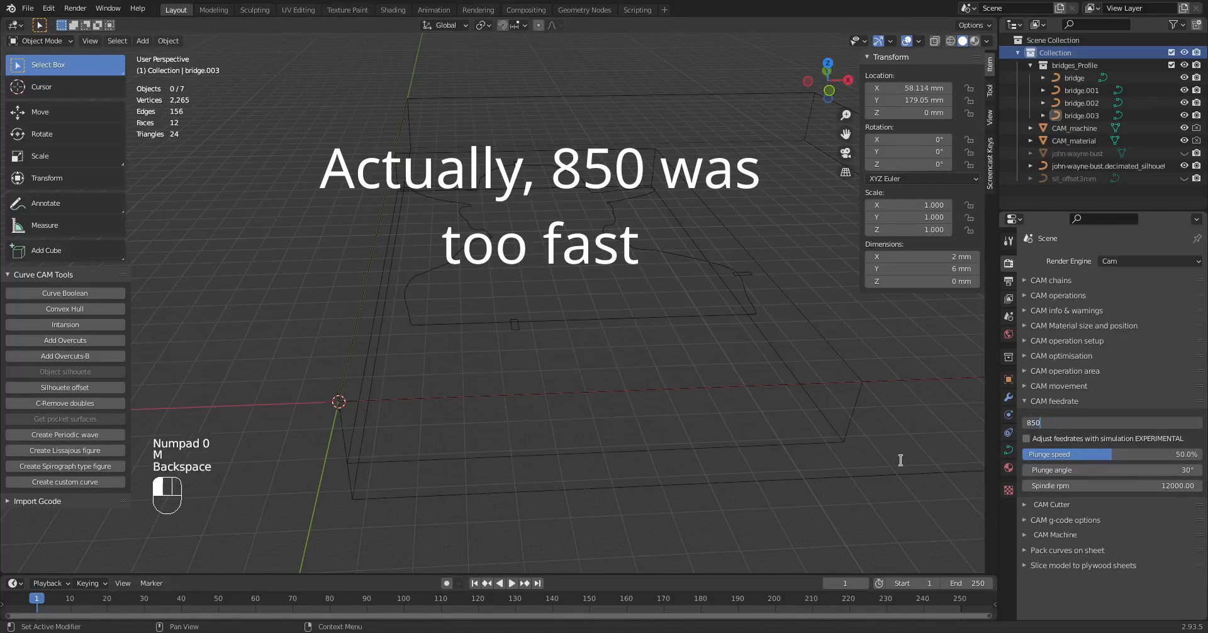
{"action": "type", "text": "mm"}
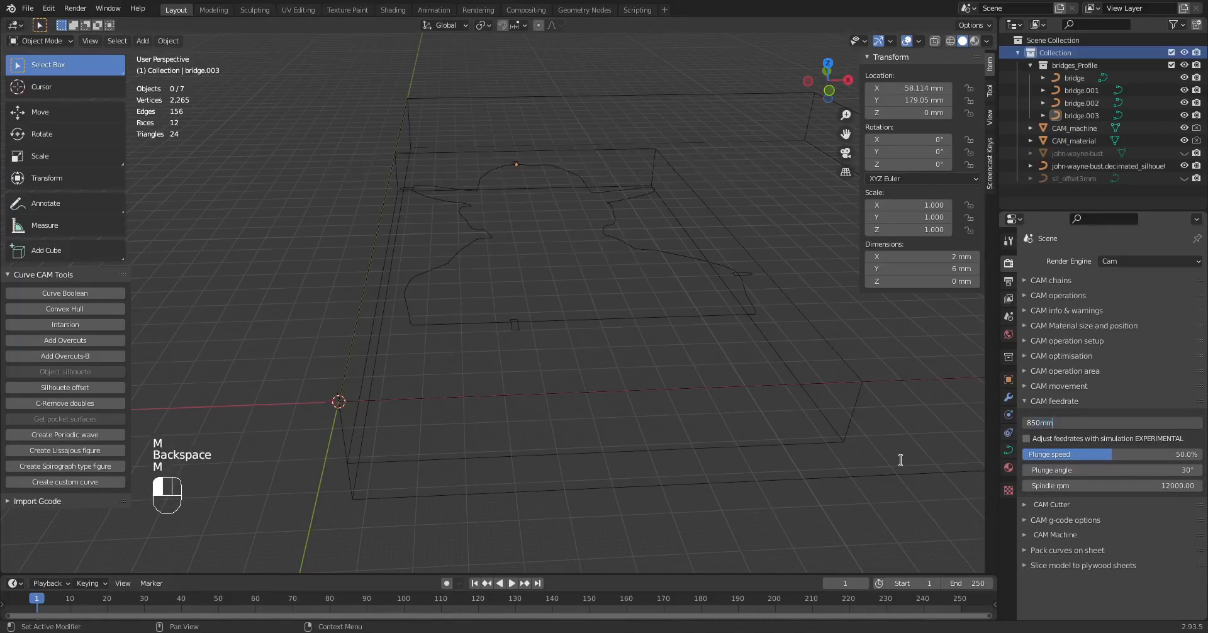
{"action": "left_click", "coordinate": [901, 463]}
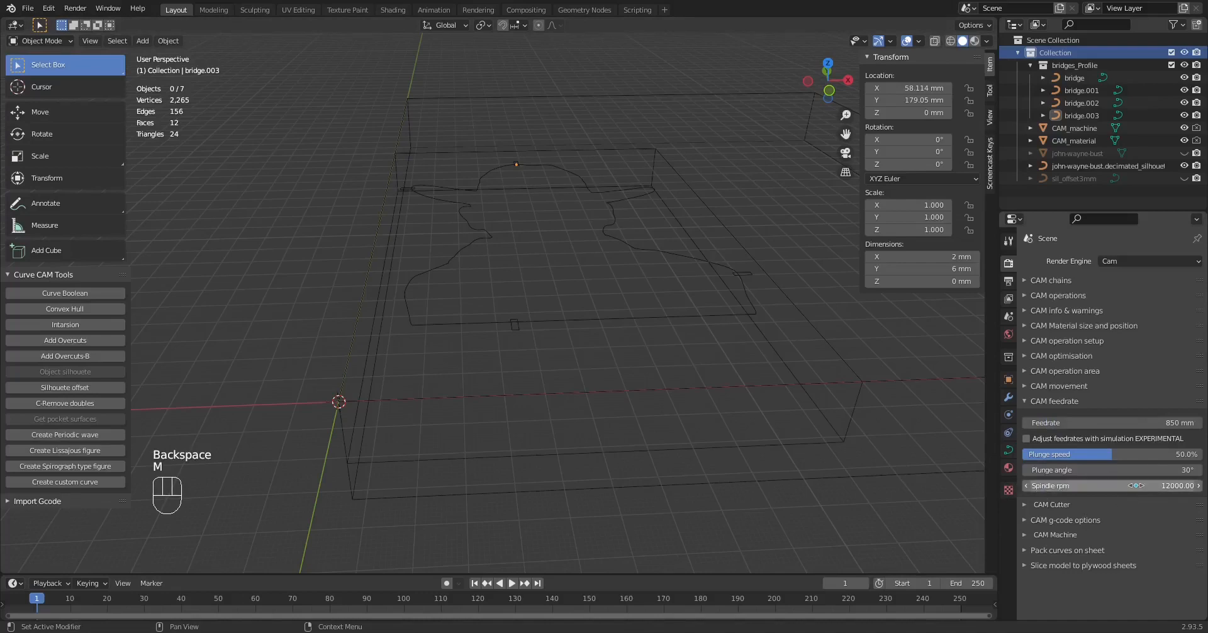
- Set the Profile operation's spindle speed to 10000 rpm
{"action": "left_click", "coordinate": [1114, 489]}
{"action": "type", "text": "100"}
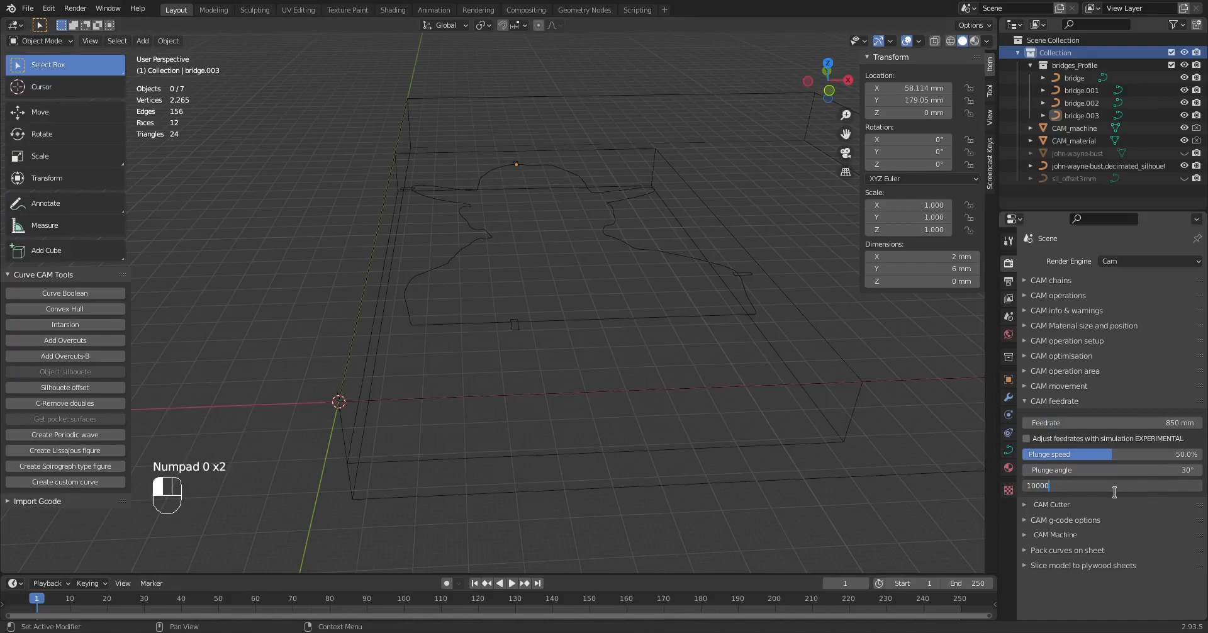
{"action": "type", "text": "00"}
{"action": "left_click", "coordinate": [1115, 497]}
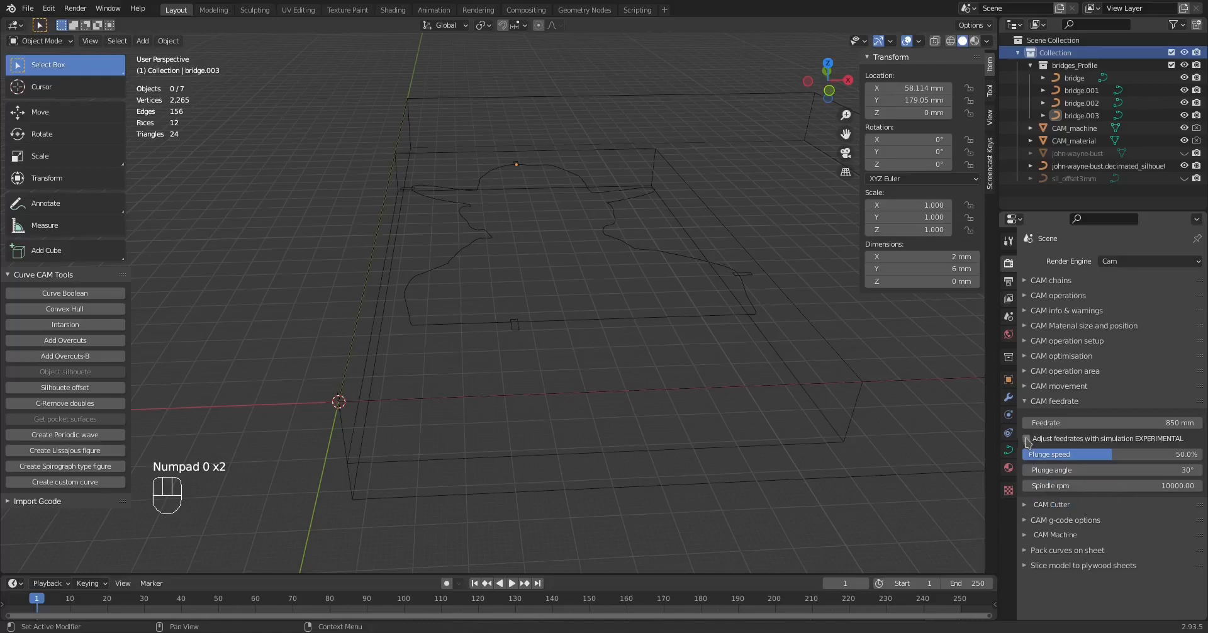
- Configure the CAM cutter as an End type with a diameter of 3.175 mm
{"action": "left_click", "coordinate": [1027, 505], "text": "ctrl"}
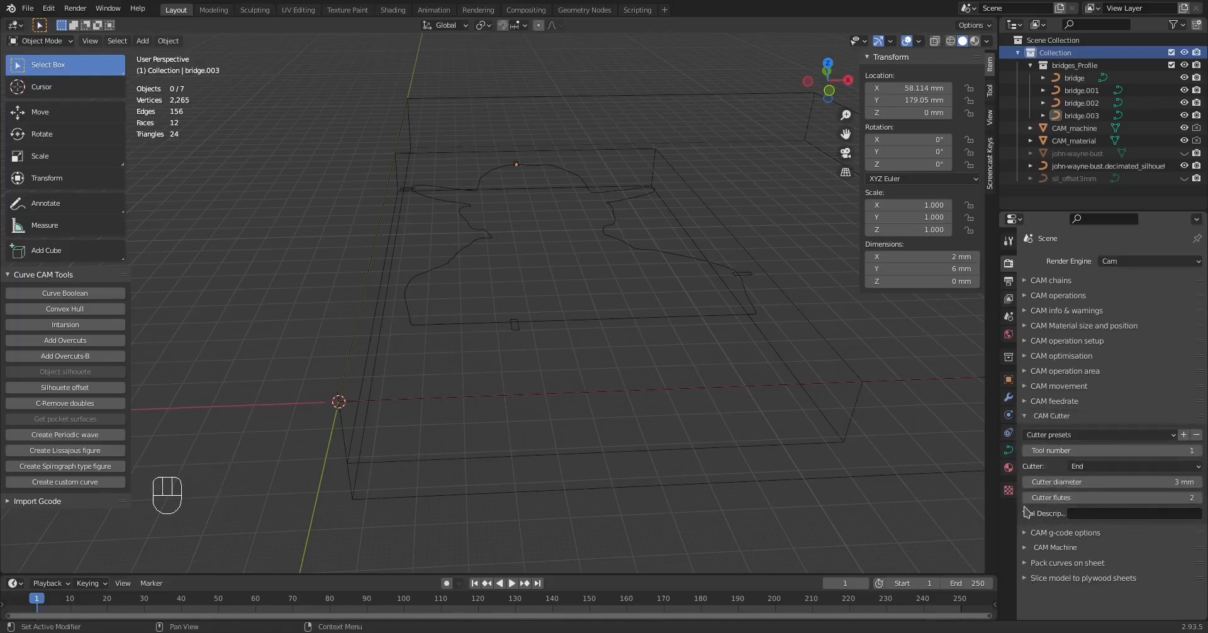
{"action": "left_click", "coordinate": [1094, 466]}
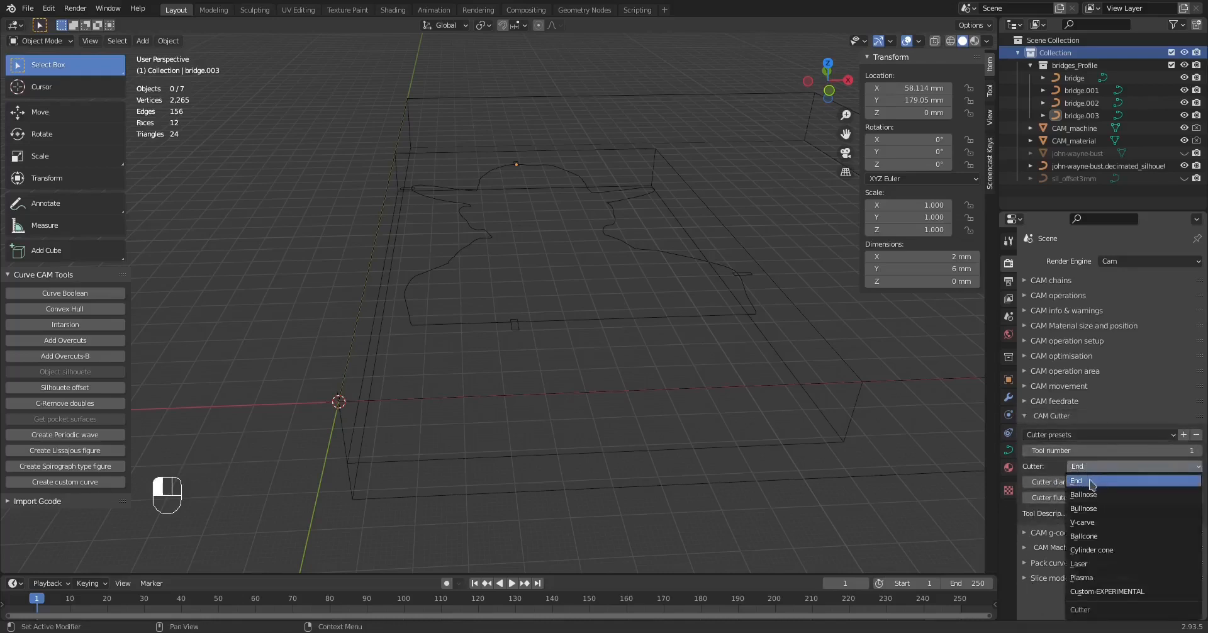
{"action": "left_click", "coordinate": [1087, 480]}
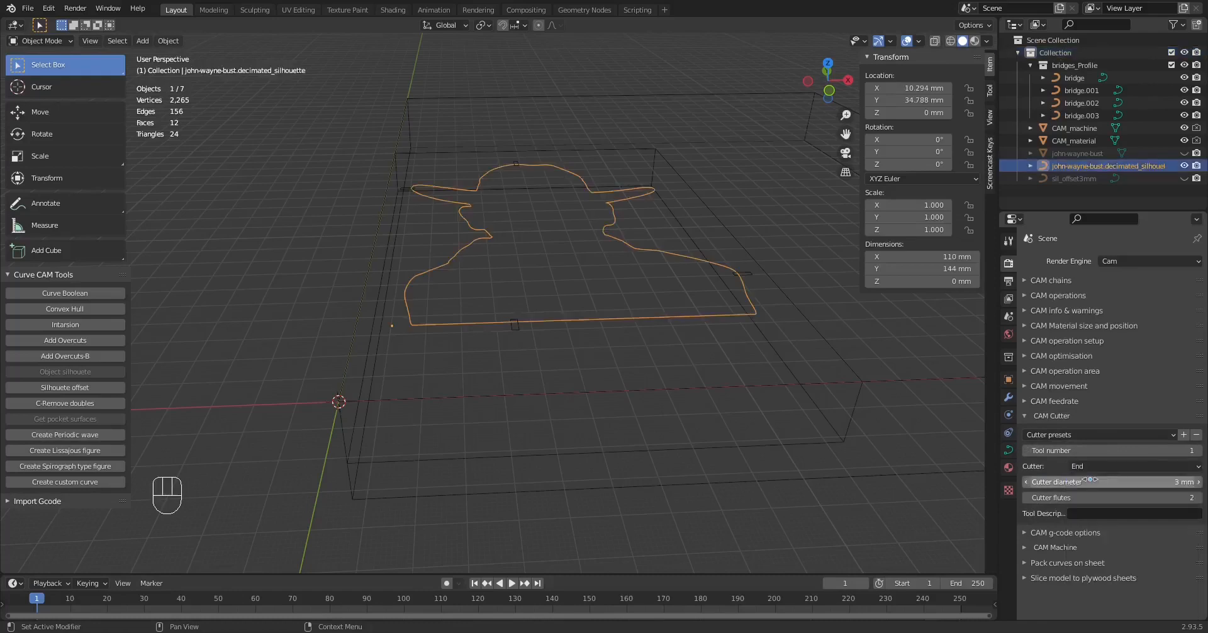
{"action": "left_click", "coordinate": [1151, 478]}
{"action": "type", "text": "3.175"}
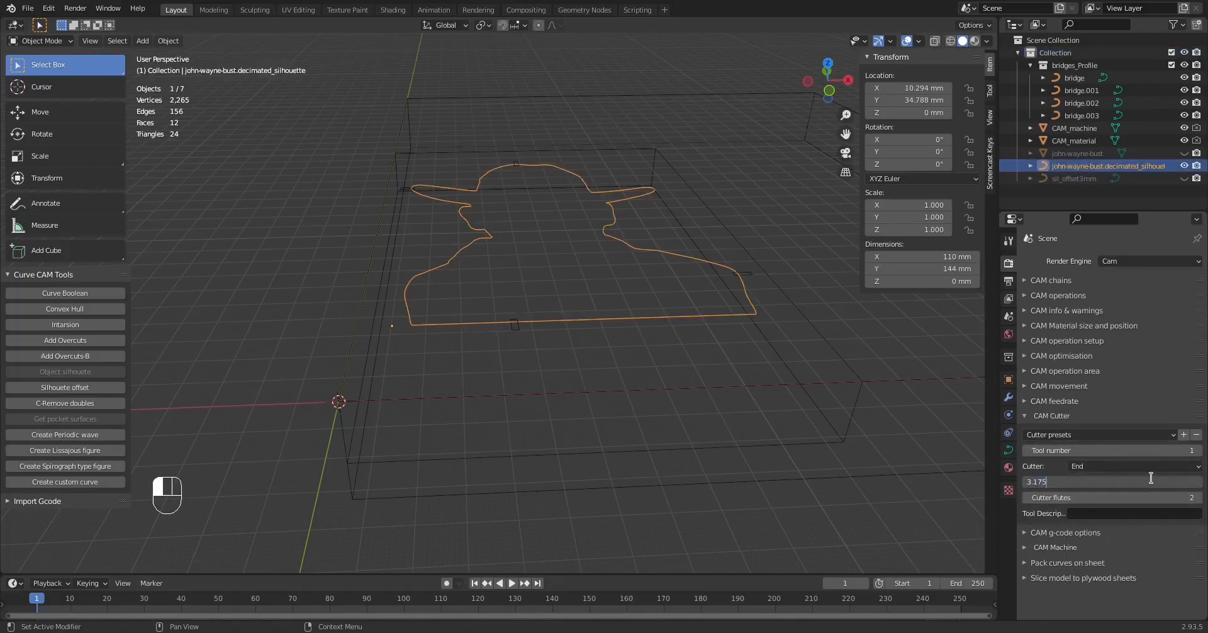
{"action": "key", "text": "Return"}
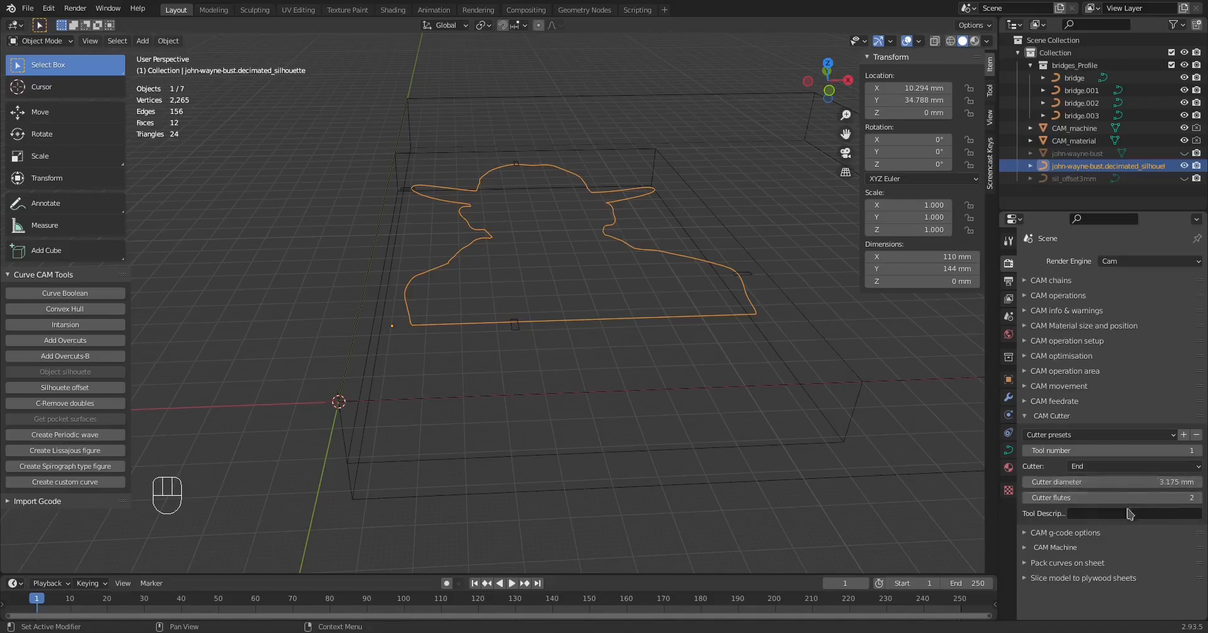
- Enable the g-code trailer output for the Profile operation and set the trailer to M5
{"action": "left_click", "coordinate": [1027, 533], "text": "ctrl"}
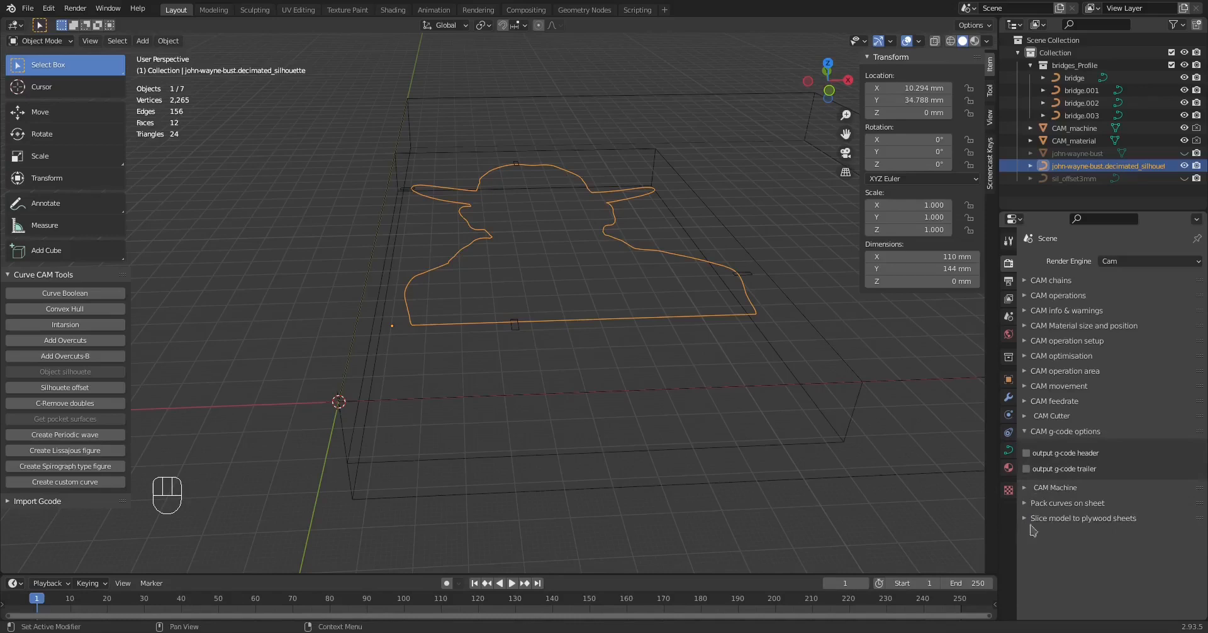
{"action": "left_click", "coordinate": [1026, 470]}
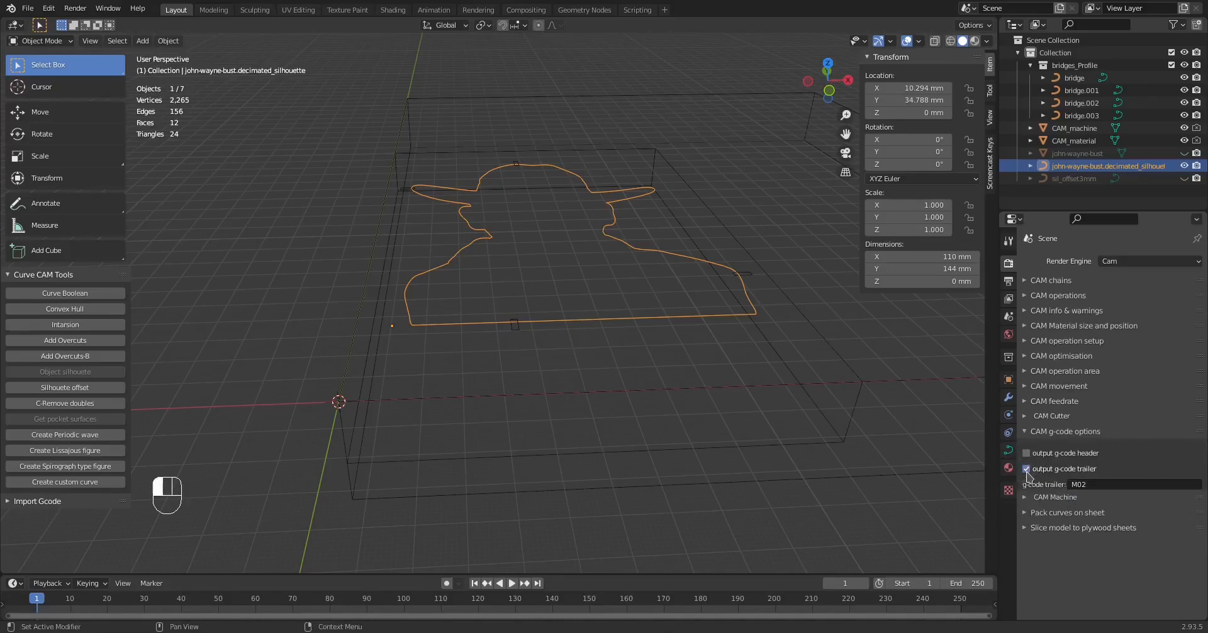
{"action": "left_click", "coordinate": [1099, 484]}
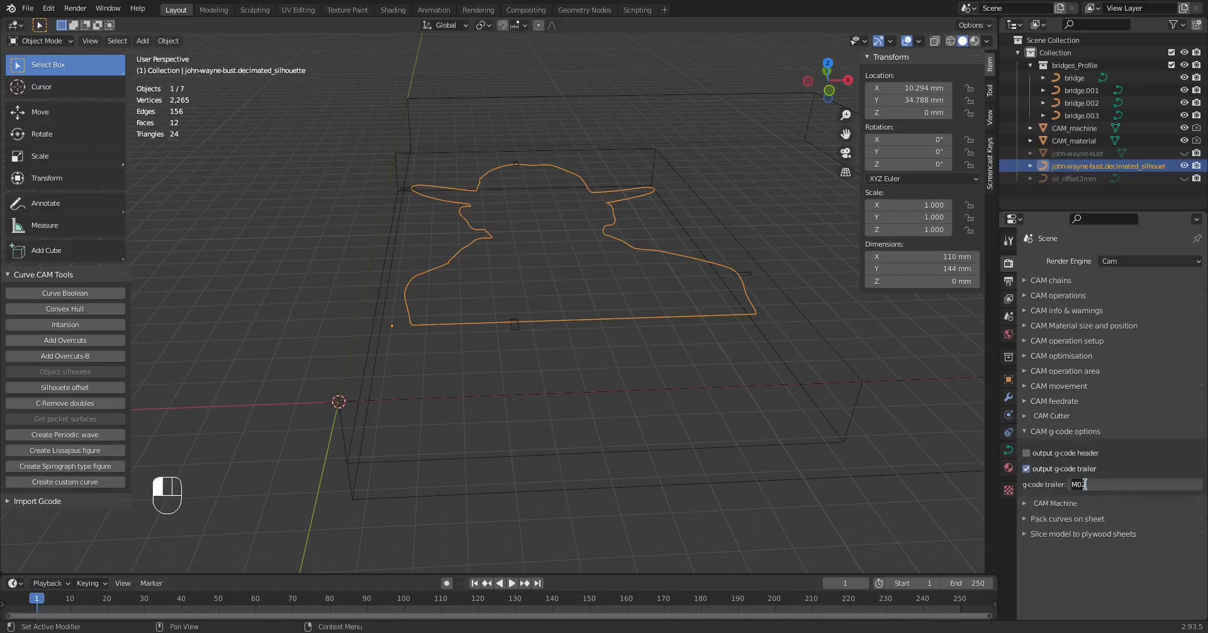
{"action": "type", "text": "M5"}
{"action": "left_click", "coordinate": [1057, 573]}
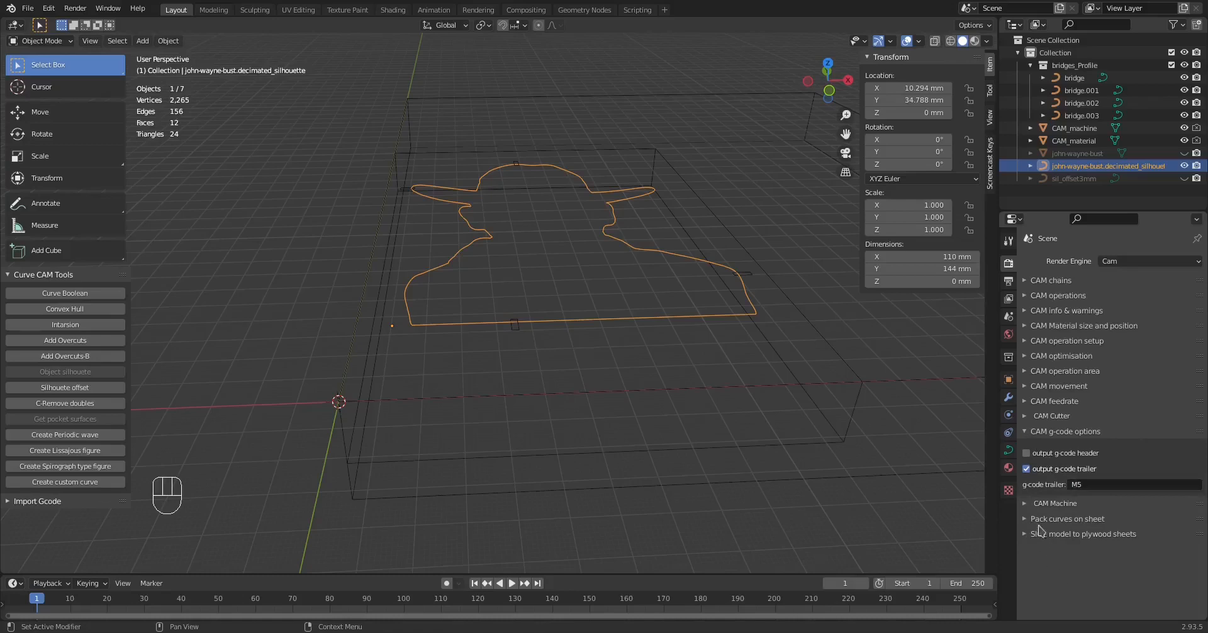
- Try calculating the Profile operation's path and delete the generated cam_path_Profile object
{"action": "left_click", "coordinate": [1026, 503], "text": "ctrl"}
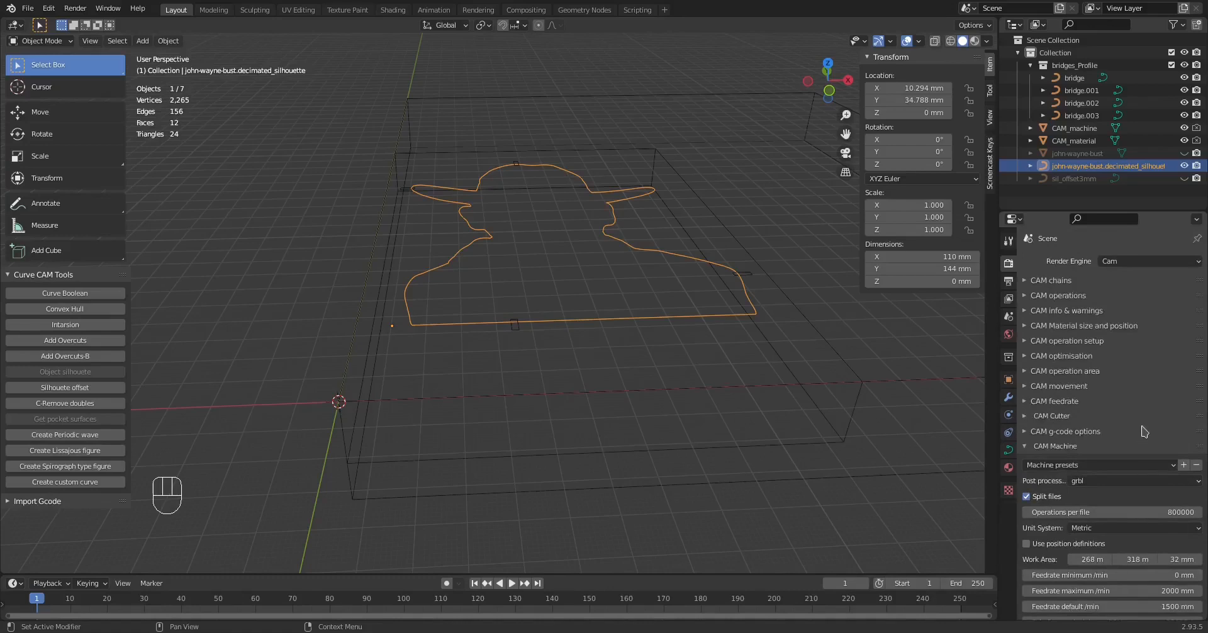
{"action": "left_click", "coordinate": [1024, 294]}
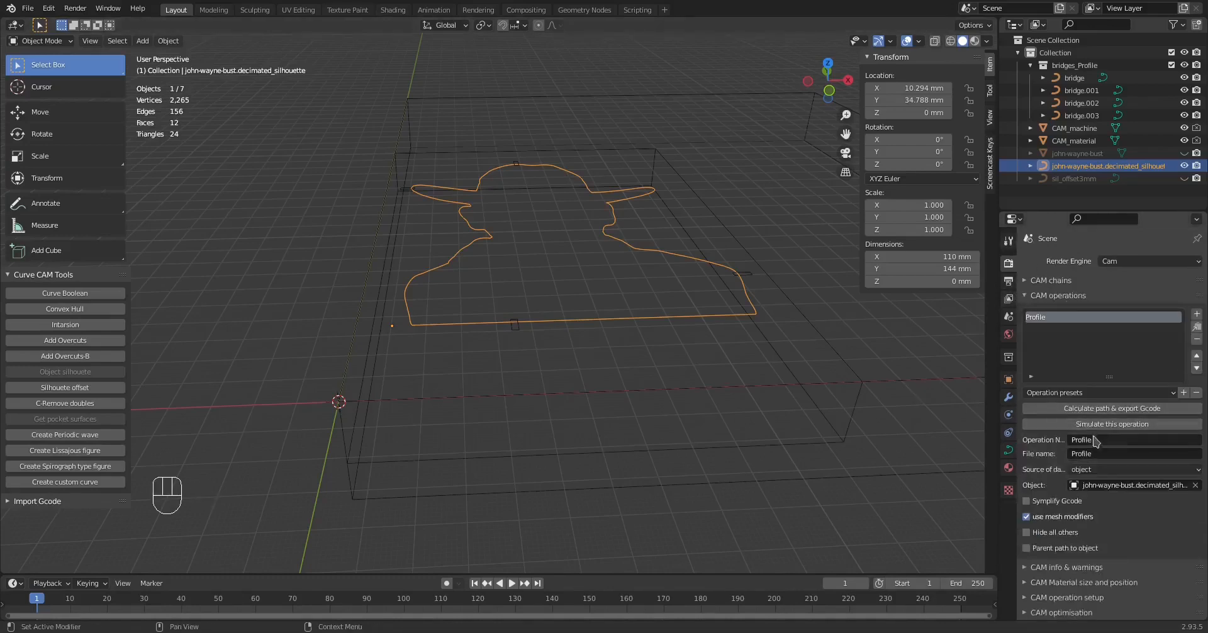
{"action": "left_click", "coordinate": [1117, 409]}
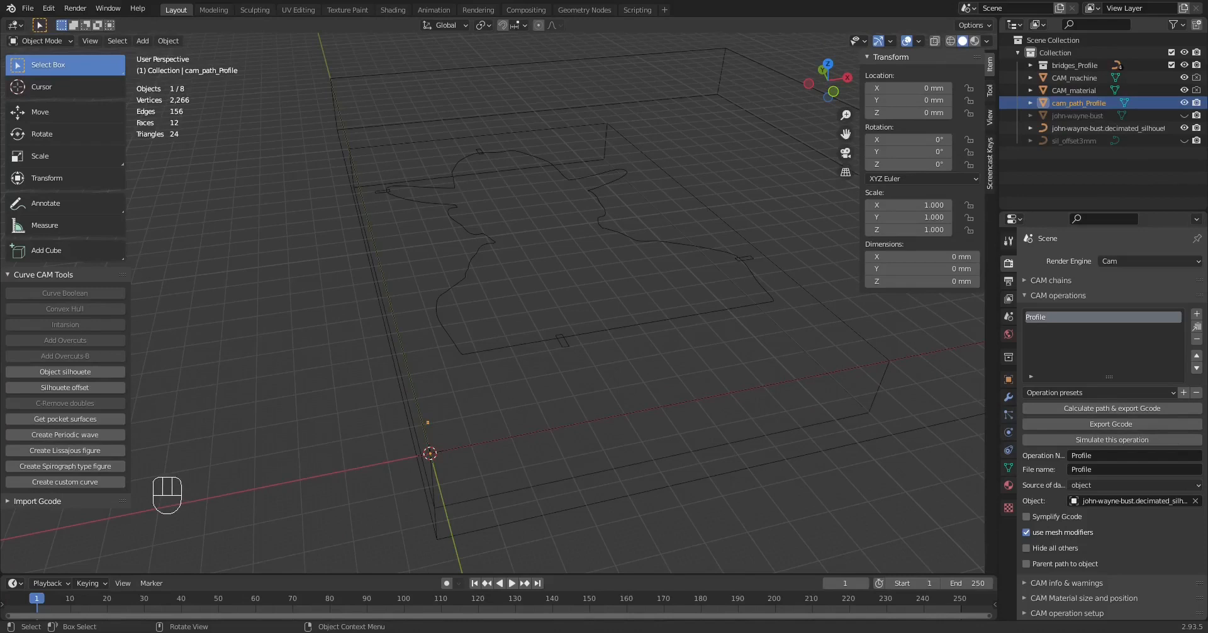
{"action": "key", "text": "Delete"}
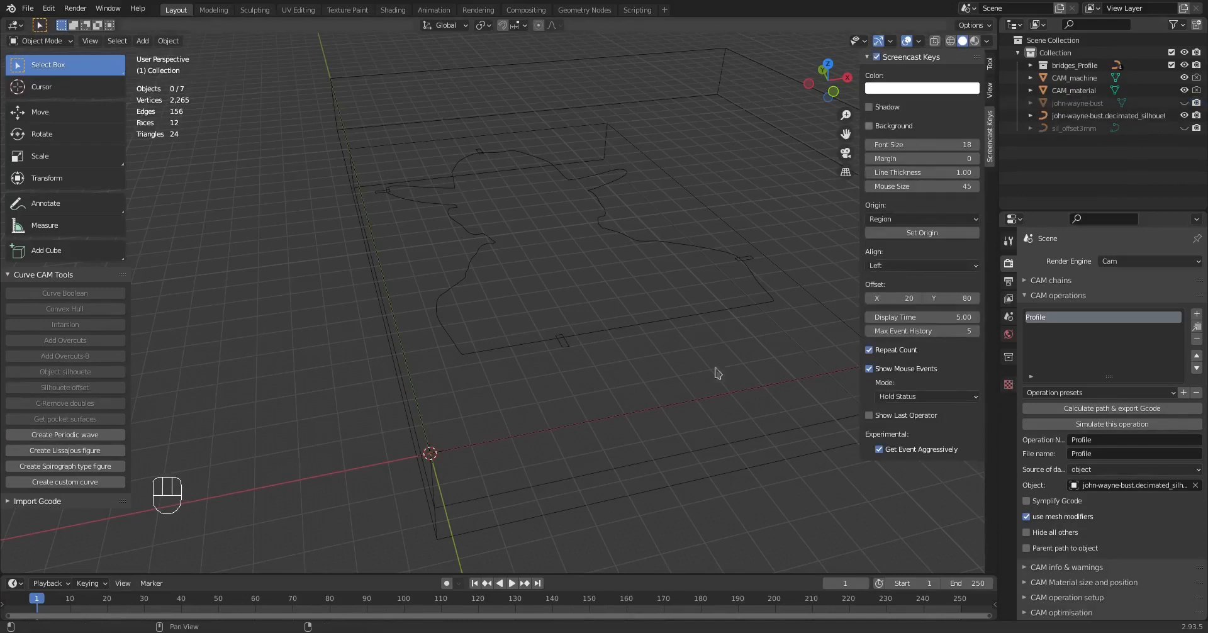
- Switch the Profile operation's depth source from material to object and inspect the silhouette curve's height within the stock
{"action": "scroll", "coordinate": [1070, 528], "scroll_direction": "down", "scroll_amount": 5}
{"action": "scroll", "coordinate": [1090, 527], "scroll_direction": "down", "scroll_amount": 9}
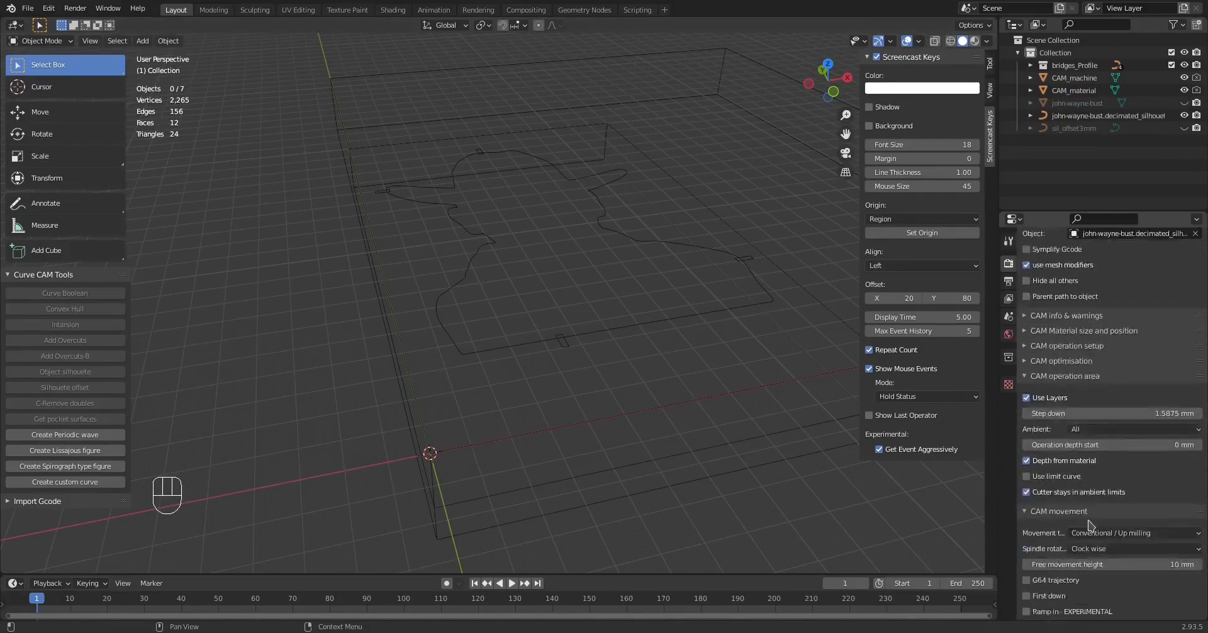
{"action": "left_click", "coordinate": [681, 322]}
{"action": "middle_click_drag", "start_coordinate": [697, 377], "coordinate": [671, 348]}
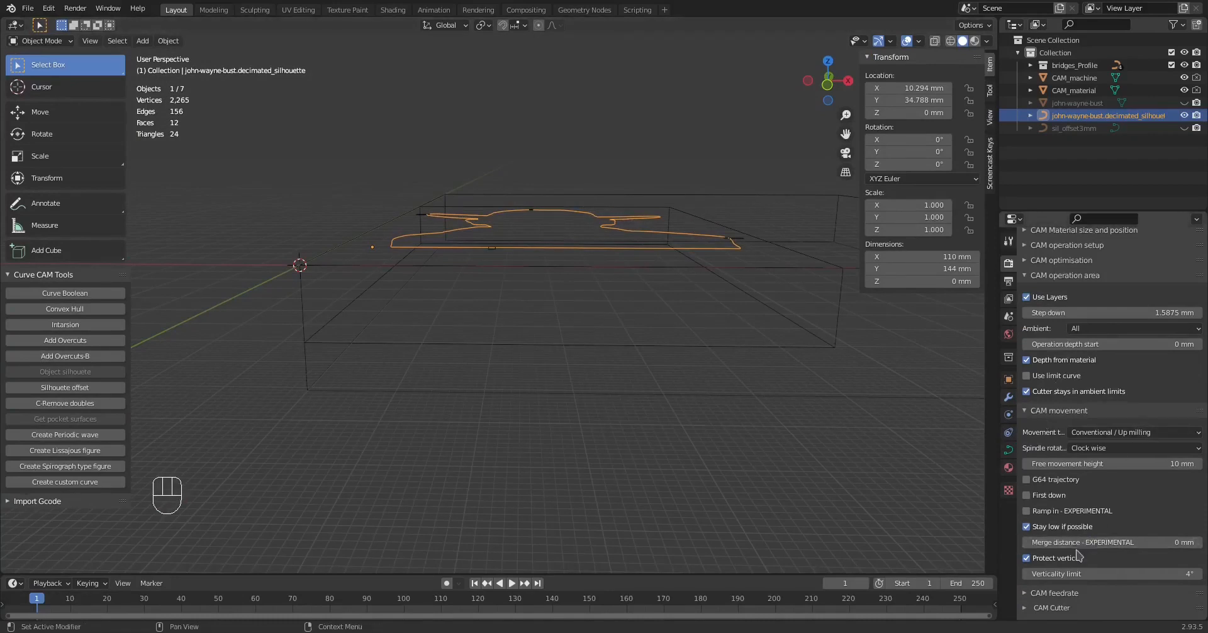
{"action": "left_click", "coordinate": [1027, 359]}
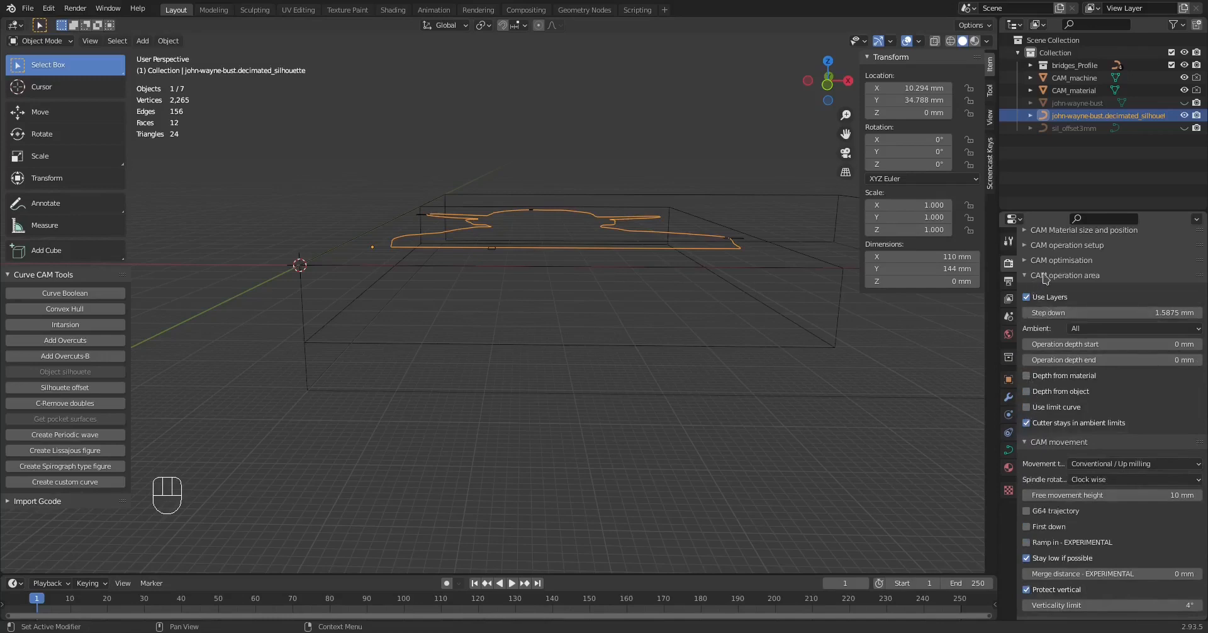
{"action": "left_click", "coordinate": [1027, 393]}
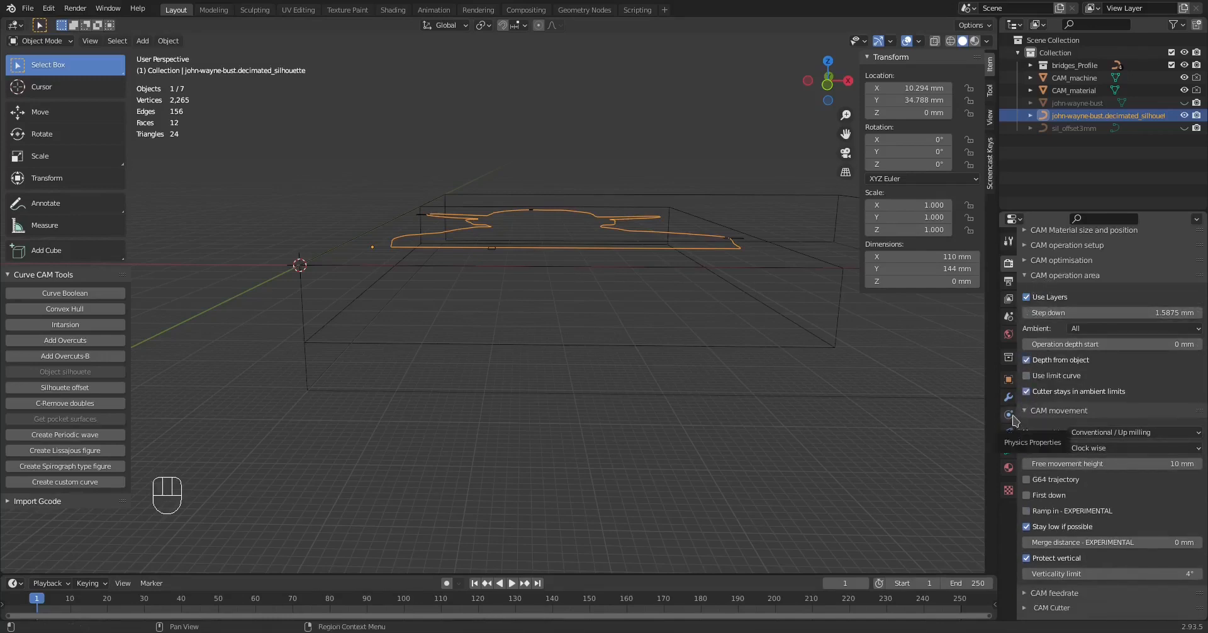
{"action": "mouse_move", "coordinate": [793, 345]}
{"action": "middle_mouse_down"}
{"action": "mouse_move", "coordinate": [787, 334]}
{"action": "mouse_move", "coordinate": [786, 345]}
{"action": "middle_mouse_up"}
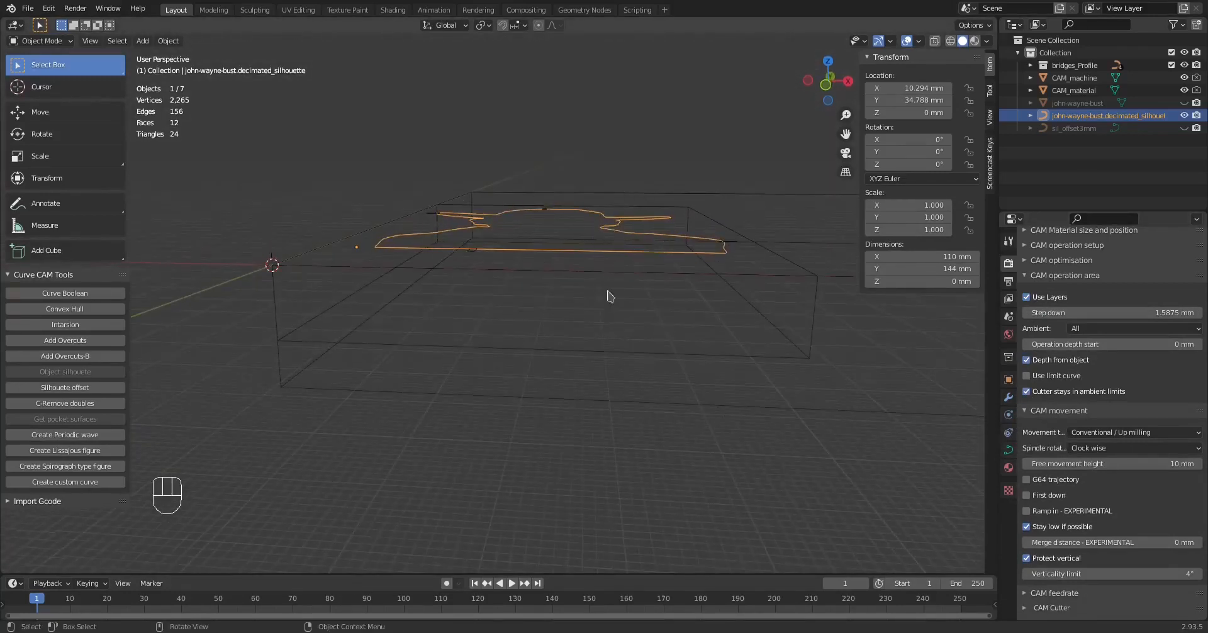
{"action": "middle_click_drag", "start_coordinate": [607, 296], "coordinate": [717, 378]}
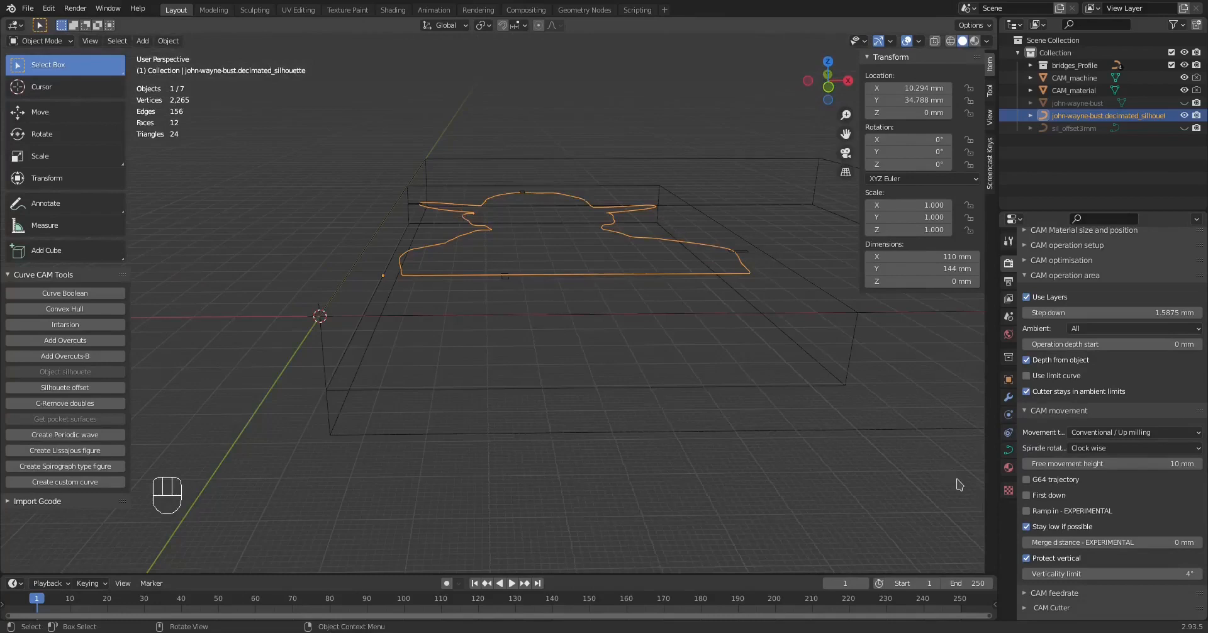
- Set the Profile operation to take its depth from the material instead of from the object
{"action": "left_click", "coordinate": [1026, 361]}
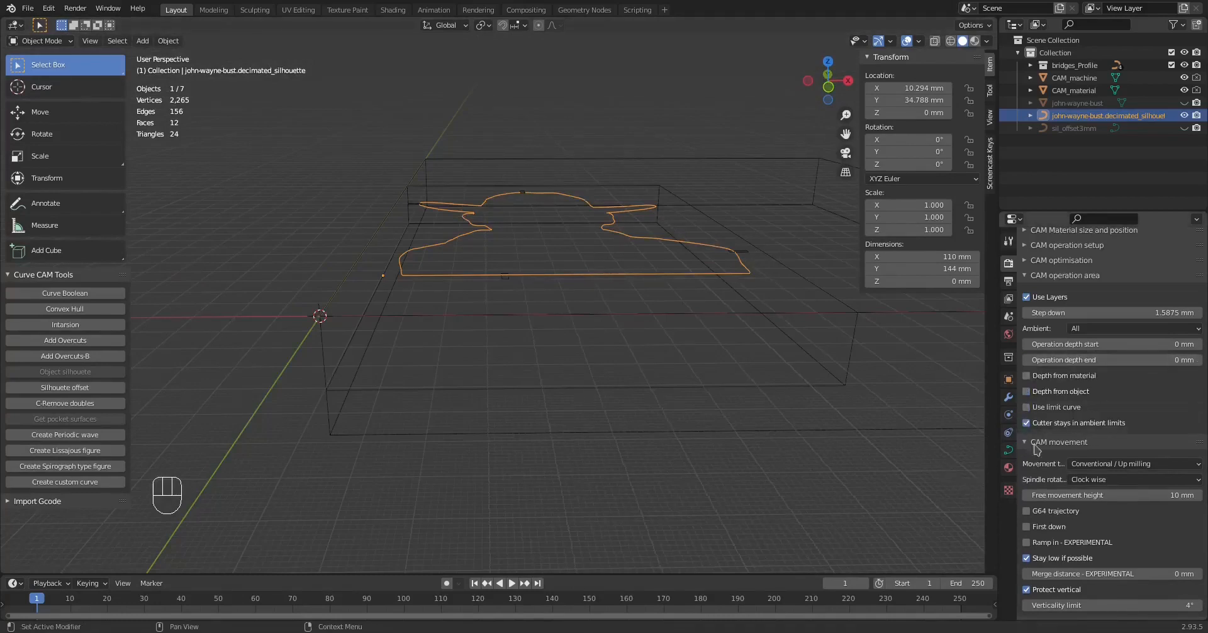
{"action": "left_click", "coordinate": [1026, 376]}
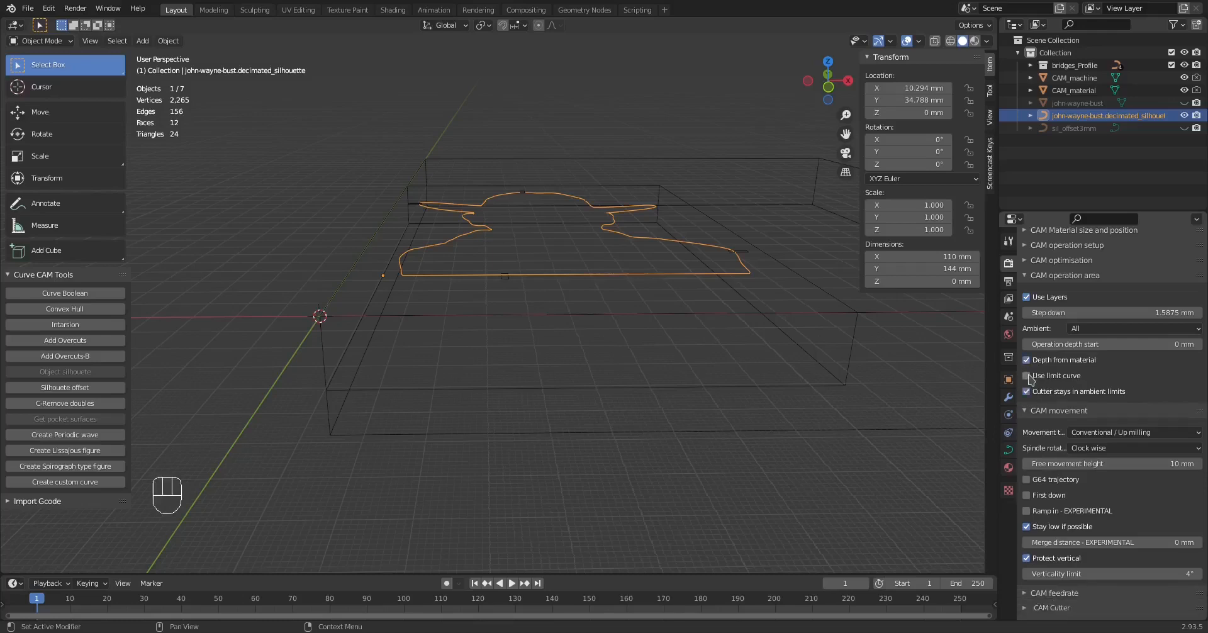
{"action": "left_click", "coordinate": [777, 391]}
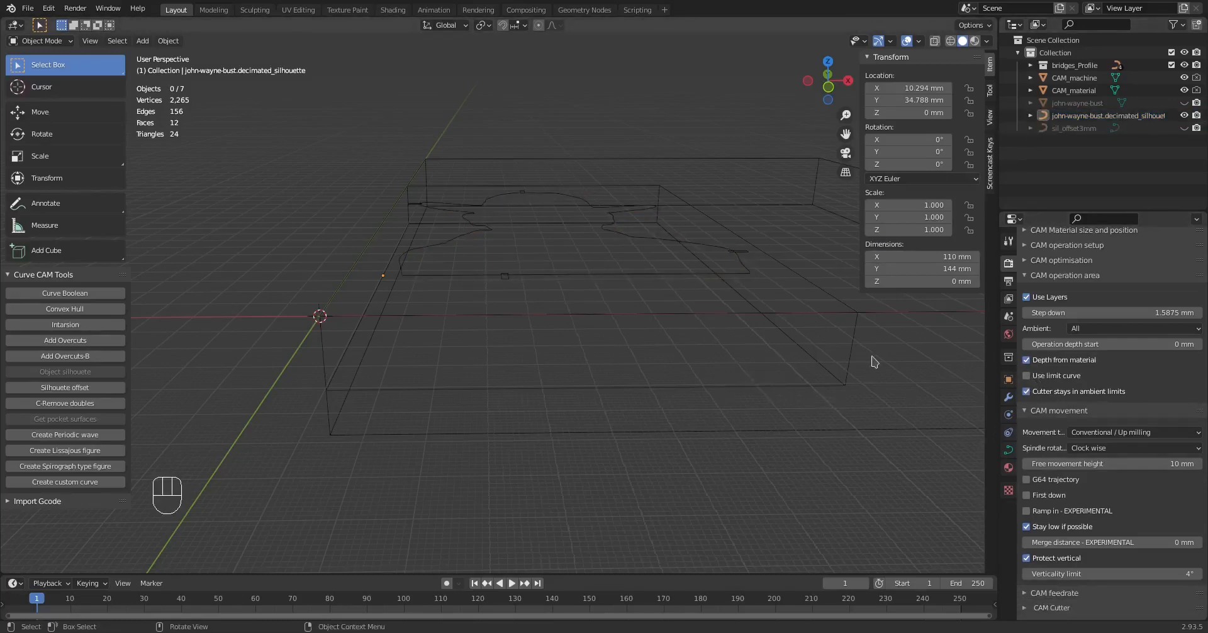
- Check the CAM_material block's dimensions, and calculate the Profile operation's path and export its G-code
{"action": "left_click", "coordinate": [1096, 94]}
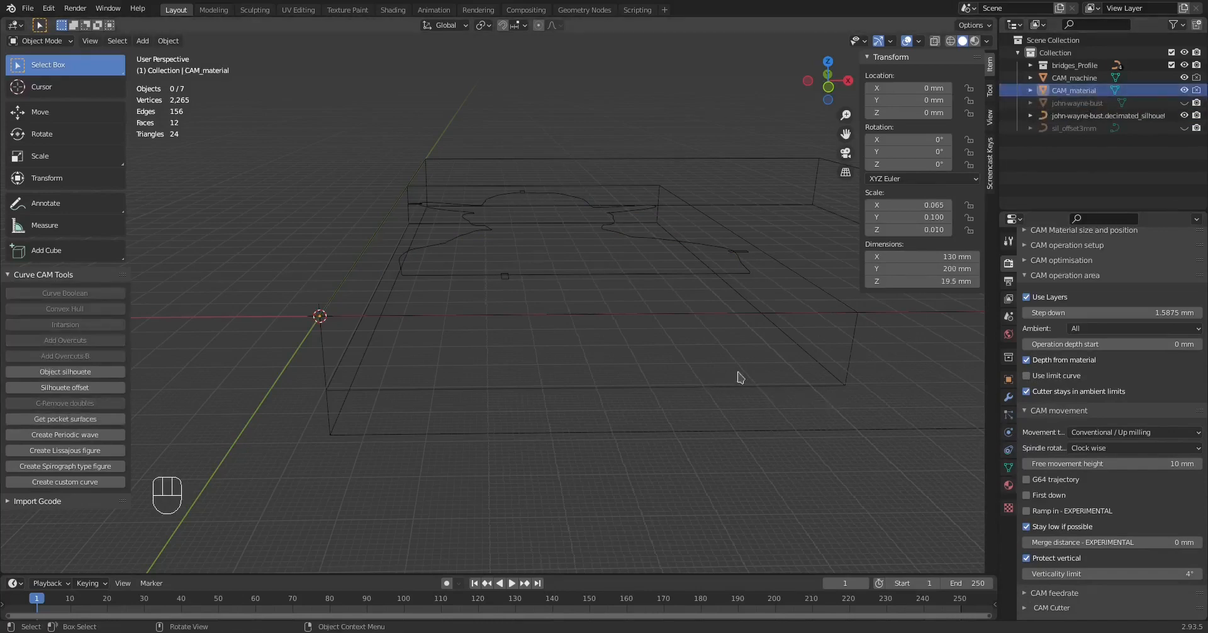
{"action": "middle_click_drag", "start_coordinate": [739, 375], "coordinate": [733, 412]}
{"action": "scroll", "coordinate": [1086, 396], "scroll_direction": "up", "scroll_amount": 12}
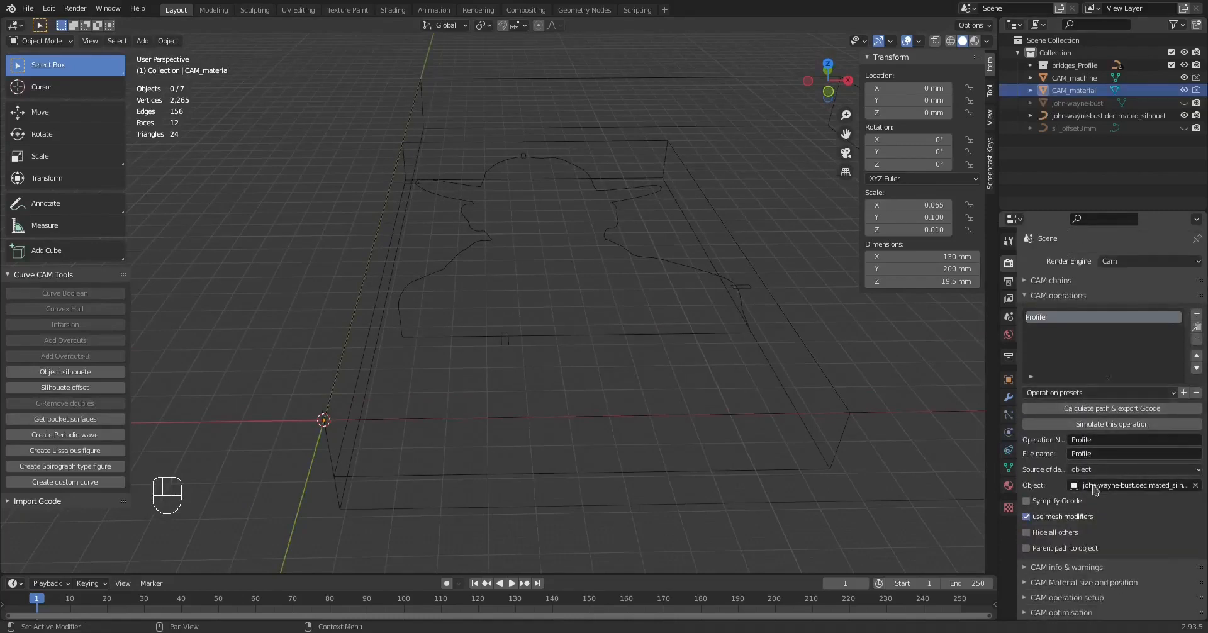
{"action": "left_click", "coordinate": [1123, 410]}
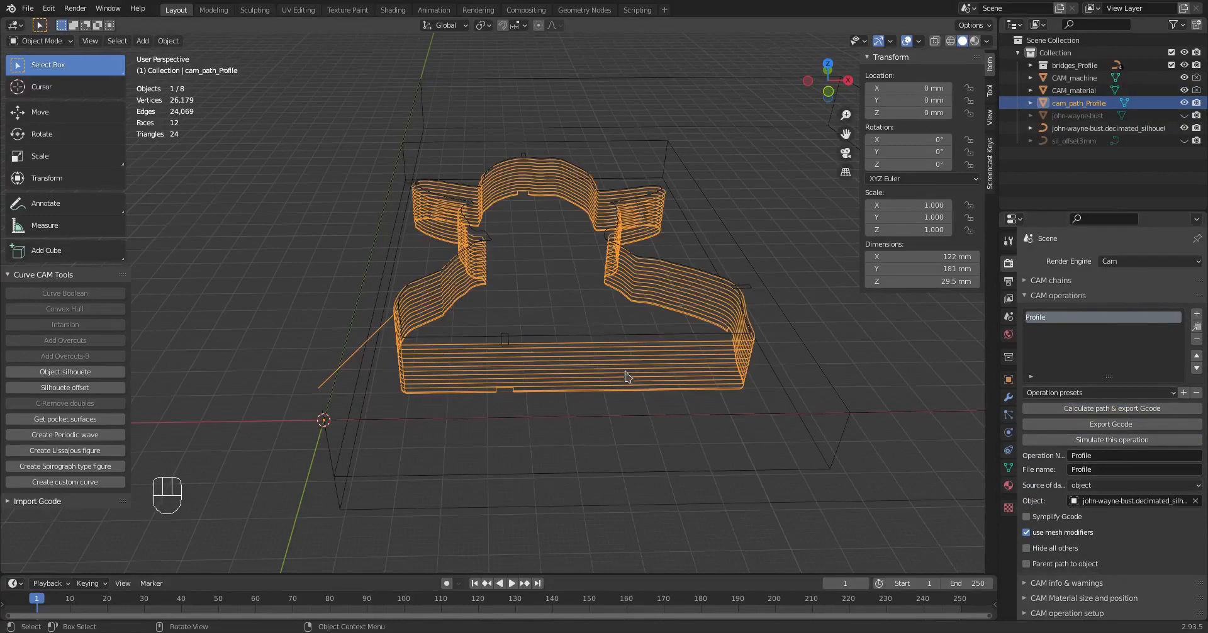
- Inspect the calculated Profile toolpath and its bridges from several angles, and hide cam_path_Profile and show the john-wayne-bust mesh instead
{"action": "middle_click_drag", "start_coordinate": [629, 412], "coordinate": [687, 308]}
{"action": "middle_click_drag", "start_coordinate": [665, 221], "coordinate": [676, 287]}
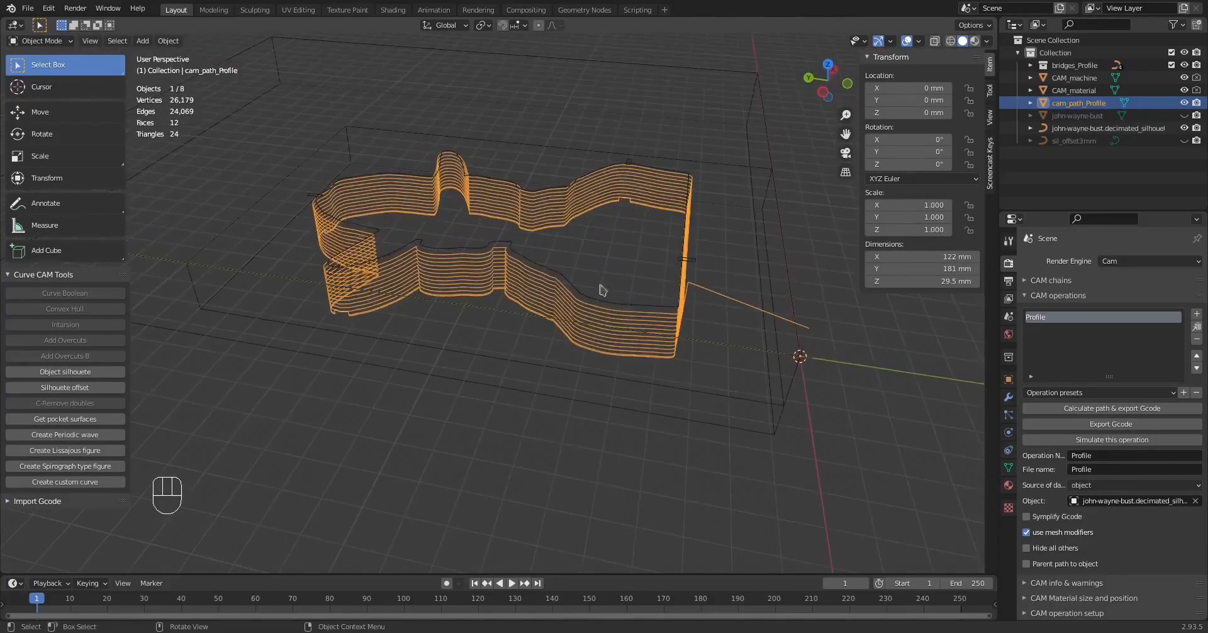
{"action": "middle_click_drag", "start_coordinate": [738, 262], "coordinate": [615, 350]}
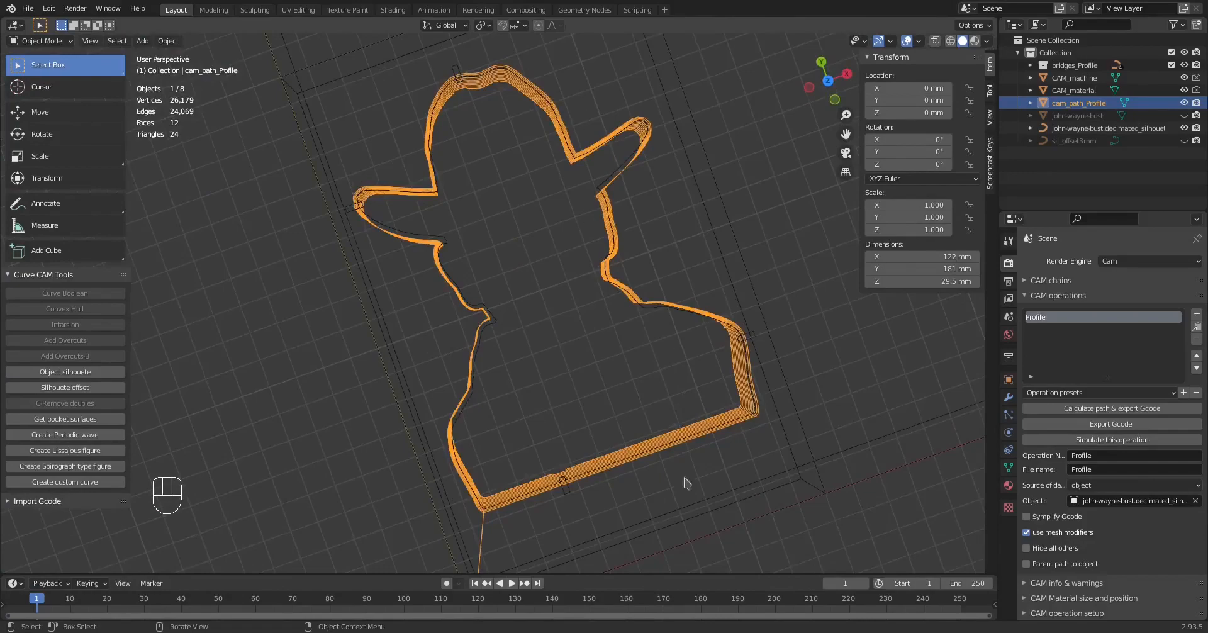
{"action": "middle_click_drag", "start_coordinate": [685, 483], "coordinate": [475, 324]}
{"action": "middle_click_drag", "start_coordinate": [713, 321], "coordinate": [375, 350]}
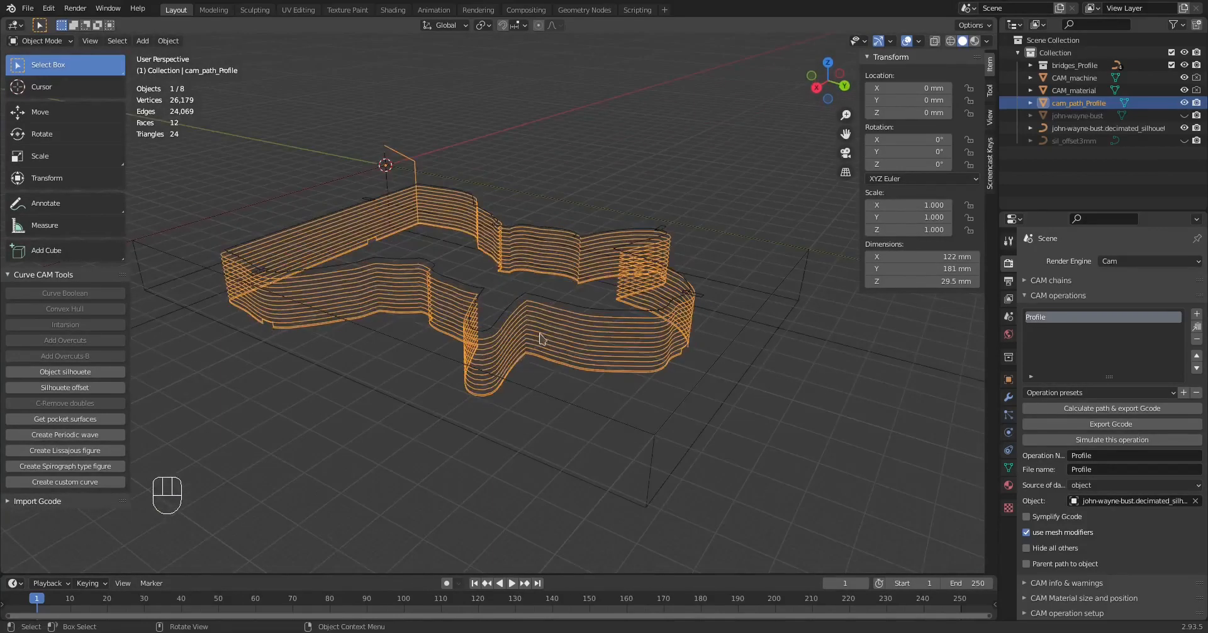
{"action": "middle_click_drag", "start_coordinate": [540, 338], "coordinate": [516, 409]}
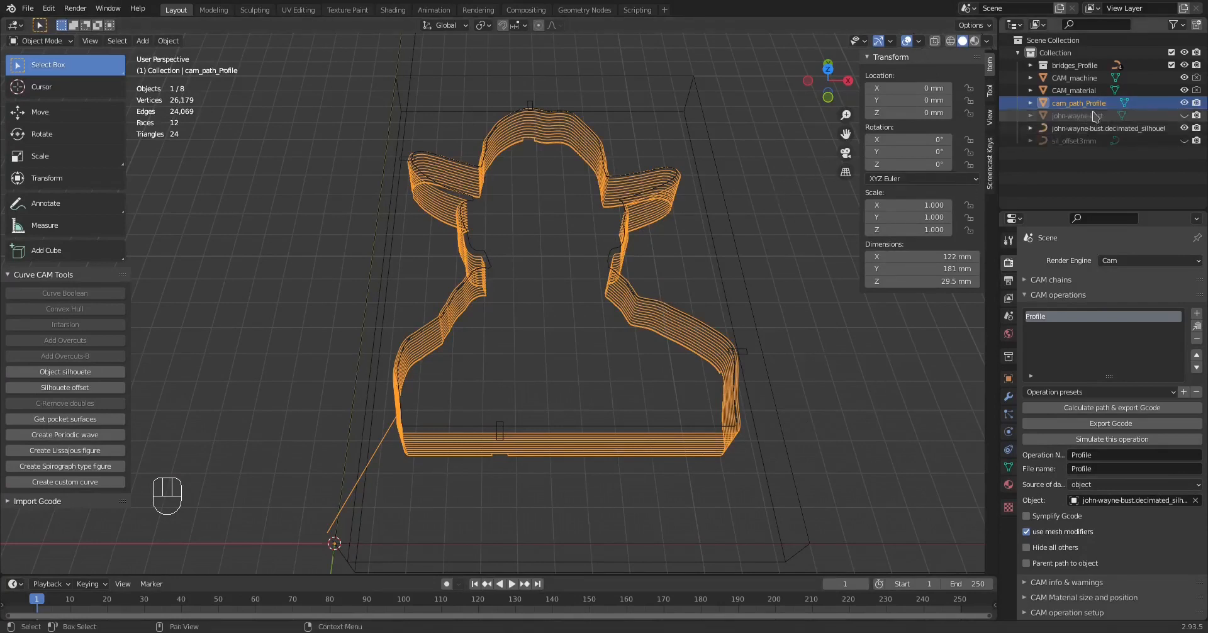
{"action": "left_click", "coordinate": [1185, 103]}
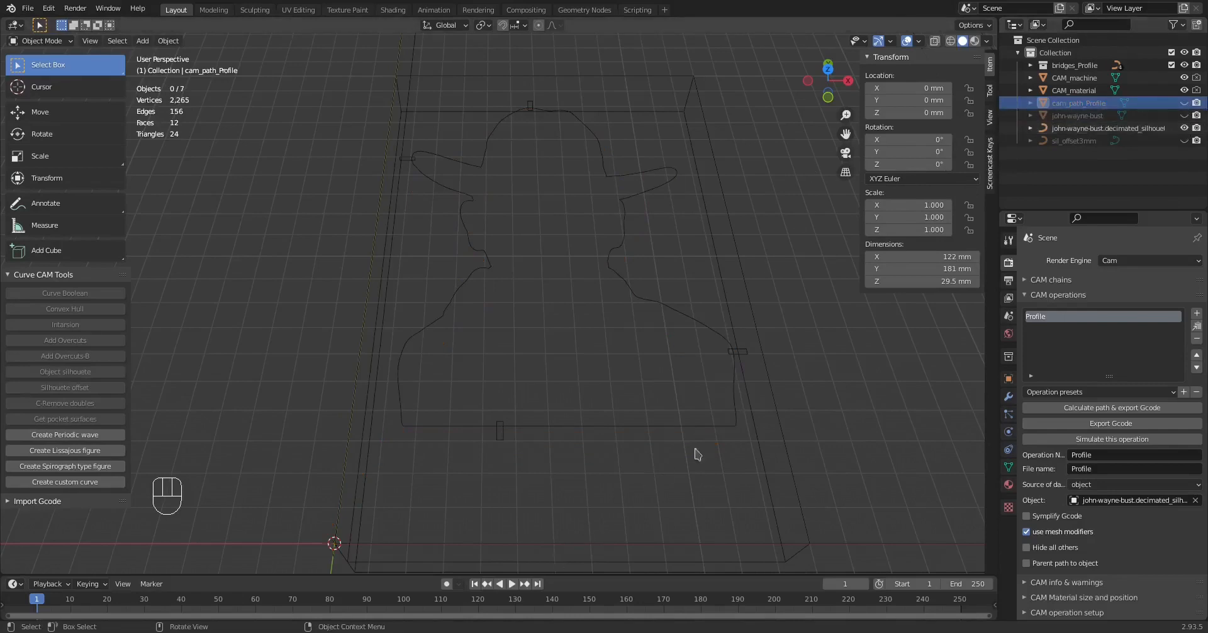
{"action": "left_click", "coordinate": [1184, 116]}
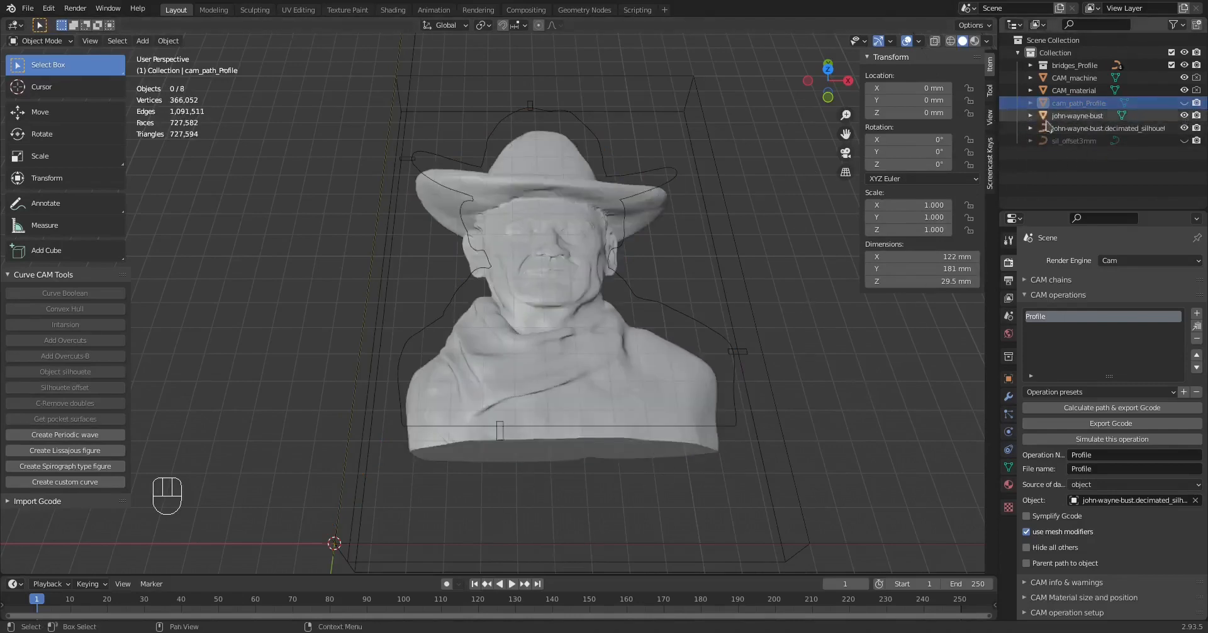
- Duplicate the Profile operation and name both the copied operation and its output file Roughing
{"action": "left_click", "coordinate": [1197, 327]}
{"action": "left_click", "coordinate": [1072, 332]}
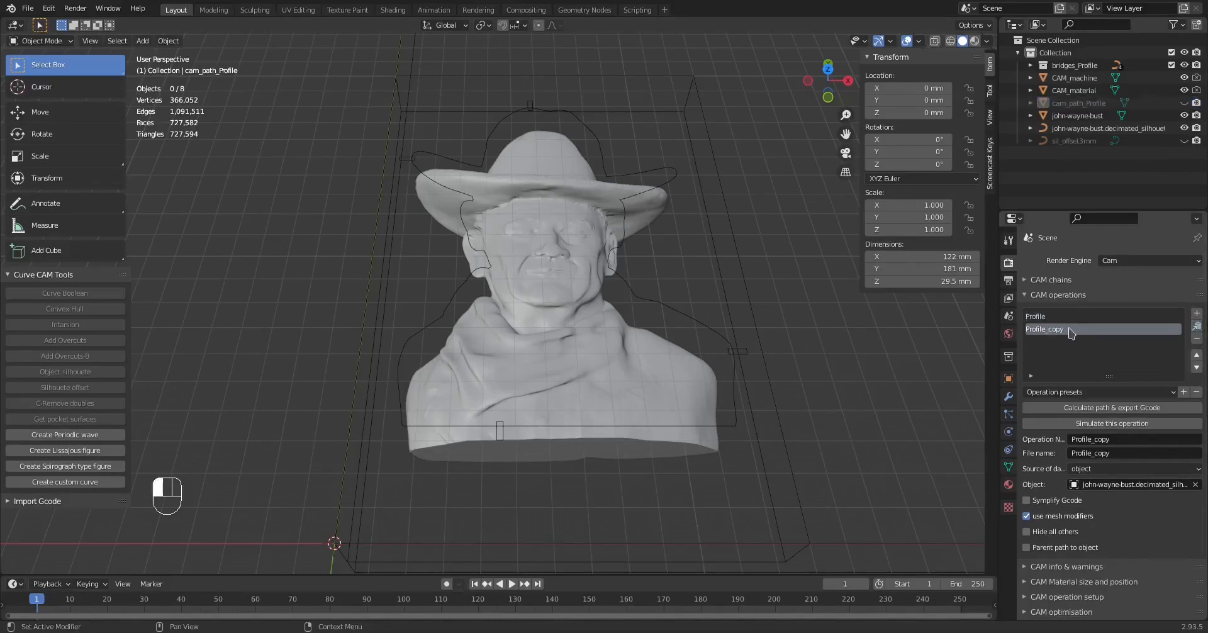
{"action": "left_click", "coordinate": [1116, 439]}
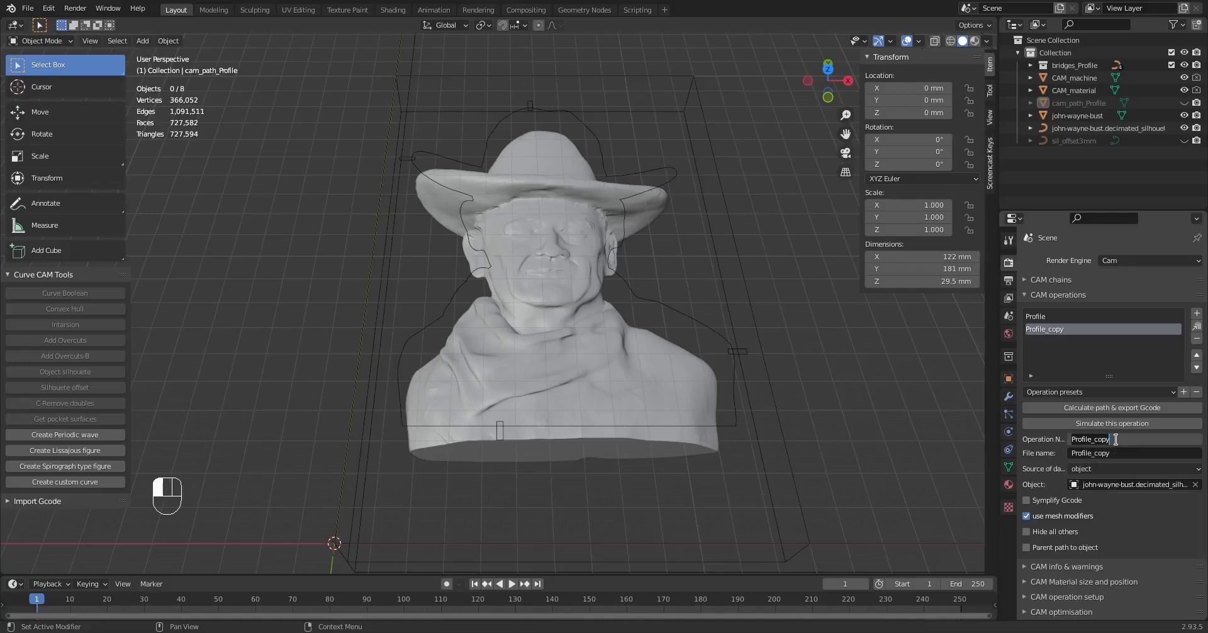
{"action": "type", "text": "Roughing"}
{"action": "key", "text": "Tab"}
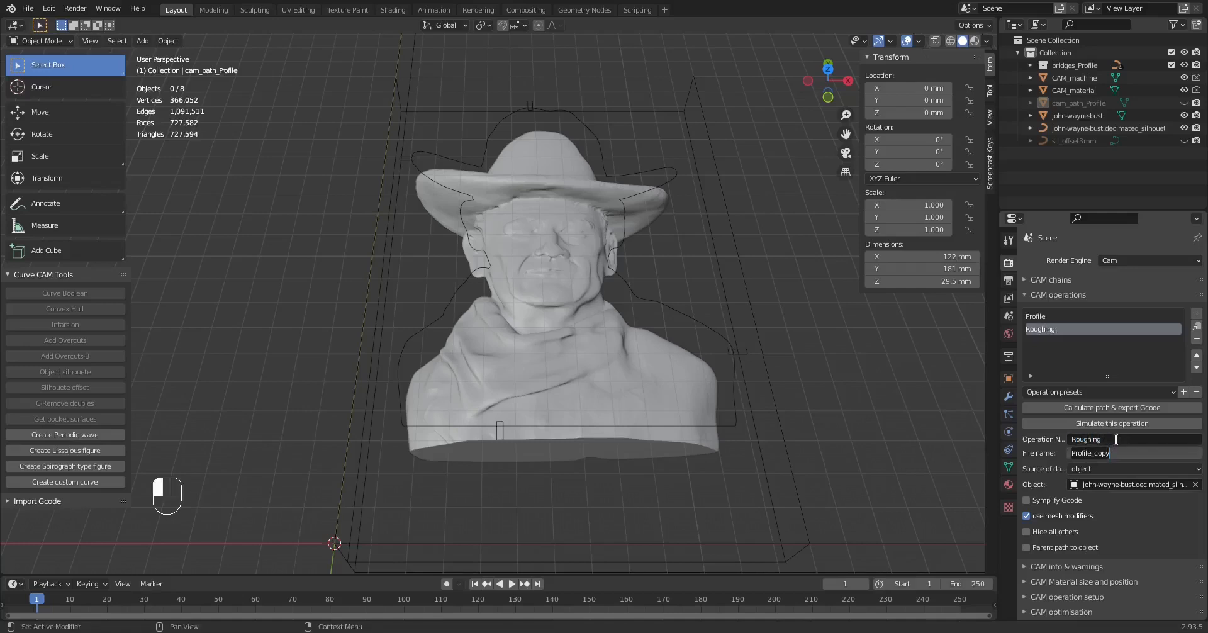
{"action": "type", "text": "Ro"}
{"action": "key", "text": "BackSpace"}
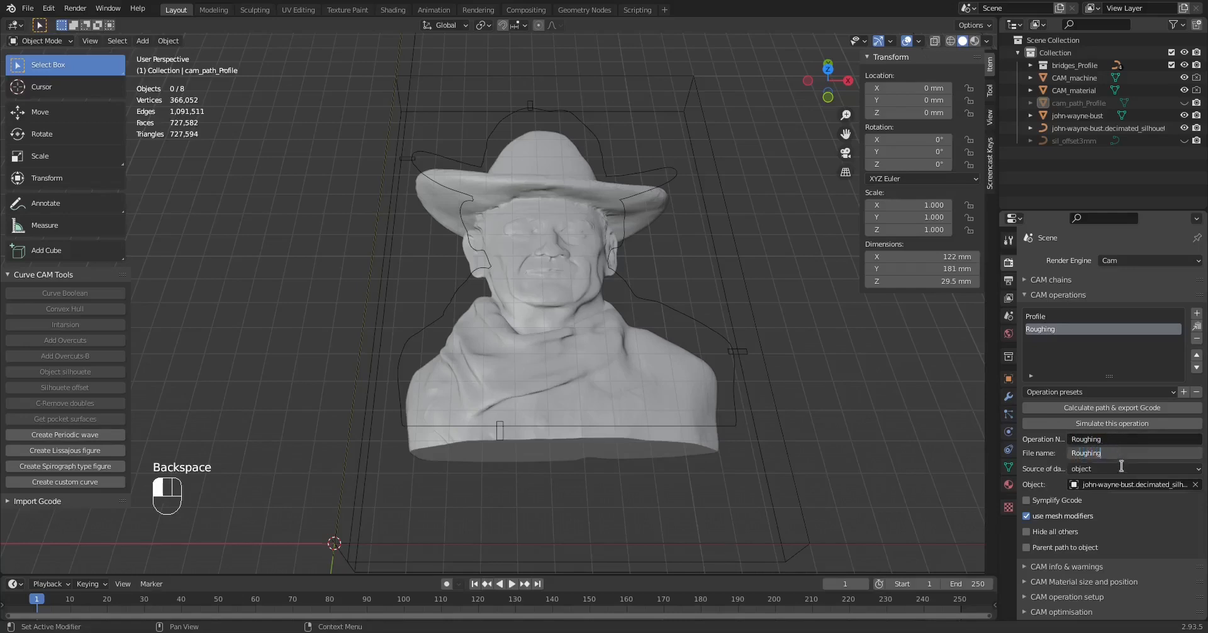
- Set the Roughing operation's source object to john-wayne-bust
{"action": "left_click", "coordinate": [1133, 488]}
{"action": "left_click", "coordinate": [1134, 488]}
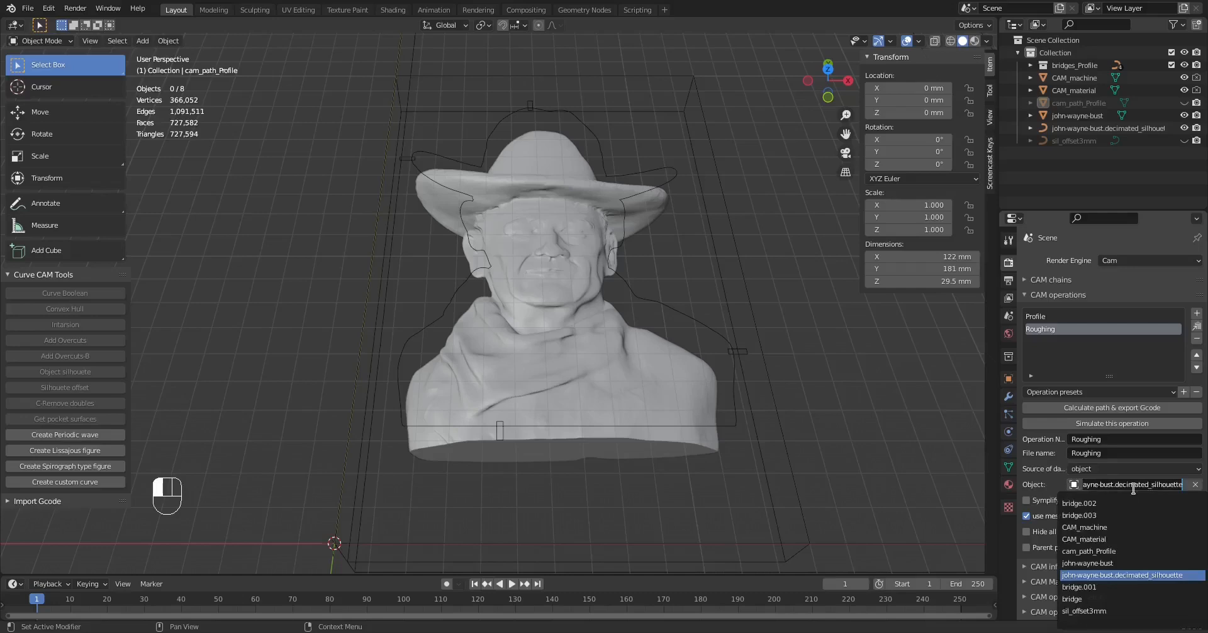
{"action": "left_click", "coordinate": [1106, 563]}
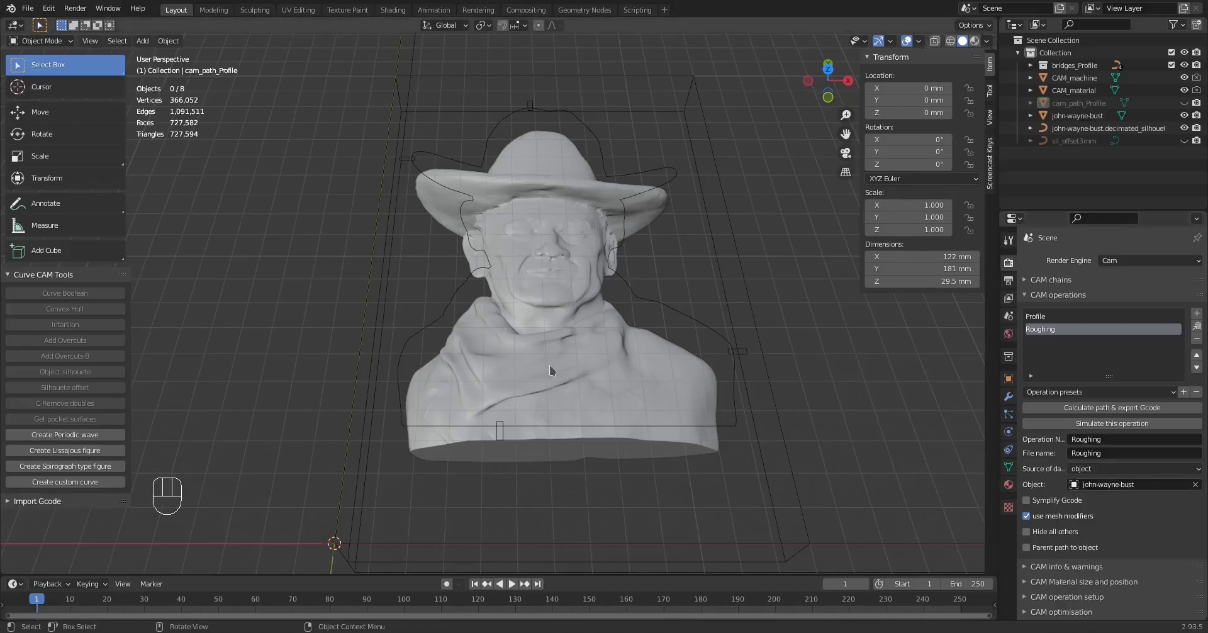
- Review the Roughing operation's info and material size settings, and change its strategy from Profile(Cutout) to Parallel
{"action": "scroll", "coordinate": [1113, 552], "scroll_direction": "down", "scroll_amount": 1}
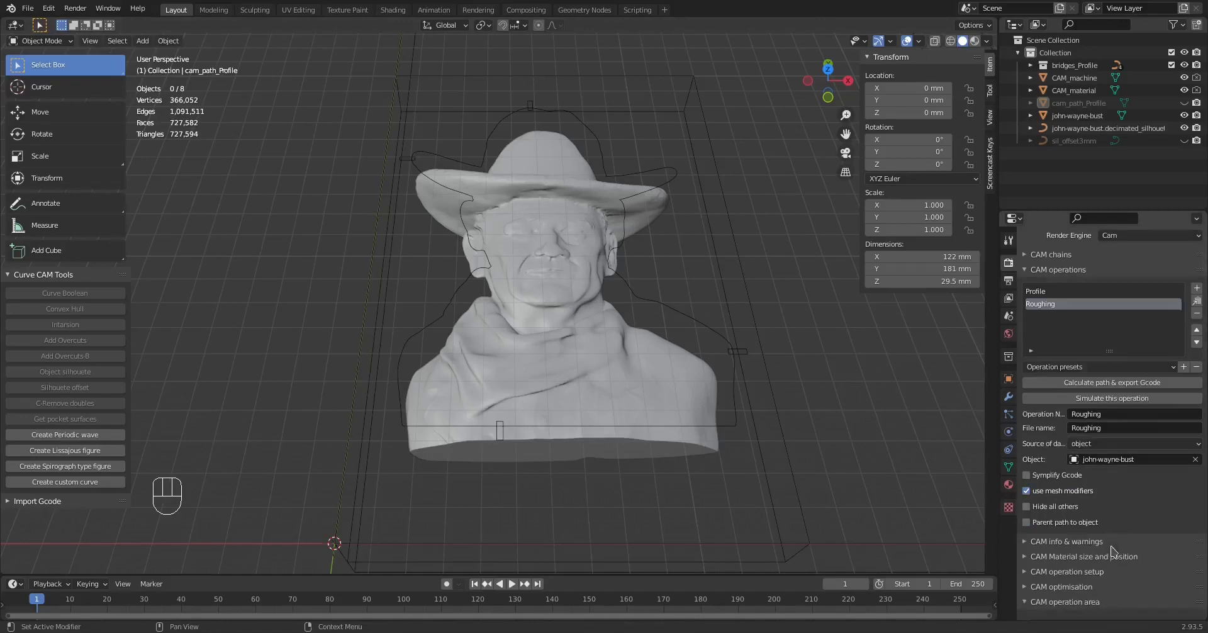
{"action": "scroll", "coordinate": [1113, 552], "scroll_direction": "down", "scroll_amount": 1}
{"action": "scroll", "coordinate": [1114, 542], "scroll_direction": "down", "scroll_amount": 4}
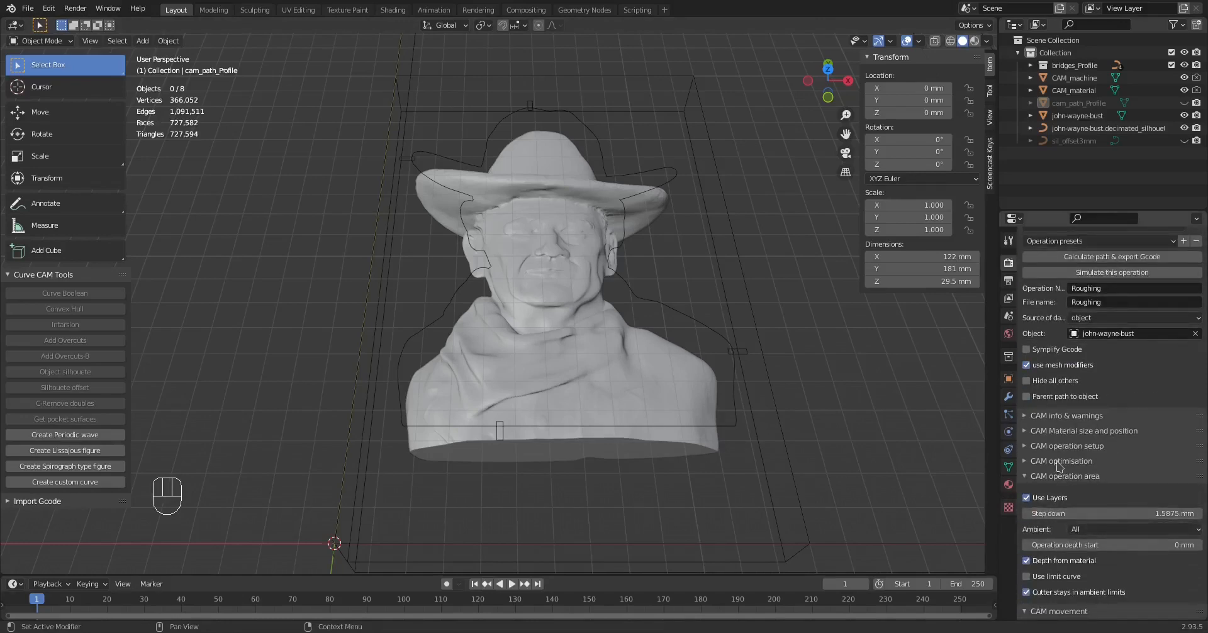
{"action": "left_click", "coordinate": [1029, 416], "text": "ctrl"}
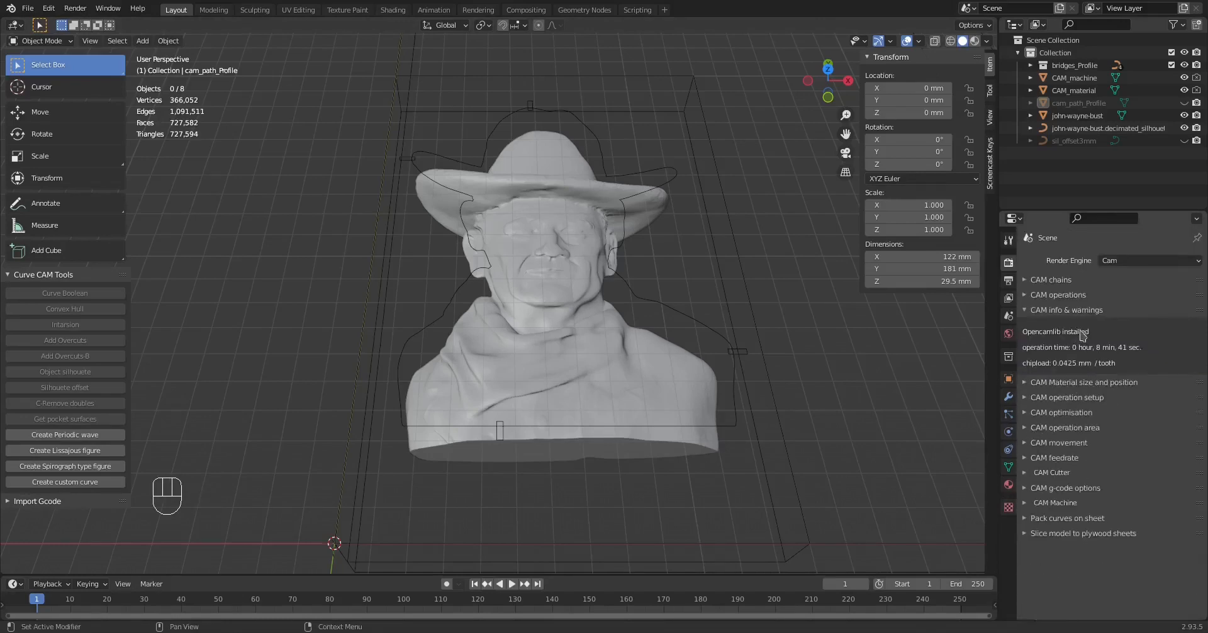
{"action": "left_click", "coordinate": [1025, 383], "text": "ctrl"}
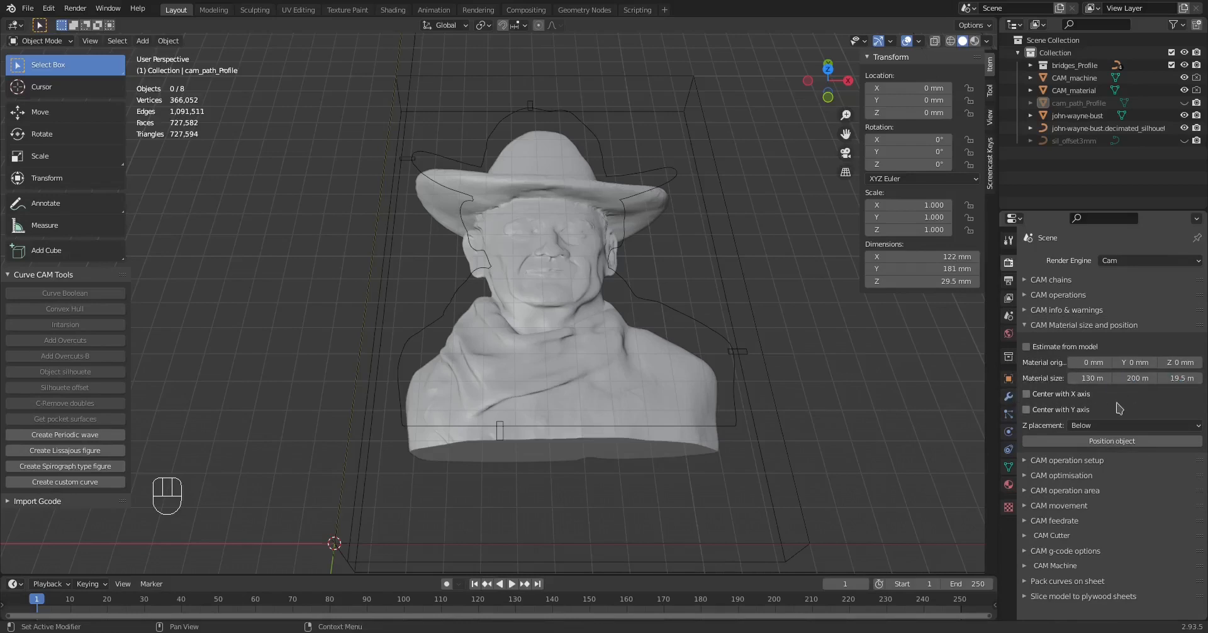
{"action": "left_click", "coordinate": [1026, 464], "text": "ctrl"}
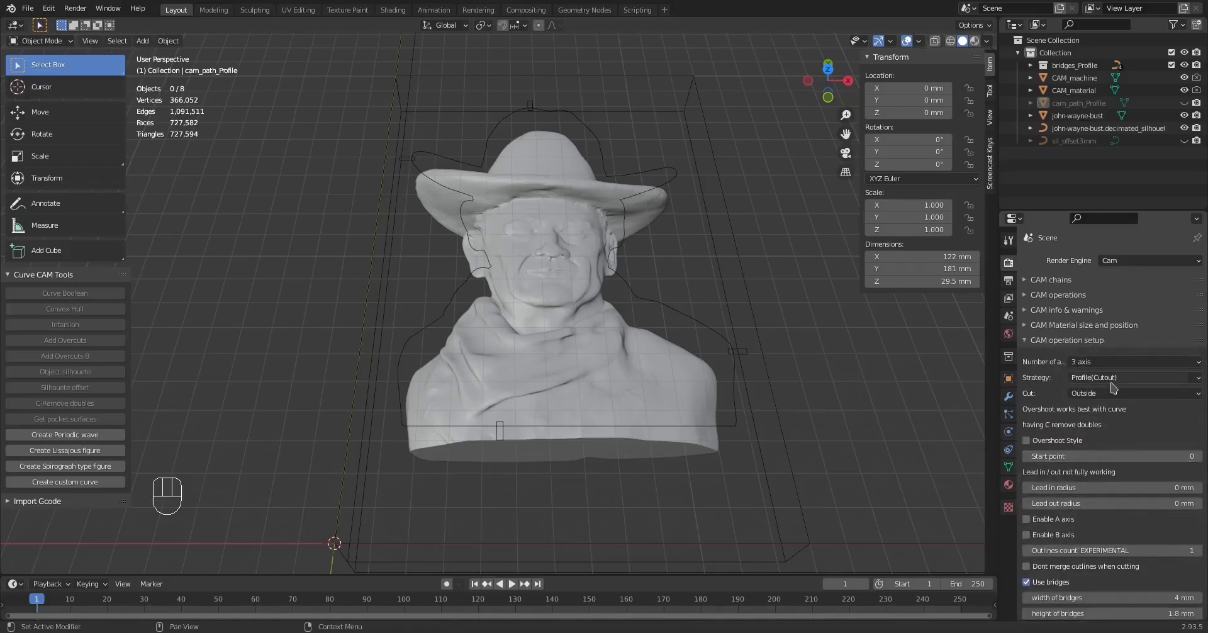
{"action": "left_click", "coordinate": [1132, 378]}
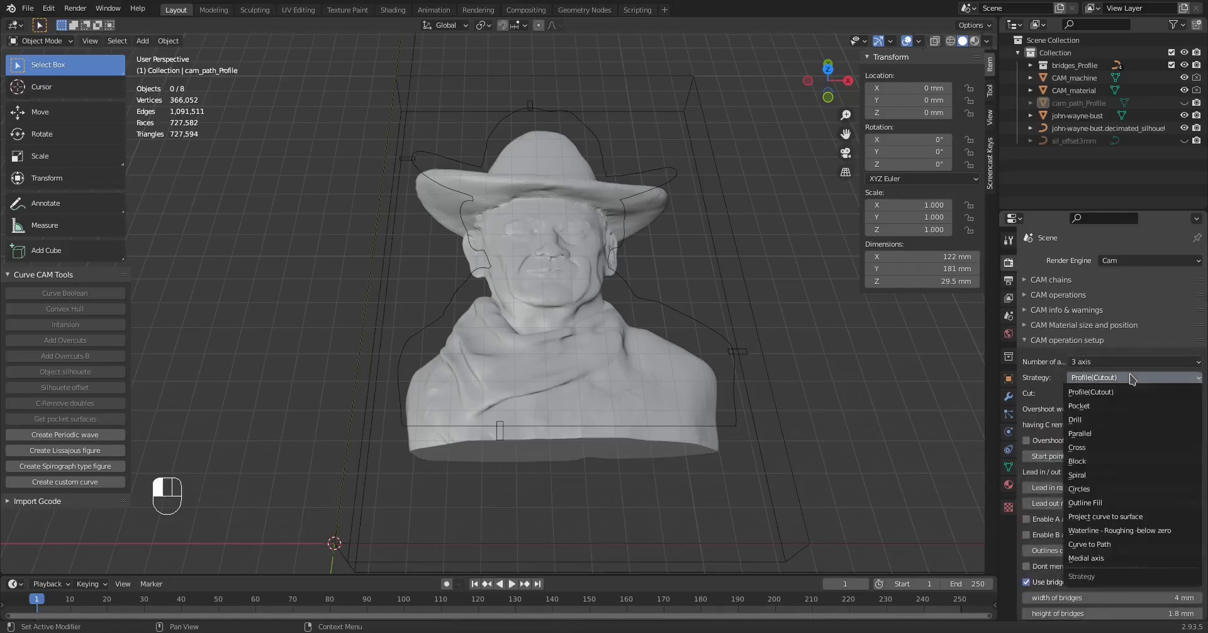
{"action": "left_click", "coordinate": [1133, 435]}
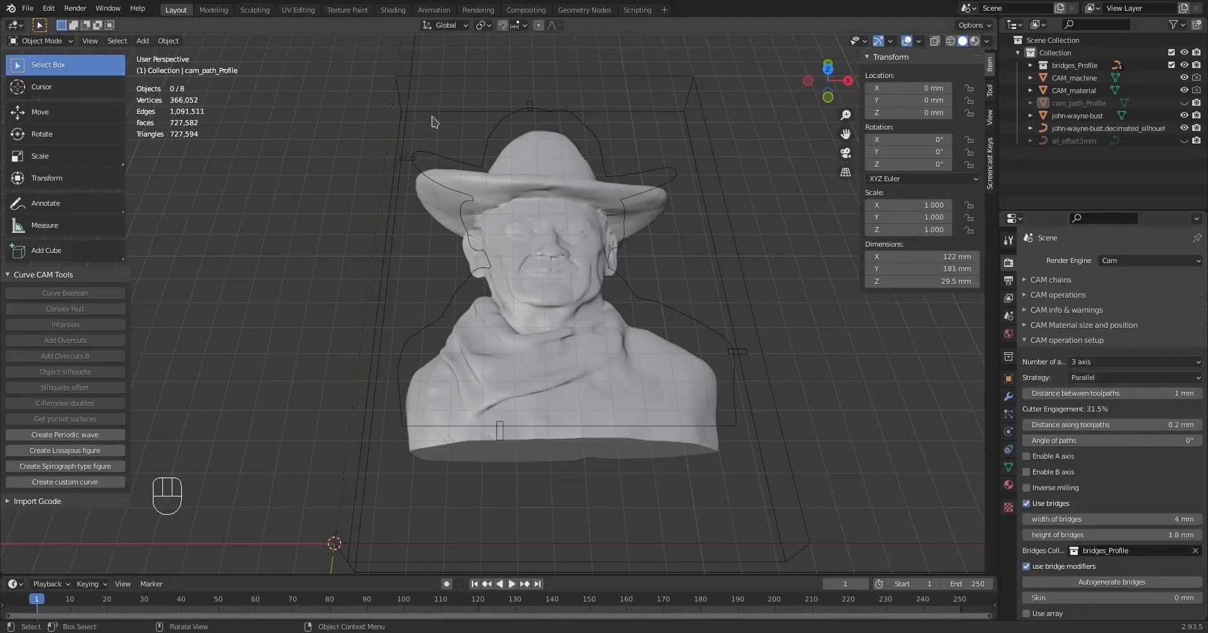
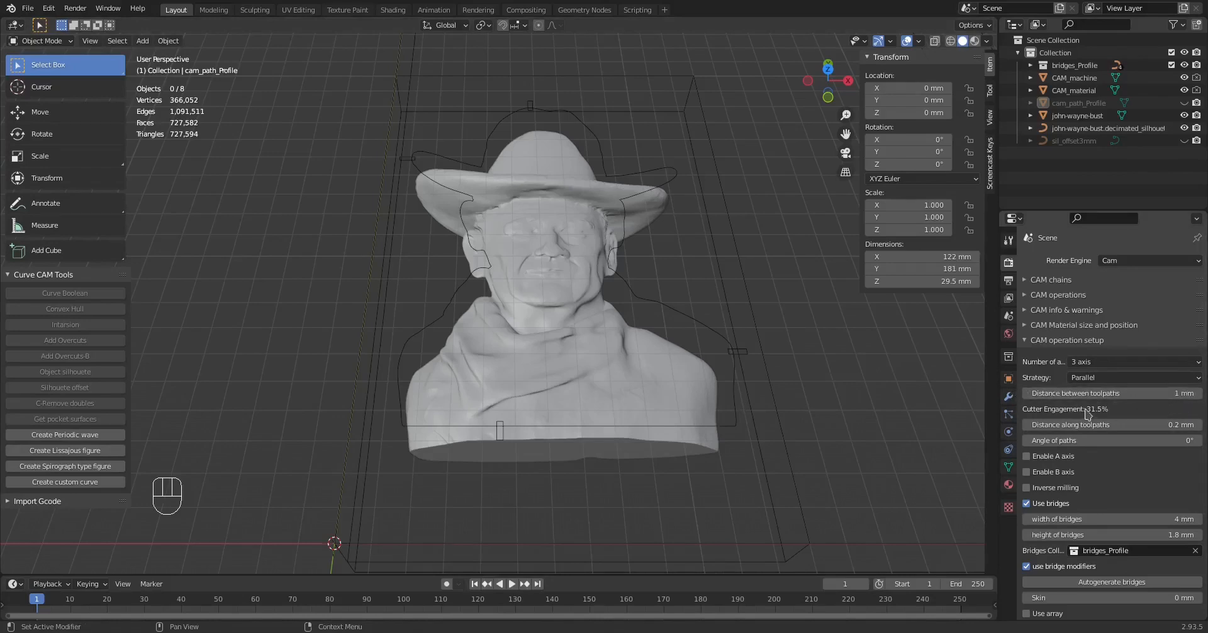
- Set the distance between toolpaths of the Roughing operation to 1.22 mm
{"action": "left_click", "coordinate": [1155, 394]}
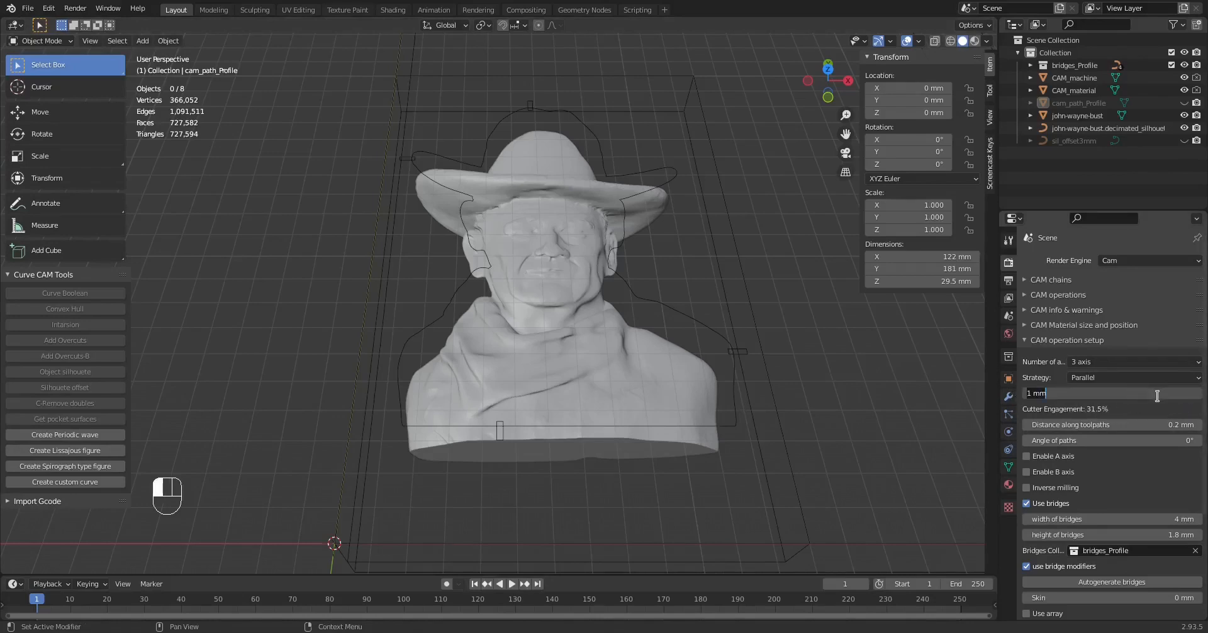
{"action": "type", "text": "1.22"}
{"action": "key", "text": "Return"}
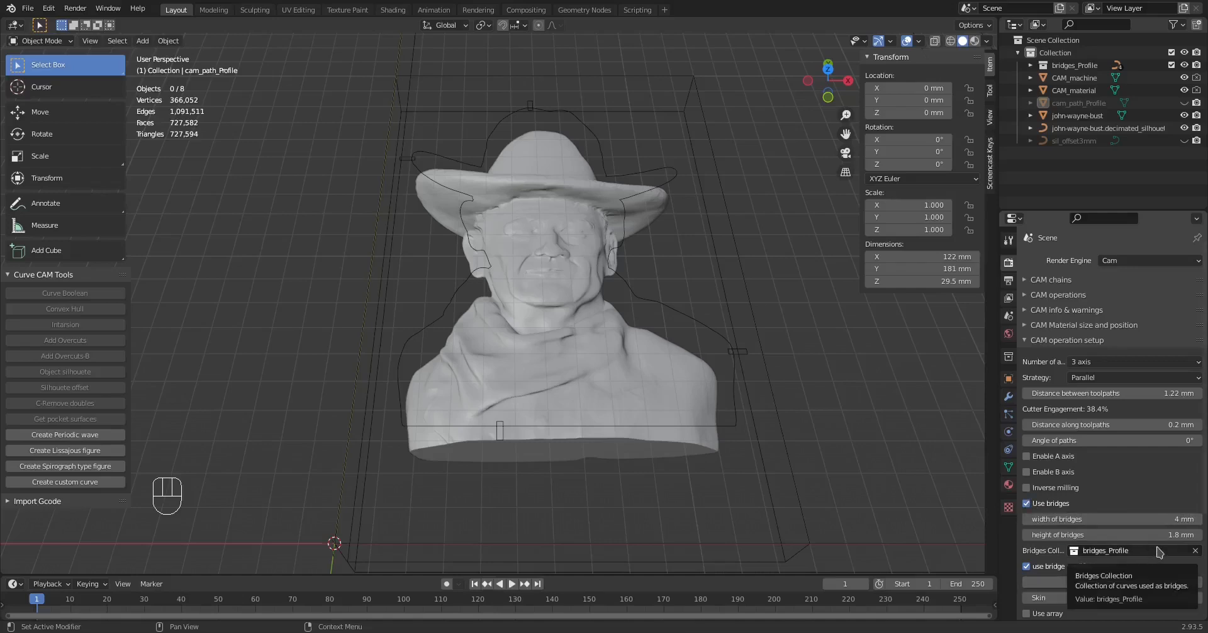
- Set the Roughing operation's skin to 0.5 mm and look at the bust surface from its base
{"action": "scroll", "coordinate": [1139, 491], "scroll_direction": "down", "scroll_amount": 3}
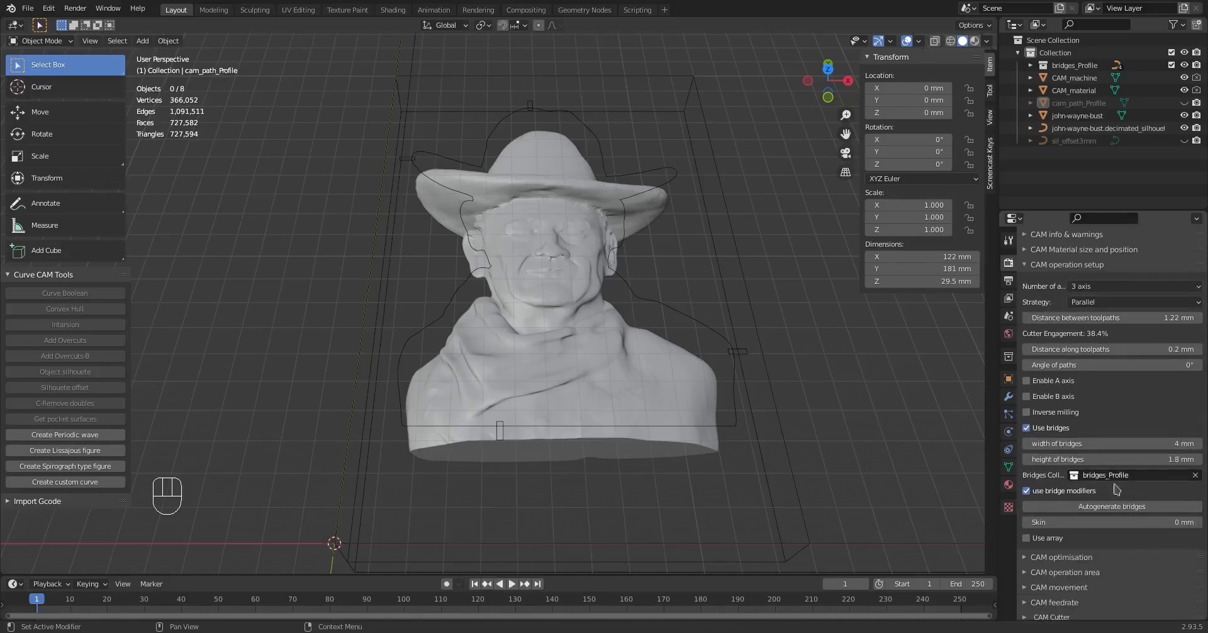
{"action": "scroll", "coordinate": [1145, 481], "scroll_direction": "up", "scroll_amount": 2}
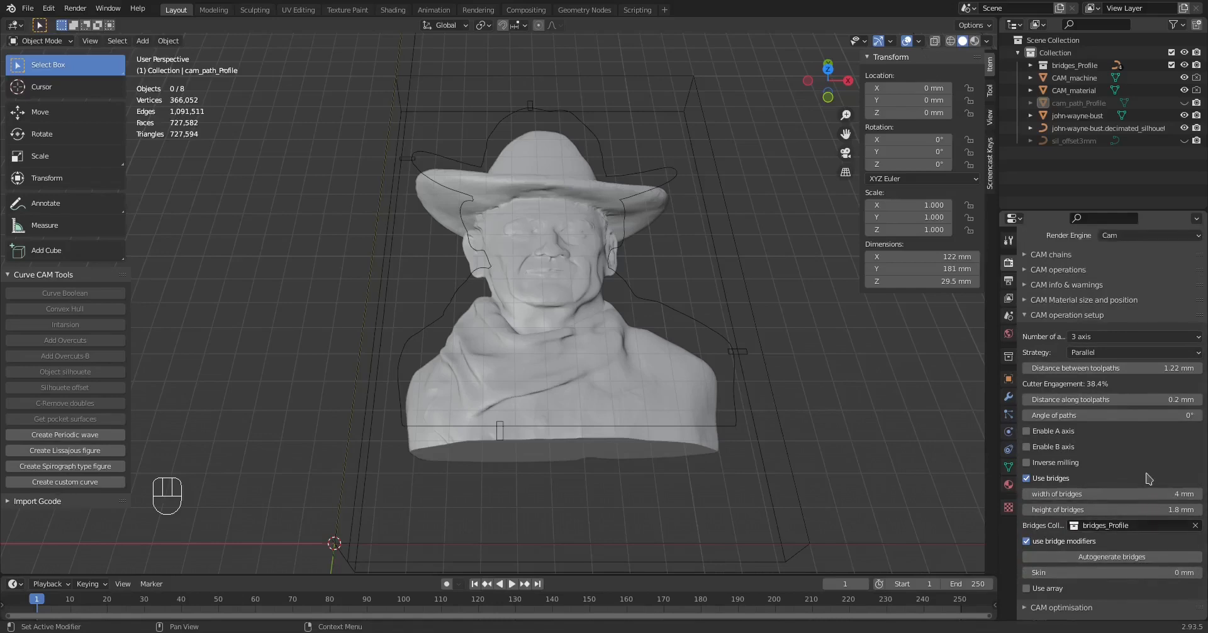
{"action": "scroll", "coordinate": [1148, 478], "scroll_direction": "down", "scroll_amount": 5}
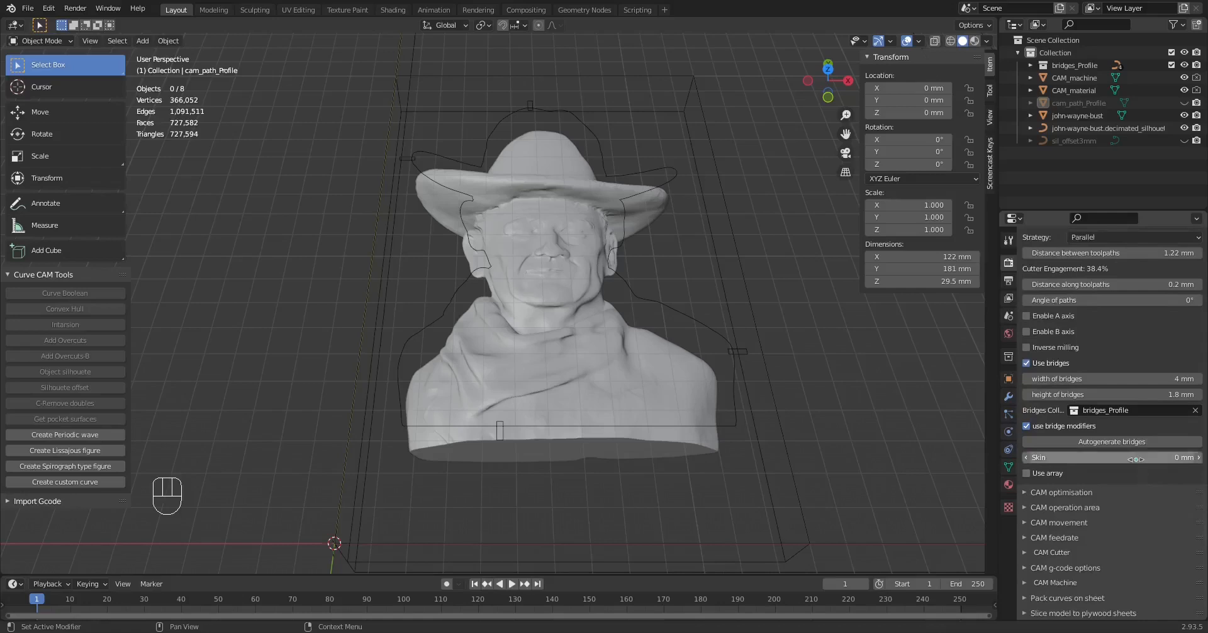
{"action": "left_click", "coordinate": [1063, 462]}
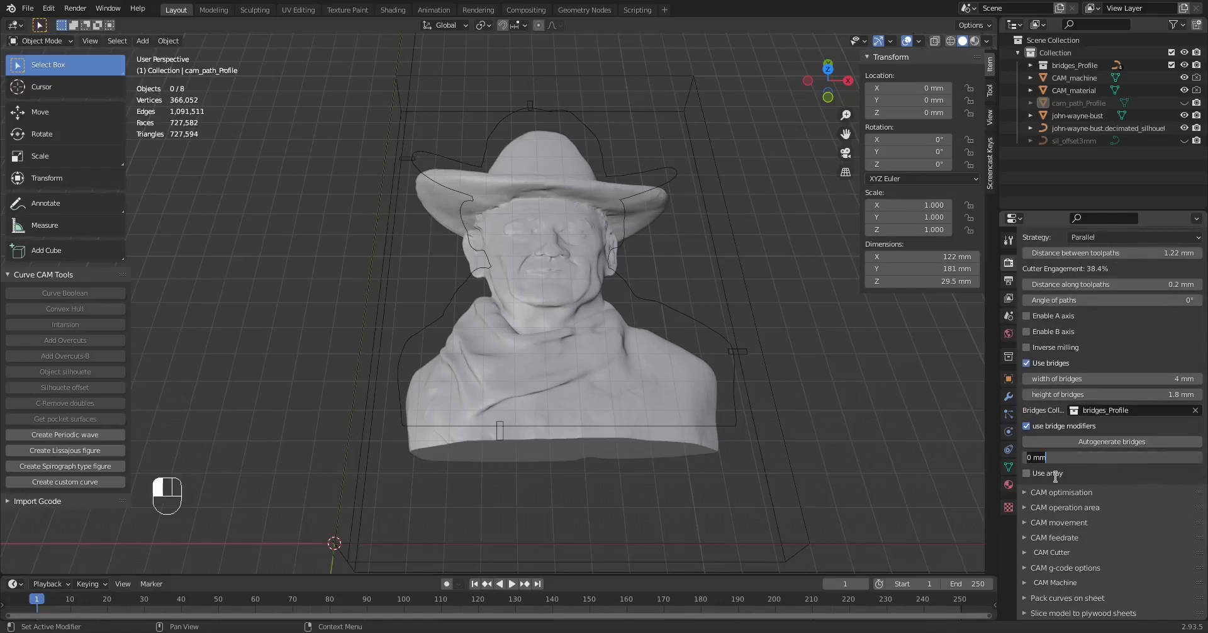
{"action": "type", "text": "0.5"}
{"action": "key", "text": "Return"}
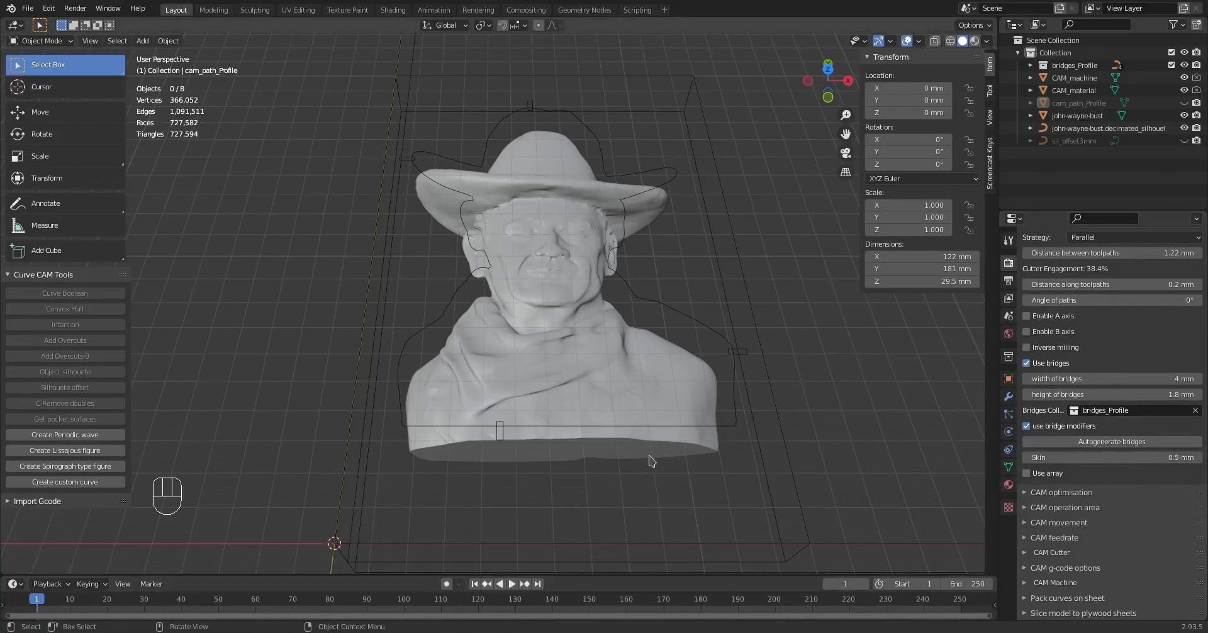
{"action": "middle_click_drag", "start_coordinate": [651, 461], "coordinate": [643, 325]}
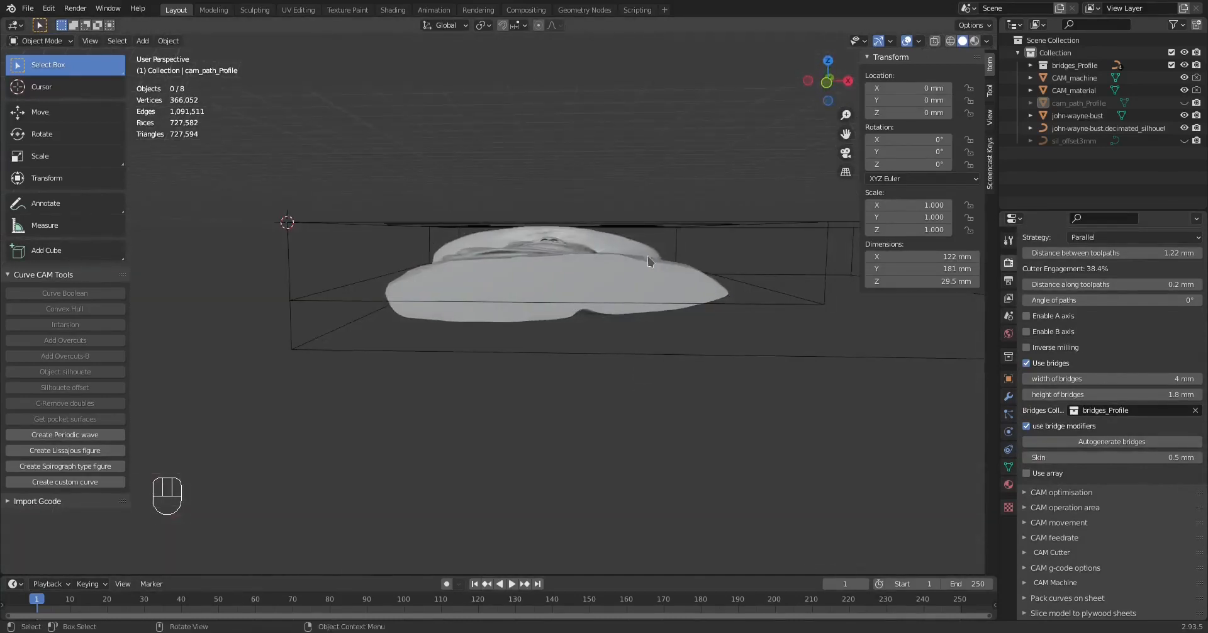
{"action": "scroll", "coordinate": [667, 261], "scroll_direction": "up", "scroll_amount": 5}
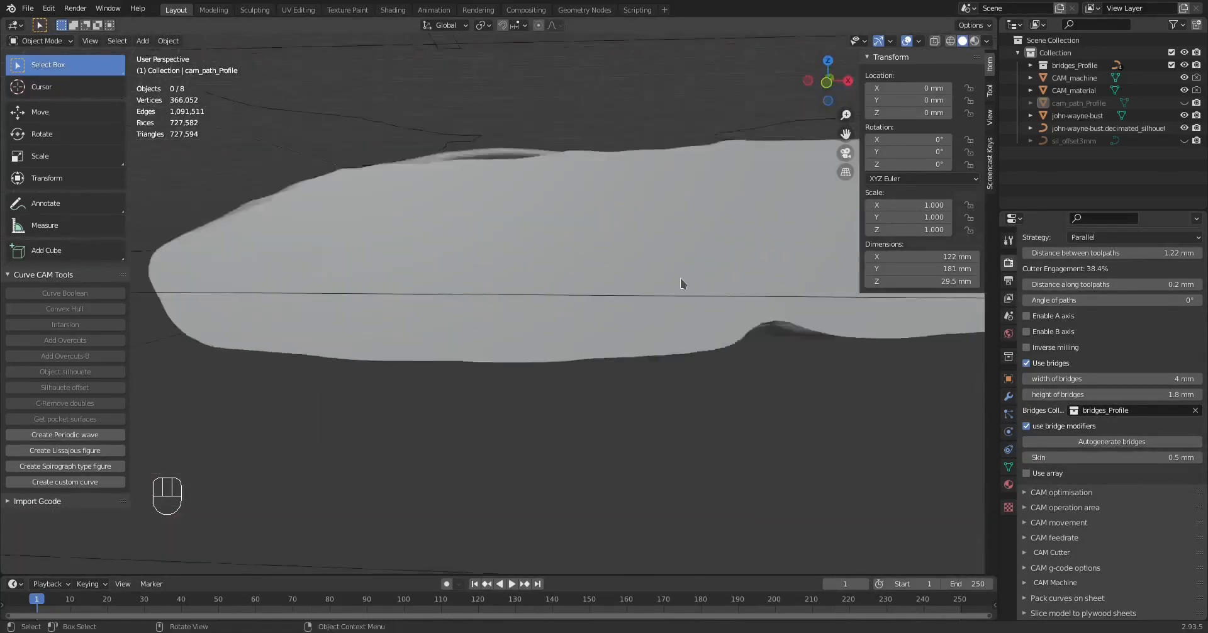
{"action": "scroll", "coordinate": [408, 164], "scroll_direction": "down", "scroll_amount": 1}
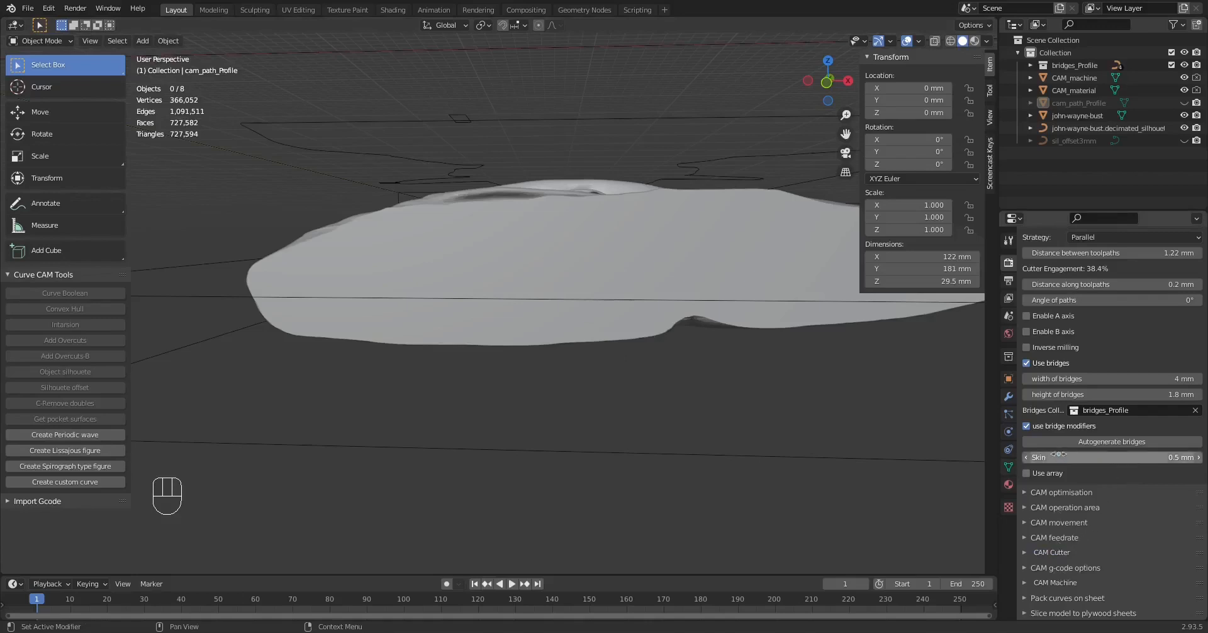
{"action": "middle_click_drag", "start_coordinate": [564, 334], "coordinate": [602, 402]}
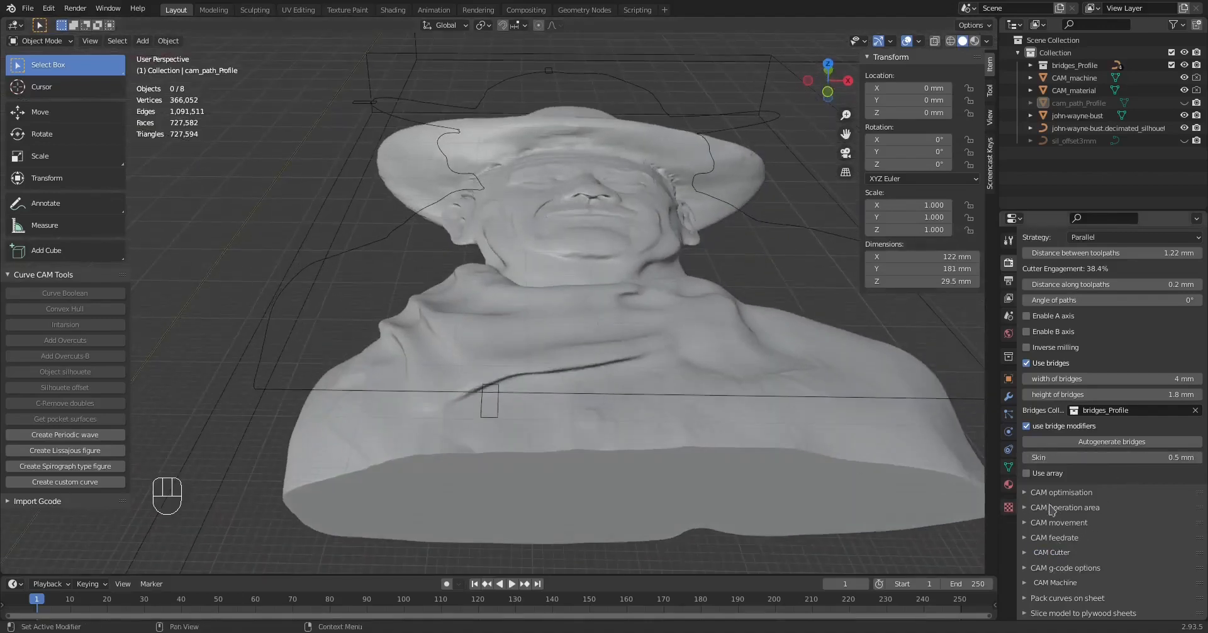
- Enable OpenCAMLib for the Roughing operation and stop taking its depth from the material
{"action": "left_click", "coordinate": [1032, 493], "text": "ctrl"}
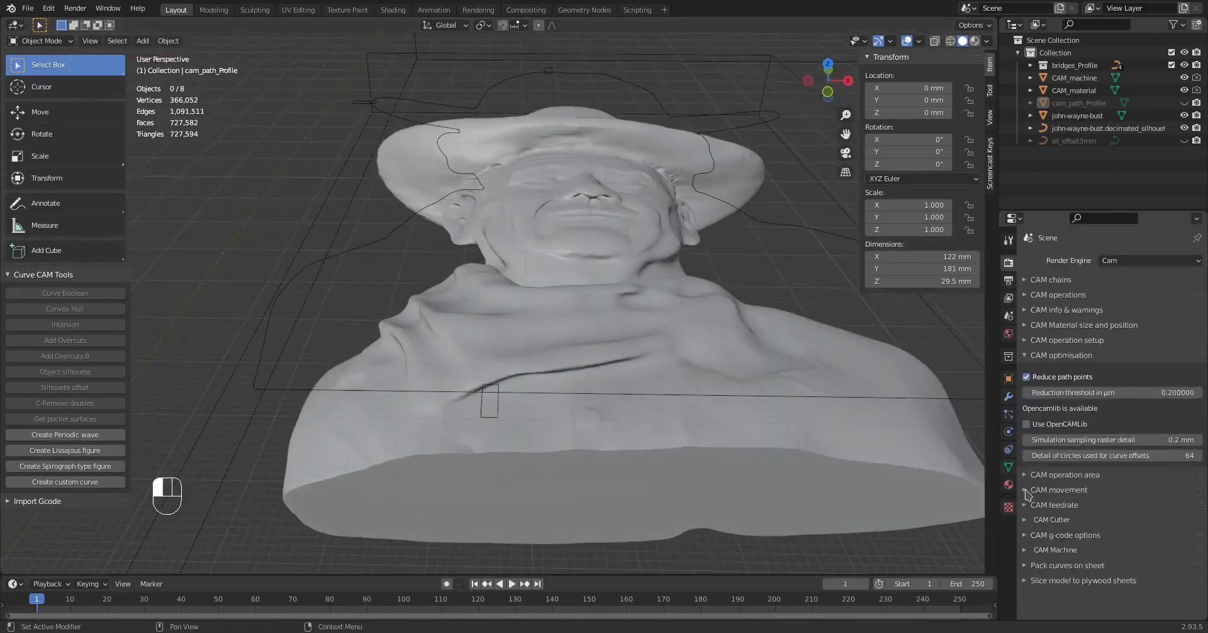
{"action": "left_click", "coordinate": [1026, 425]}
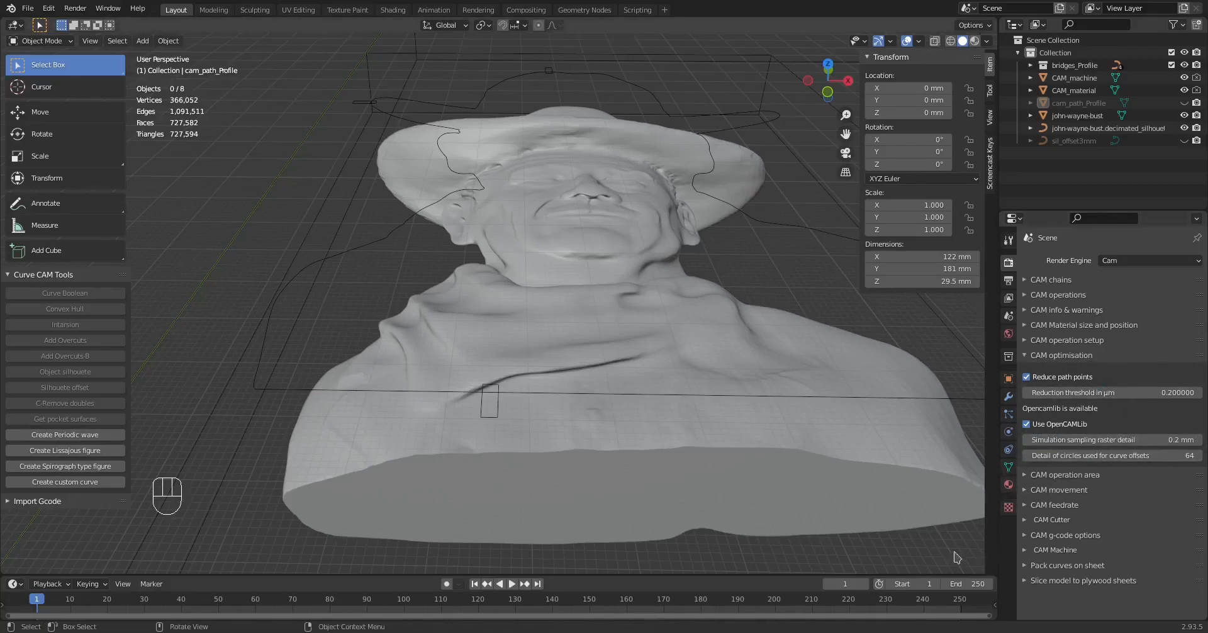
{"action": "left_click", "coordinate": [1028, 477], "text": "ctrl"}
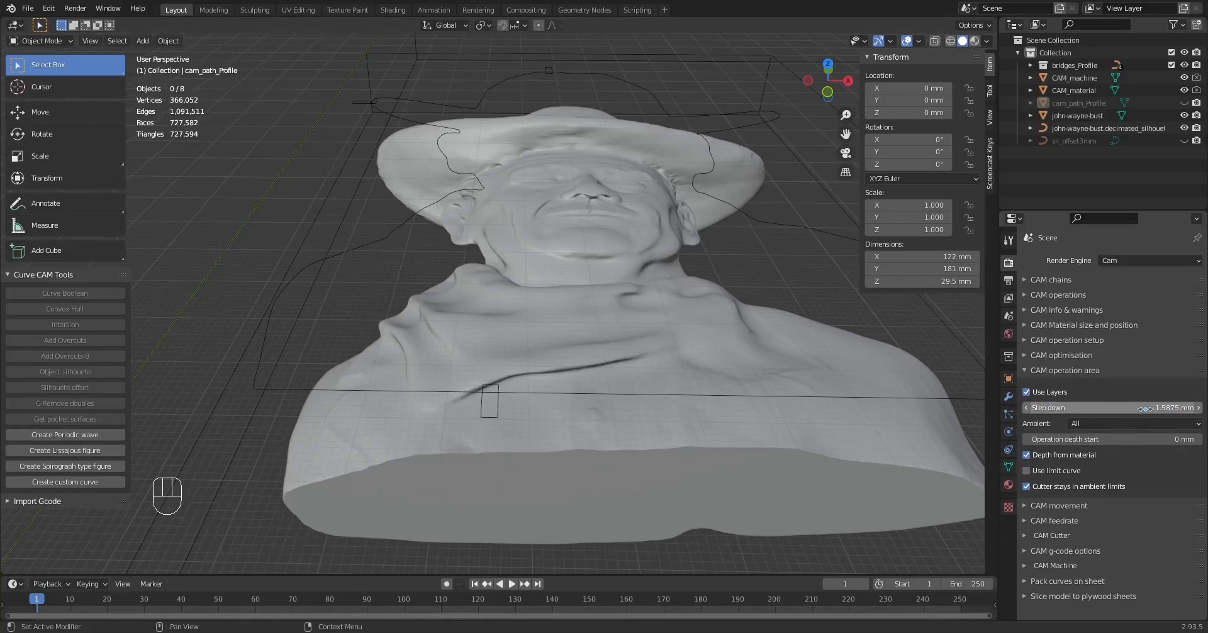
{"action": "left_click", "coordinate": [1026, 455]}
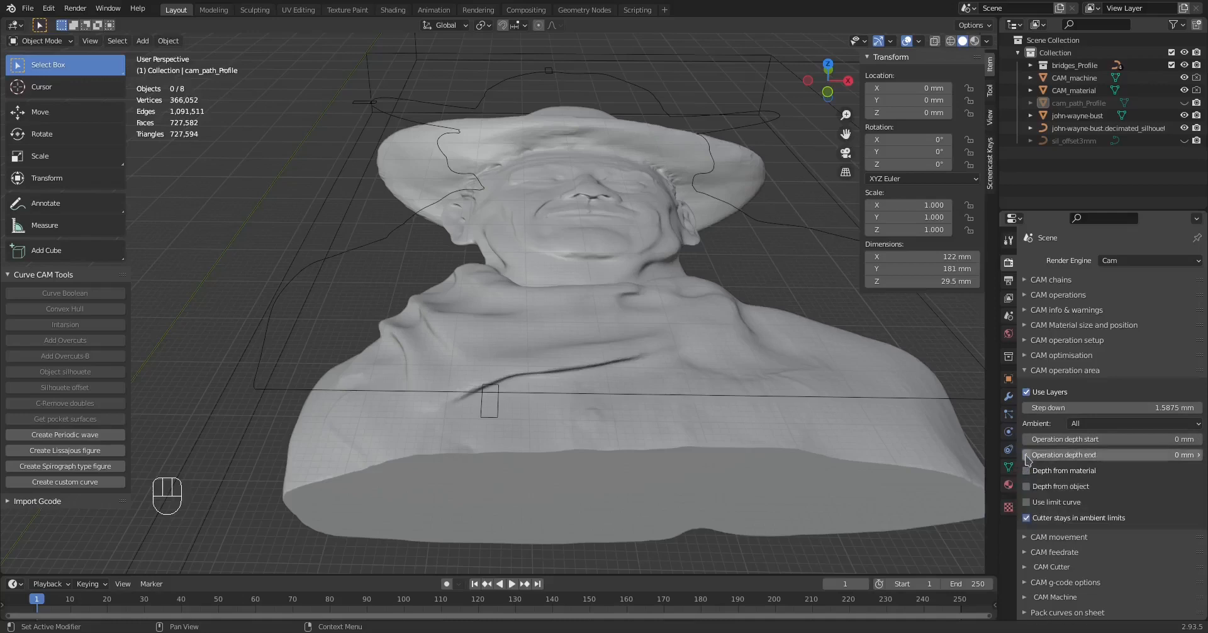
- Take the Roughing operation's end depth from the object and look over the bust from its base and front
{"action": "middle_click_drag", "start_coordinate": [802, 506], "coordinate": [795, 467]}
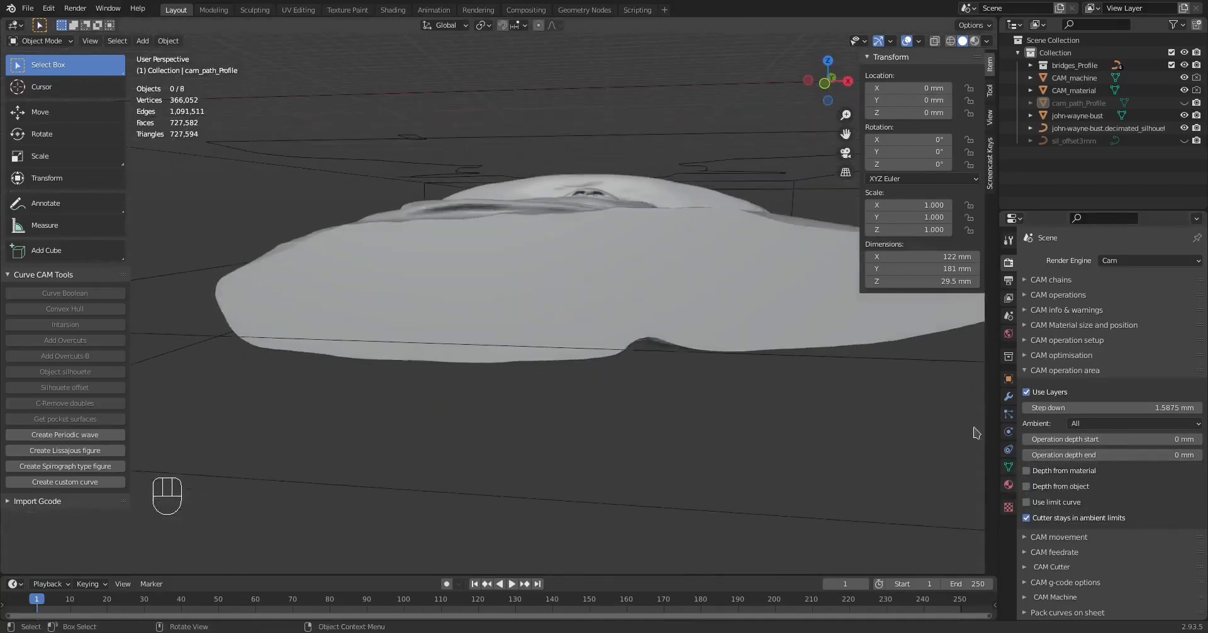
{"action": "left_click", "coordinate": [1026, 486]}
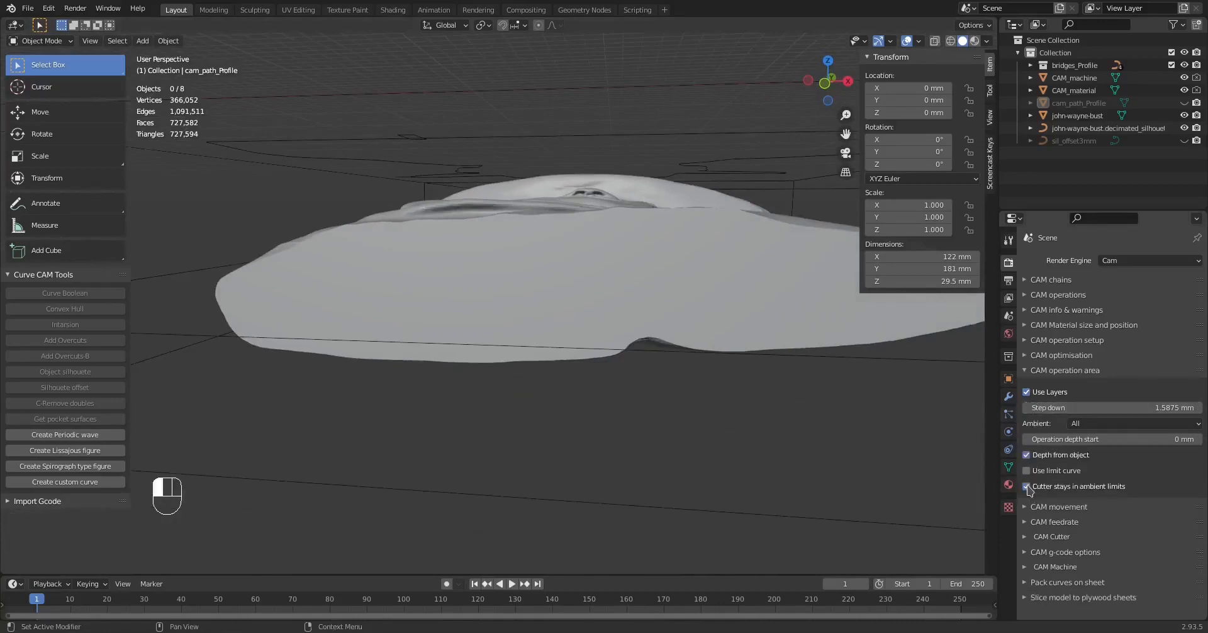
{"action": "middle_click_drag", "start_coordinate": [621, 263], "coordinate": [637, 312]}
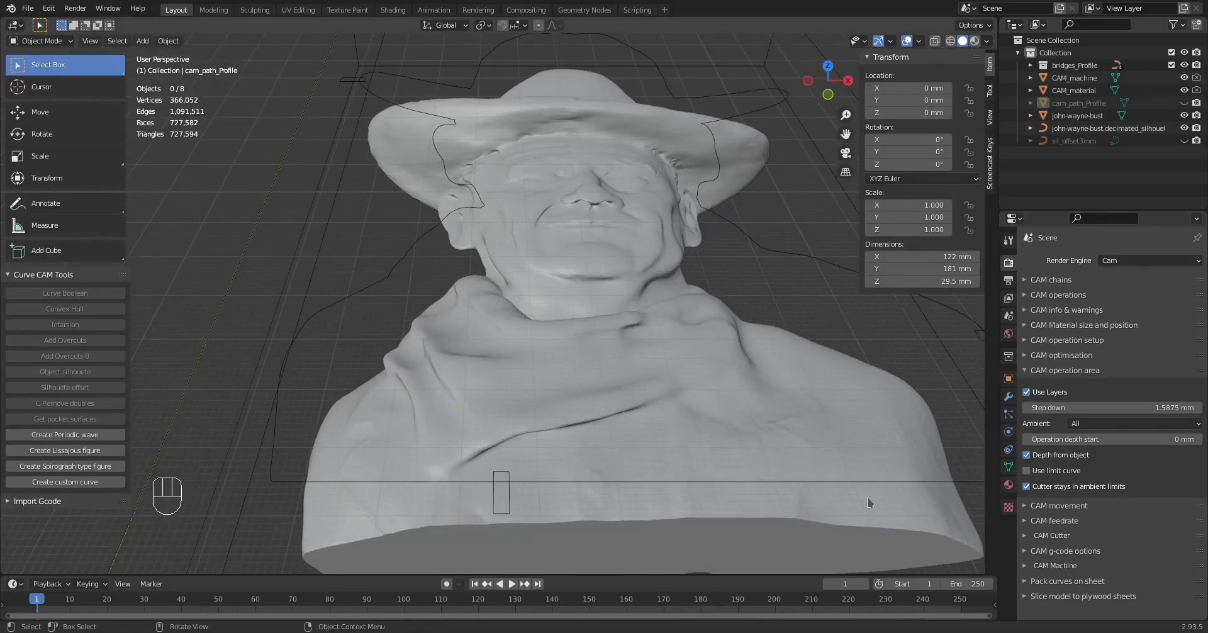
{"action": "middle_click_drag", "start_coordinate": [867, 497], "coordinate": [650, 402]}
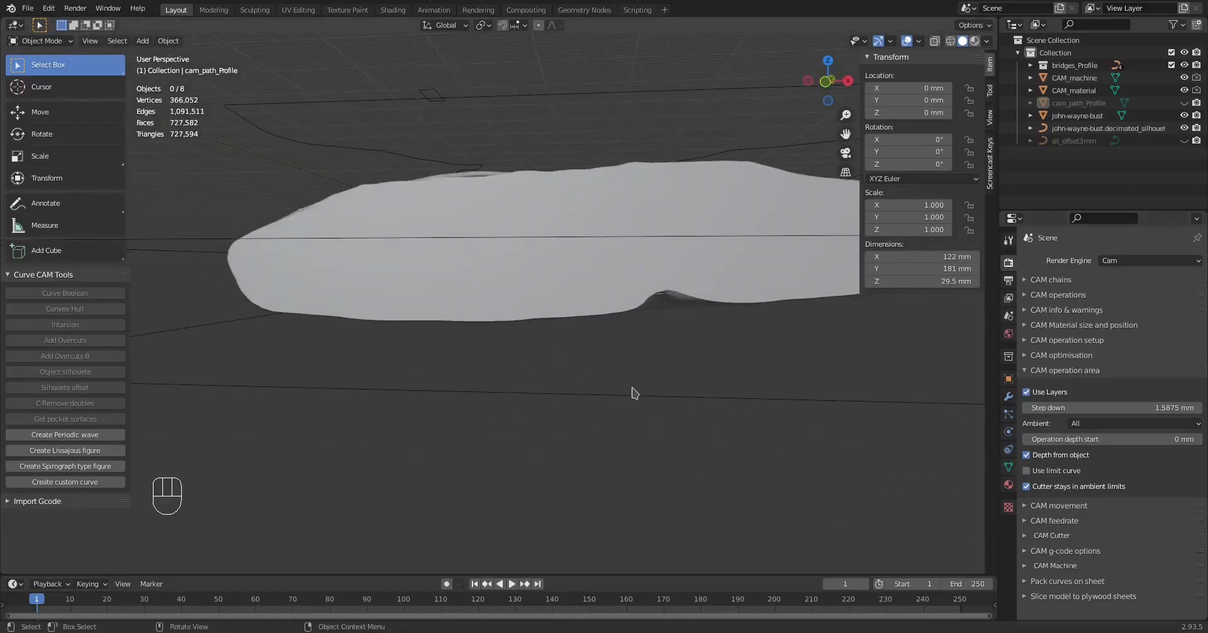
{"action": "middle_click_drag", "start_coordinate": [633, 396], "coordinate": [650, 412]}
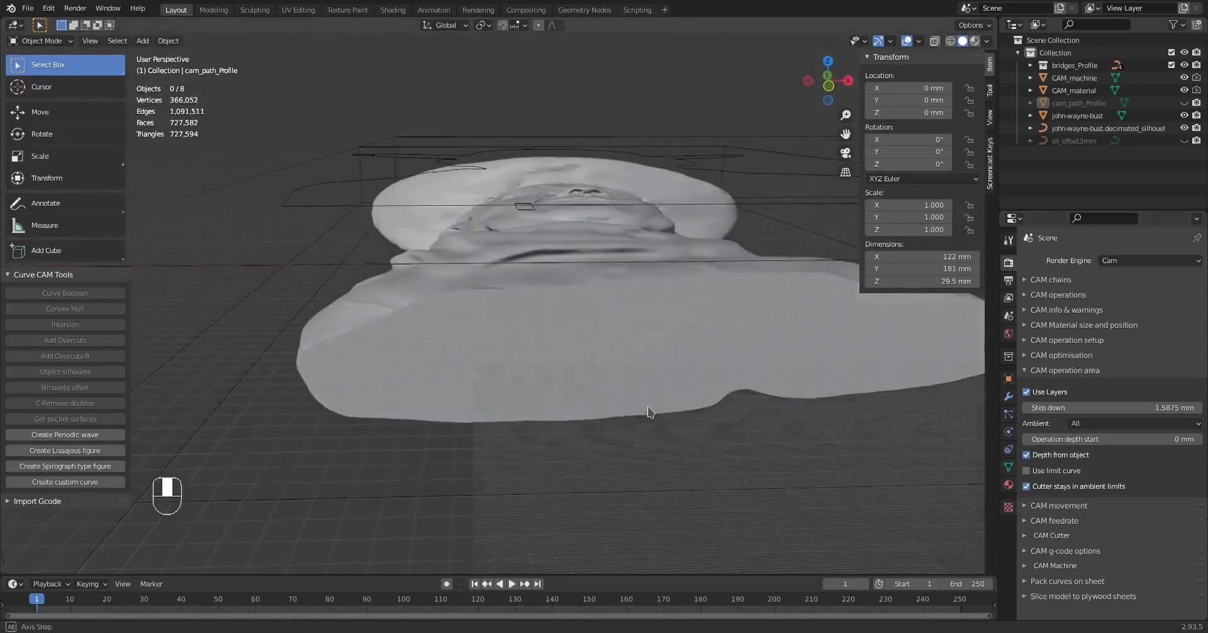
{"action": "left_click", "coordinate": [1026, 486]}
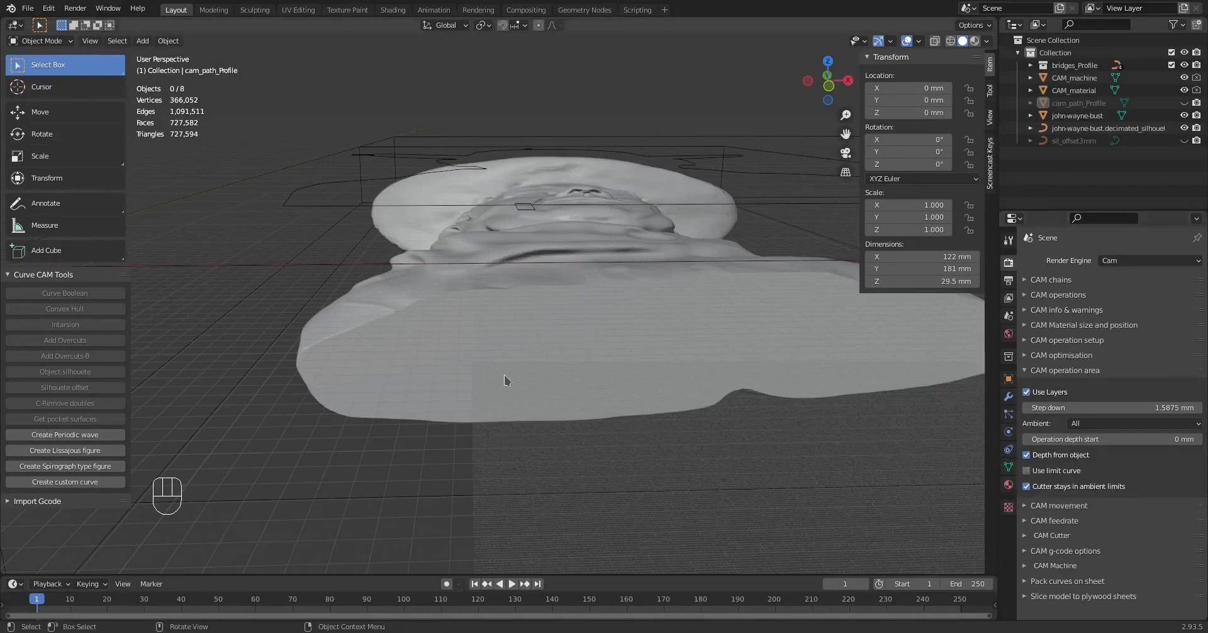
{"action": "middle_click_drag", "start_coordinate": [504, 375], "coordinate": [563, 398]}
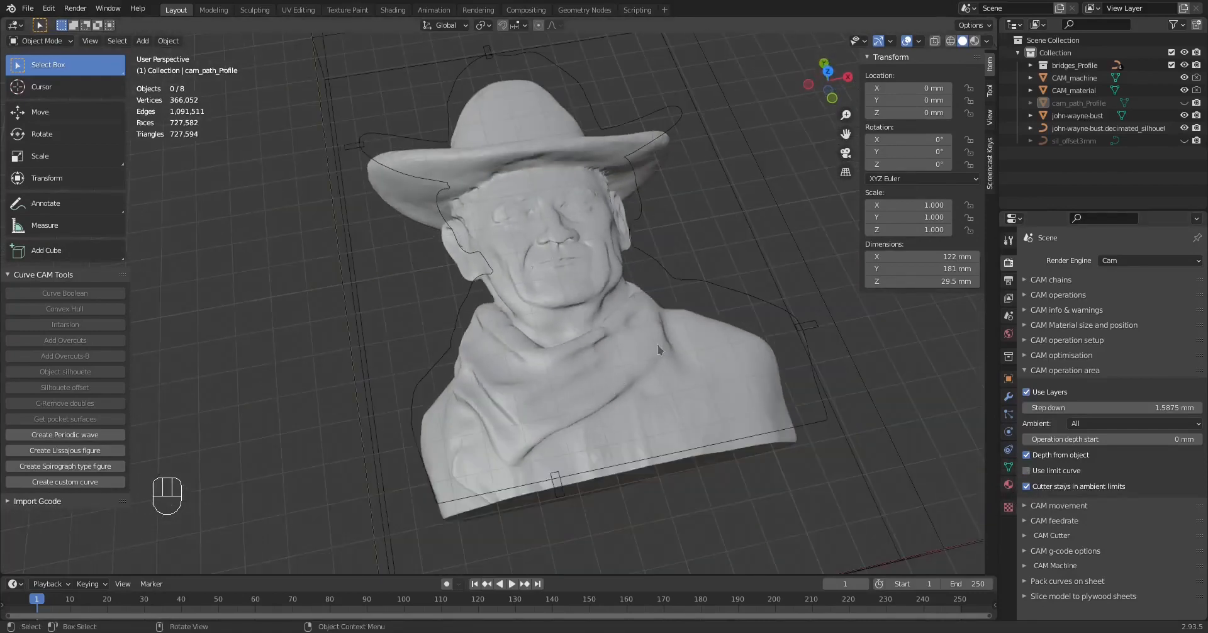
{"action": "middle_click_drag", "start_coordinate": [731, 347], "coordinate": [714, 364]}
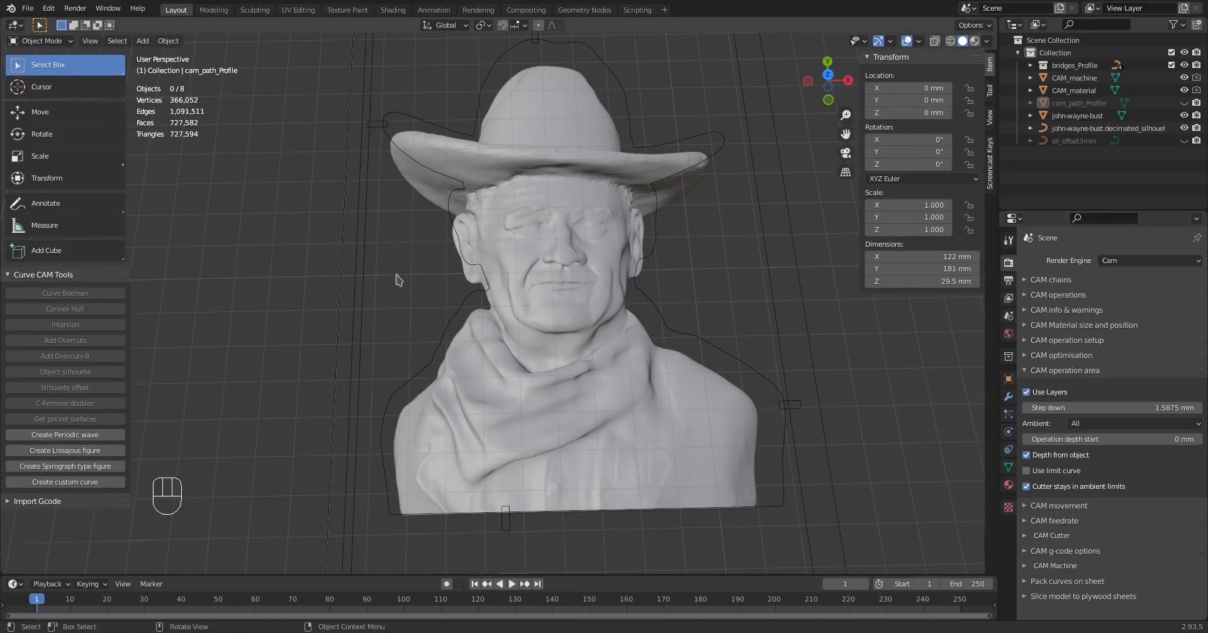
{"action": "middle_click_drag", "start_coordinate": [686, 266], "coordinate": [752, 276]}
{"action": "middle_click_drag", "start_coordinate": [776, 236], "coordinate": [772, 292]}
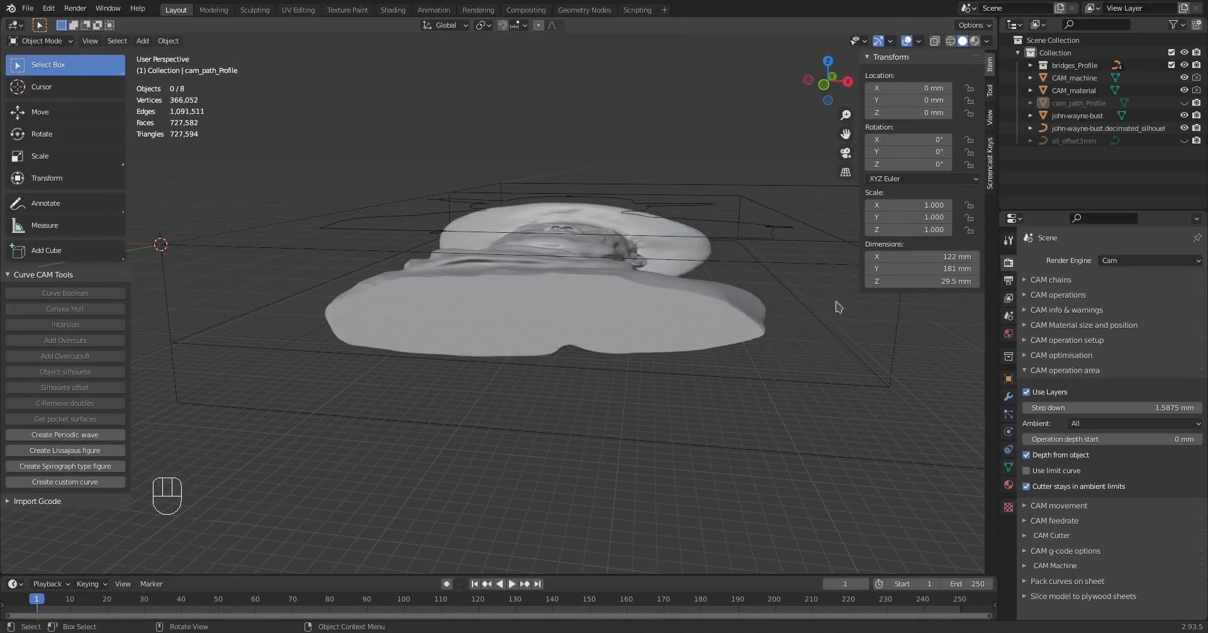
- Enable a limit curve for the Roughing operation, unhide the sil_offset3mm curve and assign it as the limit
{"action": "left_click", "coordinate": [1026, 471]}
{"action": "middle_click_drag", "start_coordinate": [648, 184], "coordinate": [601, 425]}
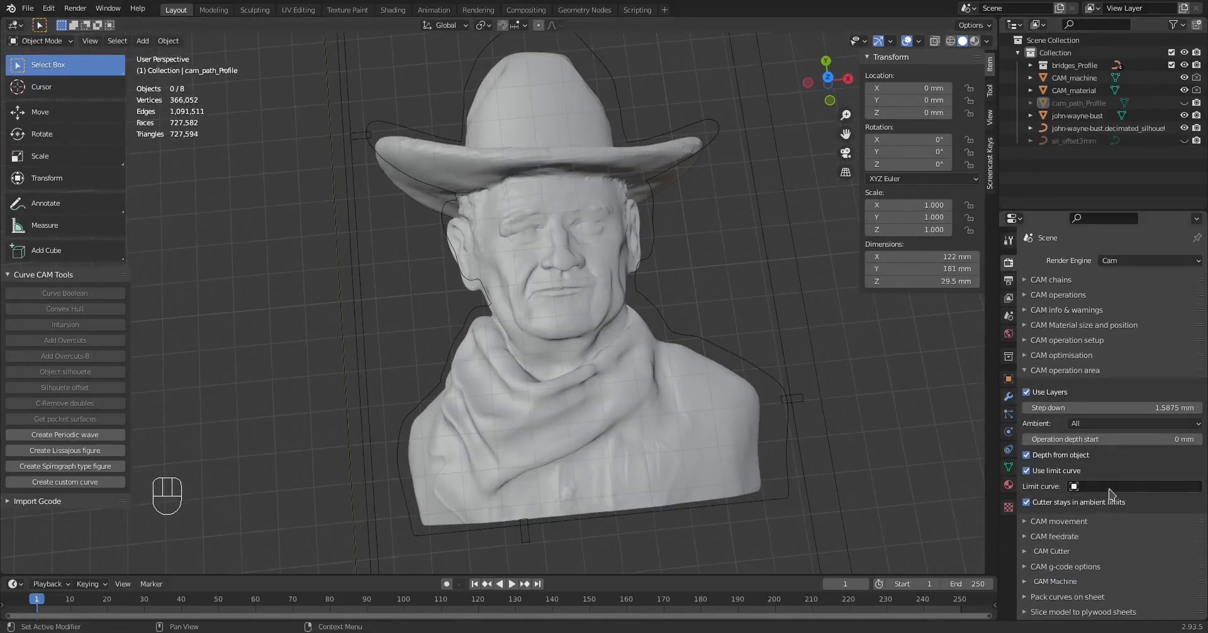
{"action": "left_click", "coordinate": [1154, 141]}
{"action": "left_click", "coordinate": [1184, 141]}
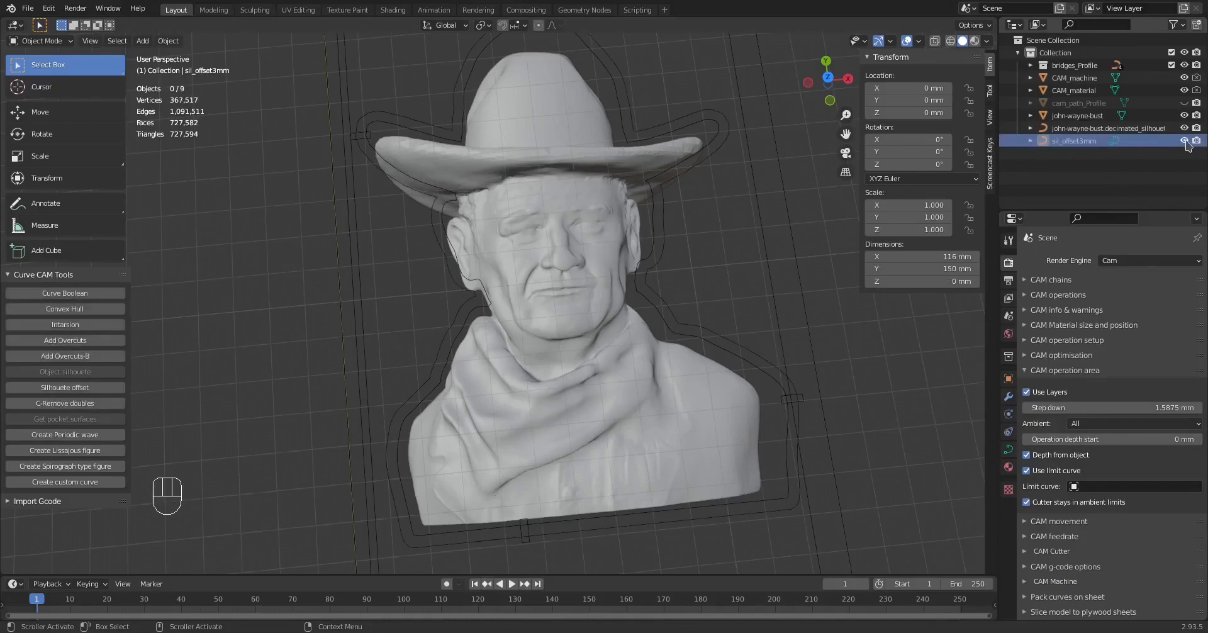
{"action": "left_click", "coordinate": [665, 248]}
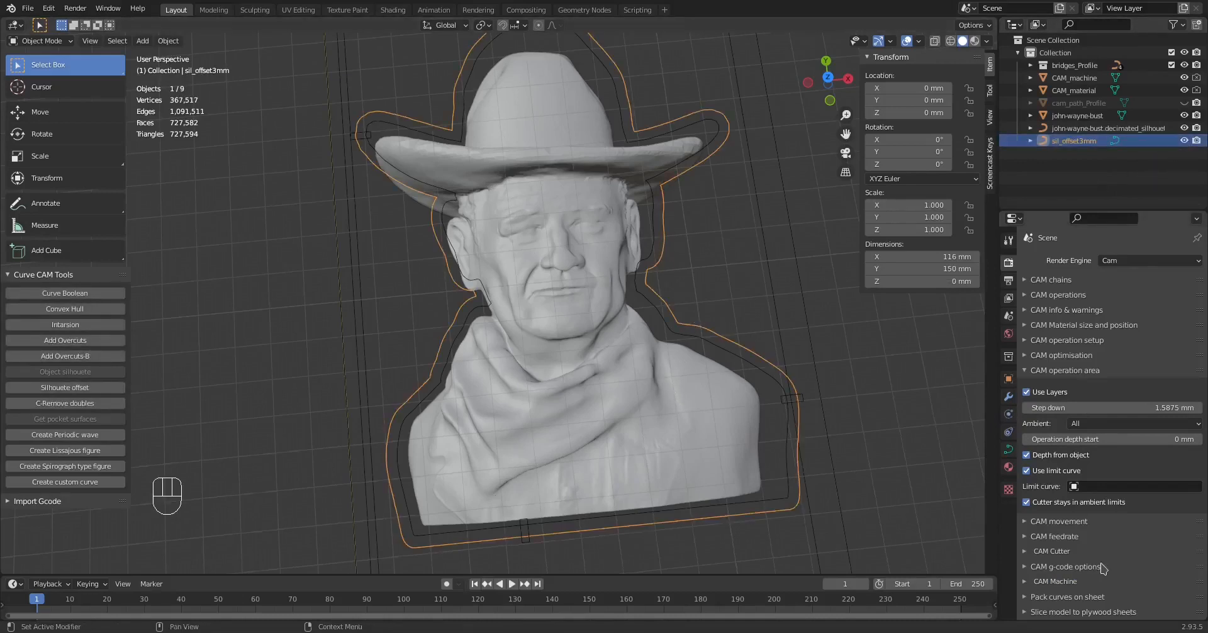
{"action": "left_click", "coordinate": [1096, 486]}
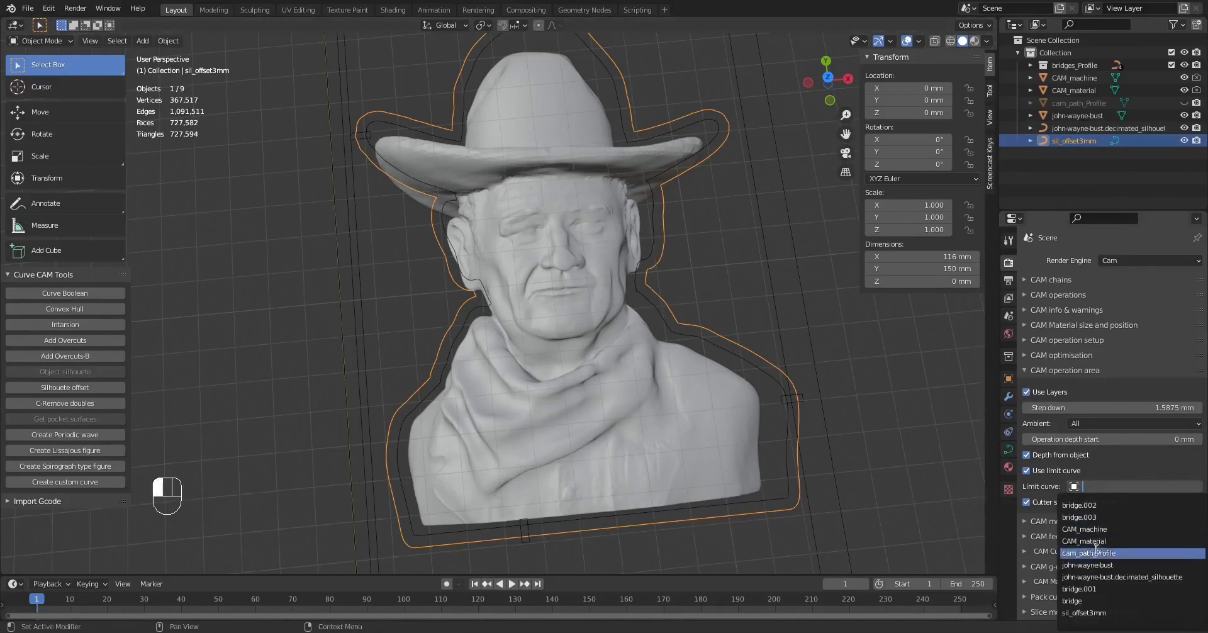
{"action": "left_click", "coordinate": [1113, 613]}
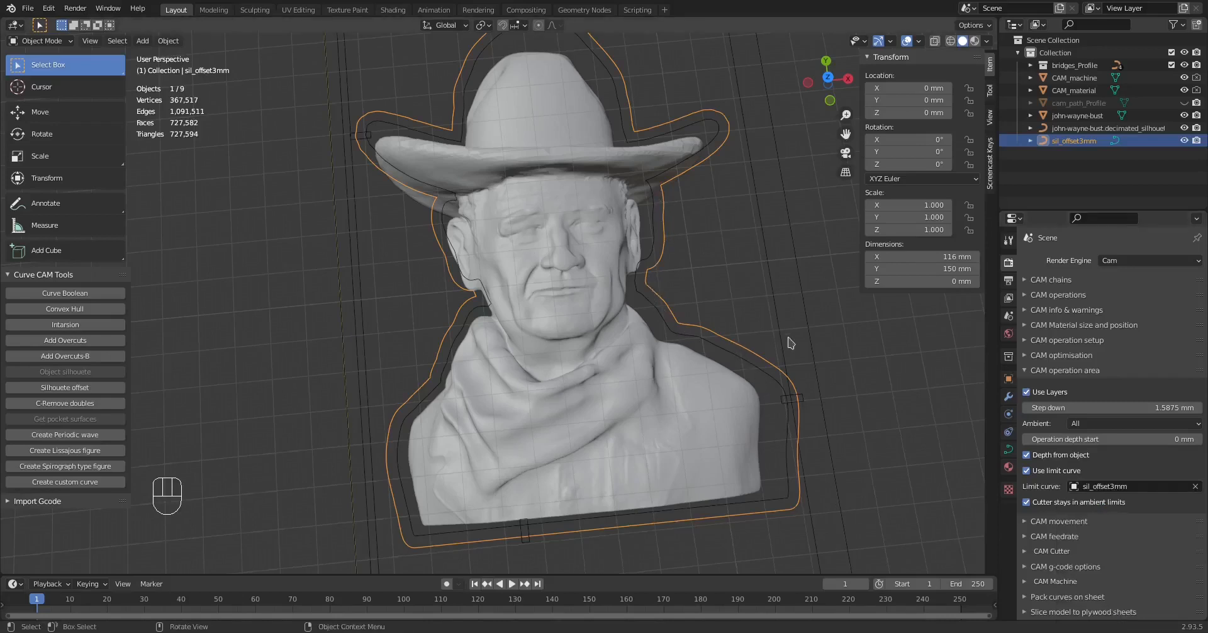
{"action": "key", "text": "KP_7"}
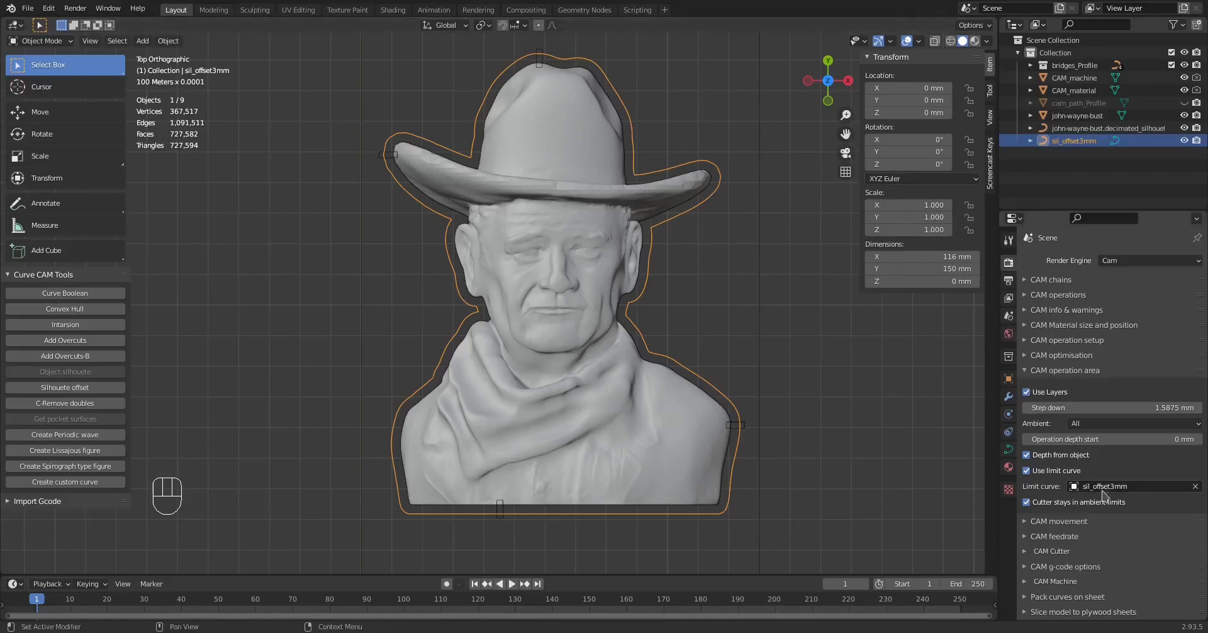
- Set the Roughing operation's movement type to Meander / Zig Zag and its free movement height to 3 mm
{"action": "left_click", "coordinate": [1026, 522], "text": "ctrl"}
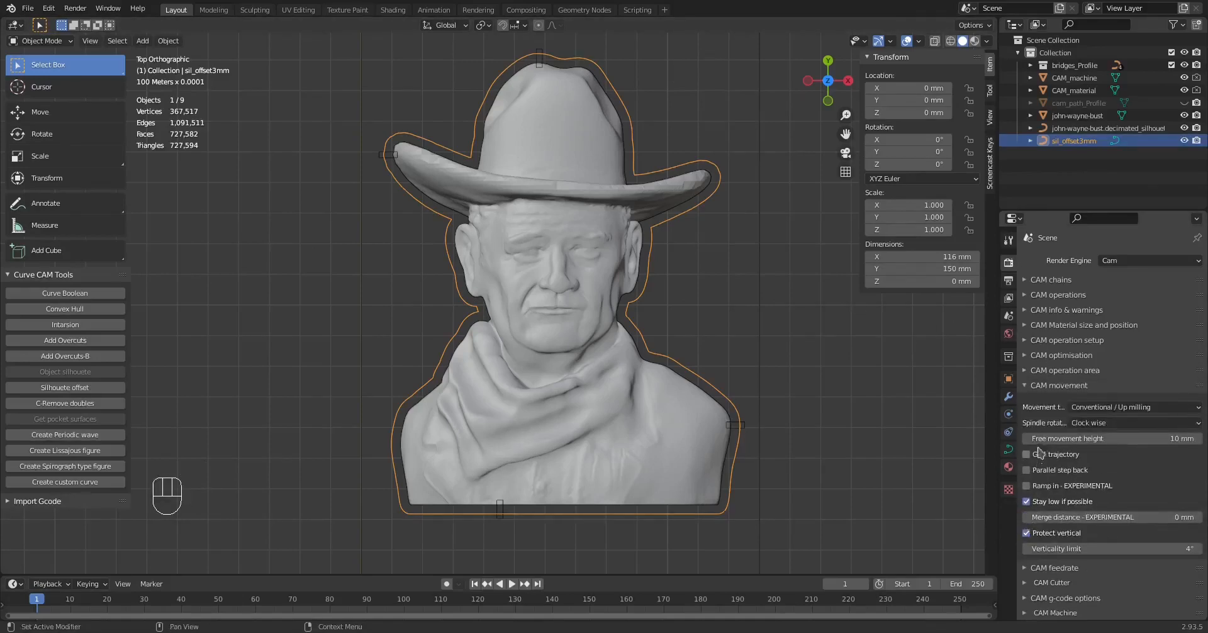
{"action": "left_click", "coordinate": [1118, 408]}
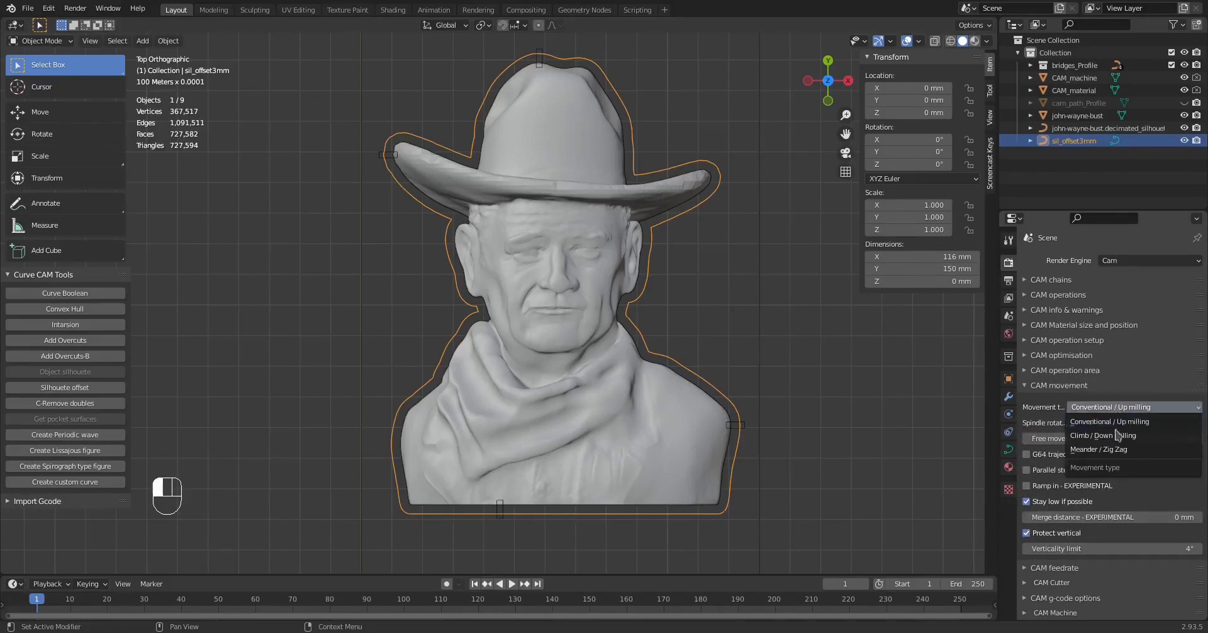
{"action": "left_click", "coordinate": [1108, 449]}
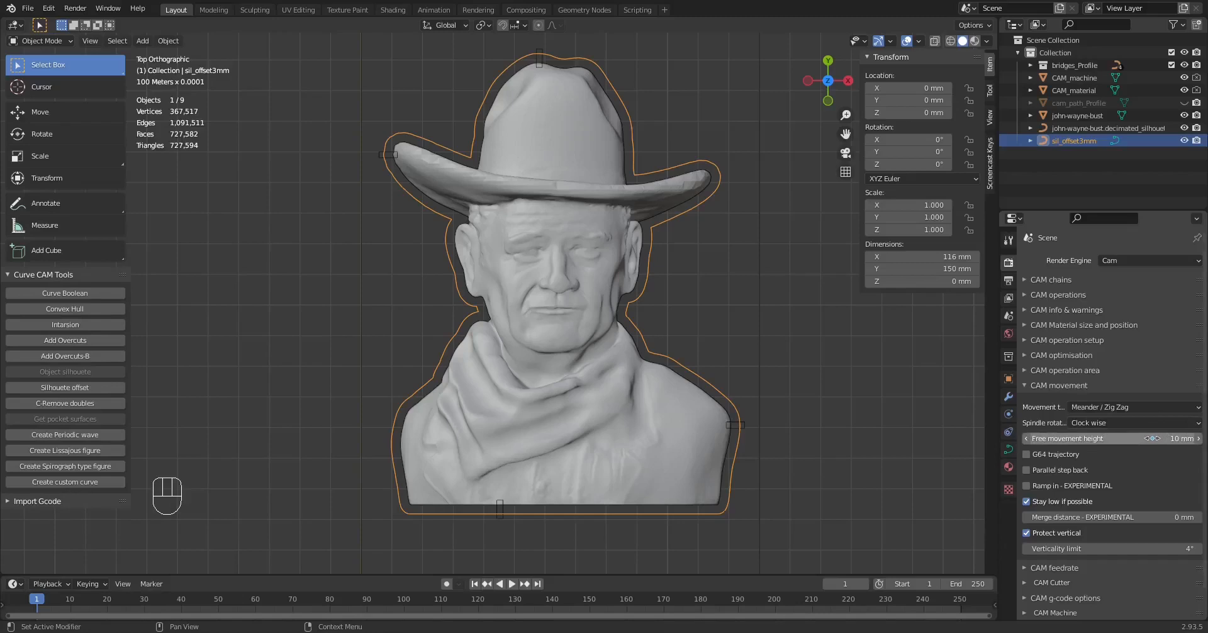
{"action": "left_click", "coordinate": [1152, 438]}
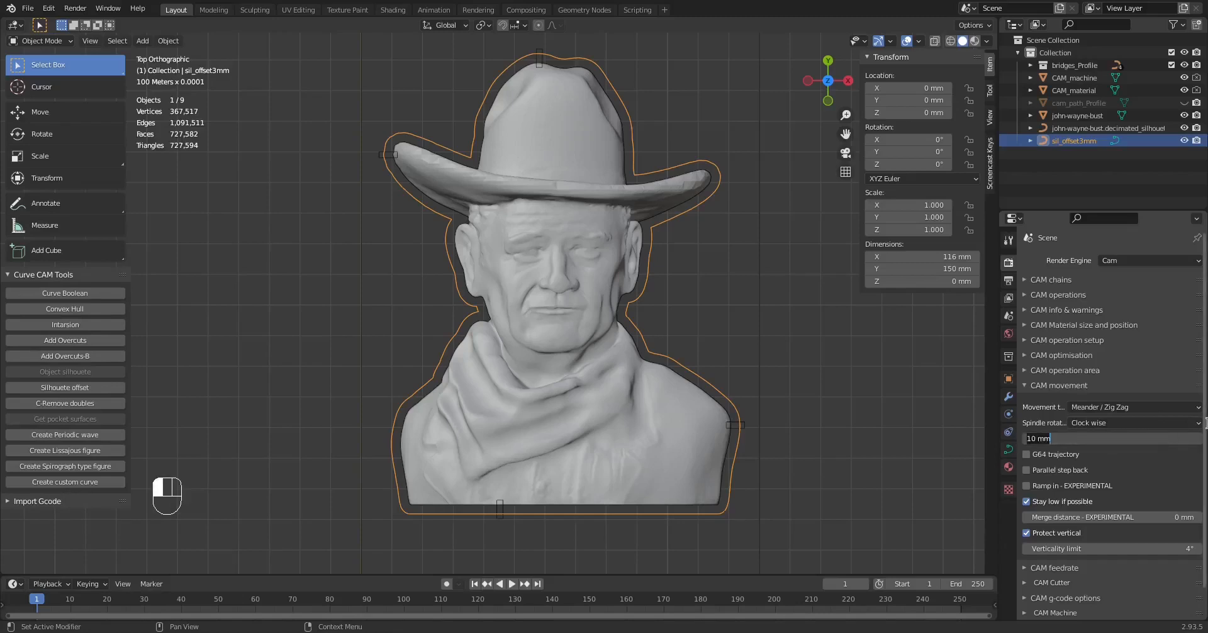
{"action": "type", "text": "3"}
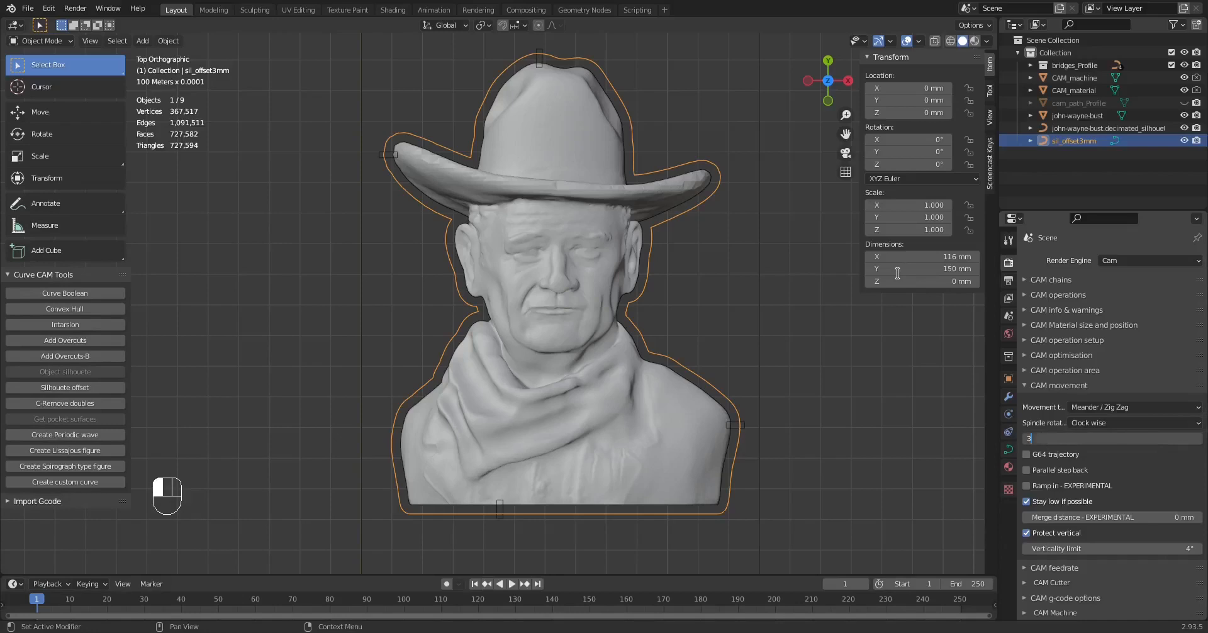
{"action": "key", "text": "Return"}
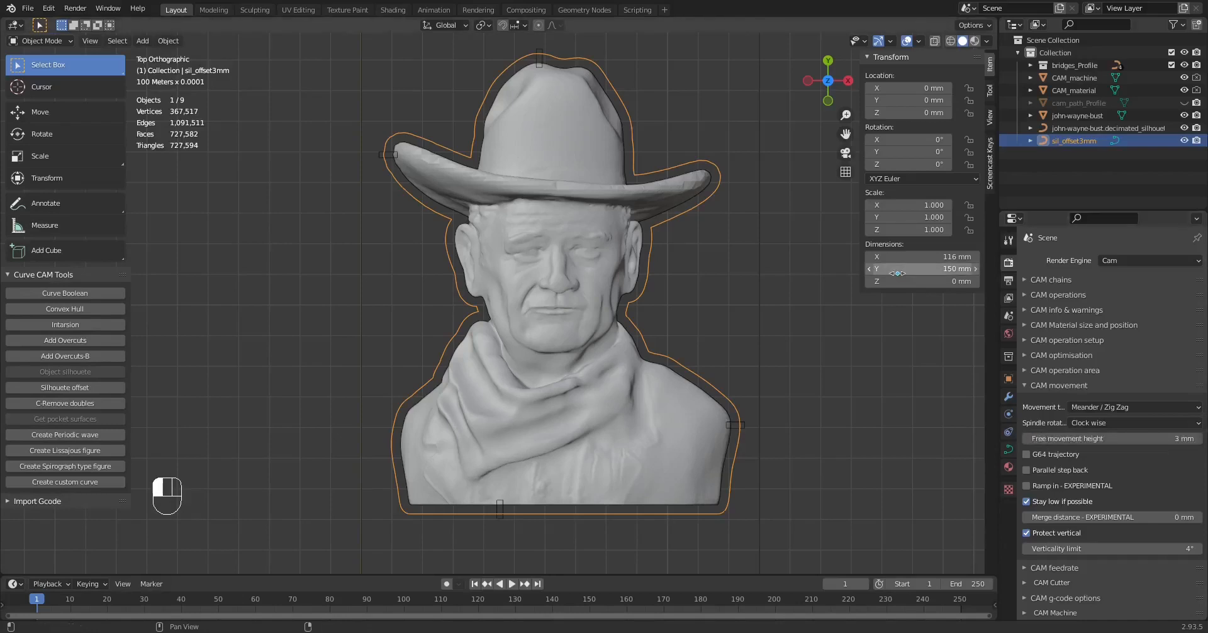
{"action": "middle_click_drag", "start_coordinate": [628, 444], "coordinate": [648, 295]}
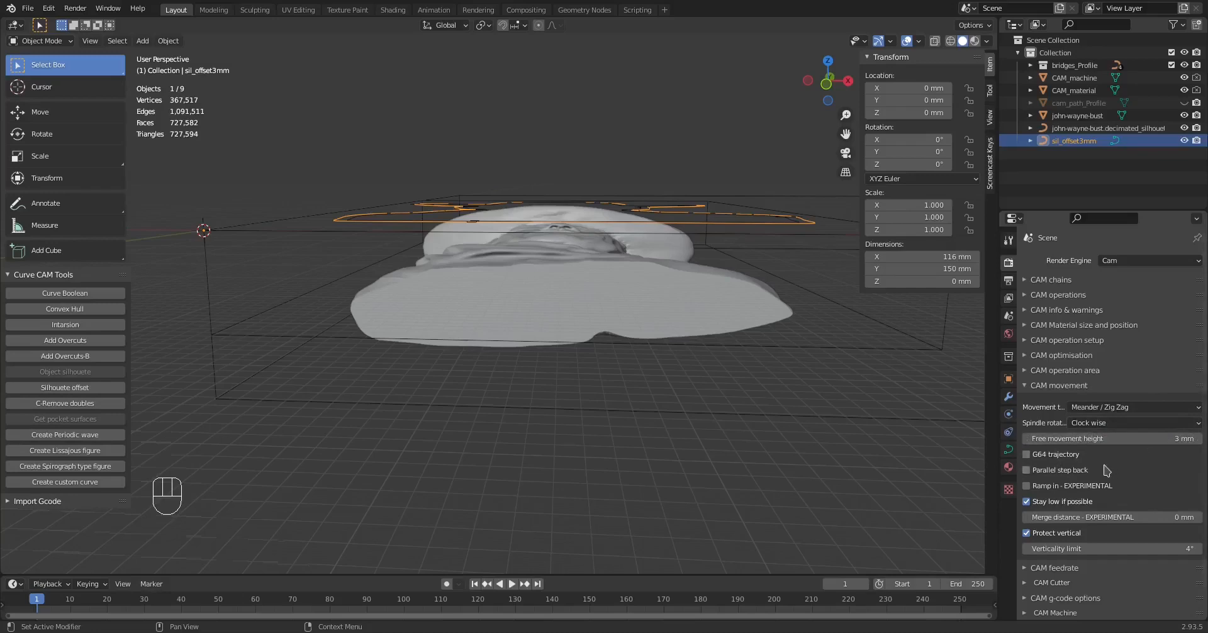
- Review the Roughing operation's feedrate, cutter, g-code and machine settings
{"action": "scroll", "coordinate": [1136, 510], "scroll_direction": "down", "scroll_amount": 1}
{"action": "scroll", "coordinate": [1135, 510], "scroll_direction": "down", "scroll_amount": 1}
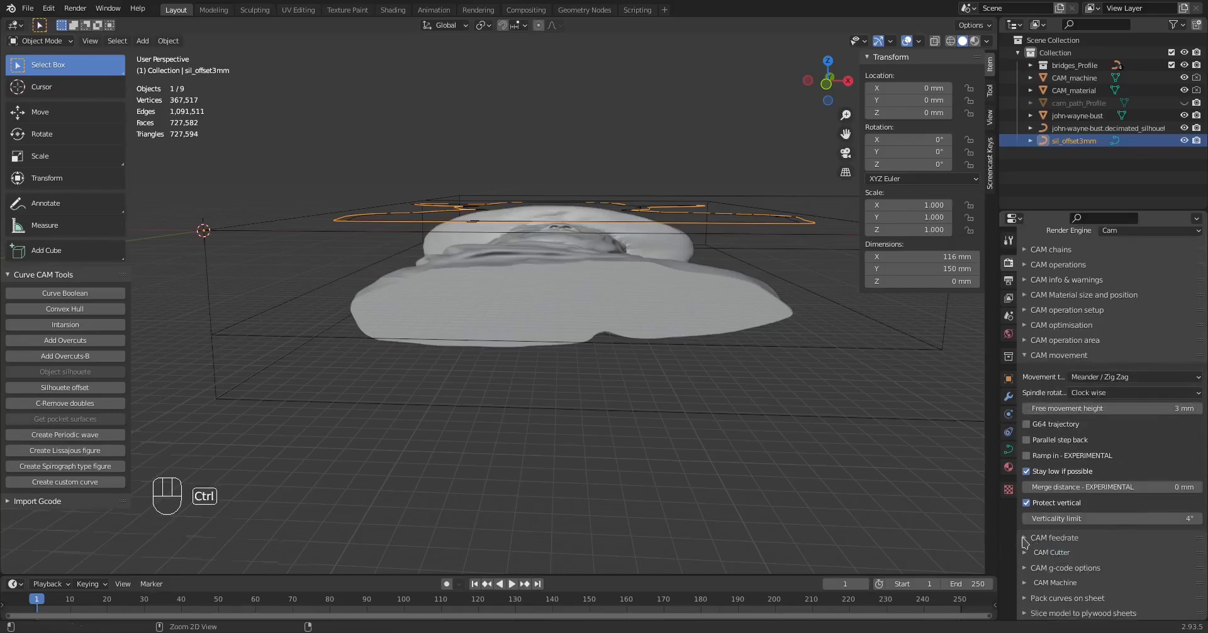
{"action": "left_click", "coordinate": [1027, 538], "text": "ctrl"}
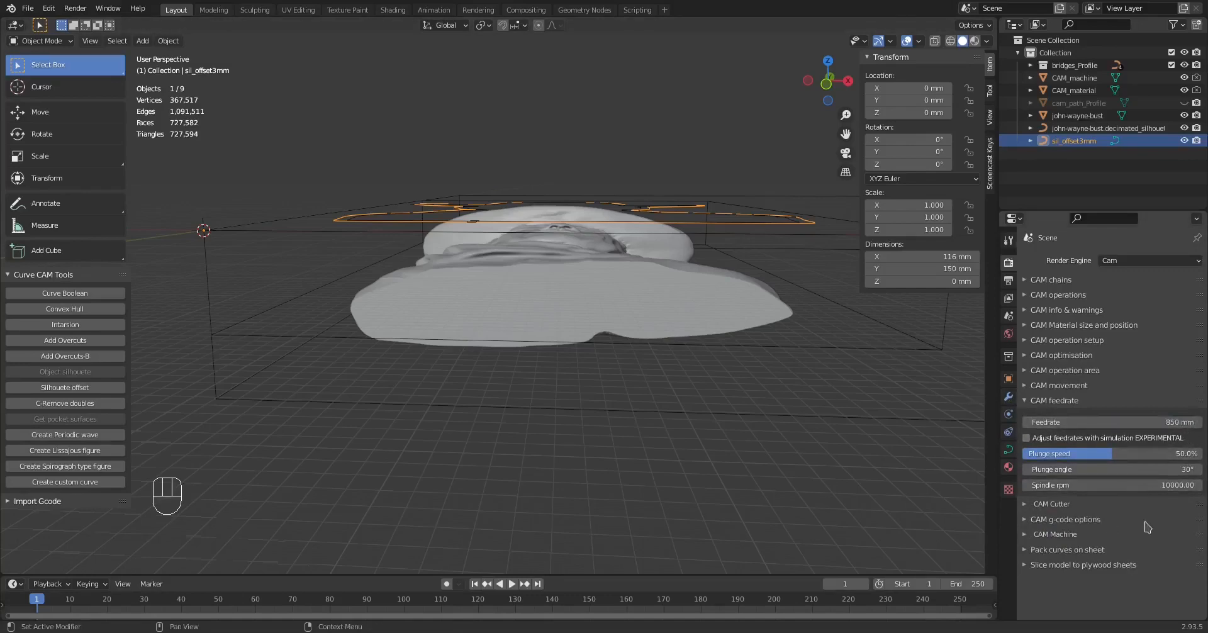
{"action": "left_click", "coordinate": [1027, 504], "text": "ctrl"}
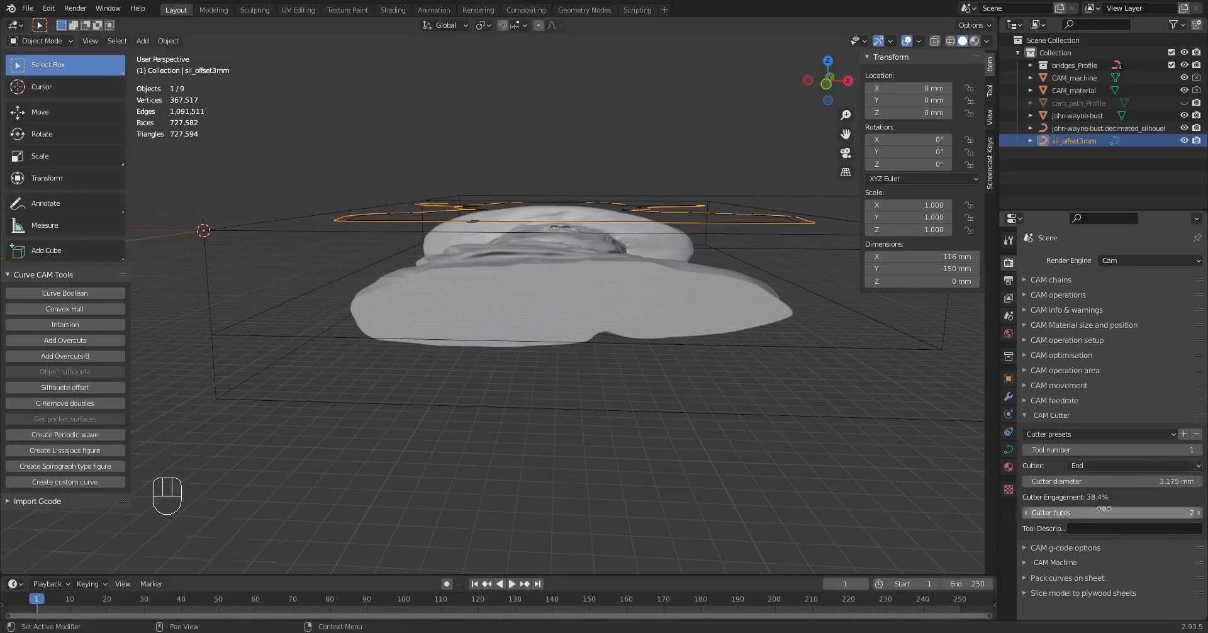
{"action": "left_click", "coordinate": [1027, 549], "text": "ctrl"}
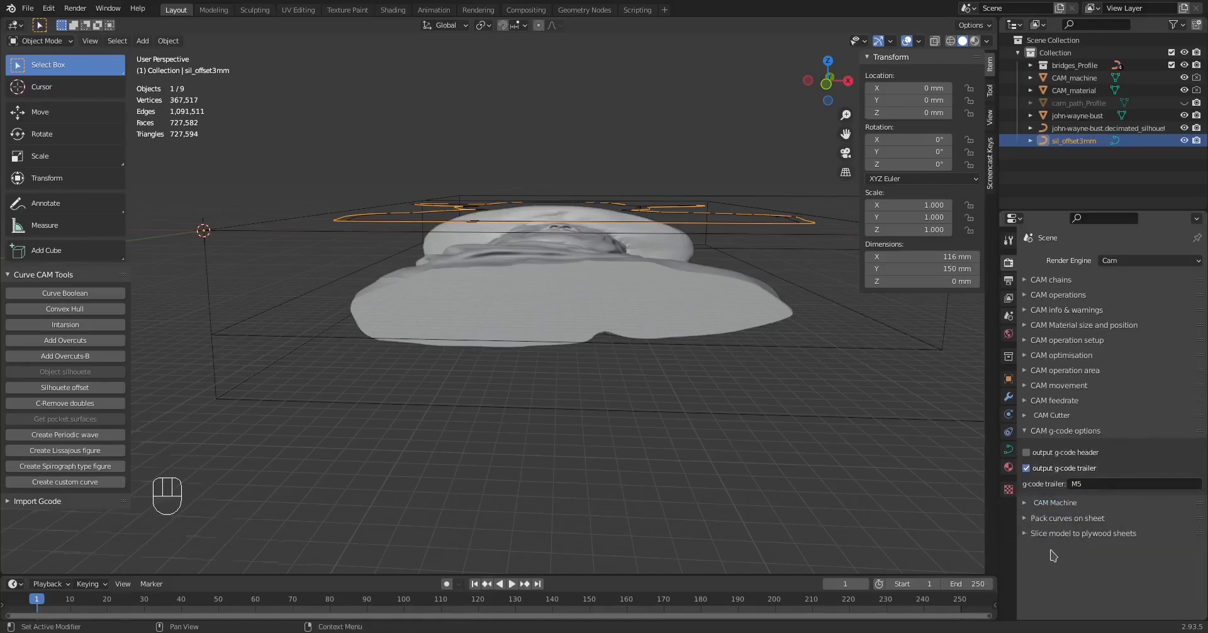
{"action": "left_click", "coordinate": [1025, 502], "text": "ctrl"}
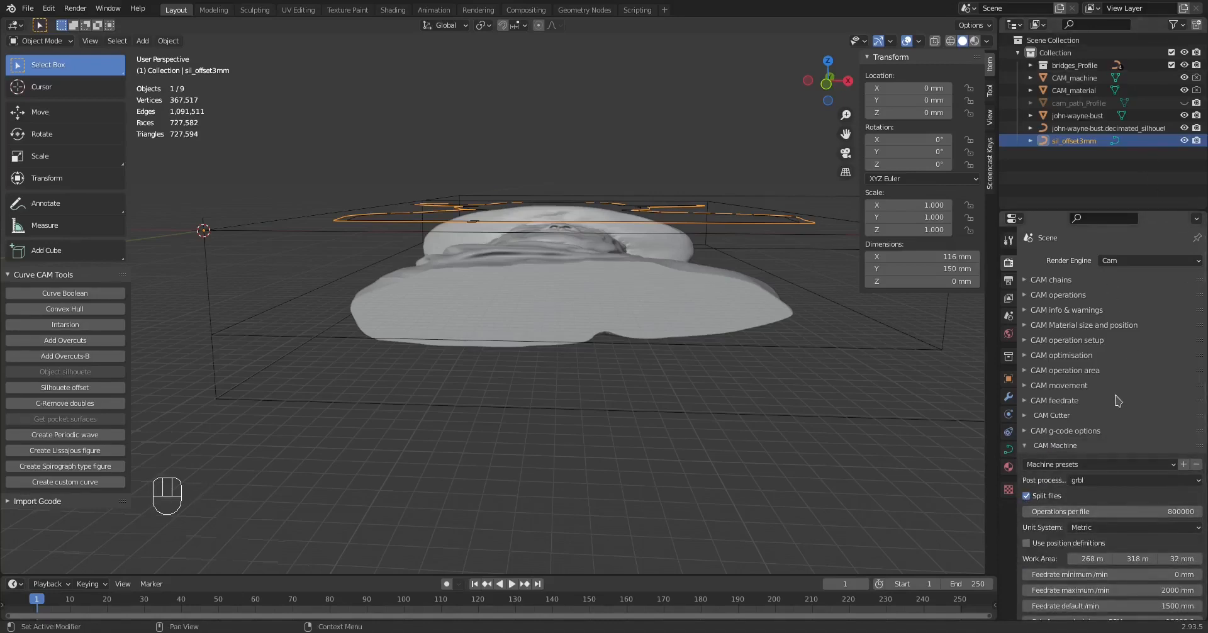
- Save the file, calculate the Roughing operation's toolpath and export its G-code
{"action": "left_click", "coordinate": [1024, 295]}
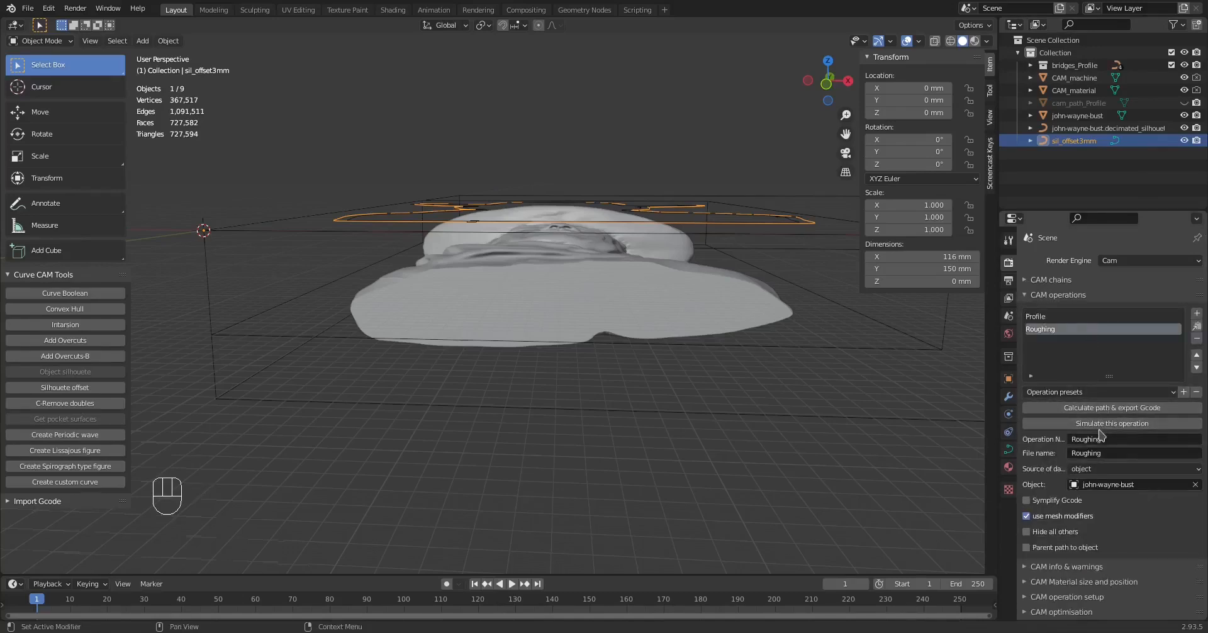
{"action": "left_click", "coordinate": [904, 426]}
{"action": "key", "text": "ctrl+s"}
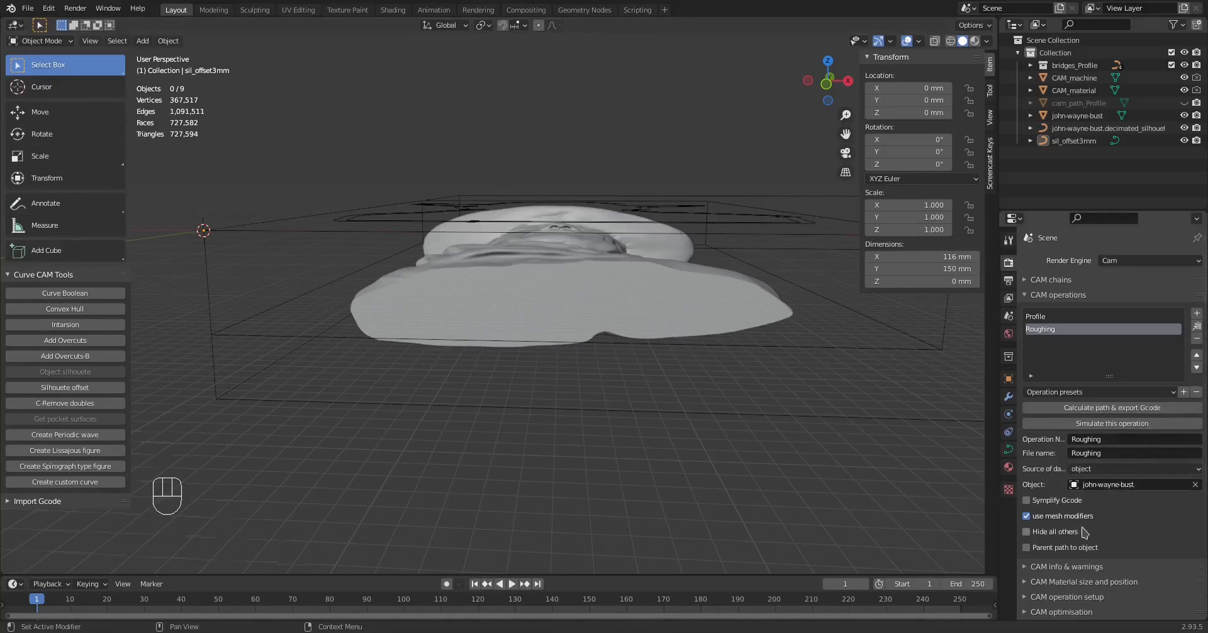
{"action": "left_click", "coordinate": [1155, 409]}
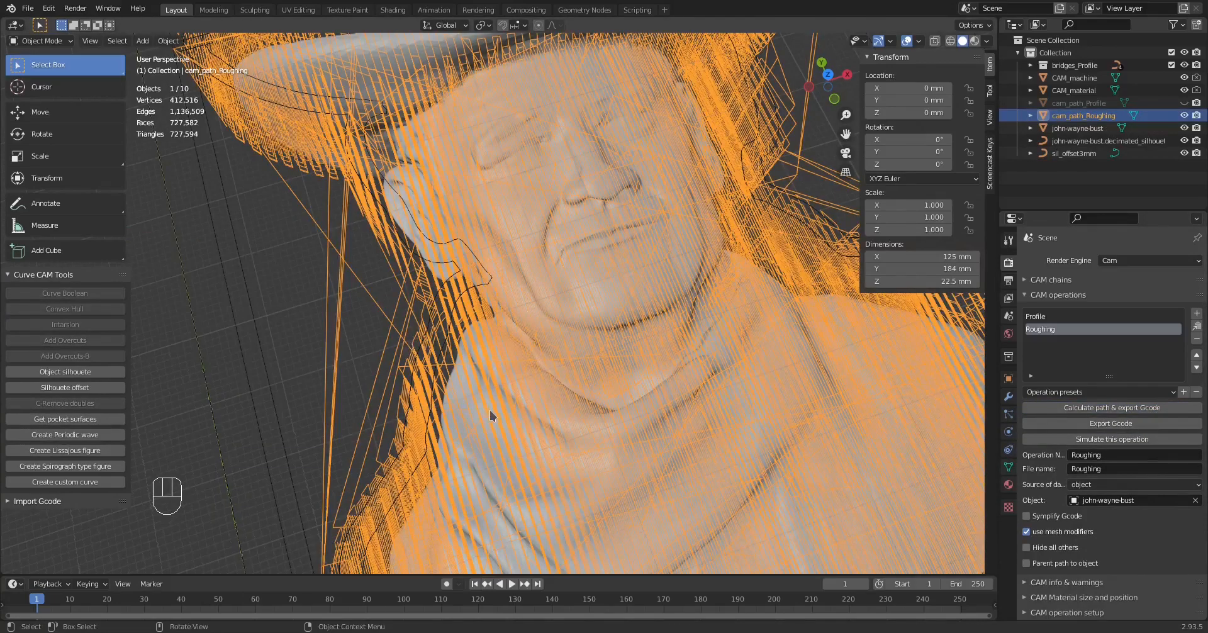
- Examine the calculated Roughing toolpath around the bust from the base, the side and above, including its layers and depth
{"action": "middle_click_drag", "start_coordinate": [490, 412], "coordinate": [483, 347]}
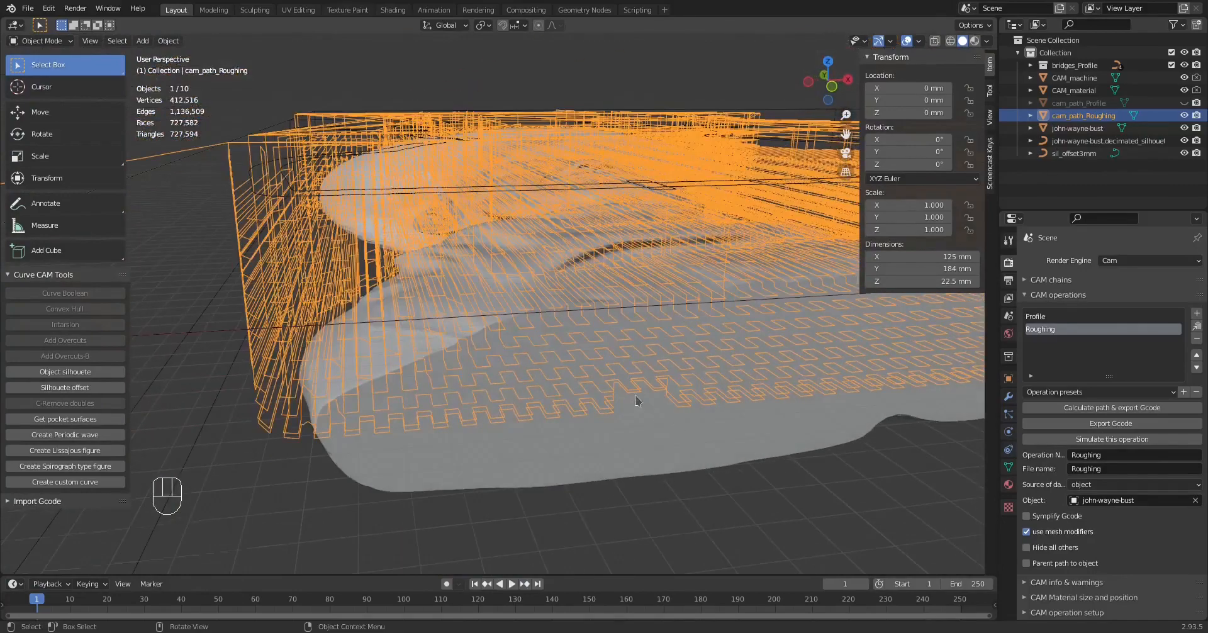
{"action": "middle_click_drag", "start_coordinate": [854, 405], "coordinate": [375, 443]}
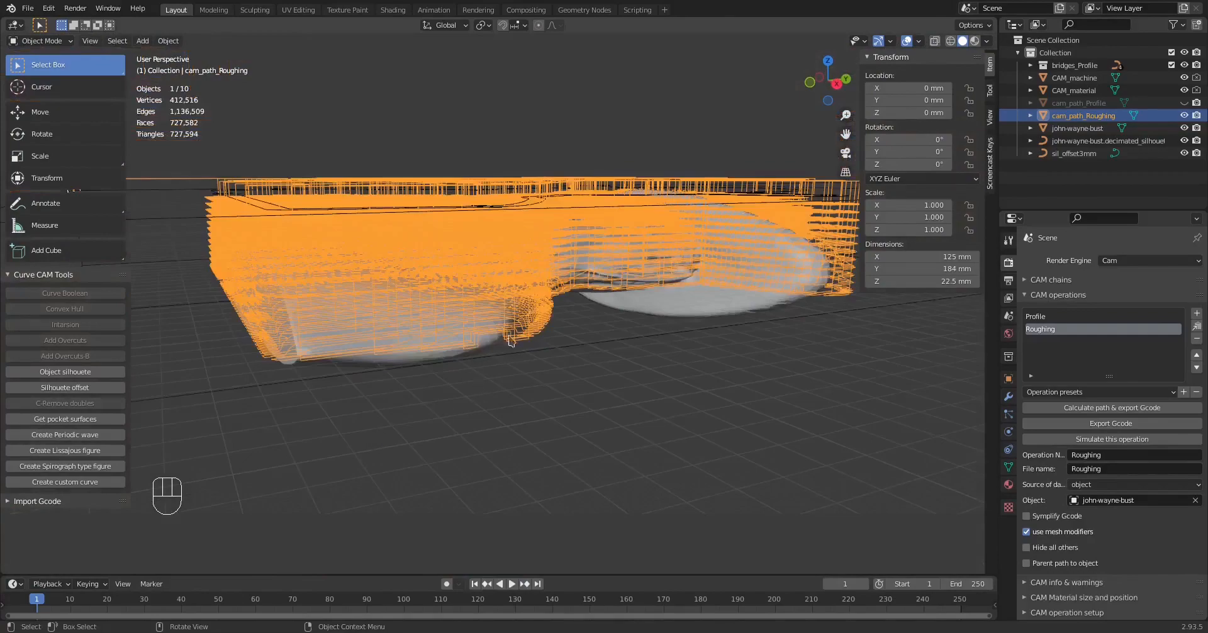
{"action": "middle_click_drag", "start_coordinate": [579, 326], "coordinate": [555, 340]}
{"action": "scroll", "coordinate": [555, 340], "scroll_direction": "up", "scroll_amount": 3}
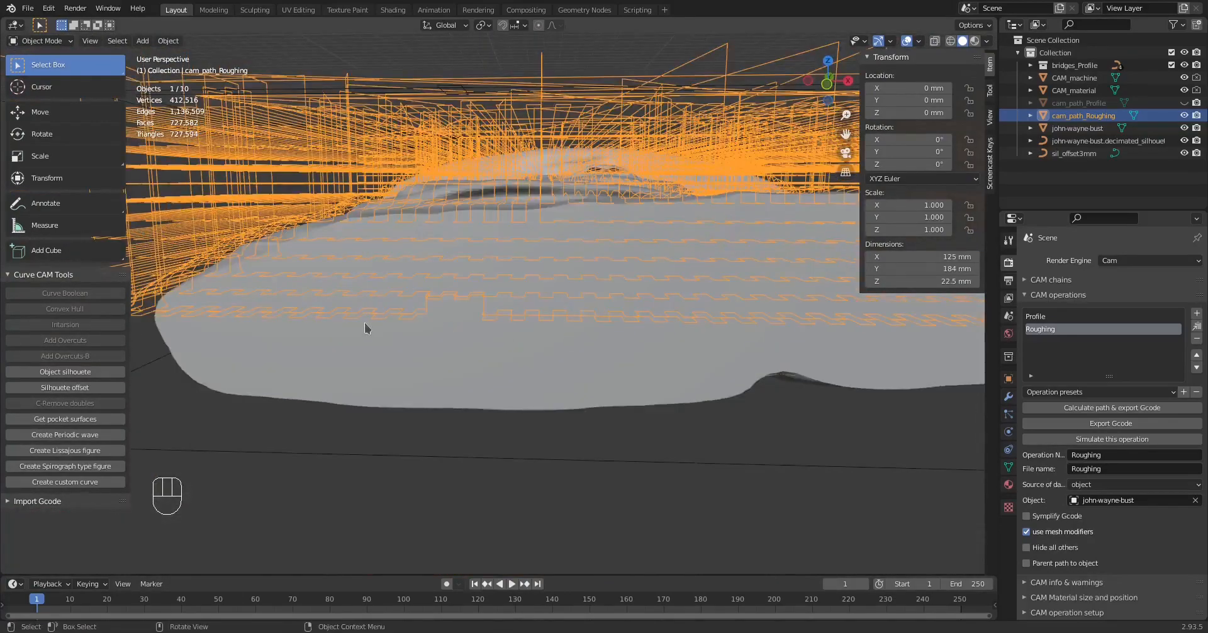
{"action": "middle_click_drag", "start_coordinate": [329, 200], "coordinate": [319, 293]}
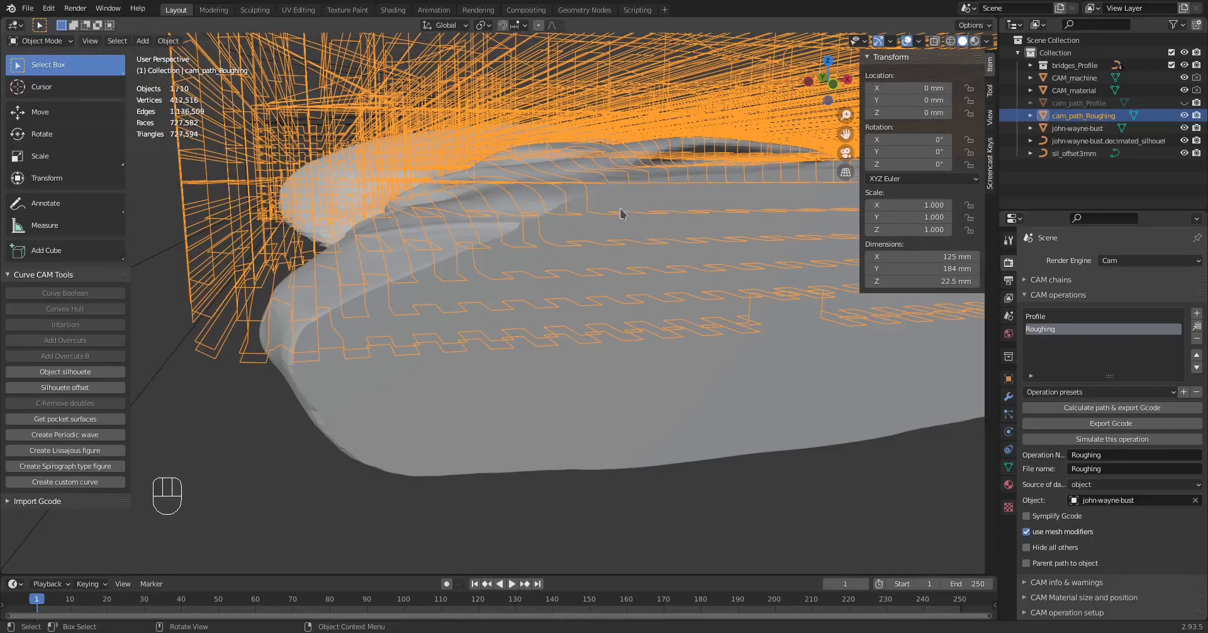
{"action": "middle_click_drag", "start_coordinate": [624, 258], "coordinate": [578, 348]}
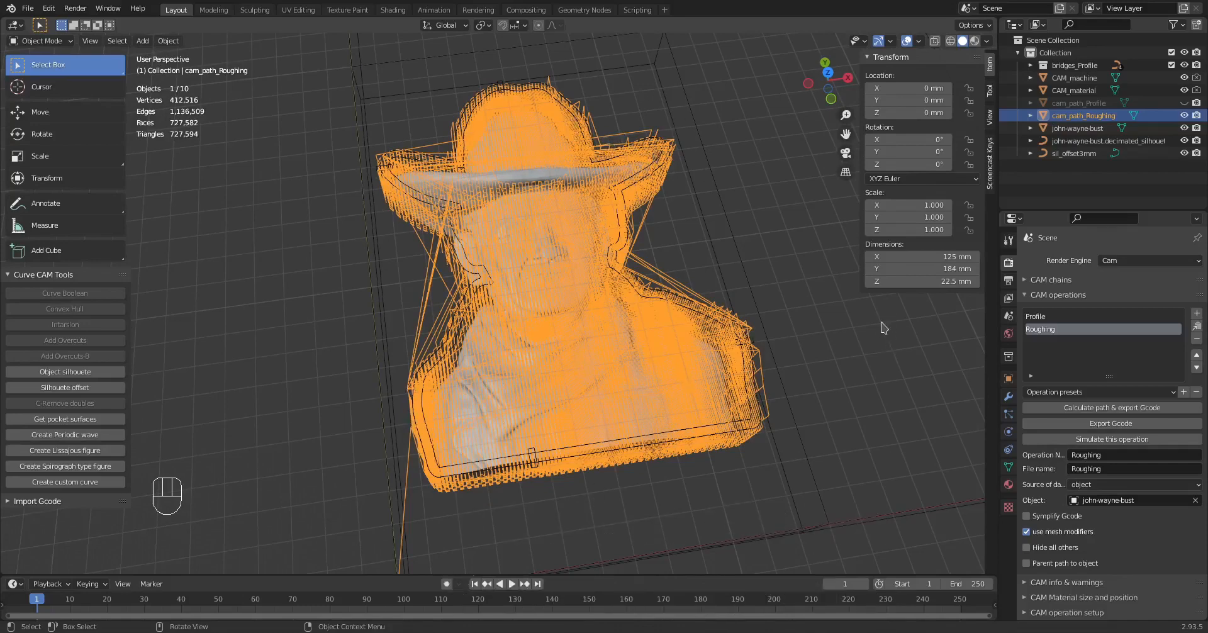
- Set the Roughing operation's angle of paths to 90° and recalculate its toolpath
{"action": "scroll", "coordinate": [1170, 503], "scroll_direction": "down", "scroll_amount": 5}
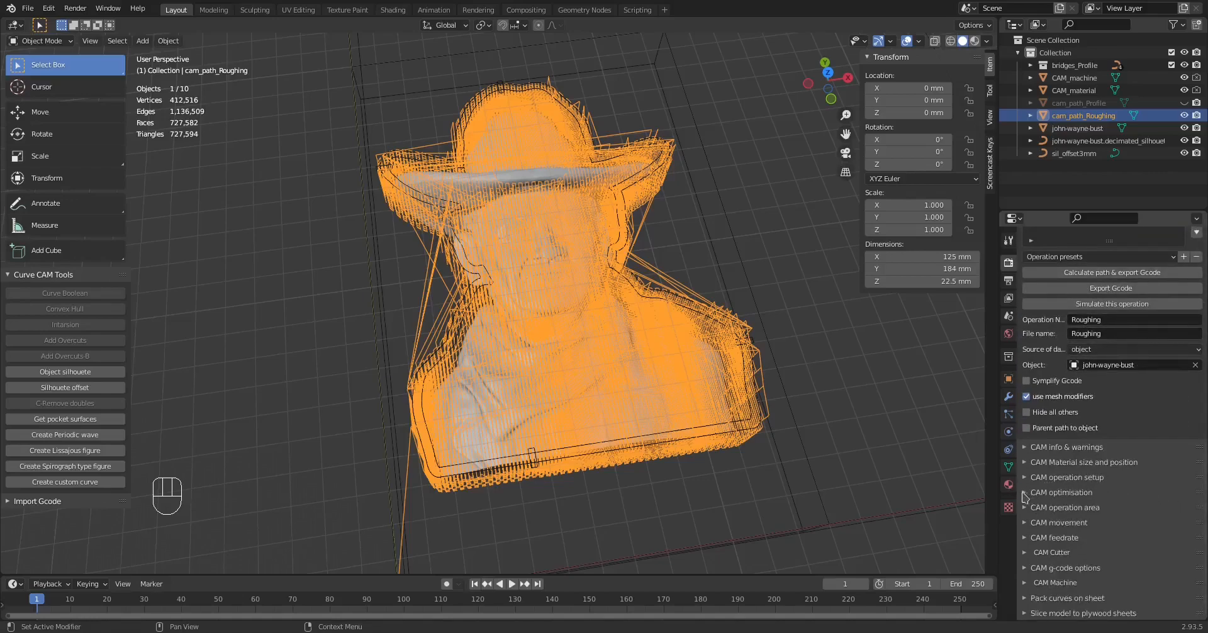
{"action": "left_click", "coordinate": [1044, 477], "text": "ctrl"}
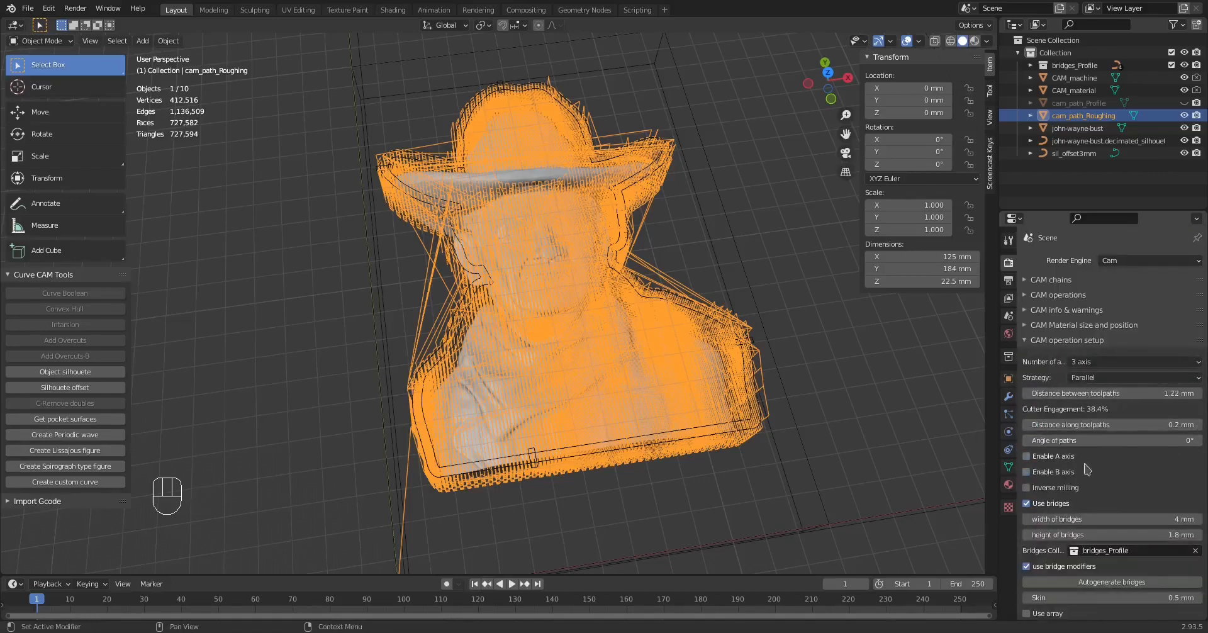
{"action": "left_click", "coordinate": [1107, 438]}
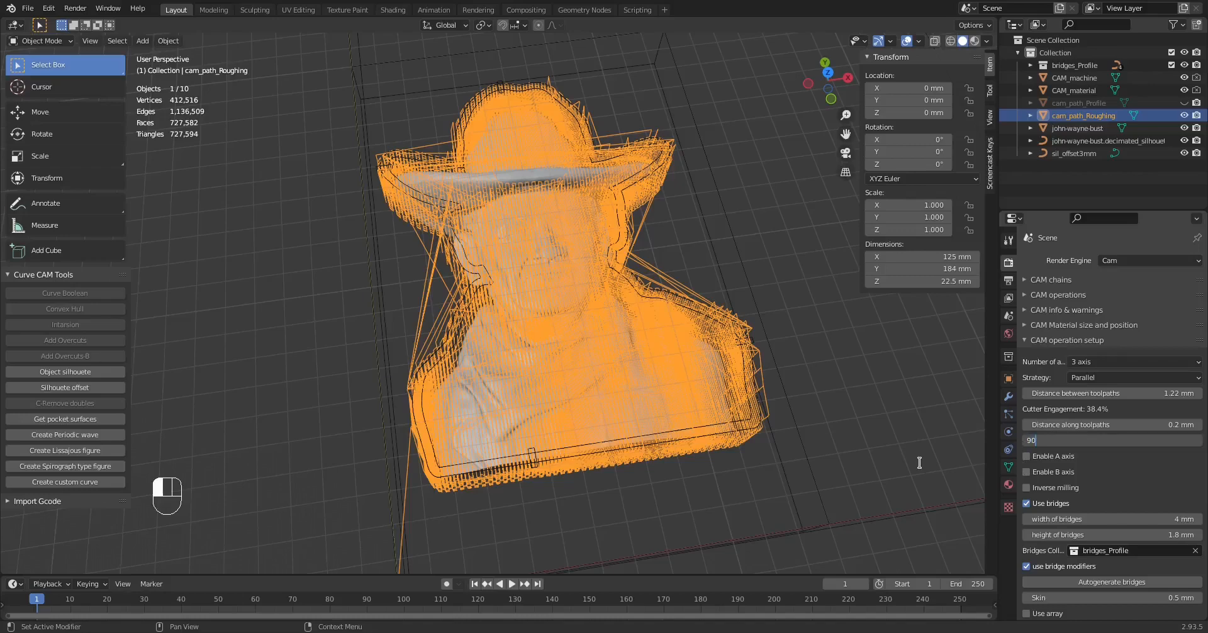
{"action": "key", "text": "Return"}
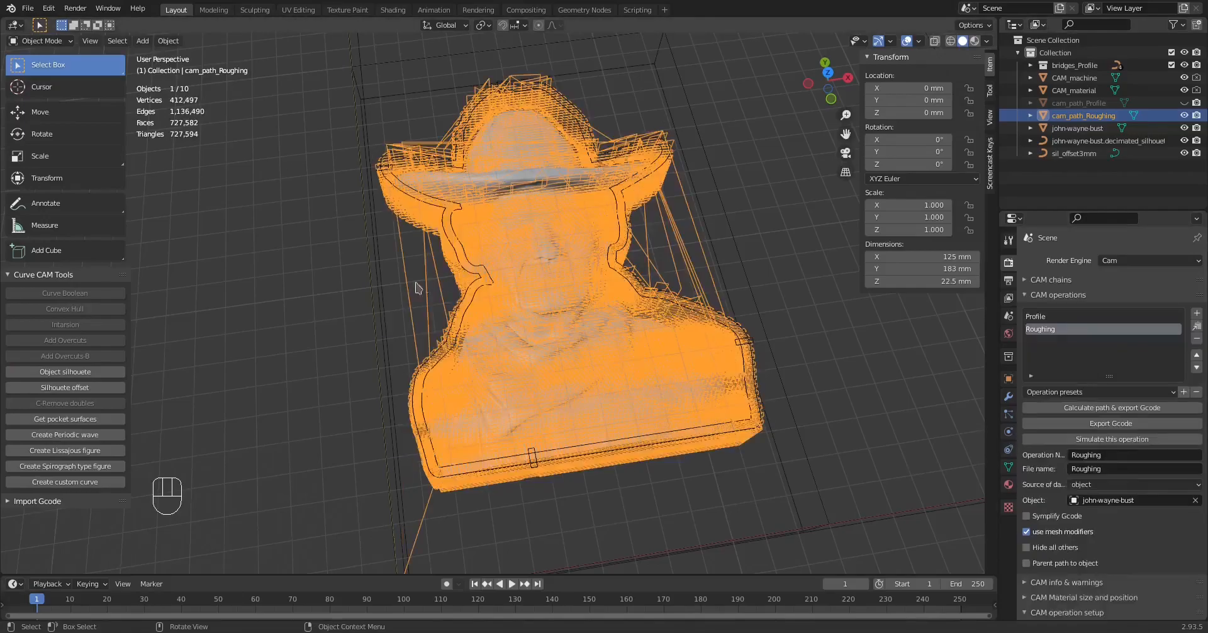
- Examine the recalculated Roughing toolpath from the side, close up at the face and over the whole bust
{"action": "middle_click_drag", "start_coordinate": [424, 318], "coordinate": [525, 244]}
{"action": "scroll", "coordinate": [525, 244], "scroll_direction": "up", "scroll_amount": 6}
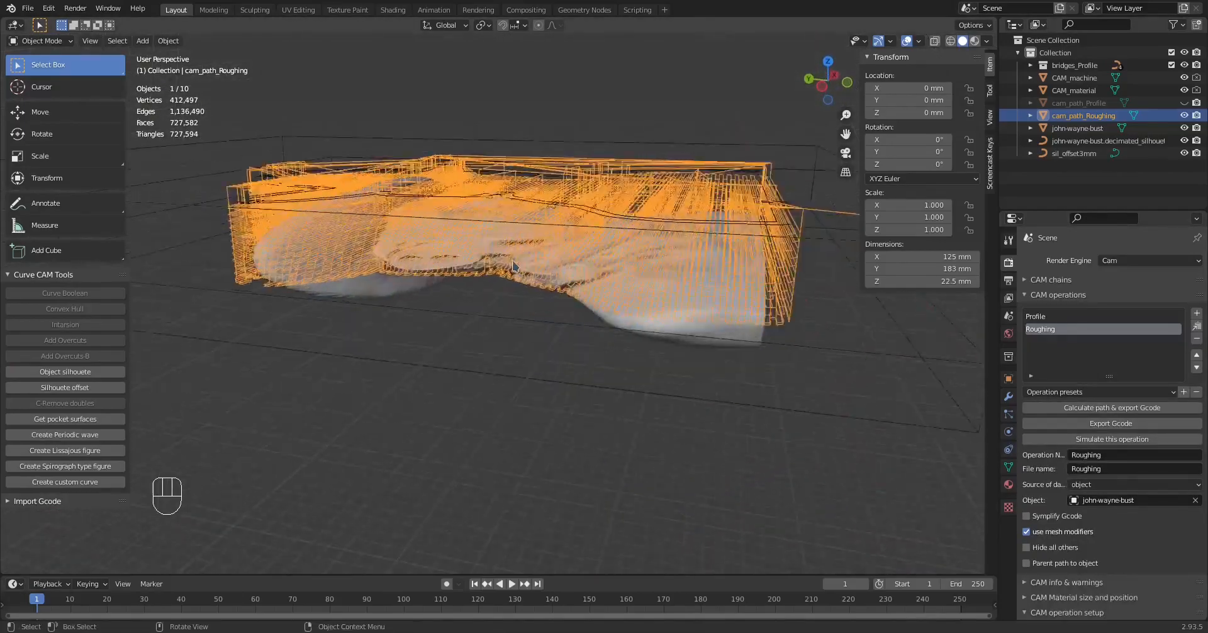
{"action": "middle_click_drag", "start_coordinate": [447, 230], "coordinate": [396, 224]}
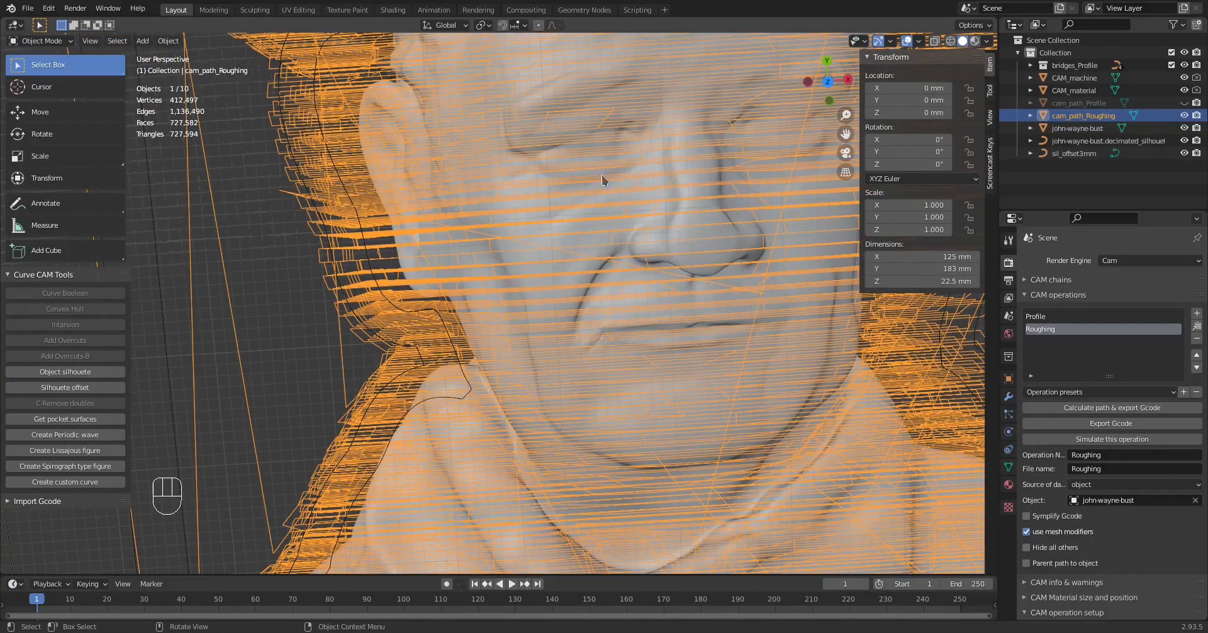
{"action": "middle_click_drag", "start_coordinate": [458, 350], "coordinate": [600, 259]}
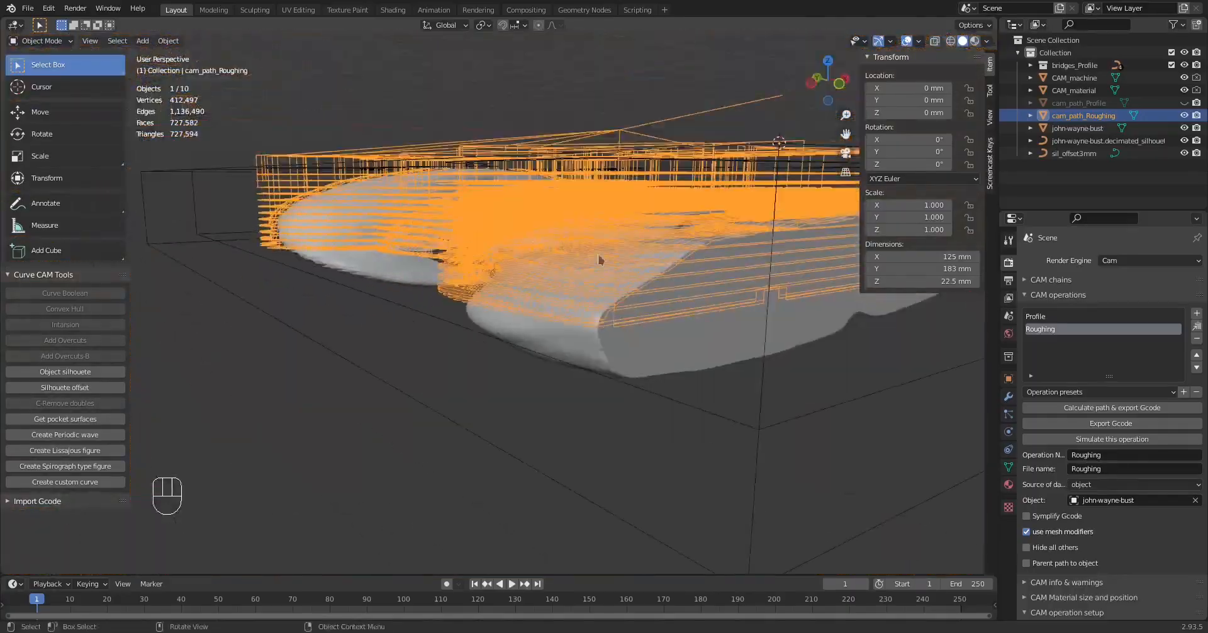
{"action": "middle_click_drag", "start_coordinate": [541, 304], "coordinate": [596, 304]}
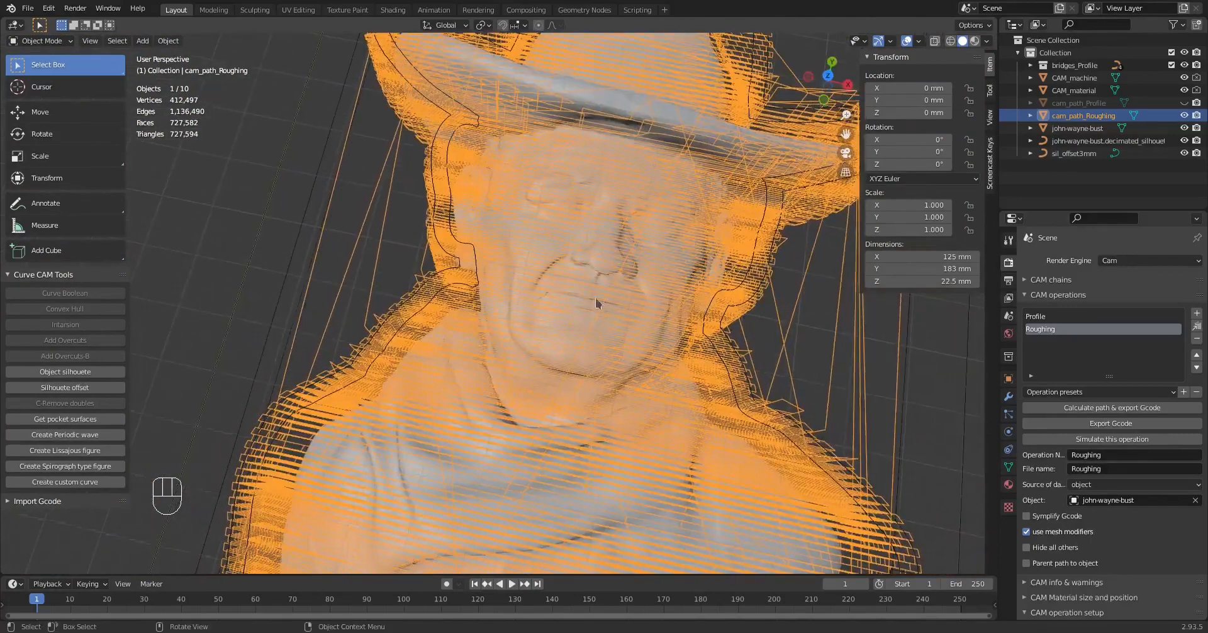
{"action": "scroll", "coordinate": [618, 319], "scroll_direction": "down", "scroll_amount": 5}
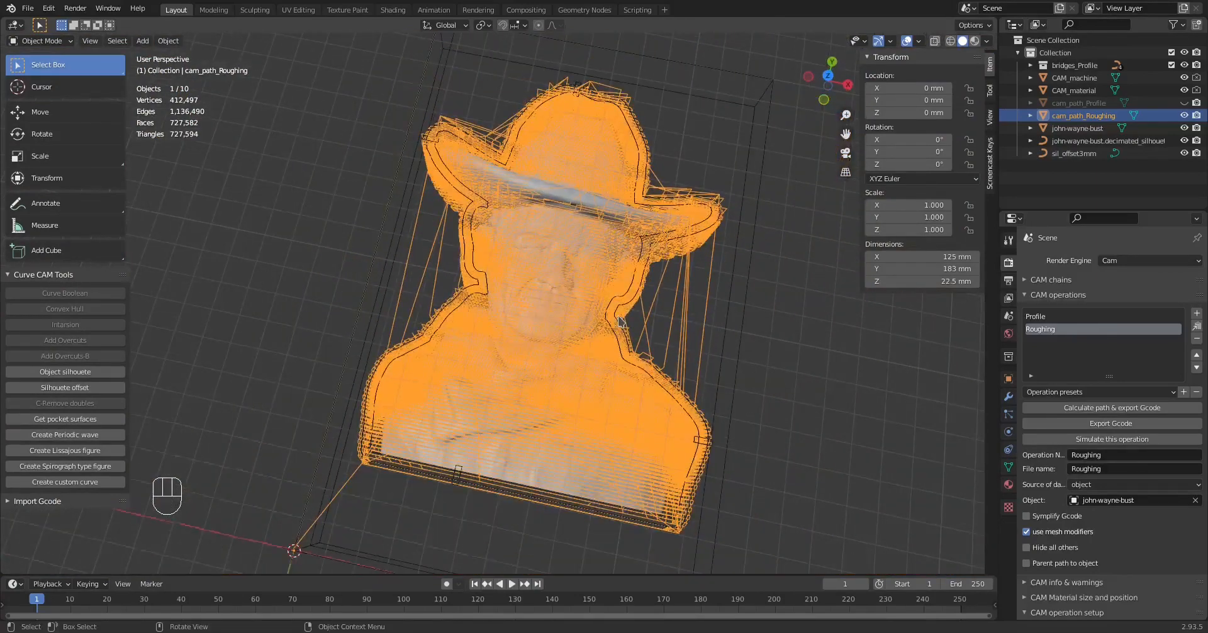
{"action": "mouse_move", "coordinate": [536, 370]}
{"action": "middle_mouse_down"}
{"action": "mouse_move", "coordinate": [556, 319]}
{"action": "mouse_move", "coordinate": [553, 363]}
{"action": "middle_mouse_up"}
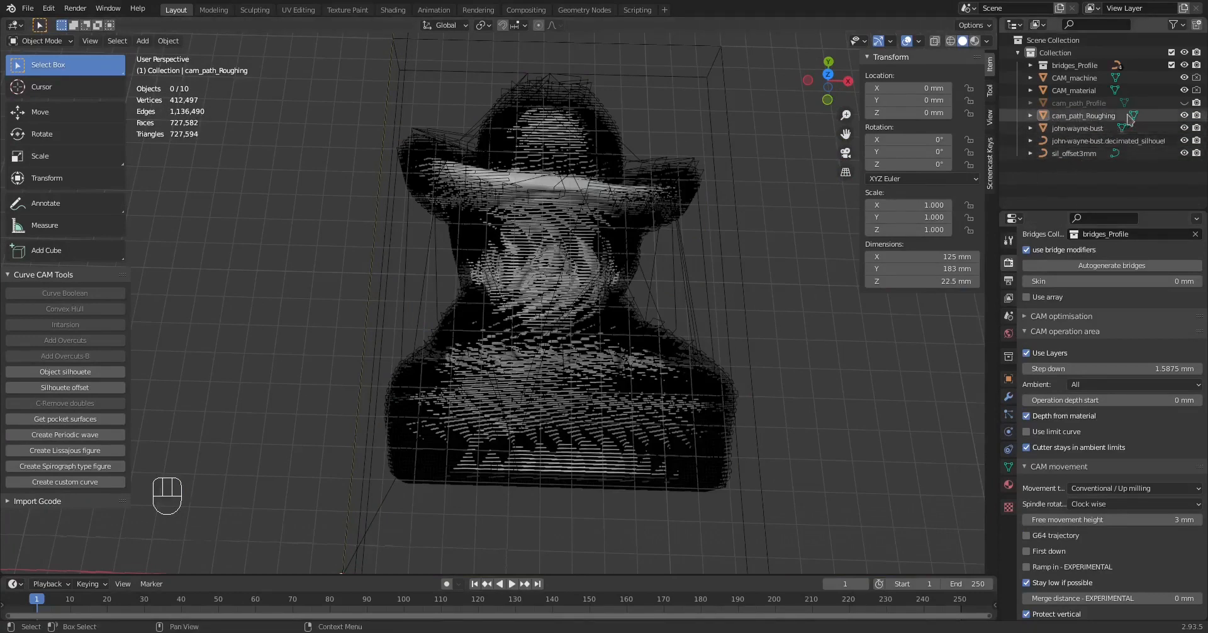
- Hide the cam_path_Roughing toolpath and save the file
{"action": "left_click", "coordinate": [1183, 115]}
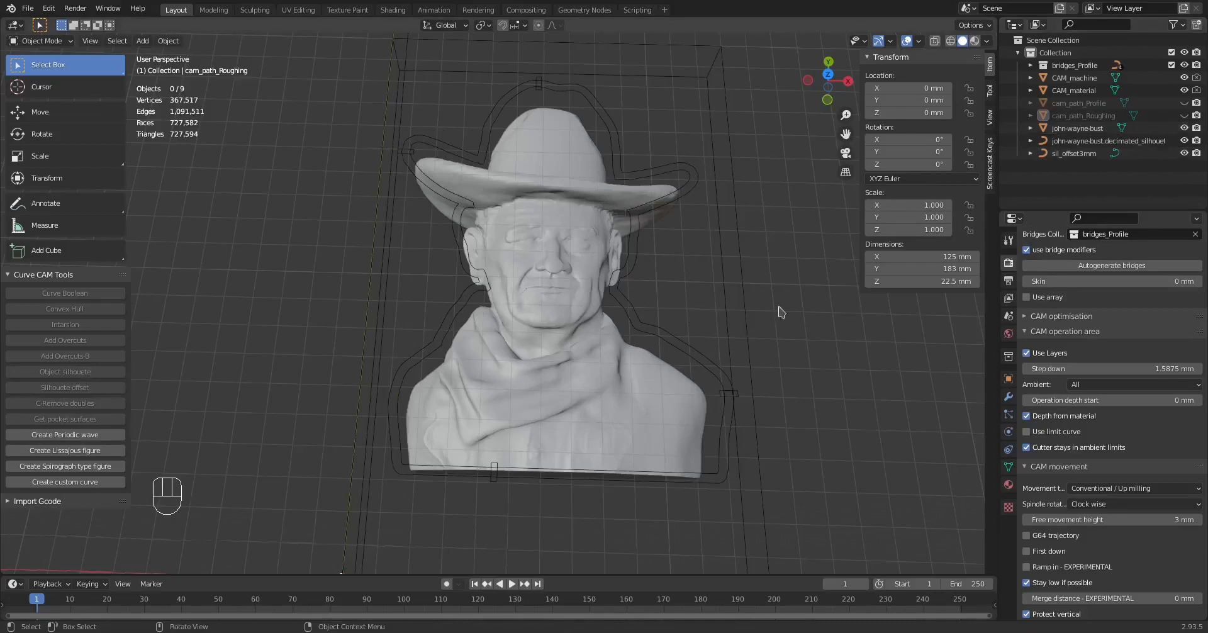
{"action": "middle_click_drag", "start_coordinate": [595, 447], "coordinate": [587, 360]}
{"action": "scroll", "coordinate": [1145, 353], "scroll_direction": "up", "scroll_amount": 13}
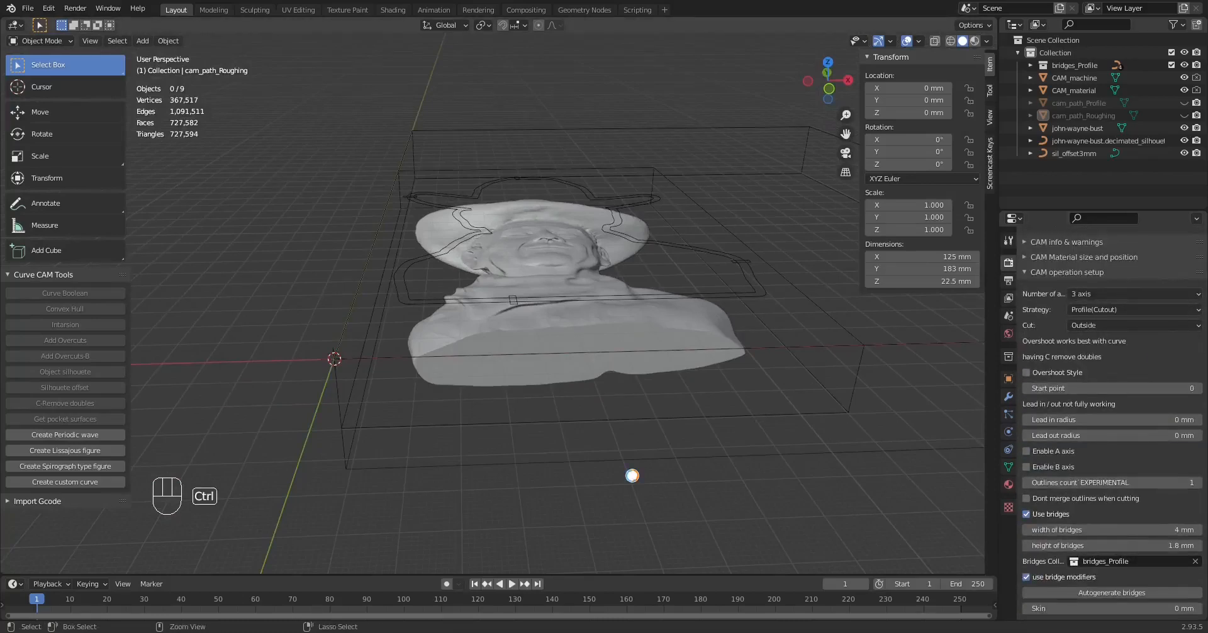
{"action": "key", "text": "ctrl+s"}
- Duplicate the Roughing operation and set both the copy's operation name and file name to Finishing
{"action": "scroll", "coordinate": [1114, 417], "scroll_direction": "up", "scroll_amount": 10}
{"action": "scroll", "coordinate": [1113, 417], "scroll_direction": "up", "scroll_amount": 4}
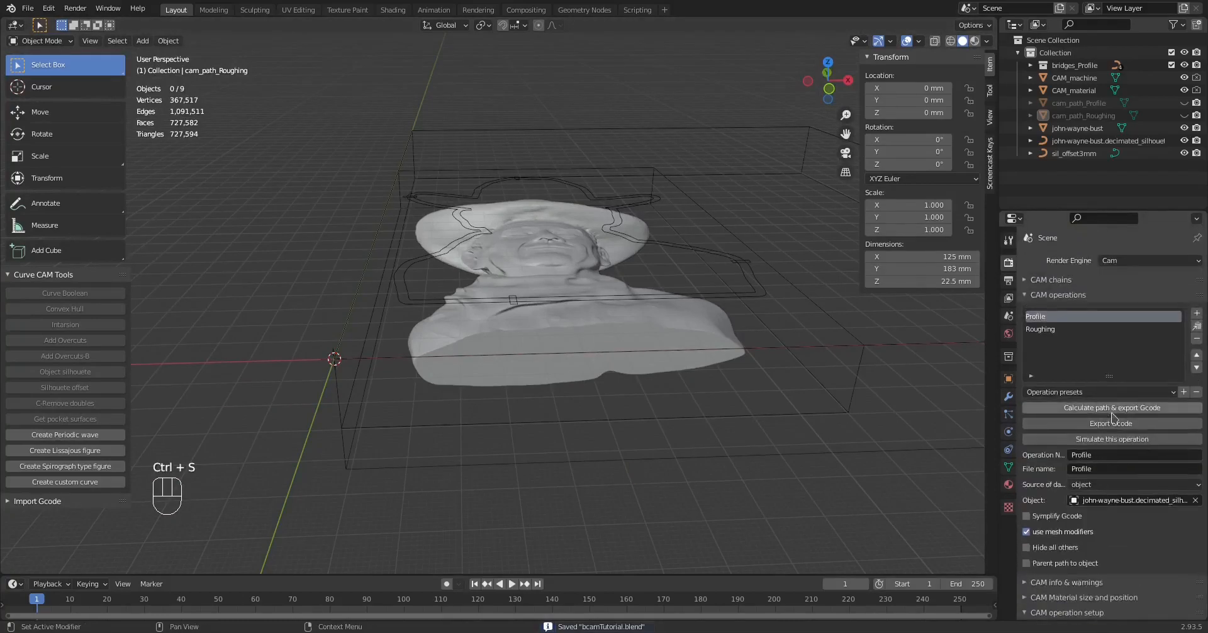
{"action": "left_click", "coordinate": [1059, 334]}
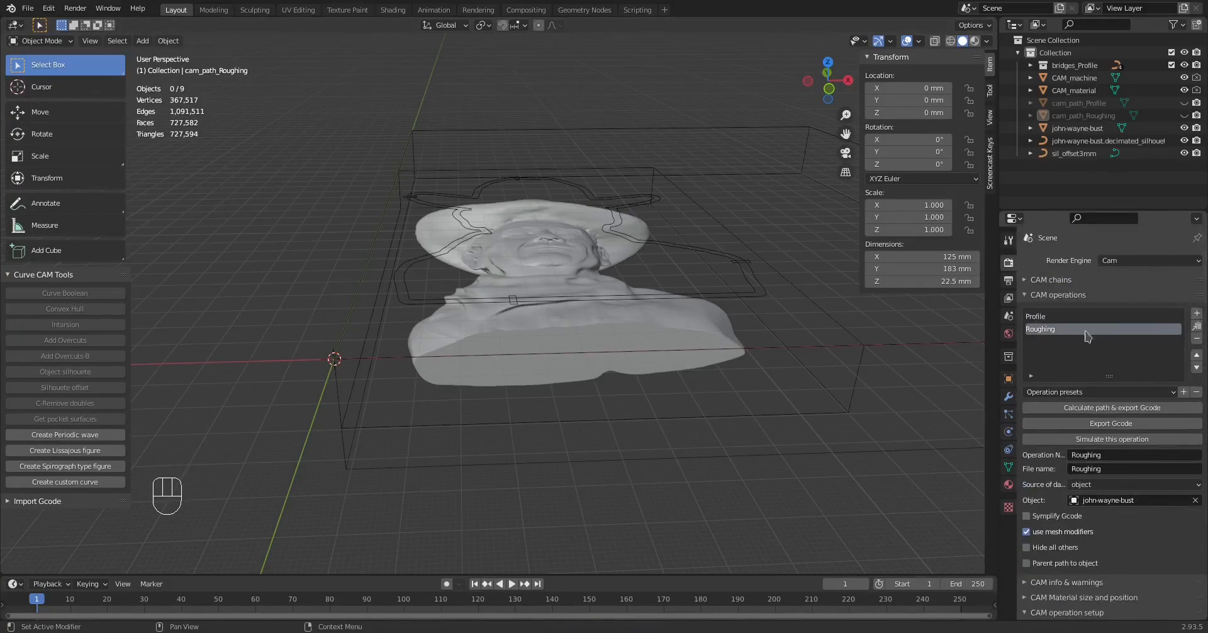
{"action": "left_click", "coordinate": [1197, 327]}
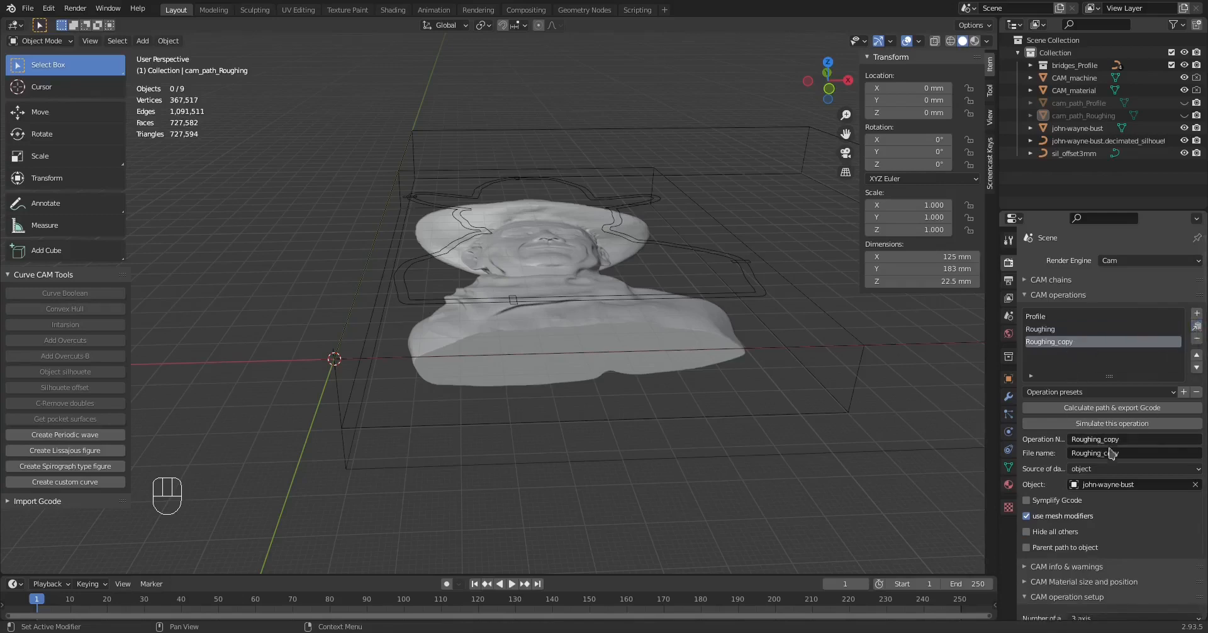
{"action": "left_click", "coordinate": [1132, 440]}
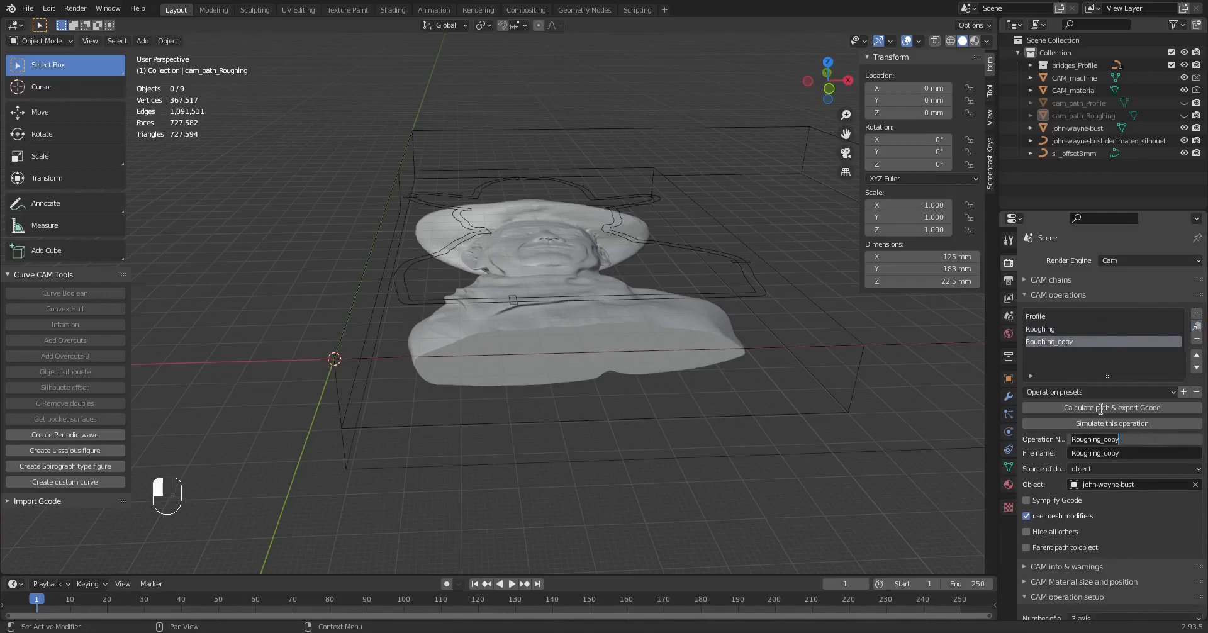
{"action": "type", "text": "Finishing"}
{"action": "key", "text": "Tab"}
{"action": "type", "text": "Fini"}
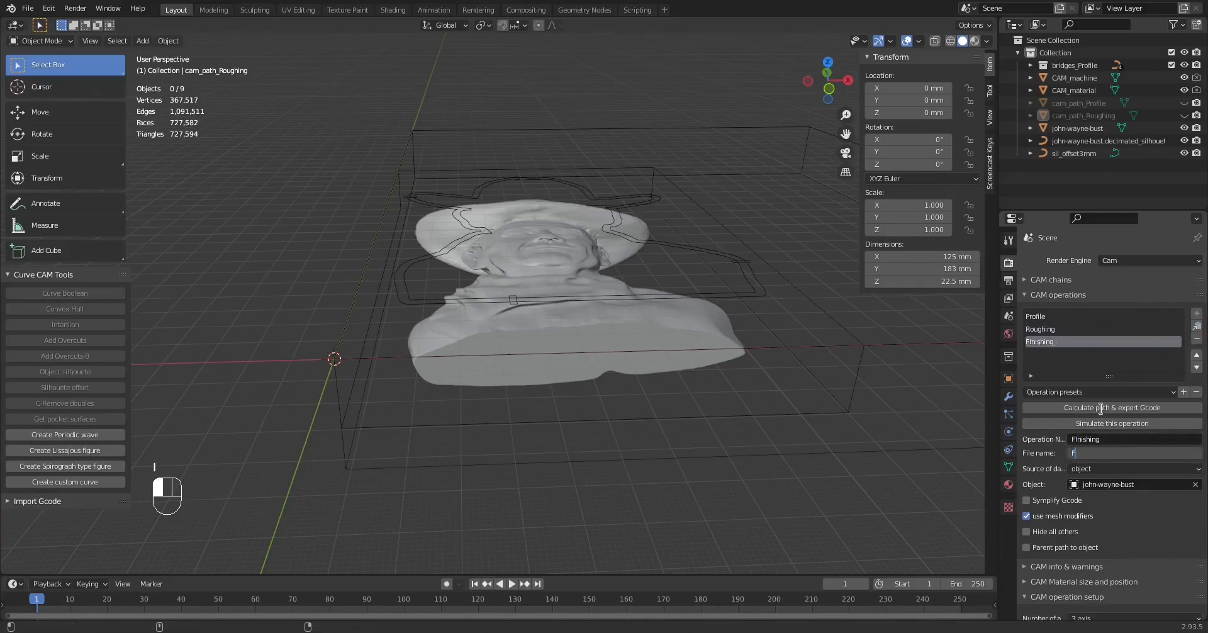
{"action": "type", "text": "shing"}
{"action": "left_click", "coordinate": [1053, 553]}
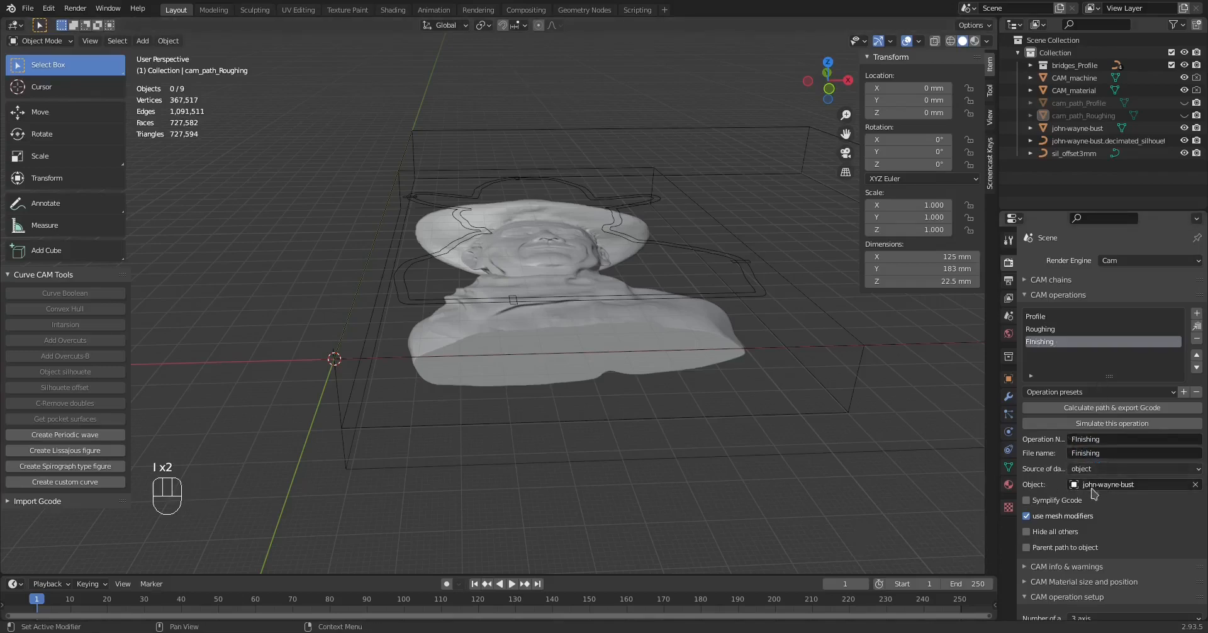
- Set the Finishing operation's skin to 0 mm in its operation setup
{"action": "scroll", "coordinate": [1116, 497], "scroll_direction": "down", "scroll_amount": 3}
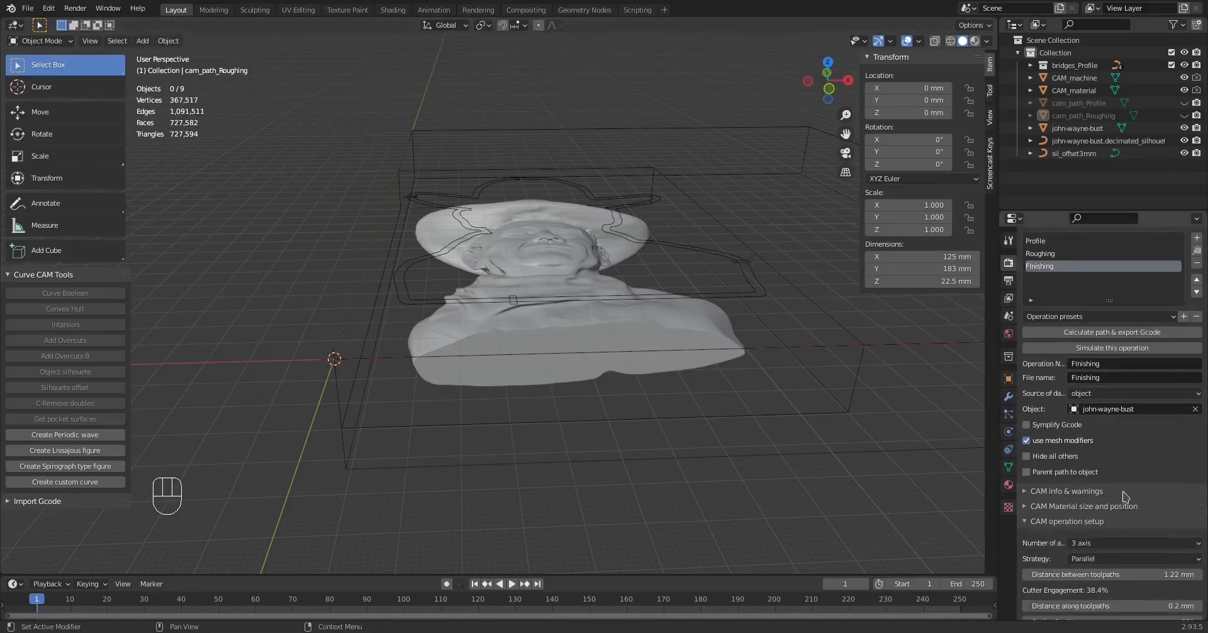
{"action": "scroll", "coordinate": [1126, 497], "scroll_direction": "down", "scroll_amount": 1}
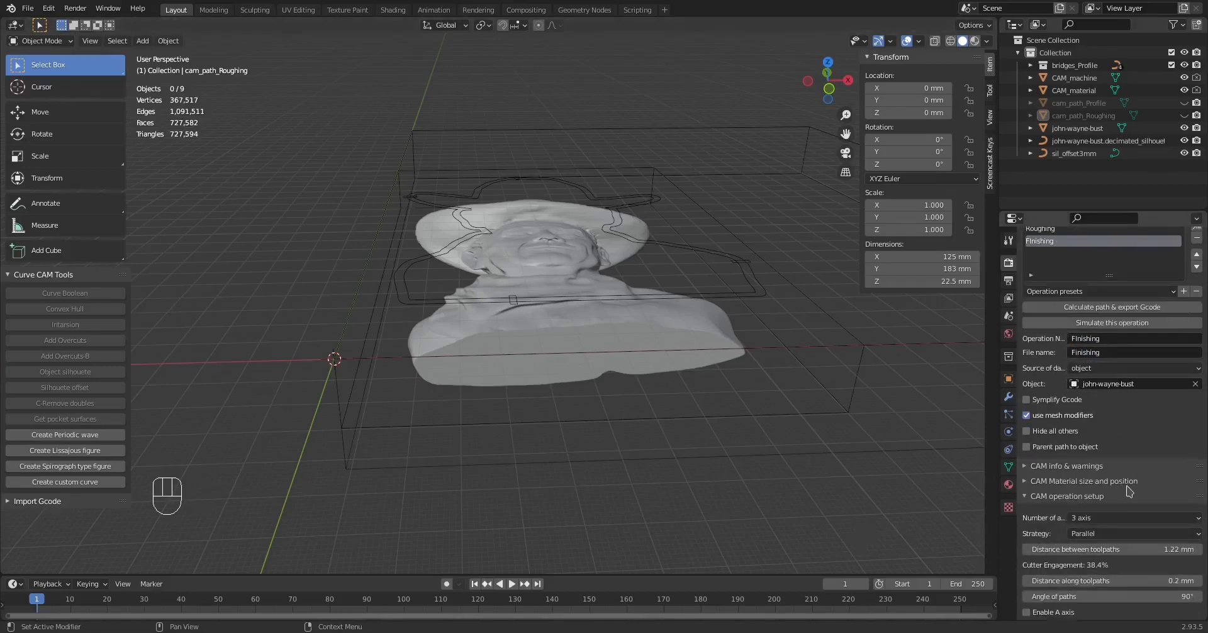
{"action": "left_click", "coordinate": [1076, 466], "text": "ctrl"}
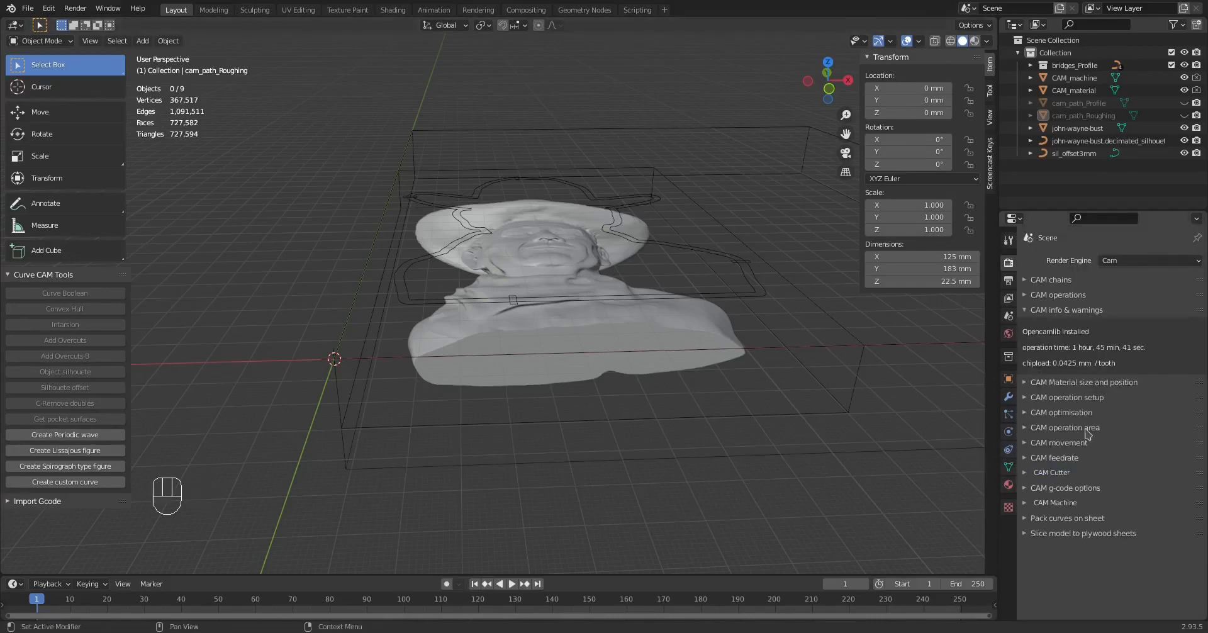
{"action": "left_click", "coordinate": [1032, 383], "text": "ctrl"}
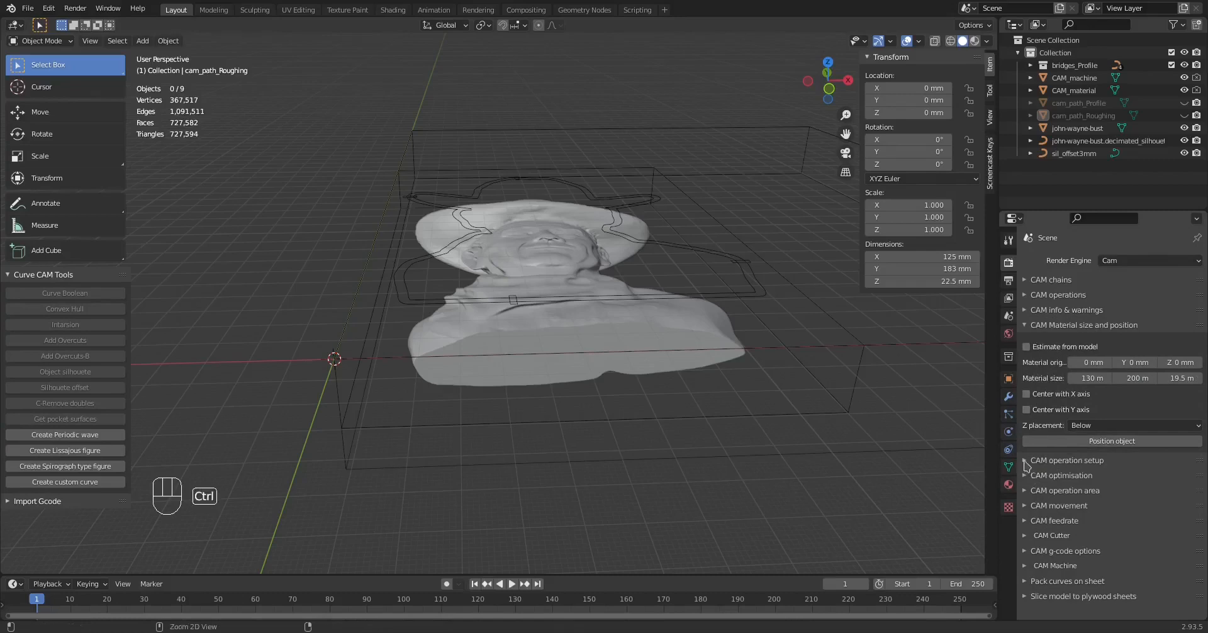
{"action": "left_click", "coordinate": [1045, 460], "text": "ctrl"}
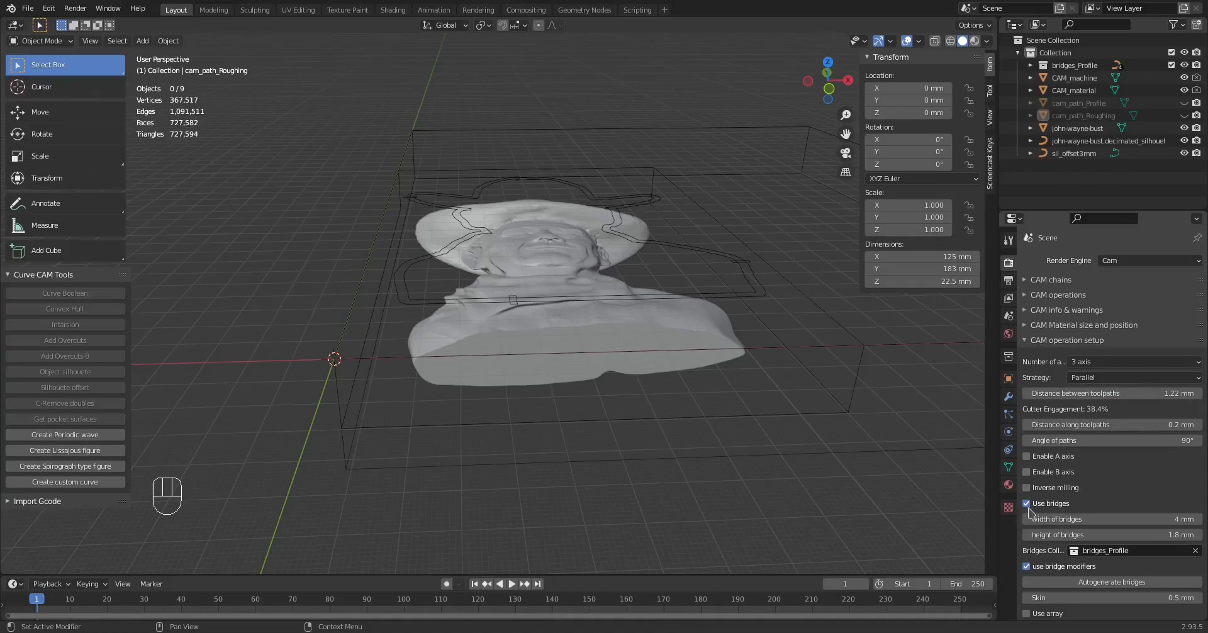
{"action": "scroll", "coordinate": [1092, 513], "scroll_direction": "down", "scroll_amount": 2}
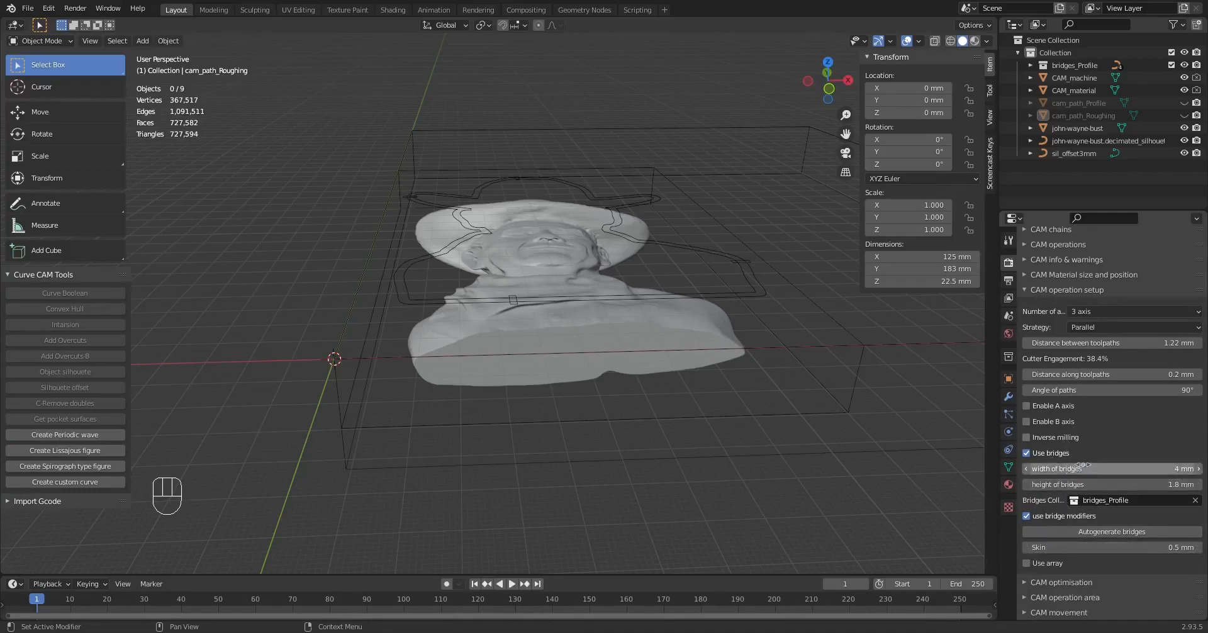
{"action": "scroll", "coordinate": [1062, 497], "scroll_direction": "down", "scroll_amount": 2}
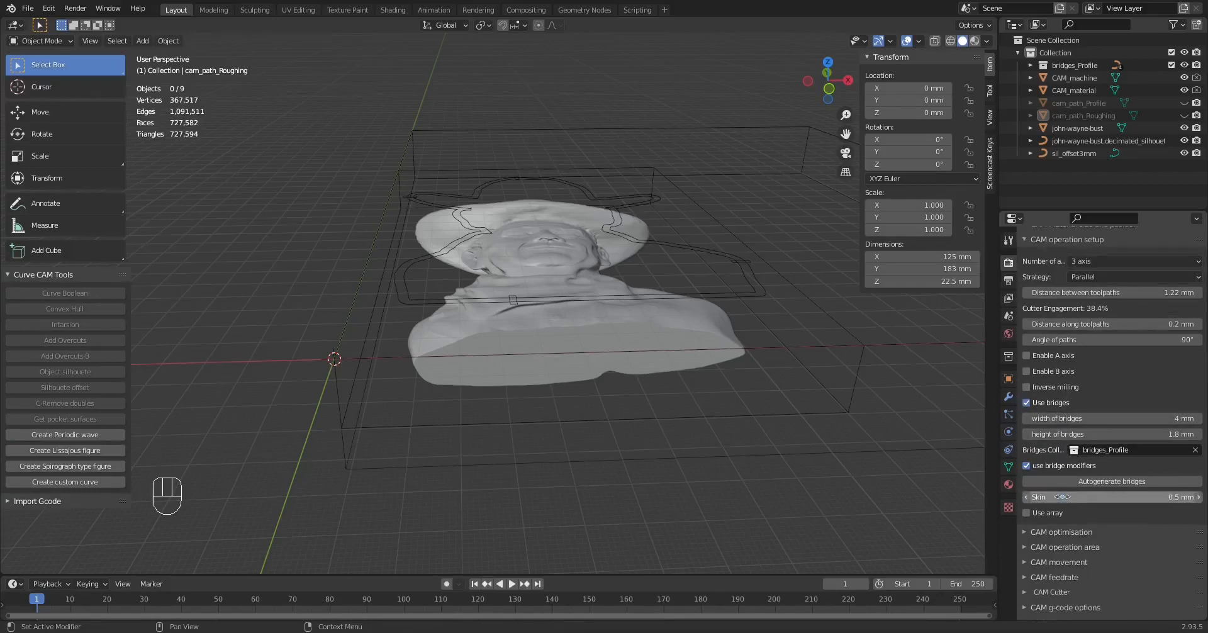
{"action": "scroll", "coordinate": [1062, 496], "scroll_direction": "down", "scroll_amount": 2}
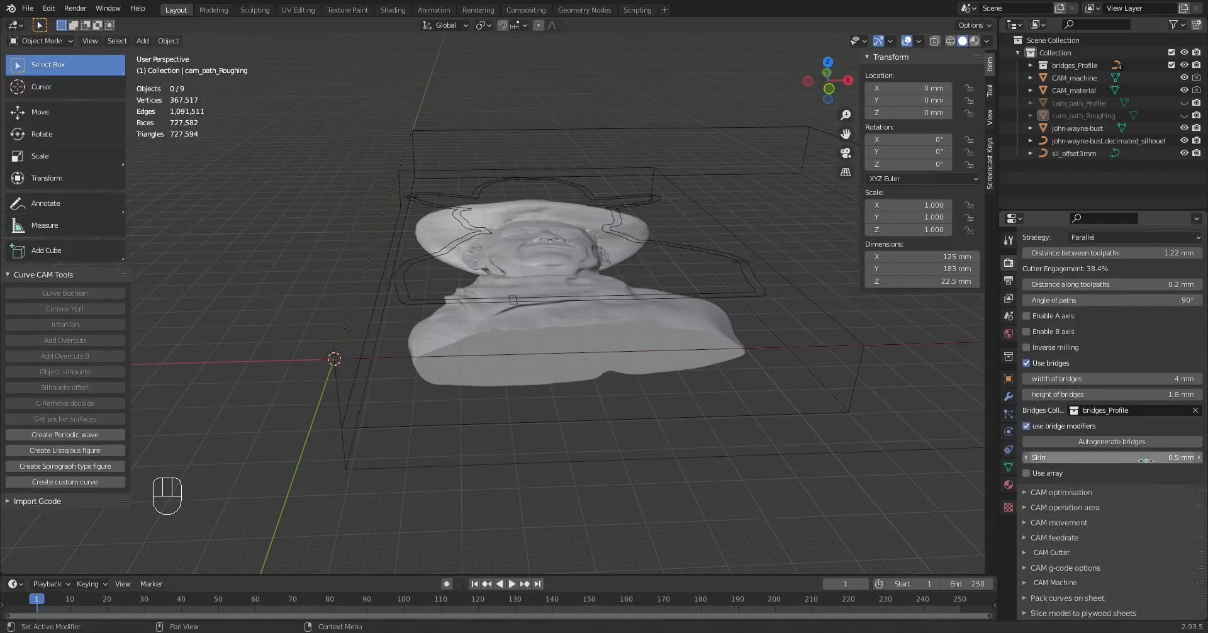
{"action": "left_click", "coordinate": [1147, 460]}
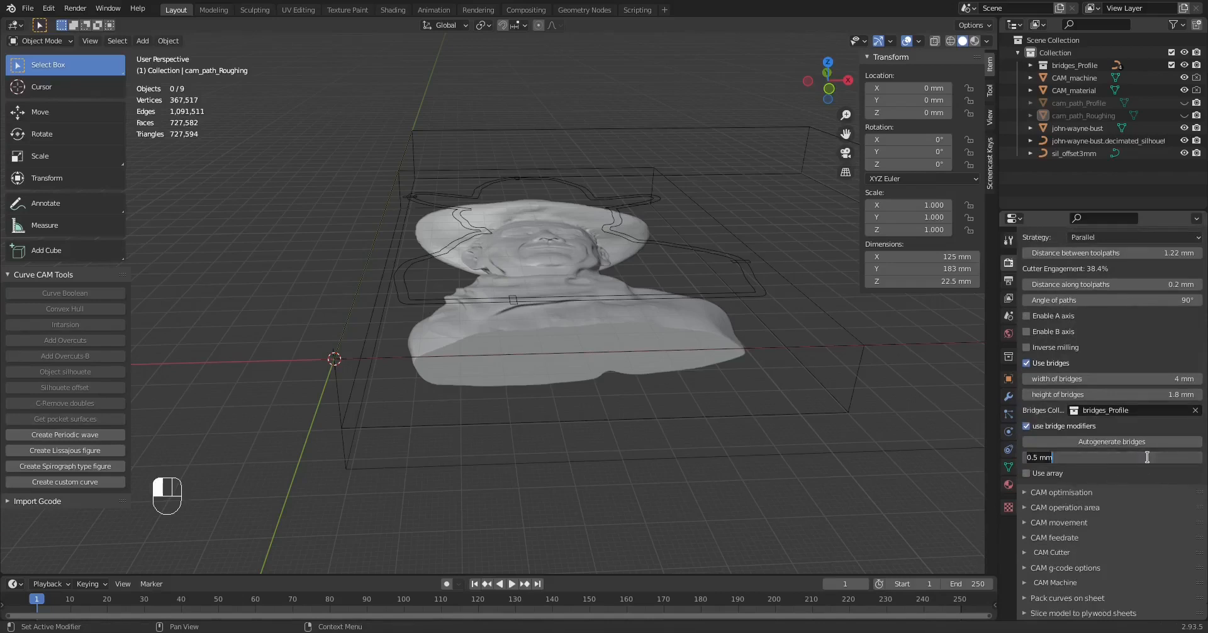
{"action": "type", "text": "0"}
{"action": "key", "text": "Return"}
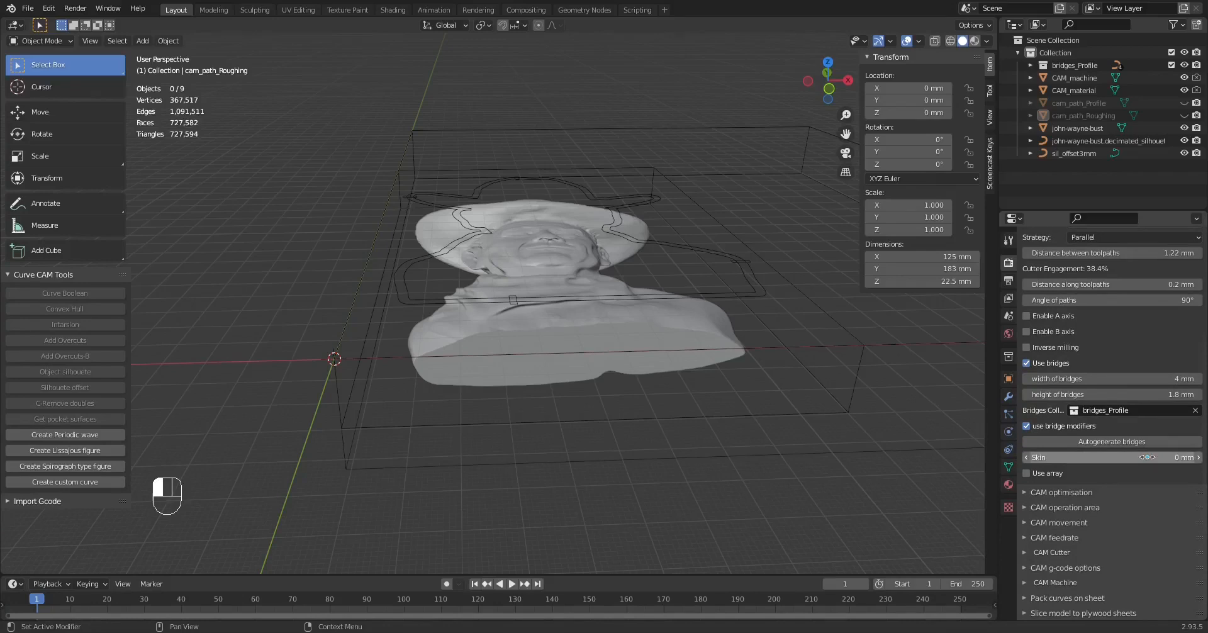
- Turn off layers in the Finishing operation's area settings
{"action": "middle_click_drag", "start_coordinate": [715, 385], "coordinate": [690, 340]}
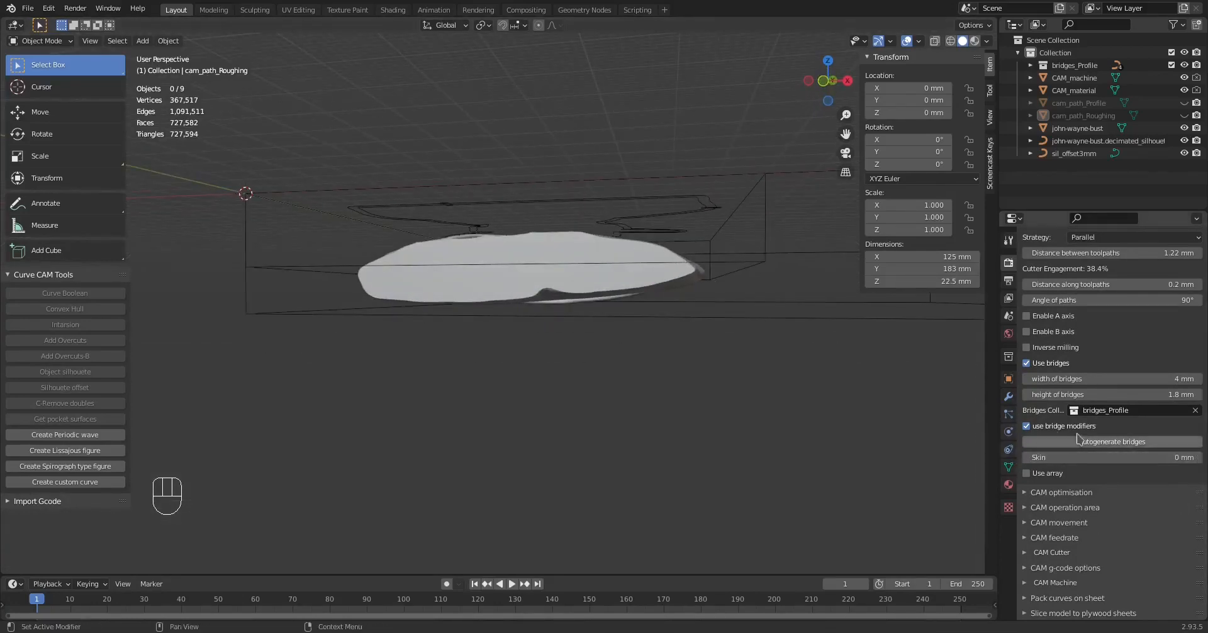
{"action": "left_click", "coordinate": [1026, 496], "text": "ctrl"}
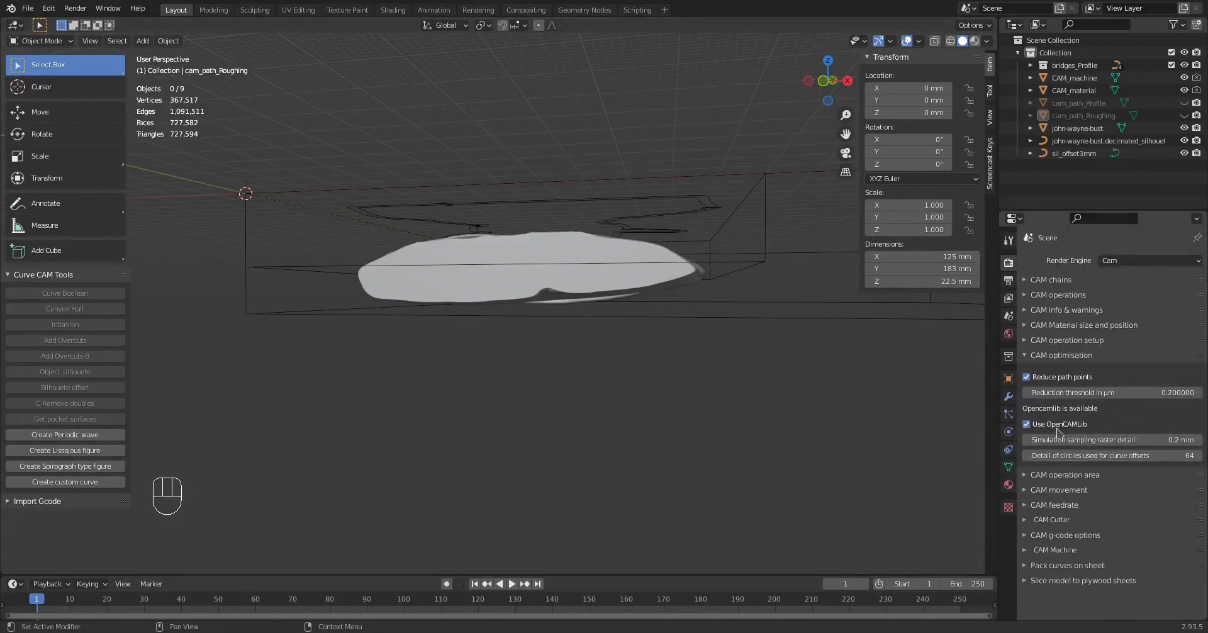
{"action": "left_click", "coordinate": [1026, 475], "text": "ctrl"}
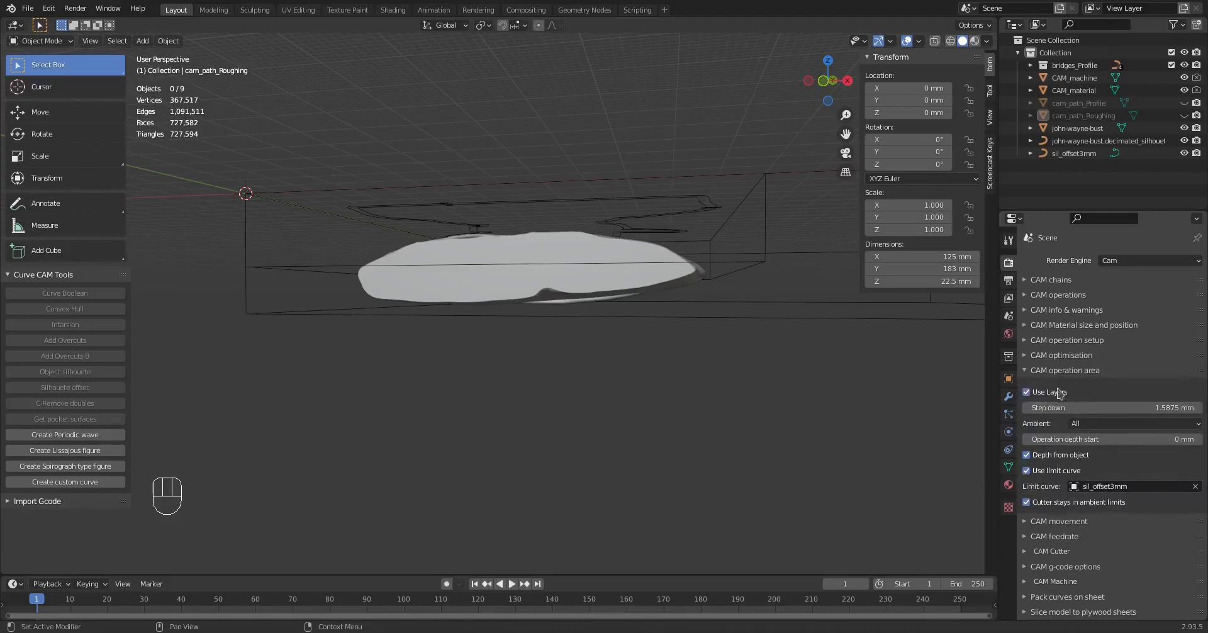
{"action": "middle_click_drag", "start_coordinate": [715, 371], "coordinate": [704, 258]}
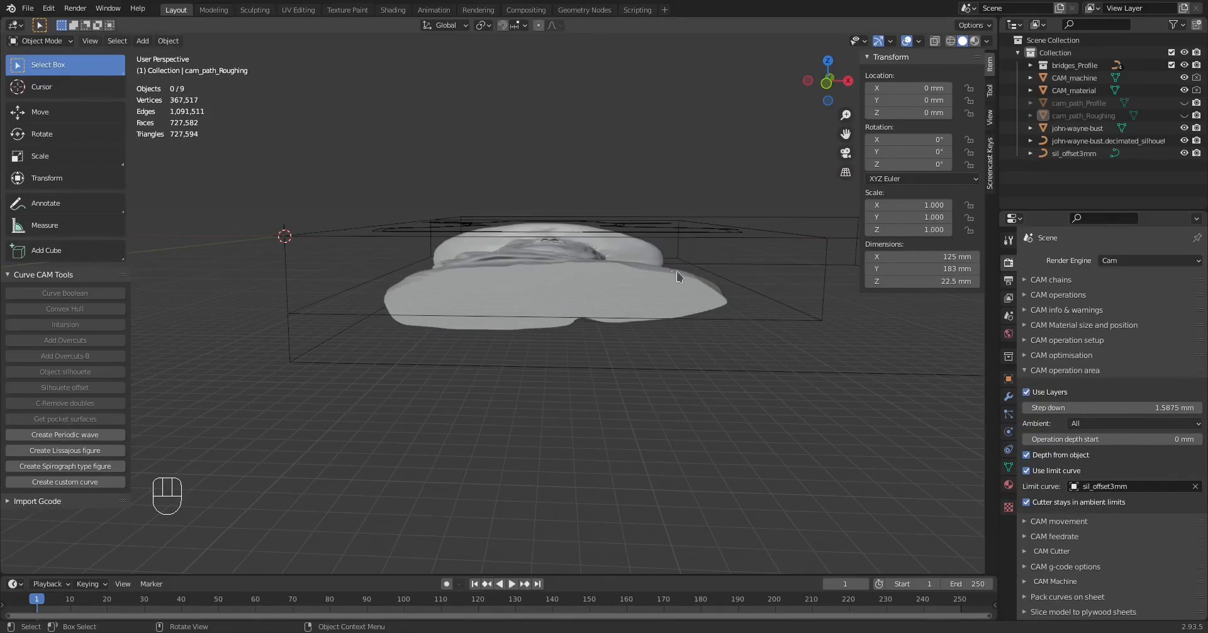
{"action": "left_click", "coordinate": [1027, 393]}
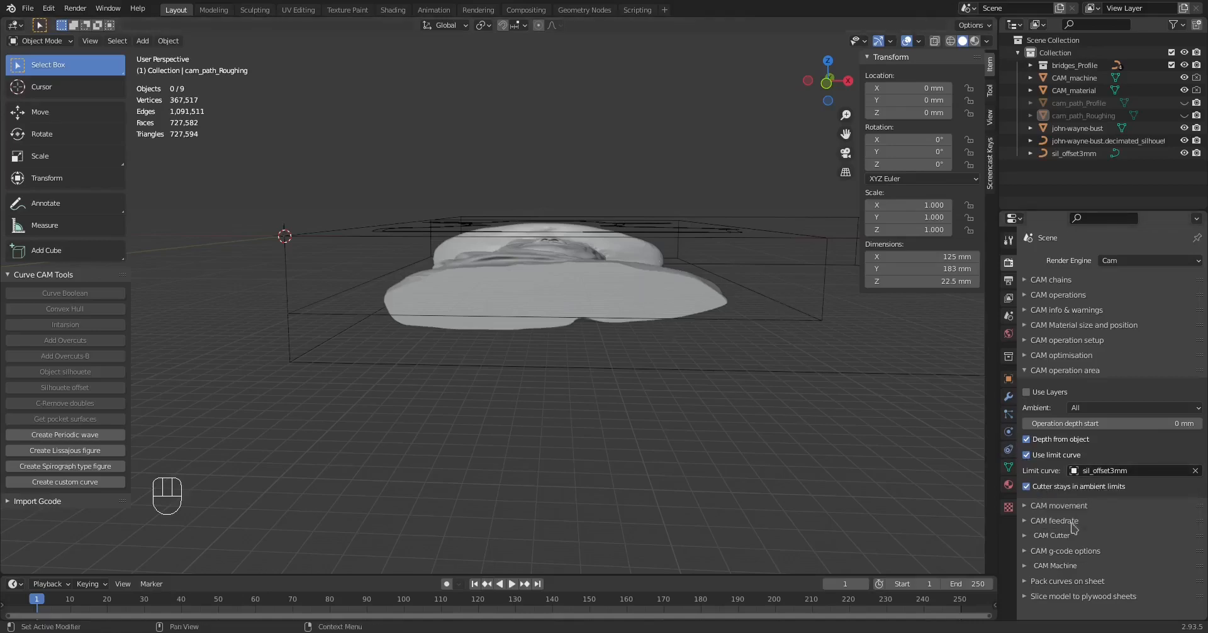
- Select the sil_offset3mm limit curve and check its outline around the bust from above
{"action": "middle_click_drag", "start_coordinate": [731, 344], "coordinate": [724, 439]}
{"action": "left_click", "coordinate": [709, 419]}
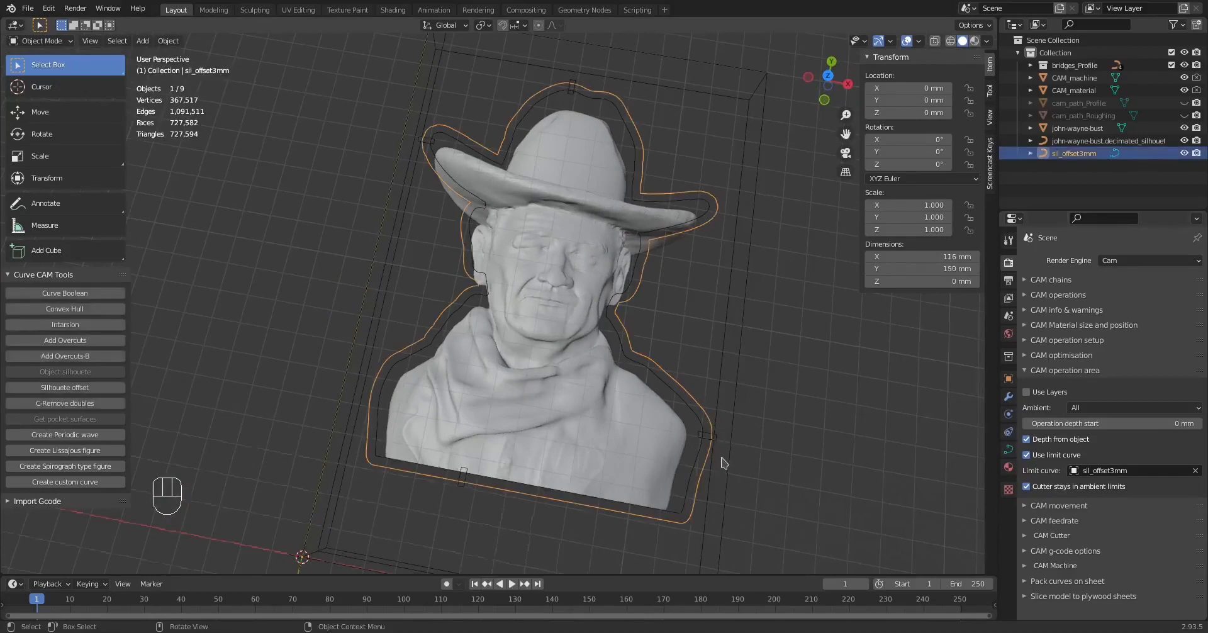
{"action": "key", "text": "KP_7"}
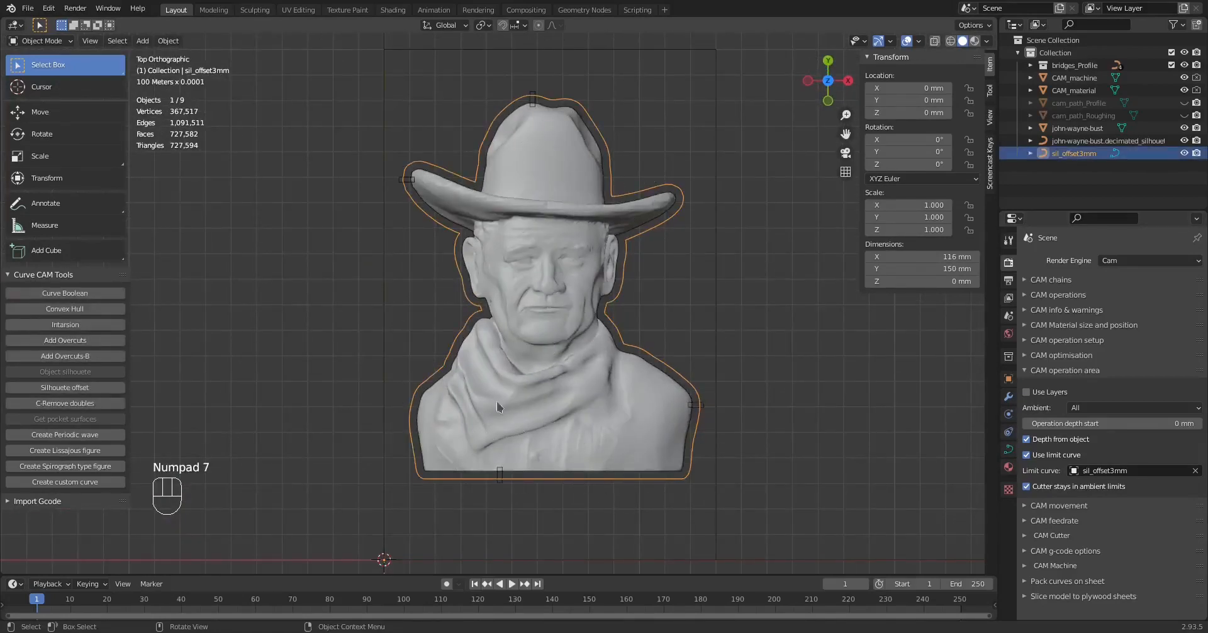
- Review the Finishing operation's movement settings and set its feedrate to 1250 mm
{"action": "left_click", "coordinate": [1027, 505], "text": "ctrl"}
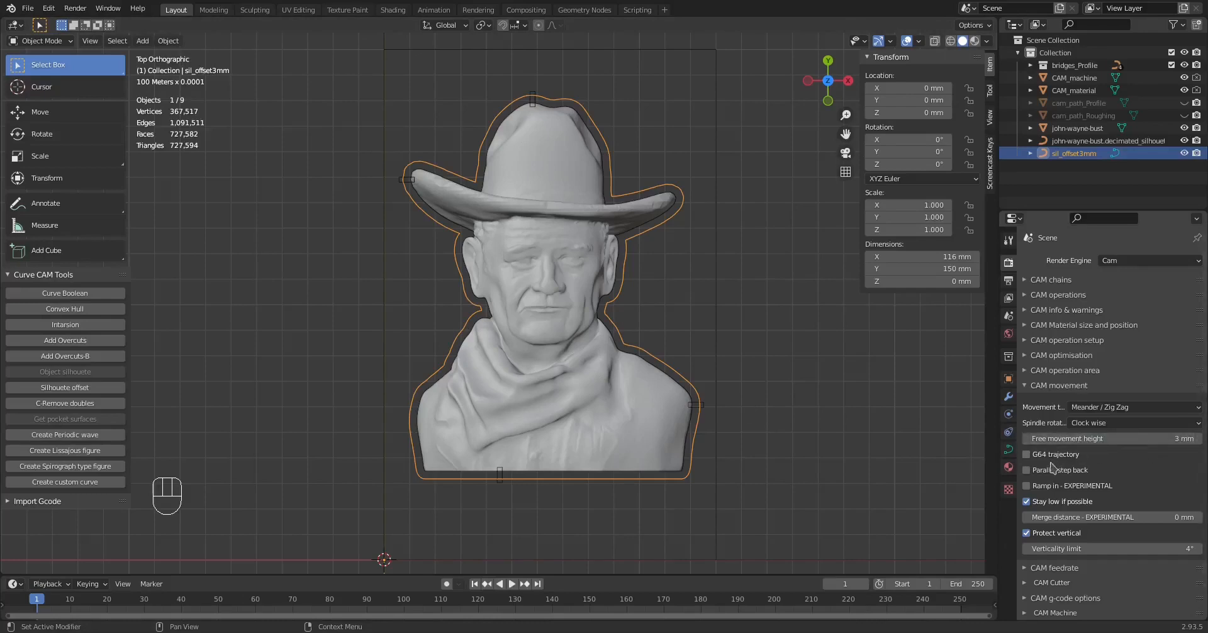
{"action": "middle_click_drag", "start_coordinate": [723, 497], "coordinate": [696, 310]}
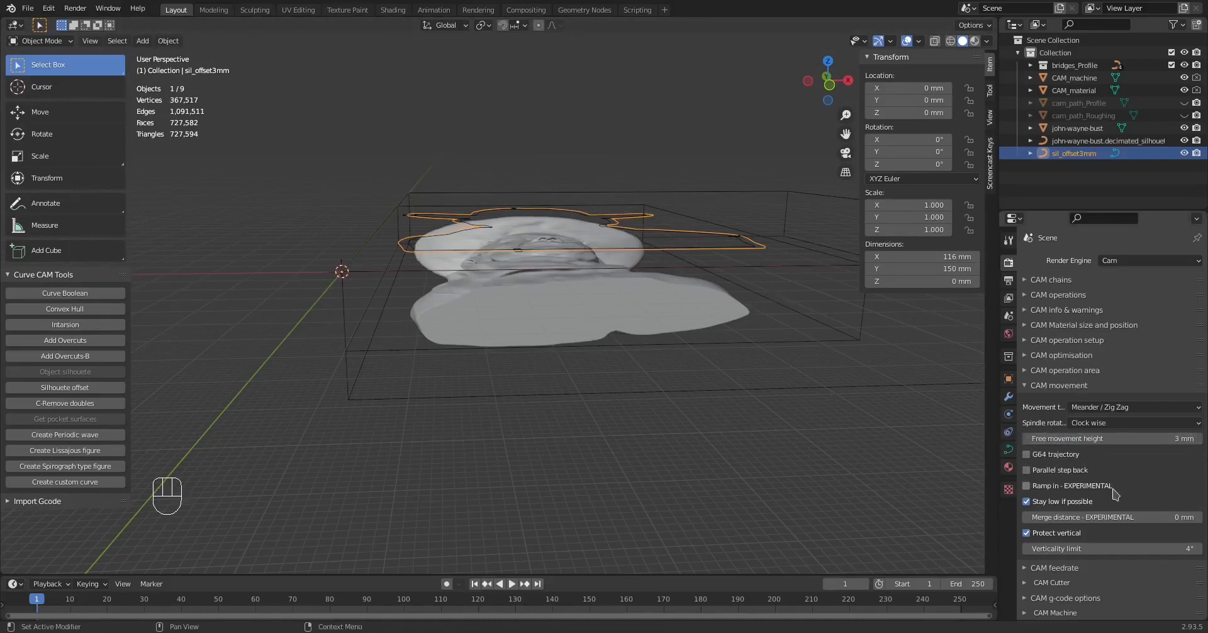
{"action": "scroll", "coordinate": [1114, 503], "scroll_direction": "down", "scroll_amount": 1}
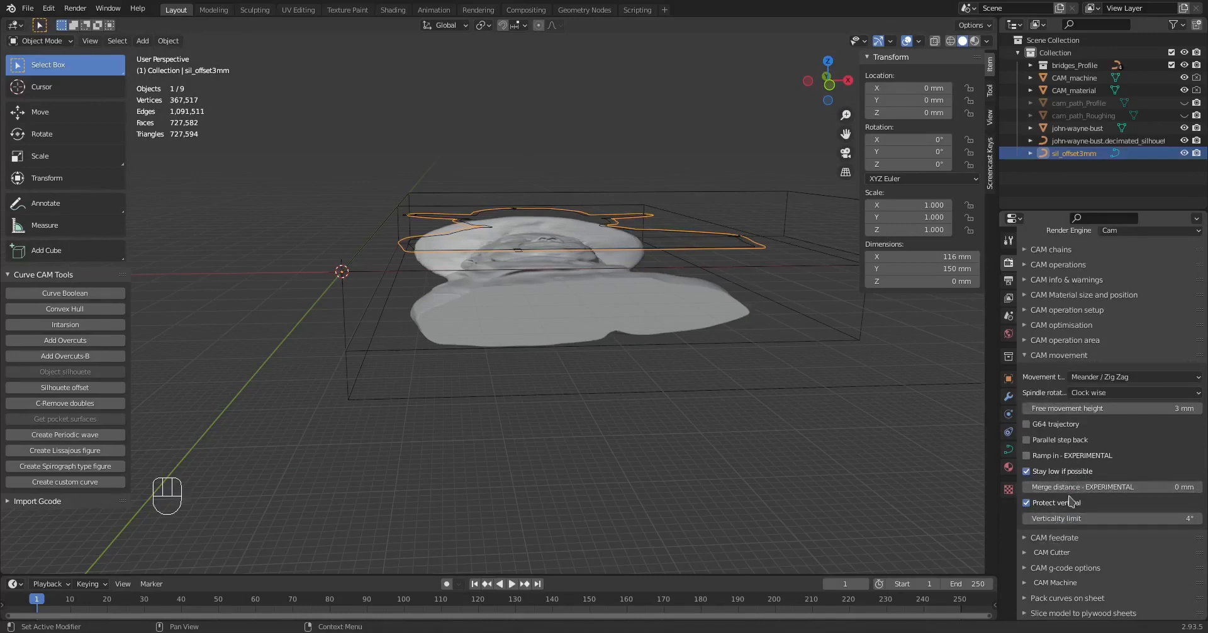
{"action": "left_click", "coordinate": [1026, 539], "text": "ctrl"}
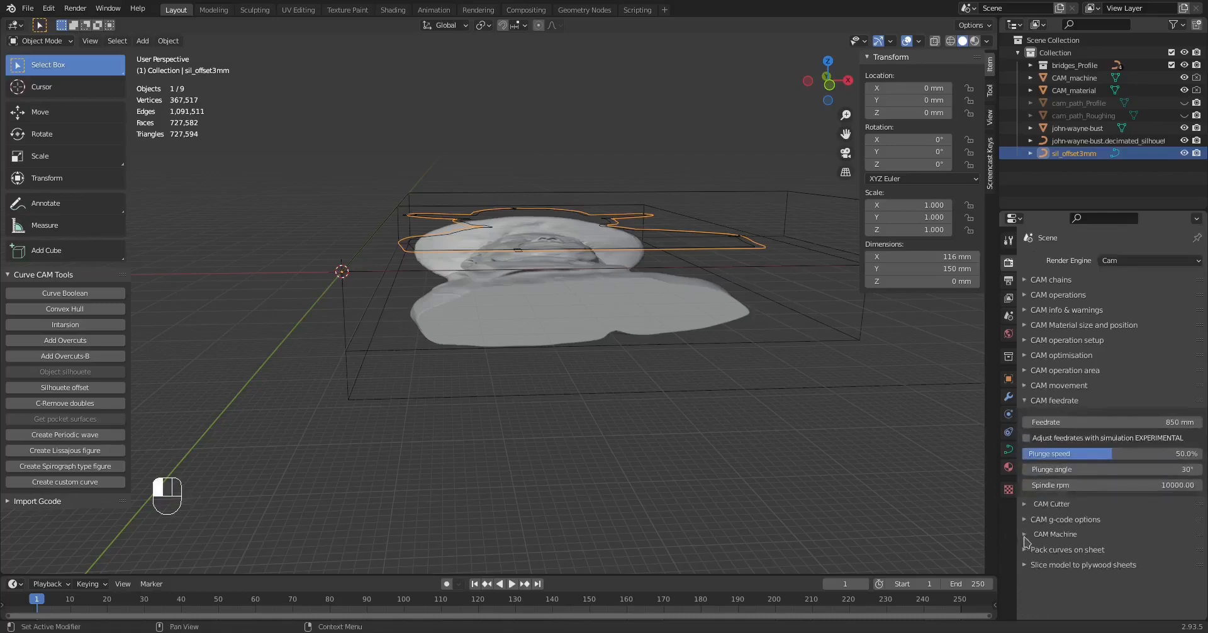
{"action": "left_click", "coordinate": [1131, 420]}
{"action": "type", "text": "1250"}
{"action": "key", "text": "Return"}
- Change the Finishing operation's cutter type to Ballcone with a ball radius of 0.5 mm
{"action": "left_click", "coordinate": [1025, 505], "text": "ctrl"}
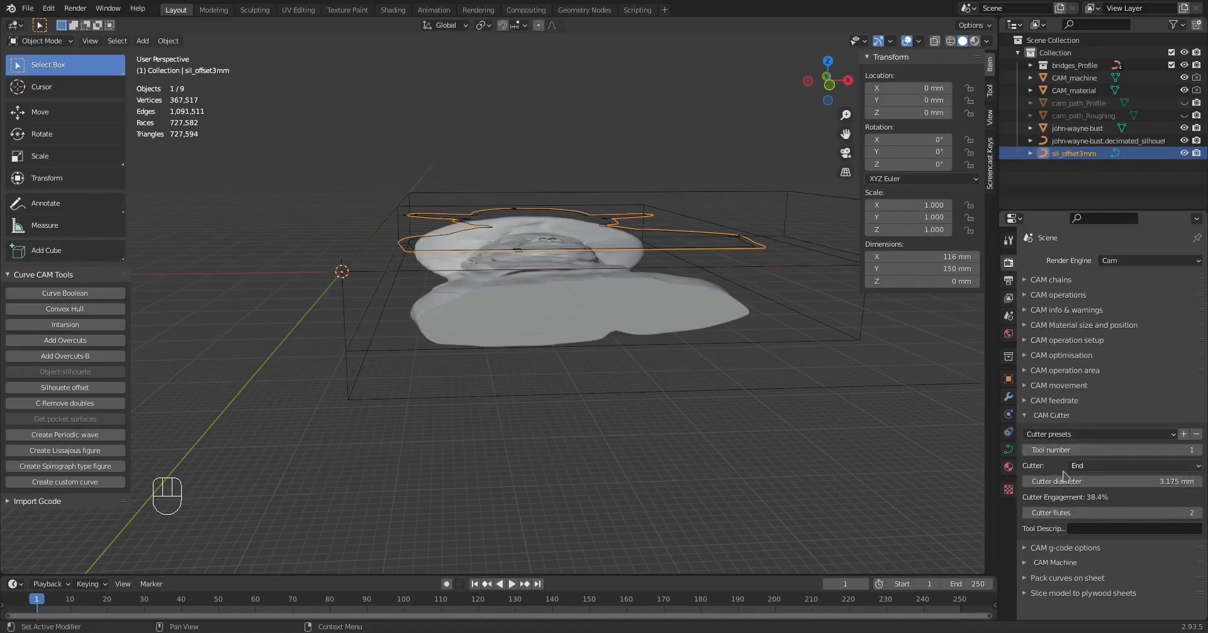
{"action": "left_click", "coordinate": [1099, 471]}
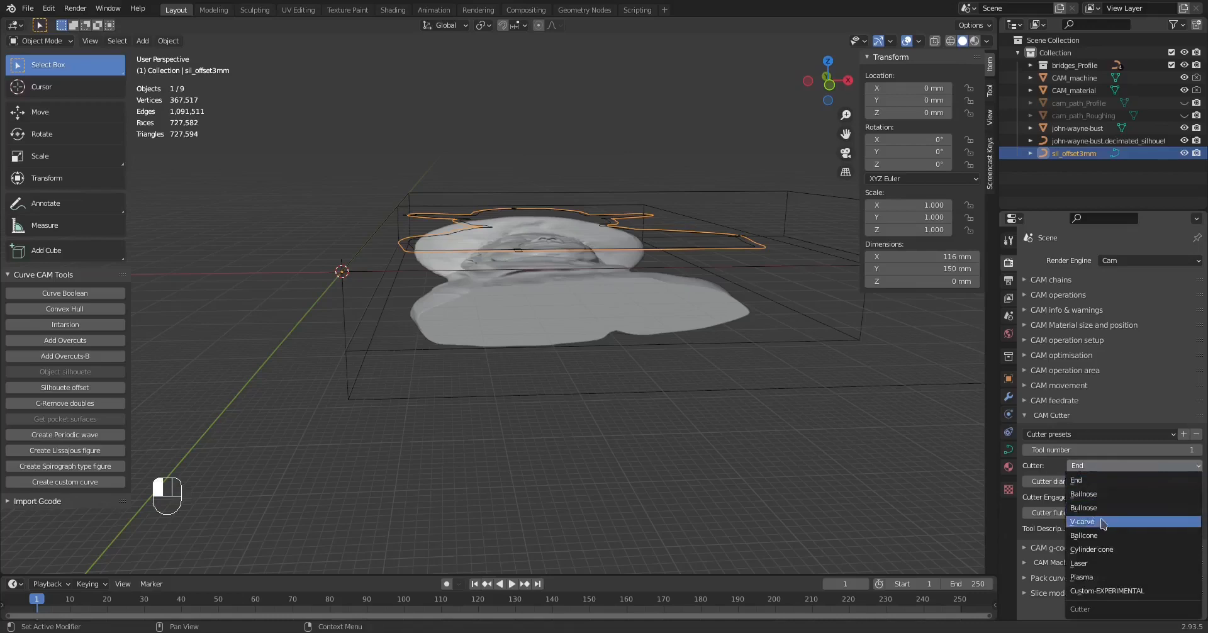
{"action": "left_click", "coordinate": [1113, 536]}
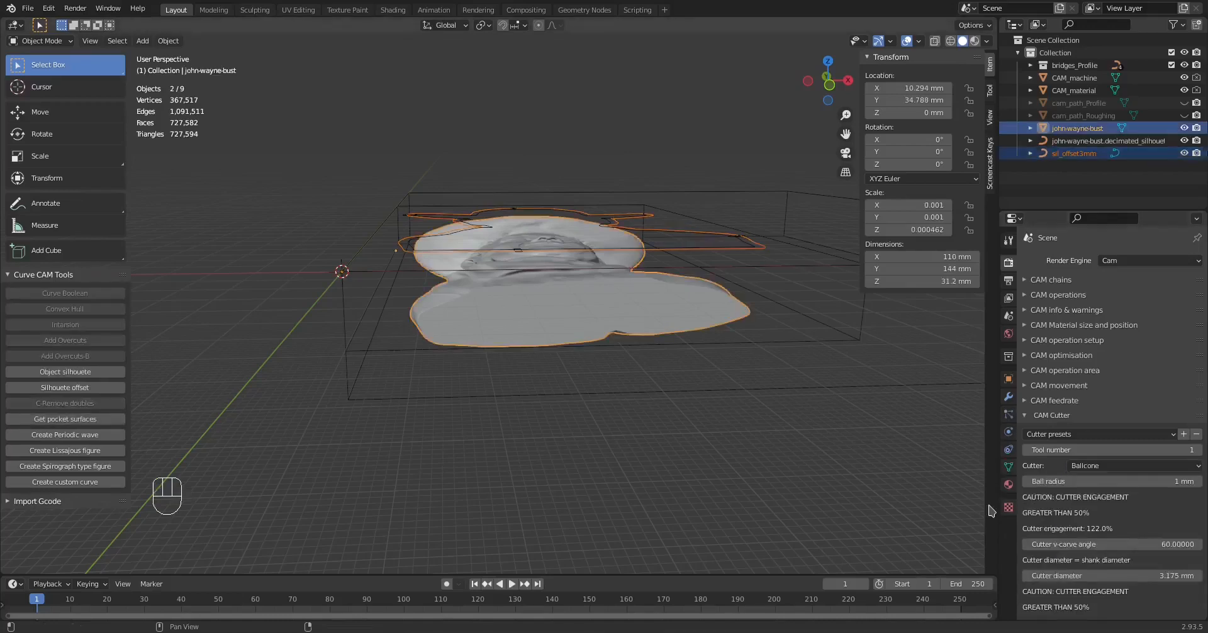
{"action": "left_click", "coordinate": [1096, 482]}
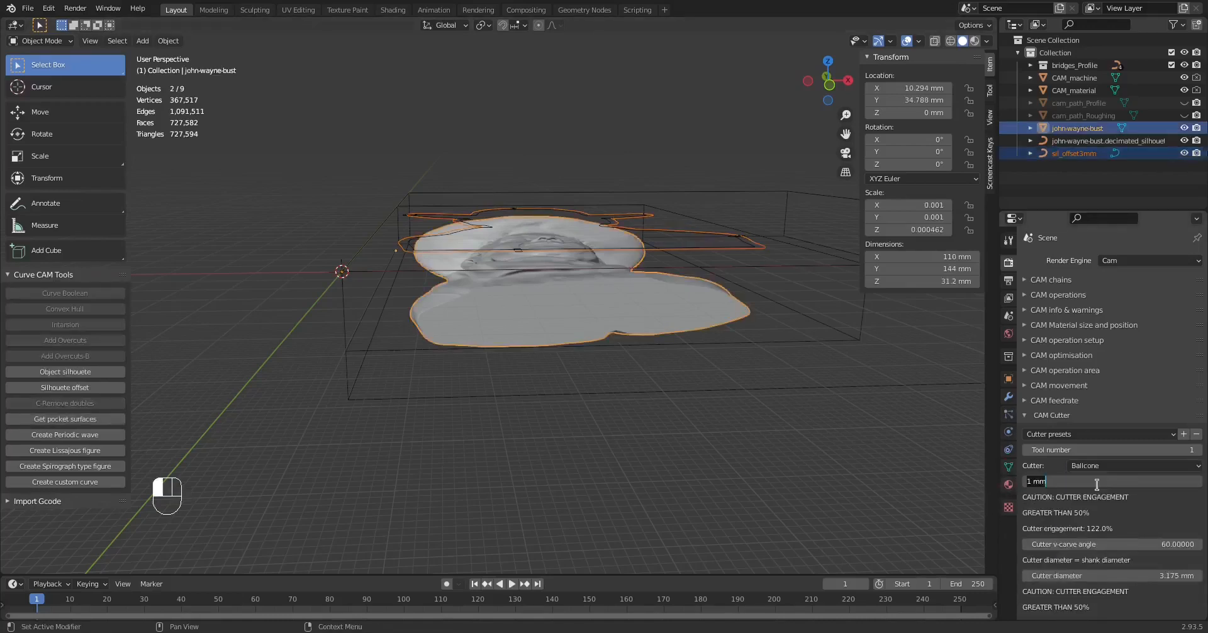
{"action": "type", "text": "0.5"}
{"action": "key", "text": "Return"}
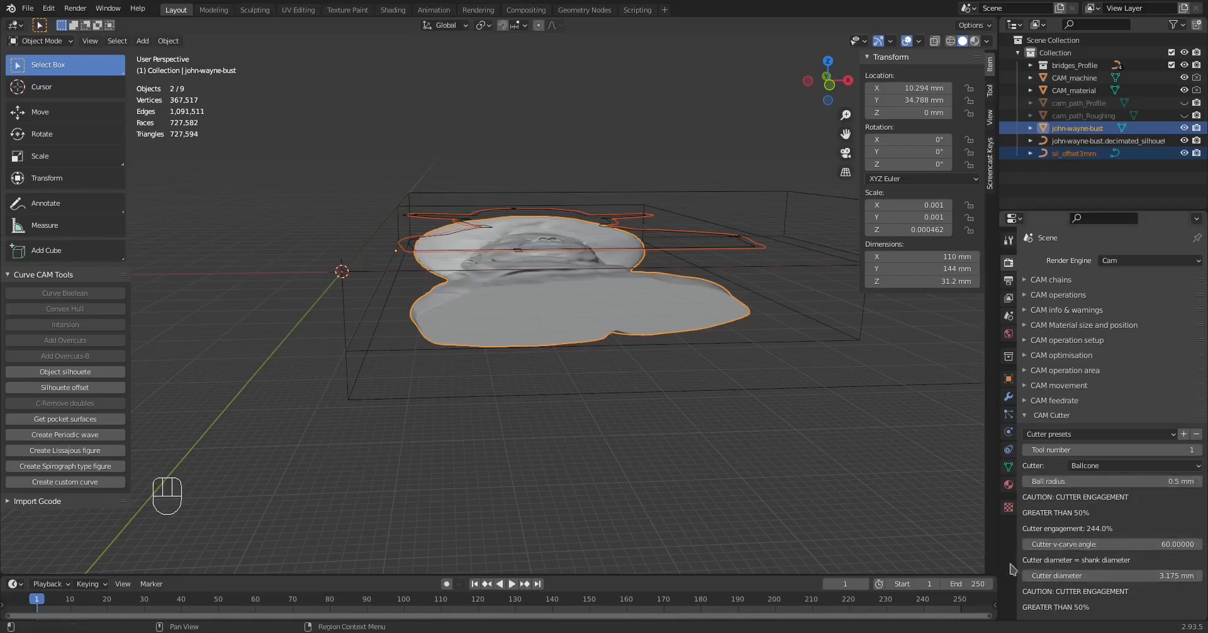
- Set the ballcone cutter's v-carve angle to 4.16 and check the remaining cutter settings
{"action": "left_click", "coordinate": [1113, 544]}
{"action": "type", "text": "4"}
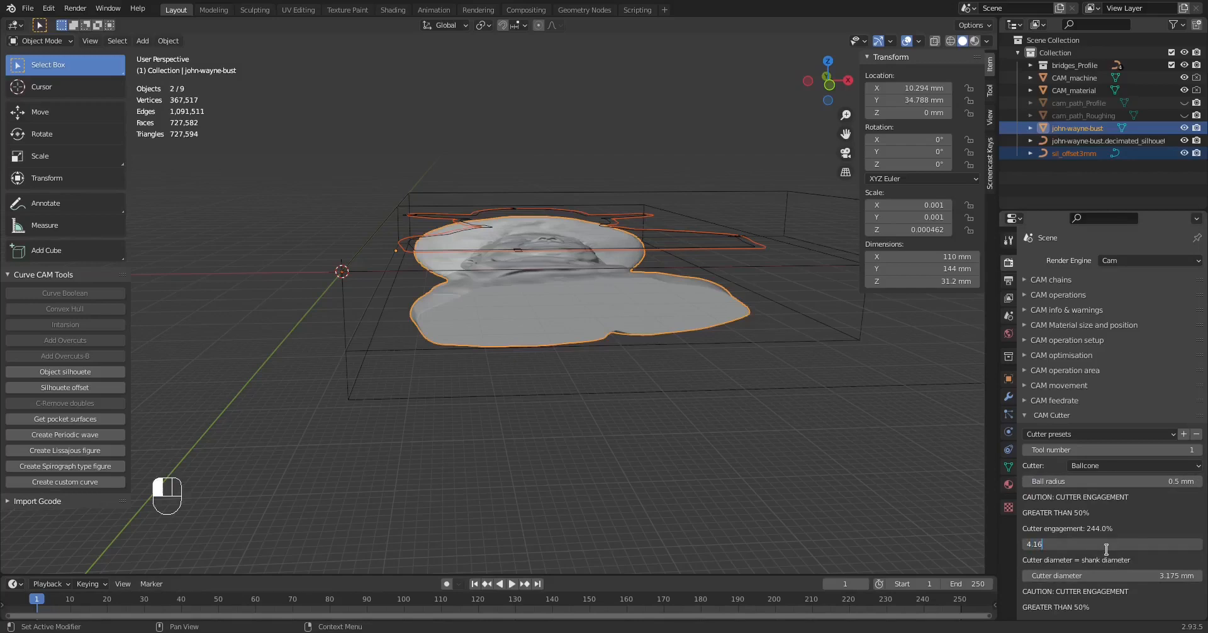
{"action": "type", "text": ".16"}
{"action": "key", "text": "Return"}
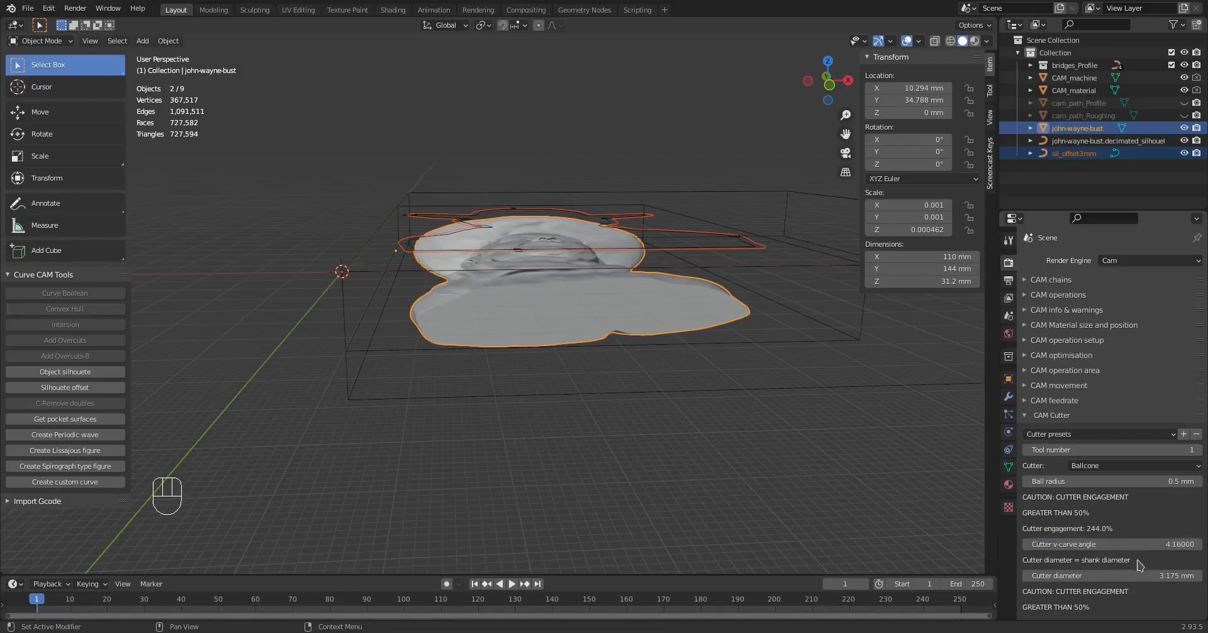
{"action": "scroll", "coordinate": [1137, 578], "scroll_direction": "down", "scroll_amount": 1}
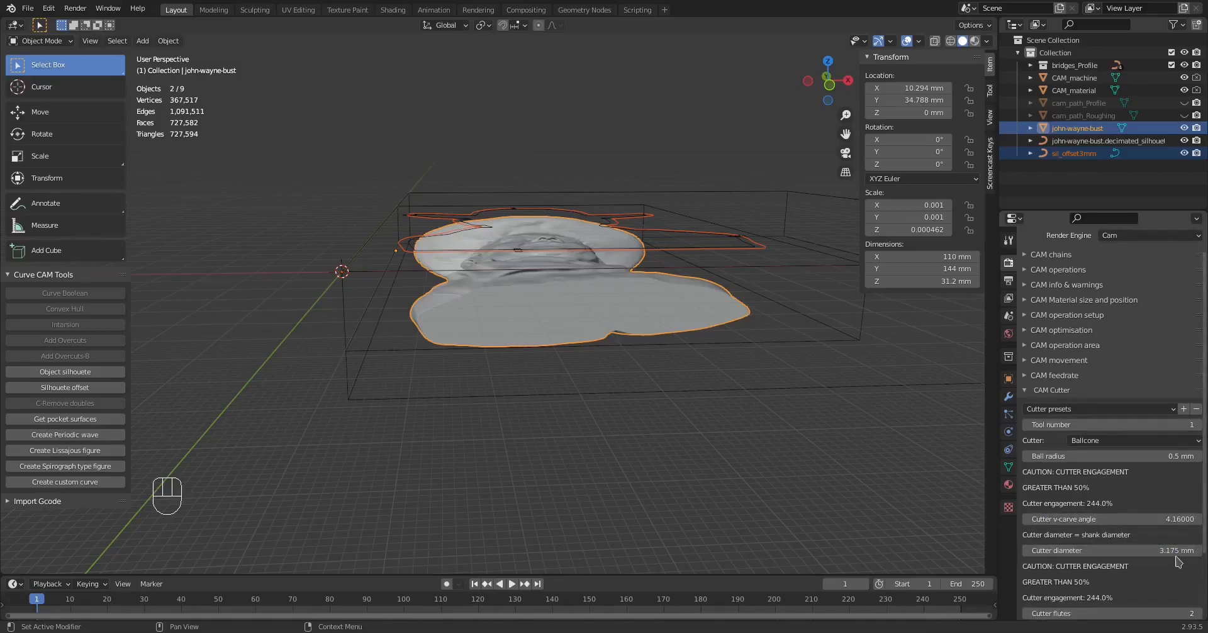
{"action": "scroll", "coordinate": [1170, 571], "scroll_direction": "down", "scroll_amount": 1}
{"action": "scroll", "coordinate": [1167, 575], "scroll_direction": "down", "scroll_amount": 1}
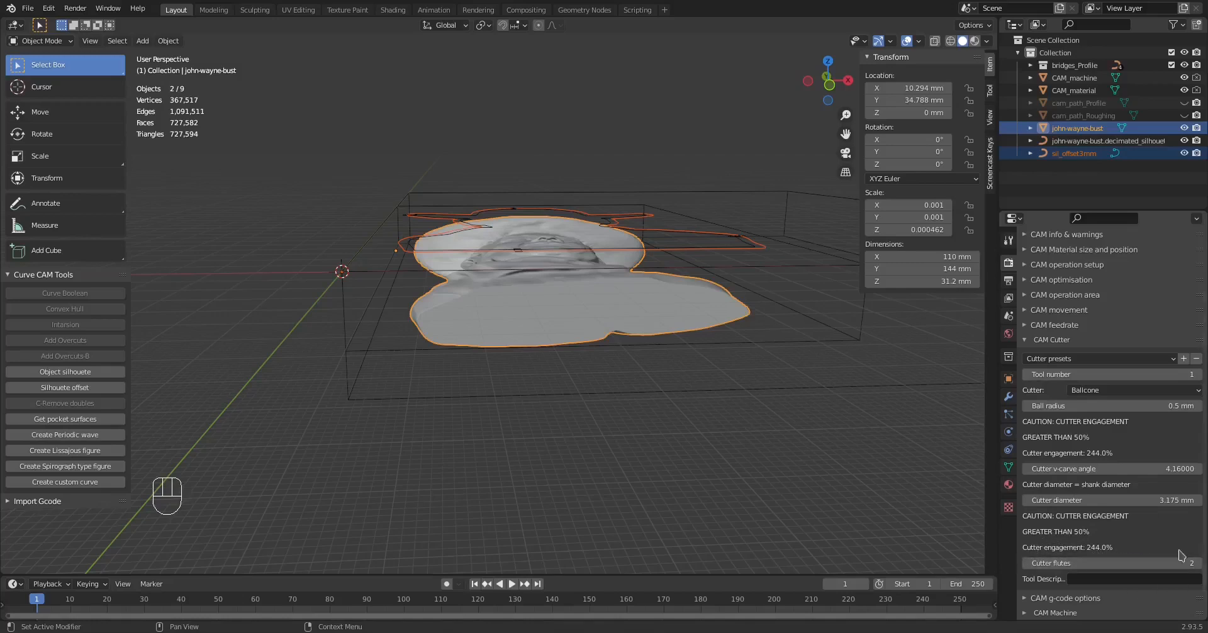
{"action": "scroll", "coordinate": [1164, 525], "scroll_direction": "down", "scroll_amount": 1}
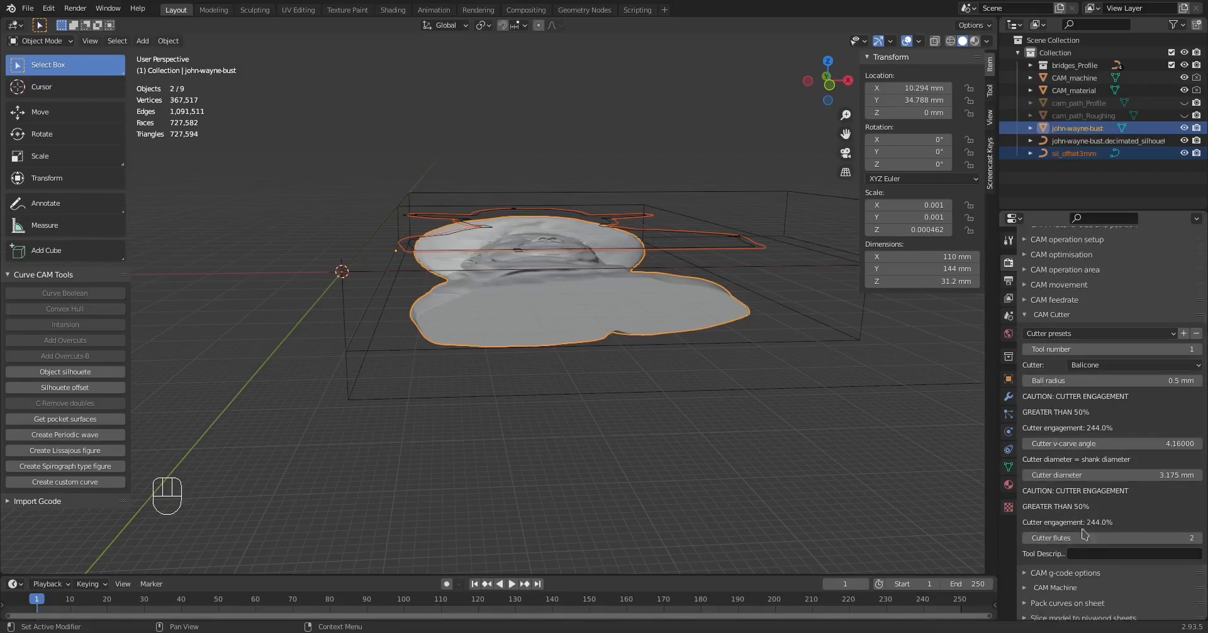
{"action": "scroll", "coordinate": [1111, 572], "scroll_direction": "down", "scroll_amount": 1}
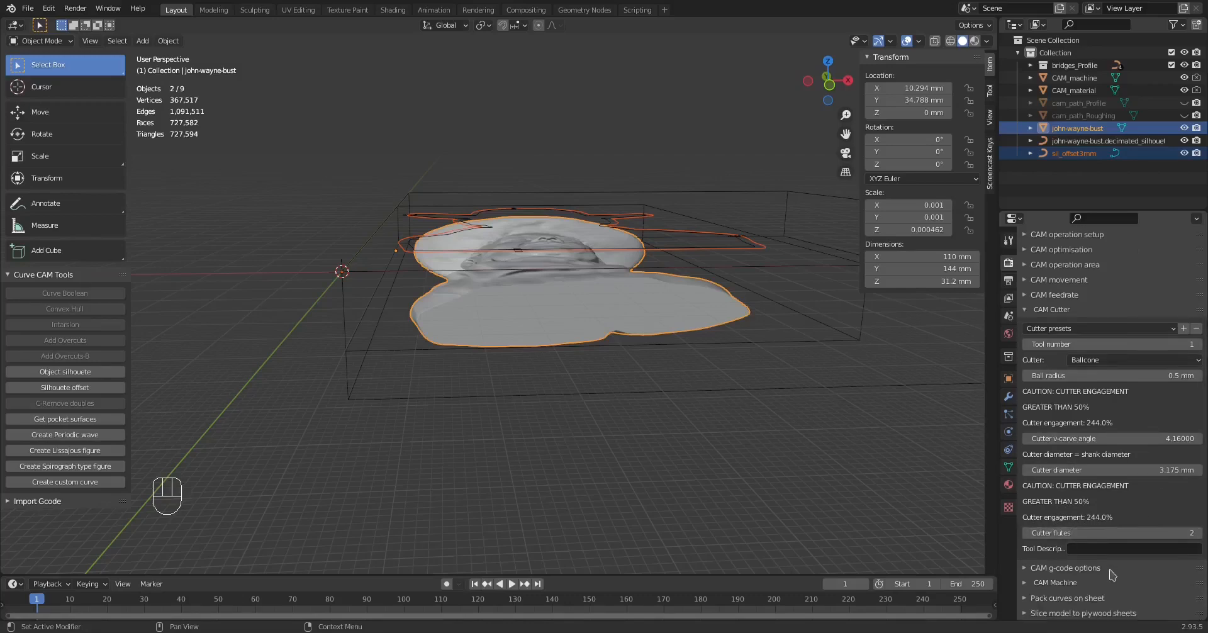
- Check the G-code and machine options, and set the Finishing operation's distance between toolpaths to 0.2 mm
{"action": "left_click", "coordinate": [1024, 568], "text": "ctrl"}
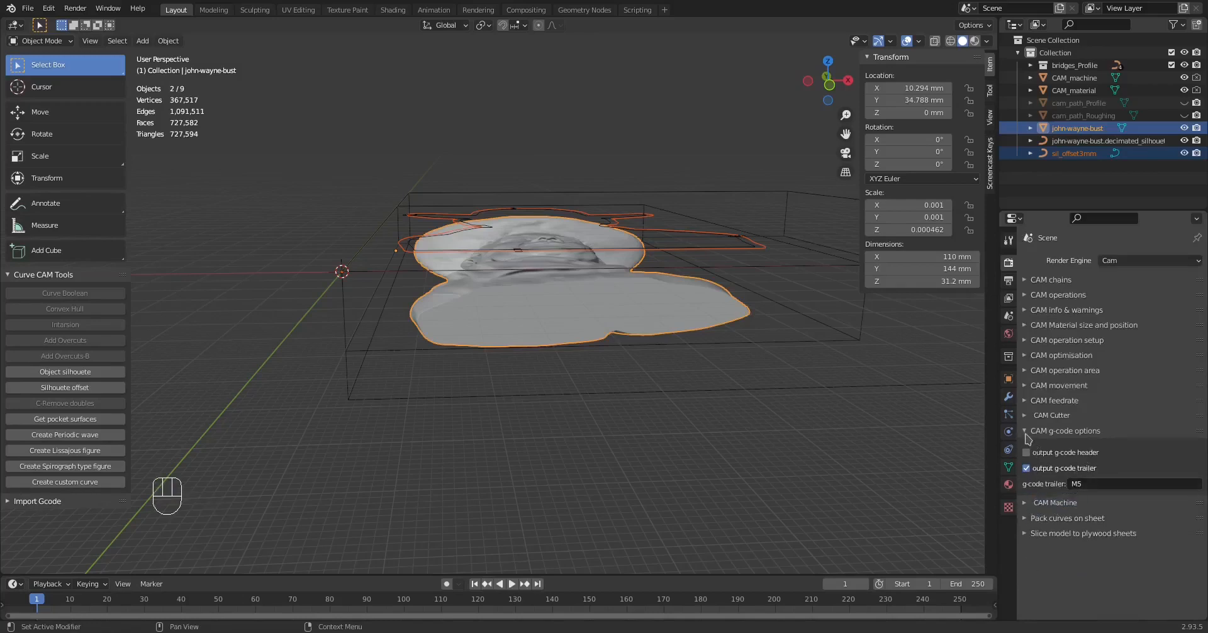
{"action": "left_click", "coordinate": [1026, 503], "text": "ctrl"}
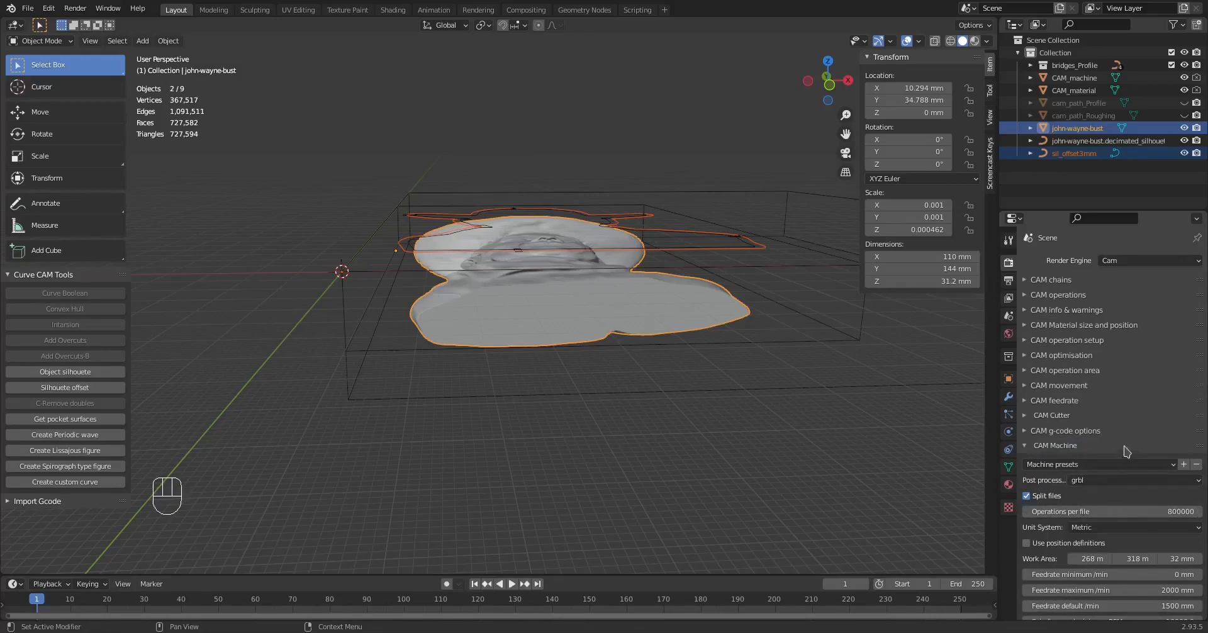
{"action": "left_click", "coordinate": [1035, 340]}
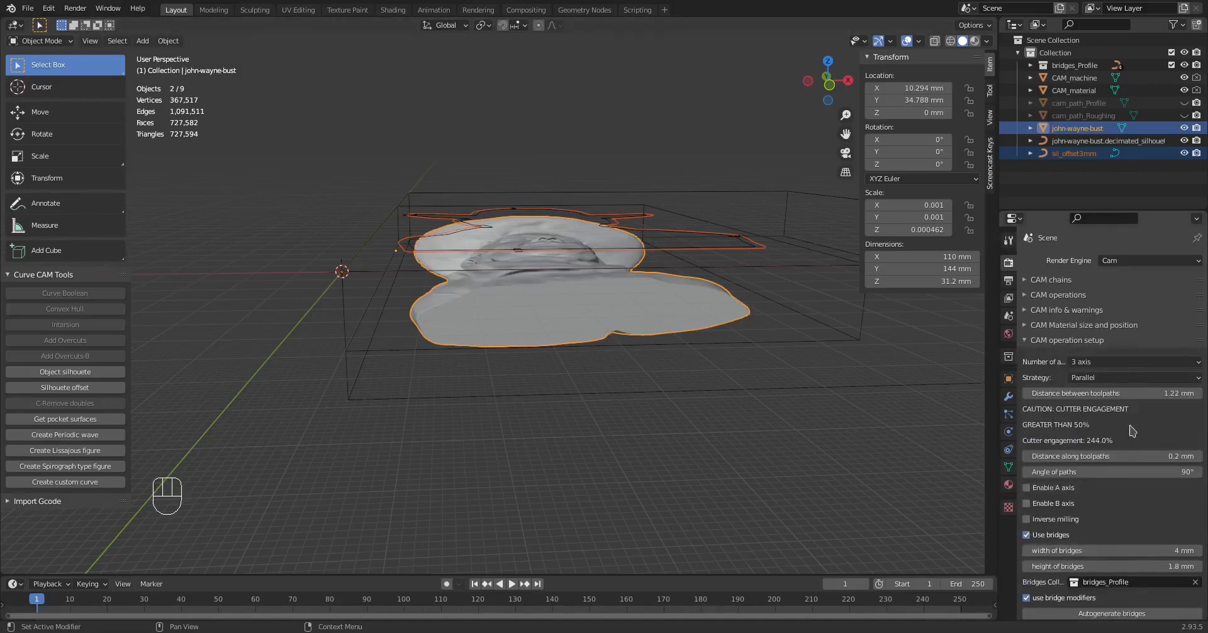
{"action": "left_click", "coordinate": [1136, 394]}
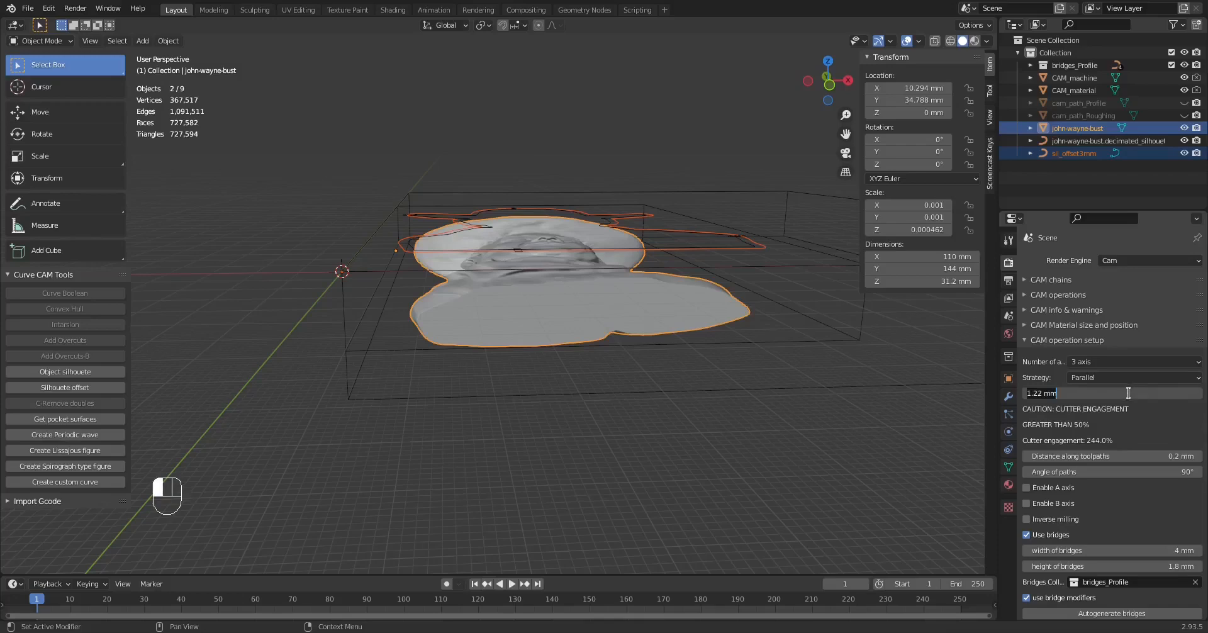
{"action": "type", "text": "0.2"}
{"action": "key", "text": "Return"}
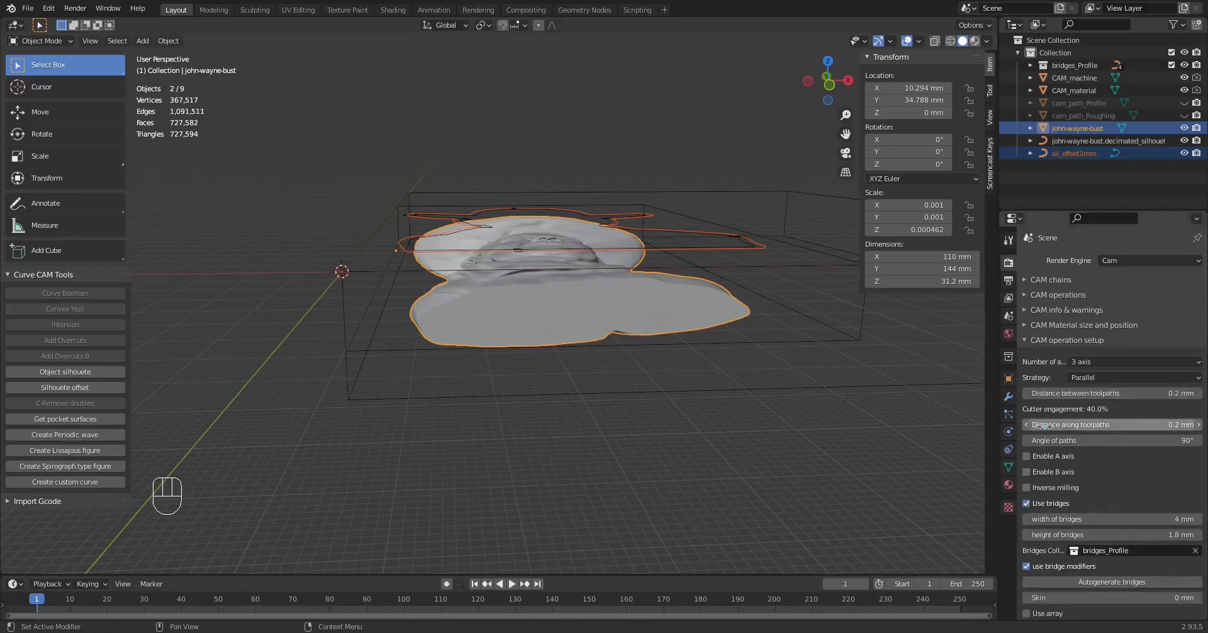
- Set the distance between toolpaths in the Finishing operation's setup to 0.15 mm
{"action": "left_click", "coordinate": [1166, 394]}
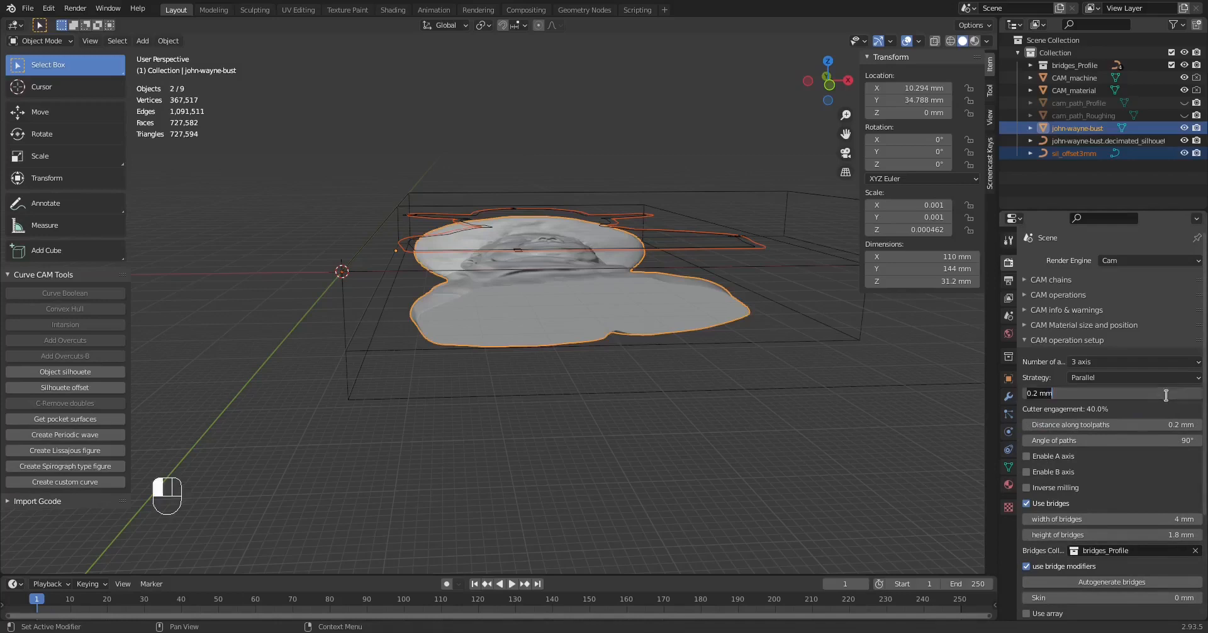
{"action": "key", "text": "BackSpace"}
{"action": "key", "text": "BackSpace"}
{"action": "key", "text": "BackSpace"}
{"action": "key", "text": "BackSpace"}
{"action": "key", "text": "BackSpace"}
{"action": "key", "text": "Return"}
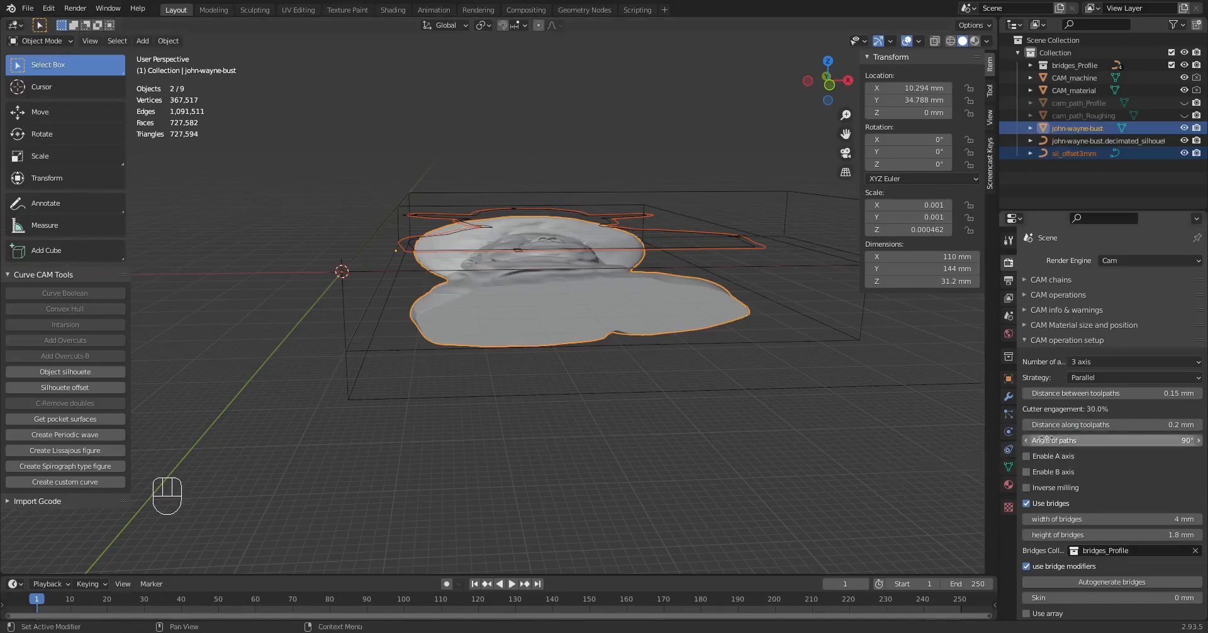
- Review the ballcone cutter's engagement and dimensions, and examine the bust inside the material block from low angles
{"action": "left_click", "coordinate": [1026, 340]}
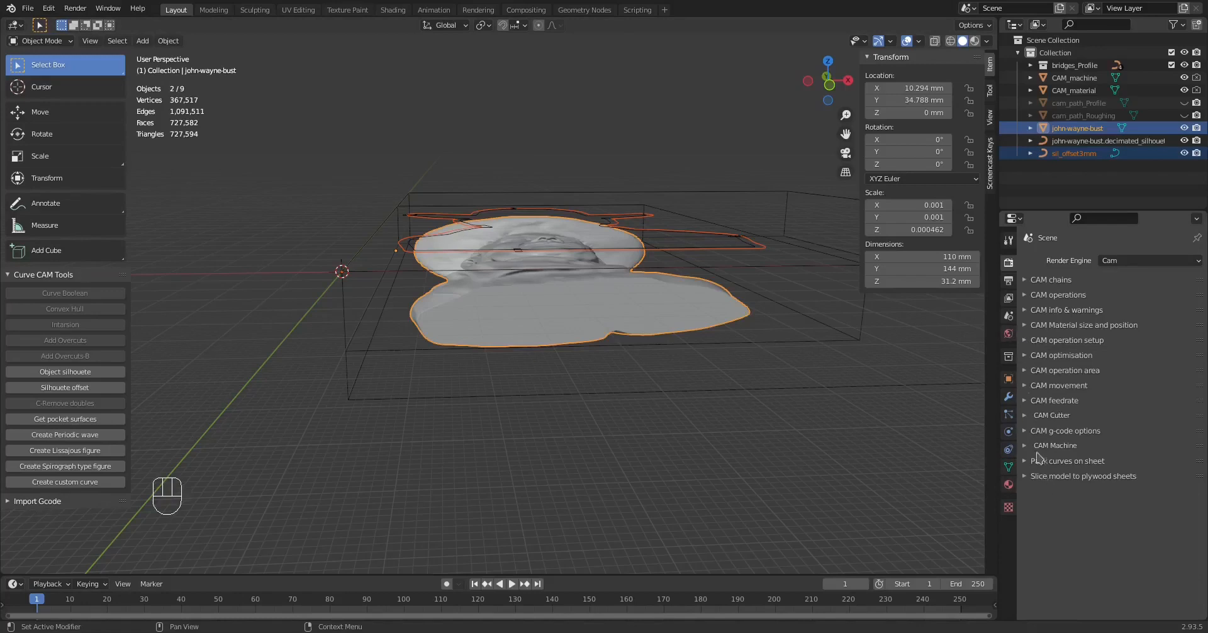
{"action": "left_click", "coordinate": [1025, 416]}
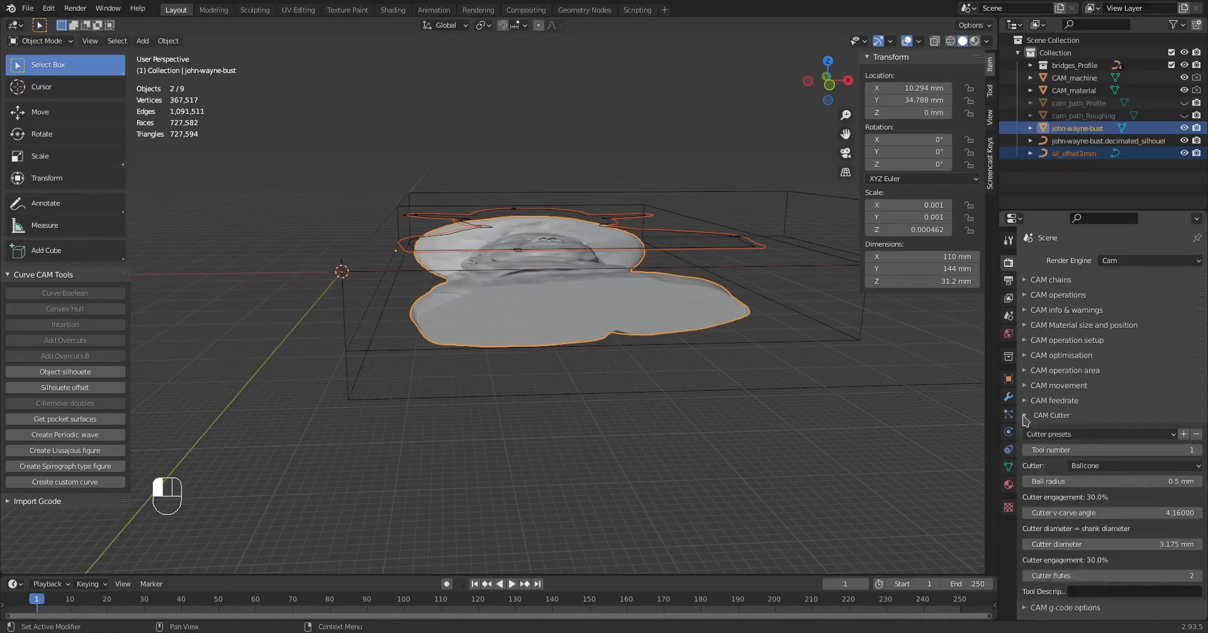
{"action": "scroll", "coordinate": [1149, 541], "scroll_direction": "down", "scroll_amount": 3}
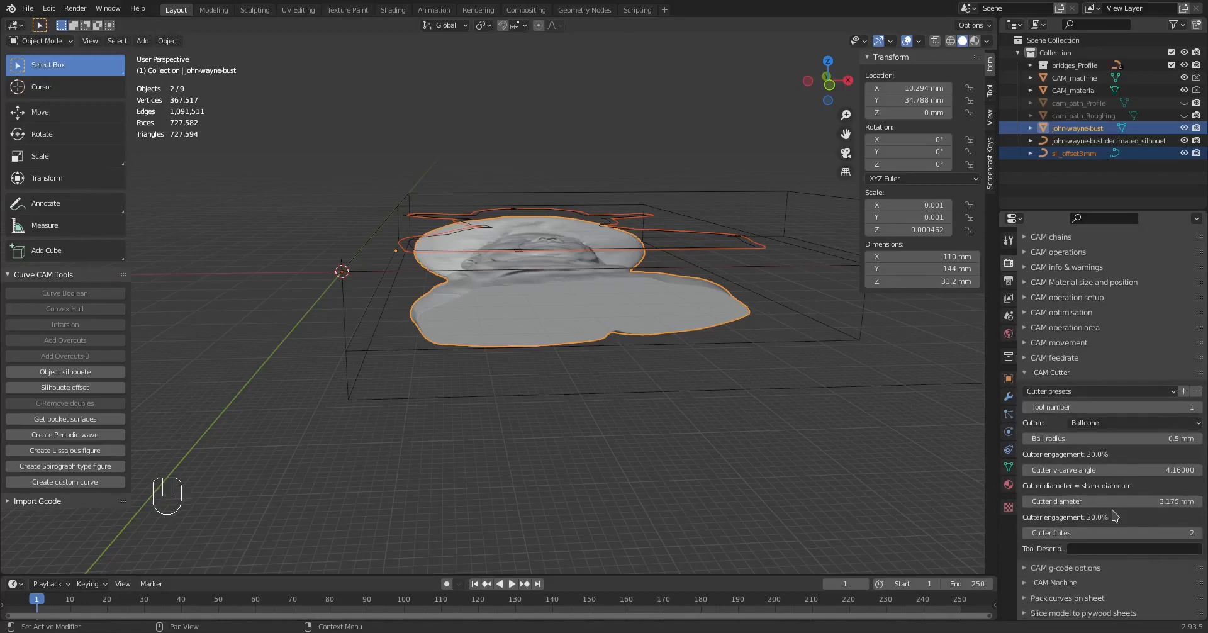
{"action": "scroll", "coordinate": [1111, 511], "scroll_direction": "up", "scroll_amount": 2}
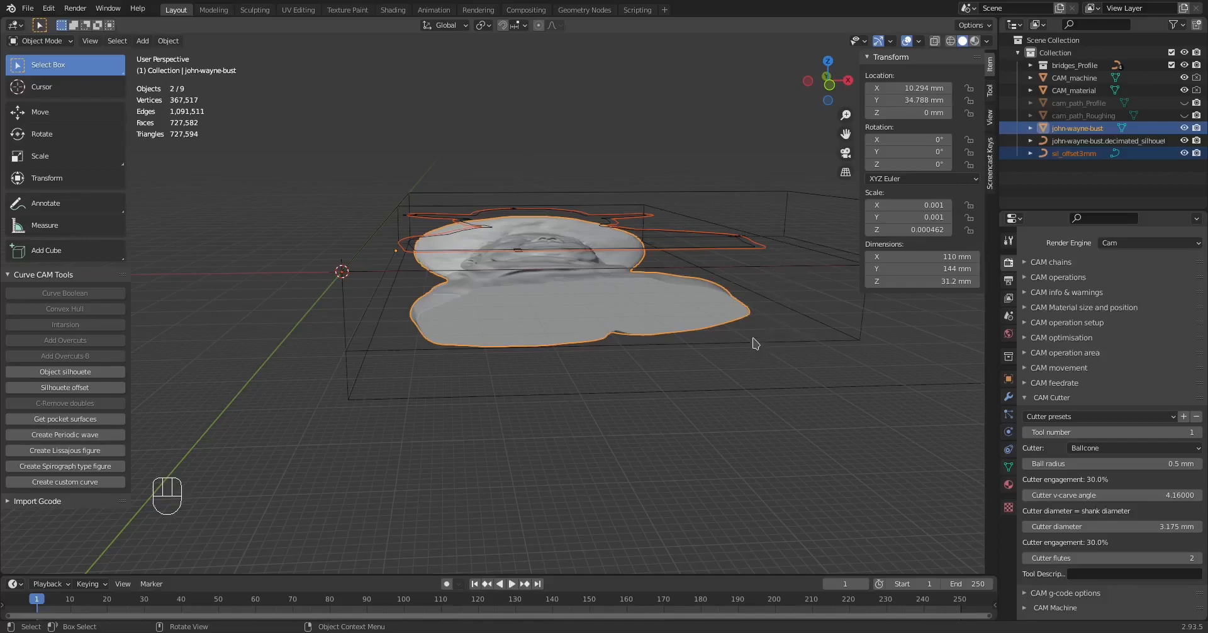
{"action": "middle_click_drag", "start_coordinate": [762, 316], "coordinate": [729, 303]}
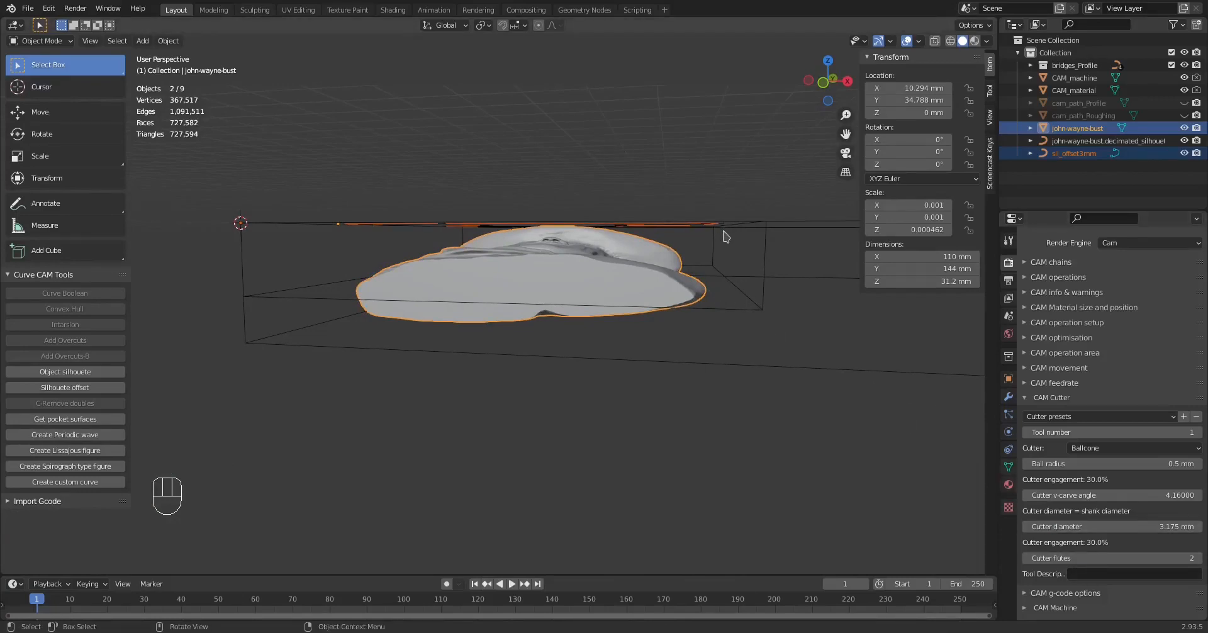
{"action": "middle_click_drag", "start_coordinate": [728, 238], "coordinate": [718, 261]}
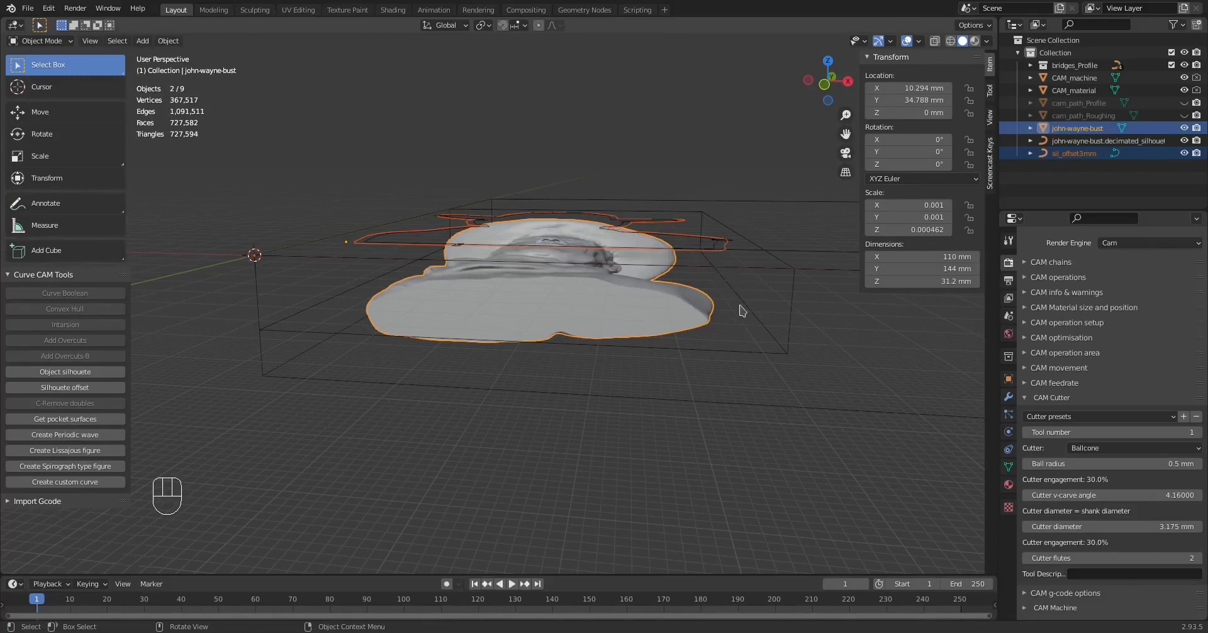
{"action": "middle_click_drag", "start_coordinate": [771, 319], "coordinate": [744, 305]}
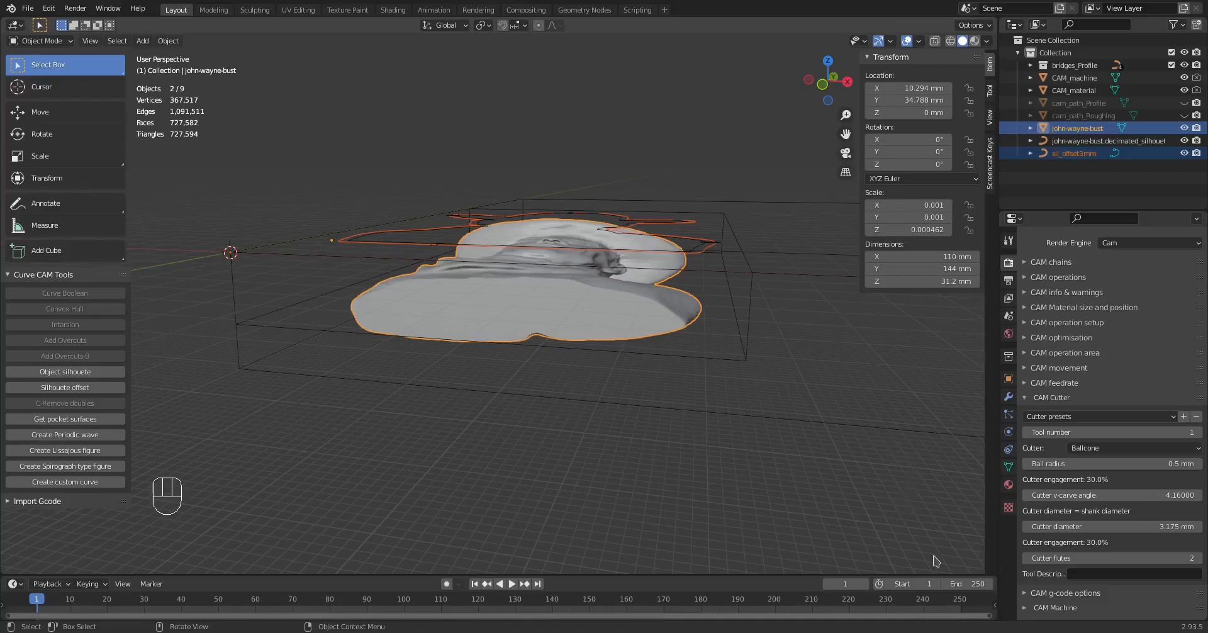
- Save the project, then calculate the Finishing operation's toolpath and export its G-code
{"action": "left_click", "coordinate": [1025, 280]}
{"action": "scroll", "coordinate": [1025, 281], "scroll_direction": "up", "scroll_amount": 1}
{"action": "left_click", "coordinate": [1025, 281]}
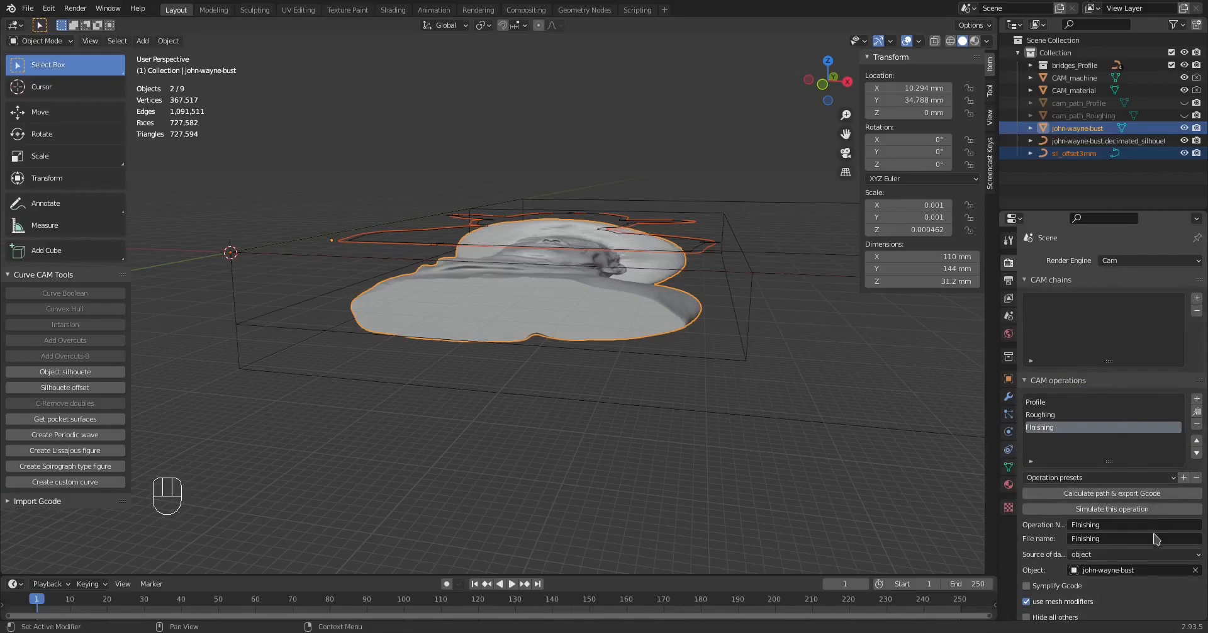
{"action": "key", "text": "ctrl+s"}
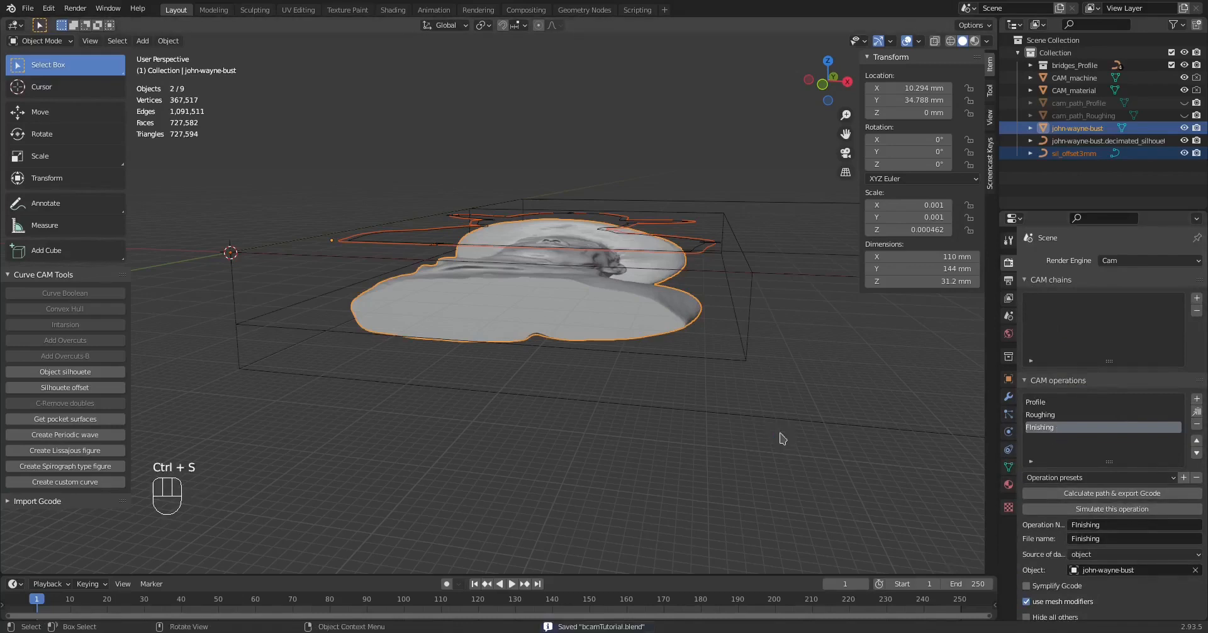
{"action": "left_click", "coordinate": [1107, 495]}
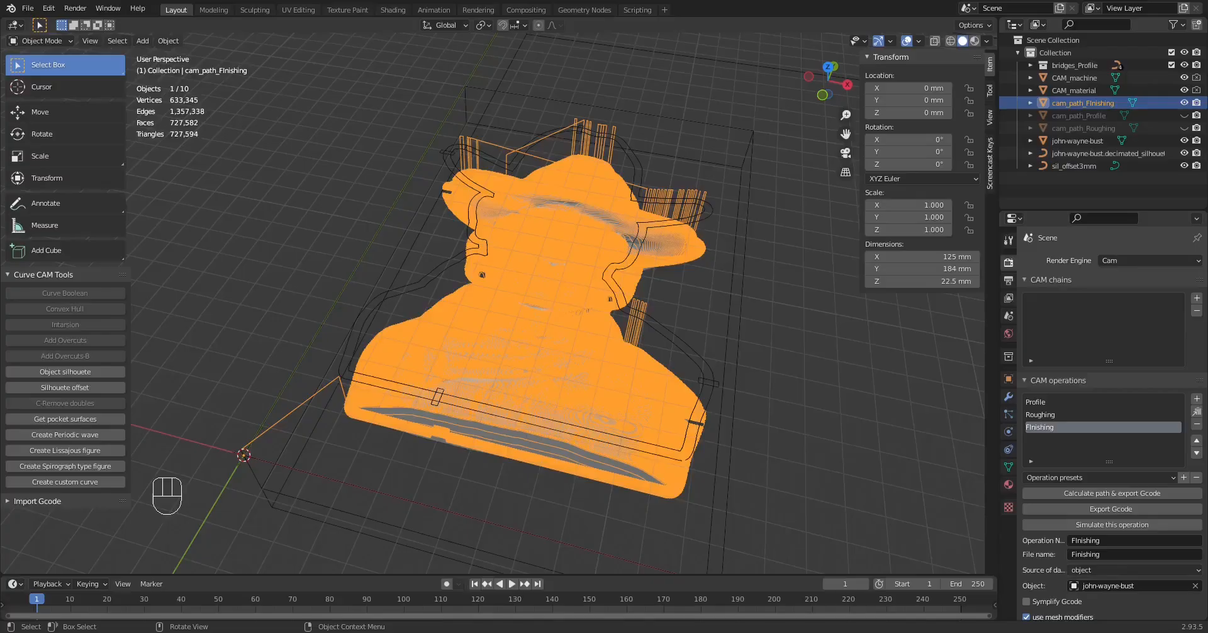
- Select cam_path_Finishing and inspect the toolpath's depth, outline and bridge crossings around the bust from several angles
{"action": "right_click", "coordinate": [697, 306]}
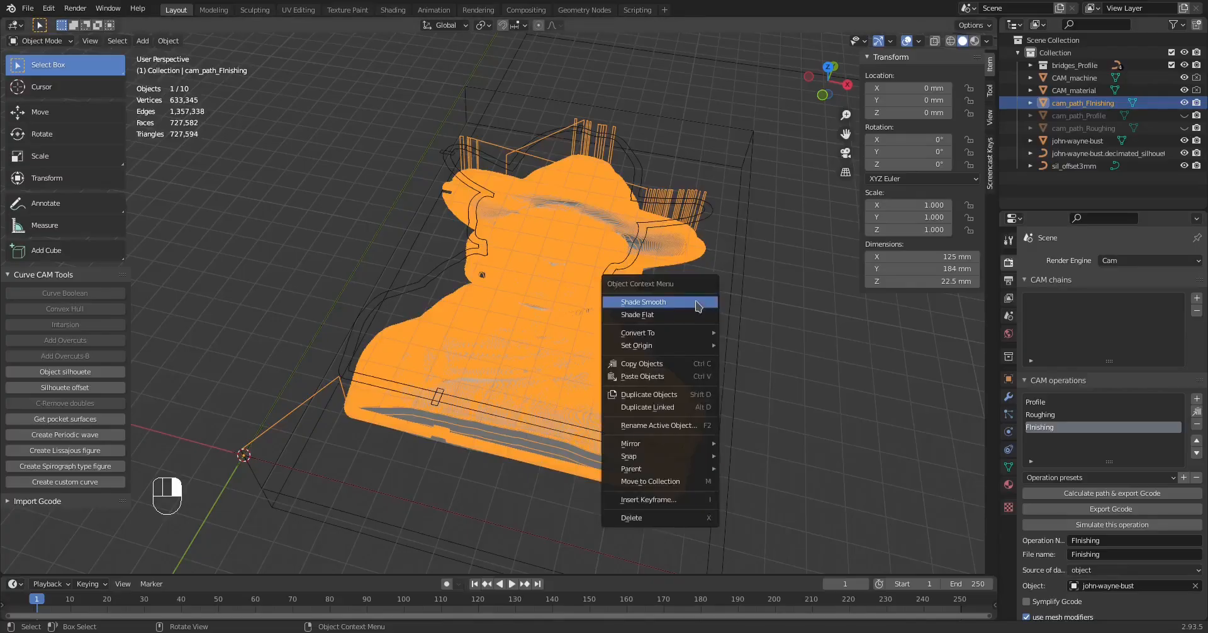
{"action": "left_click", "coordinate": [758, 299]}
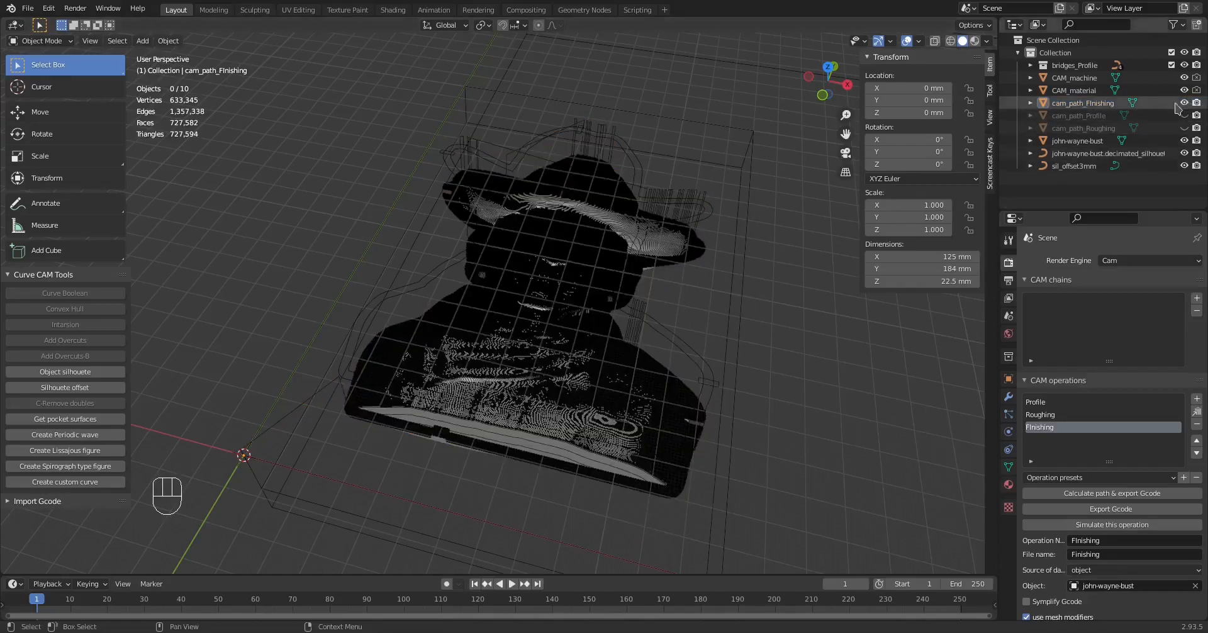
{"action": "left_click", "coordinate": [1117, 107]}
{"action": "middle_click_drag", "start_coordinate": [319, 345], "coordinate": [456, 291]}
{"action": "scroll", "coordinate": [459, 288], "scroll_direction": "up", "scroll_amount": 8}
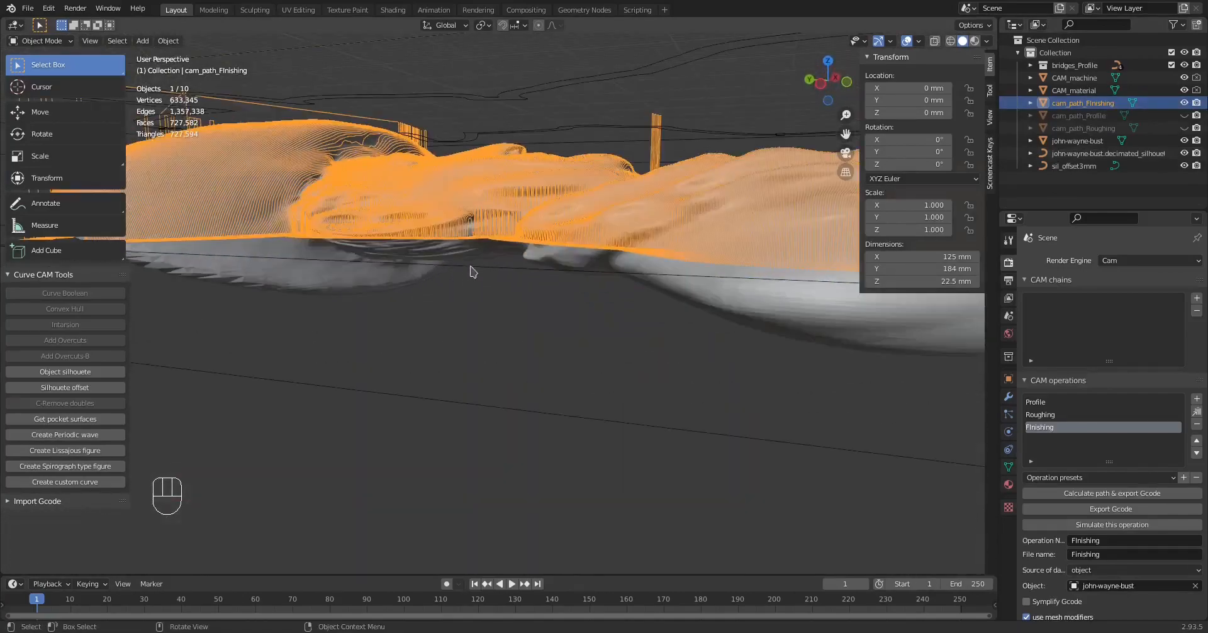
{"action": "middle_click_drag", "start_coordinate": [457, 349], "coordinate": [512, 345]}
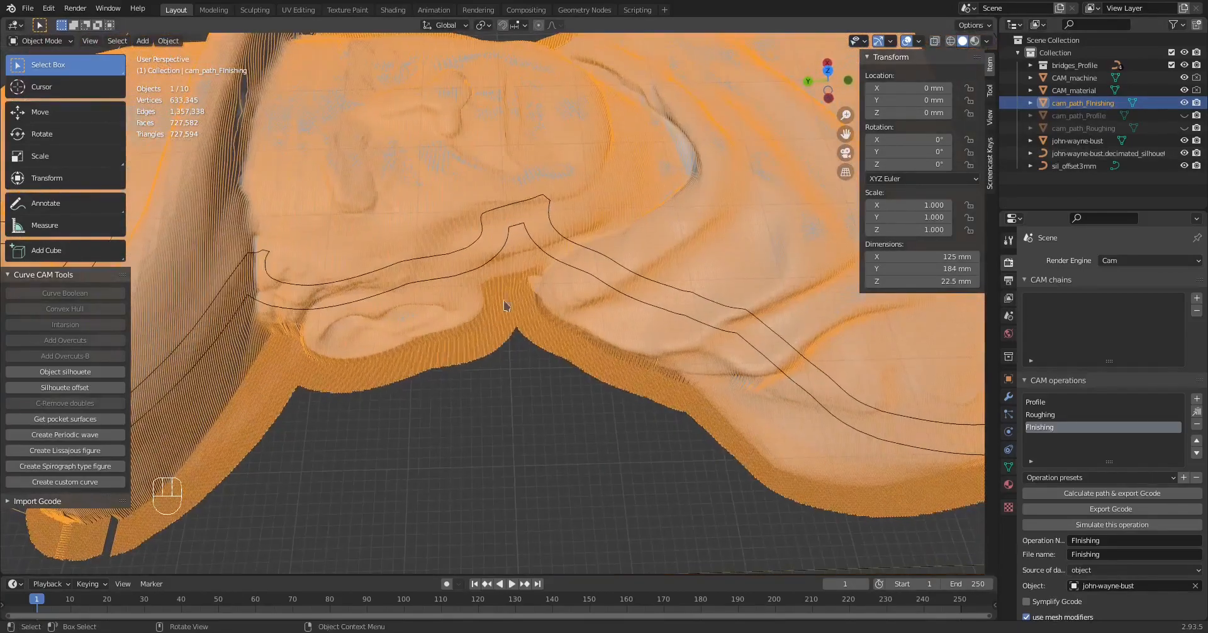
{"action": "middle_click_drag", "start_coordinate": [259, 356], "coordinate": [591, 267]}
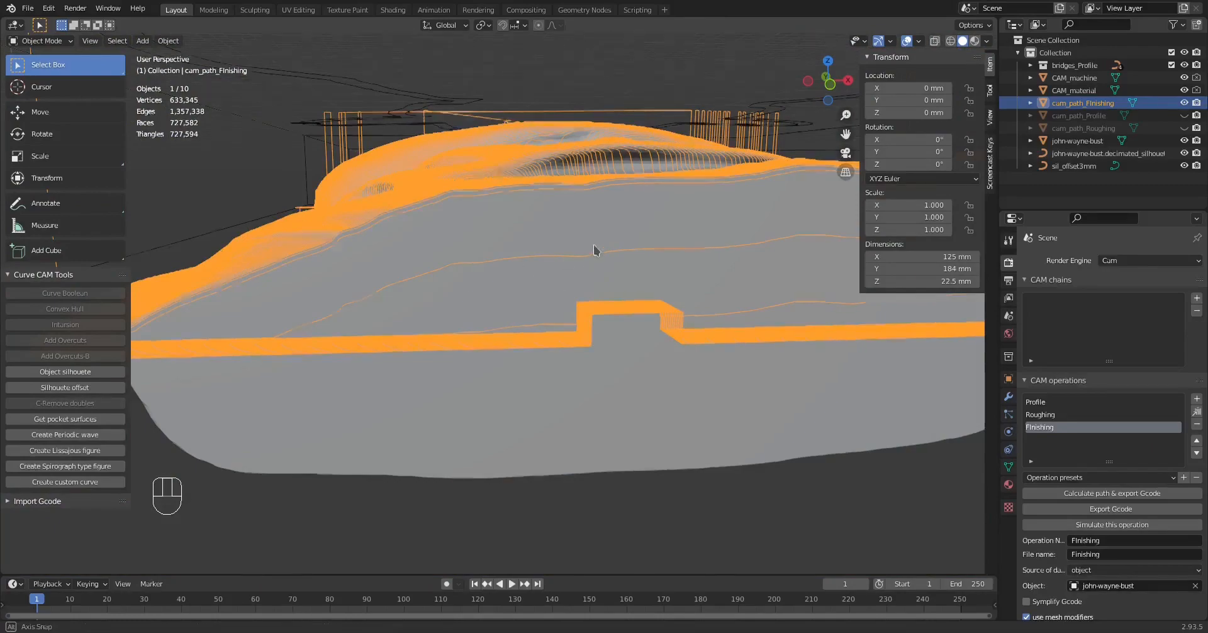
{"action": "middle_click_drag", "start_coordinate": [593, 254], "coordinate": [553, 385]}
{"action": "middle_click_drag", "start_coordinate": [558, 544], "coordinate": [479, 310]}
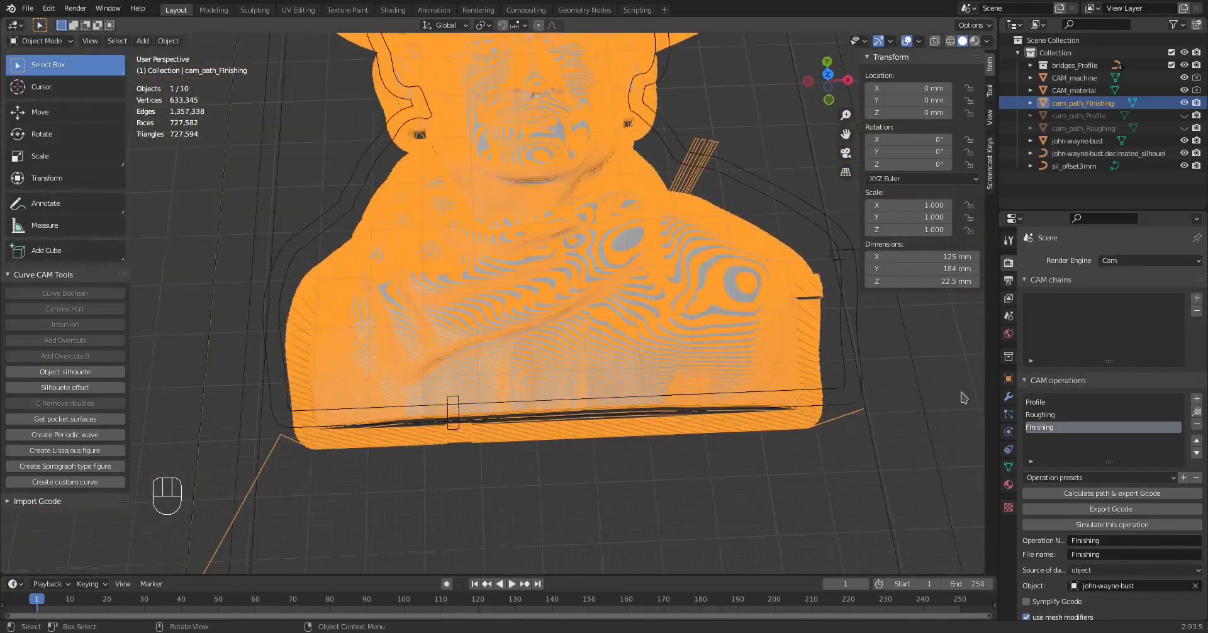